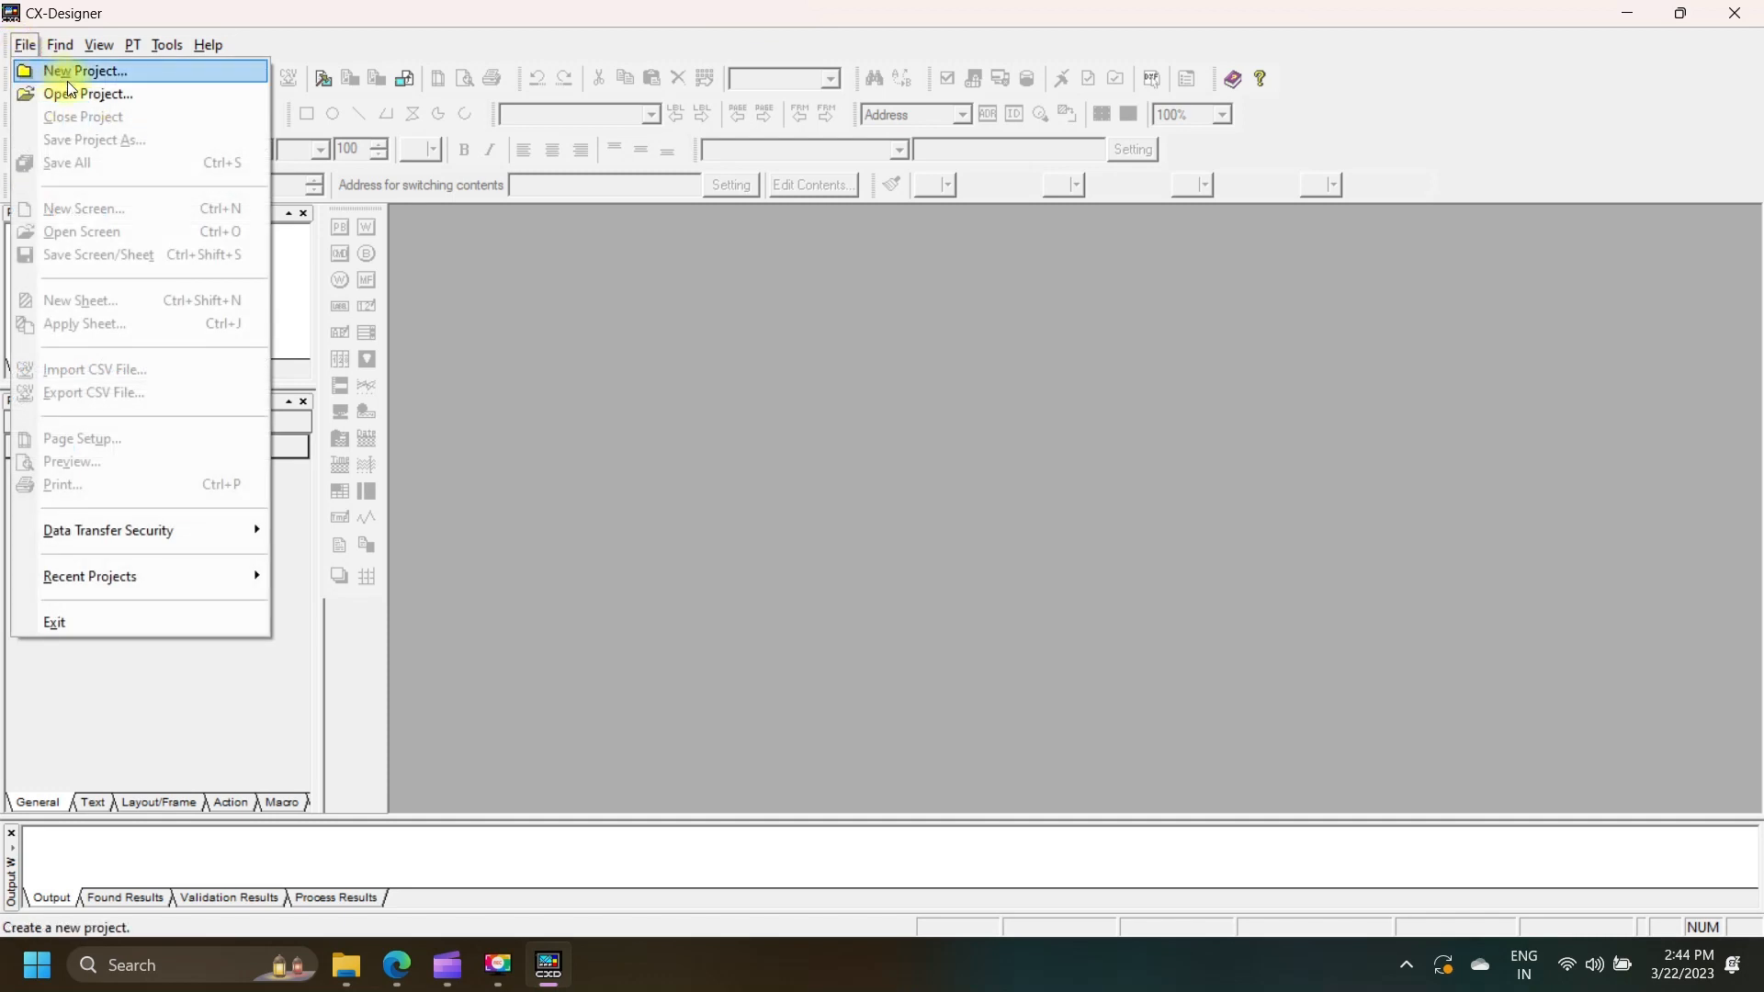
- Create a project titled new_project for model NS15-TX0[]-V2, overwriting the existing NewProject, and add screen 0 with its default title
left_click(65, 71)
left_click(948, 449)
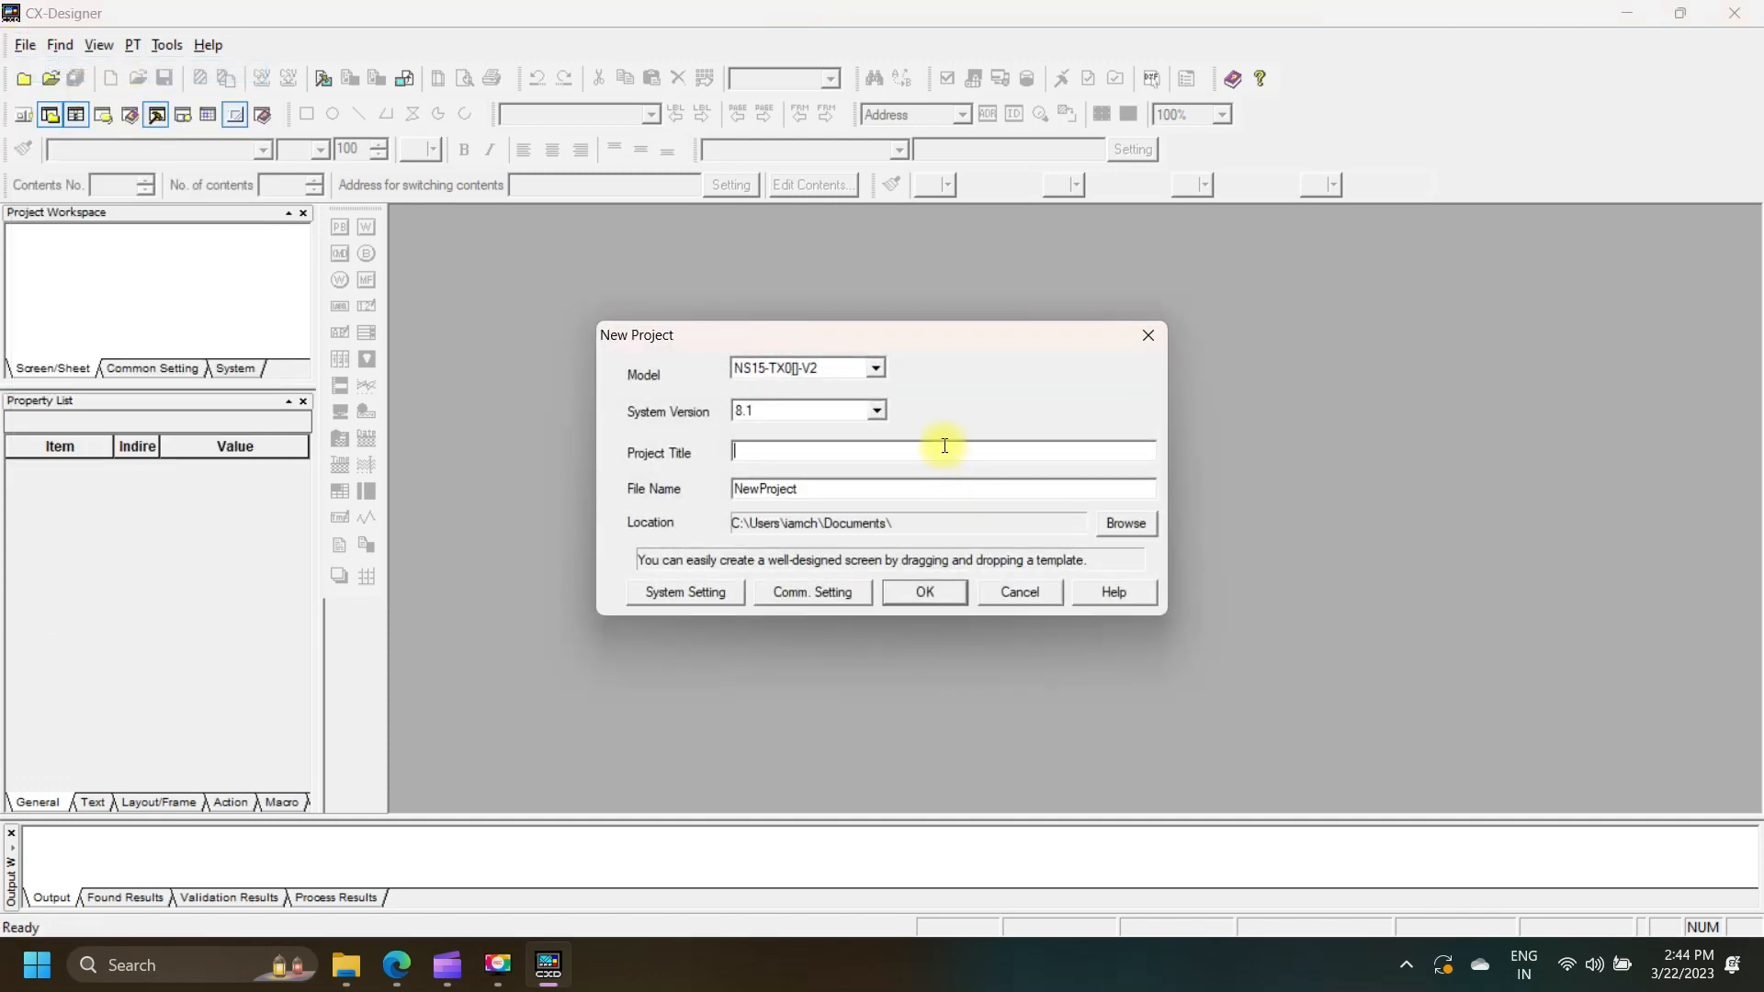
type("new_project")
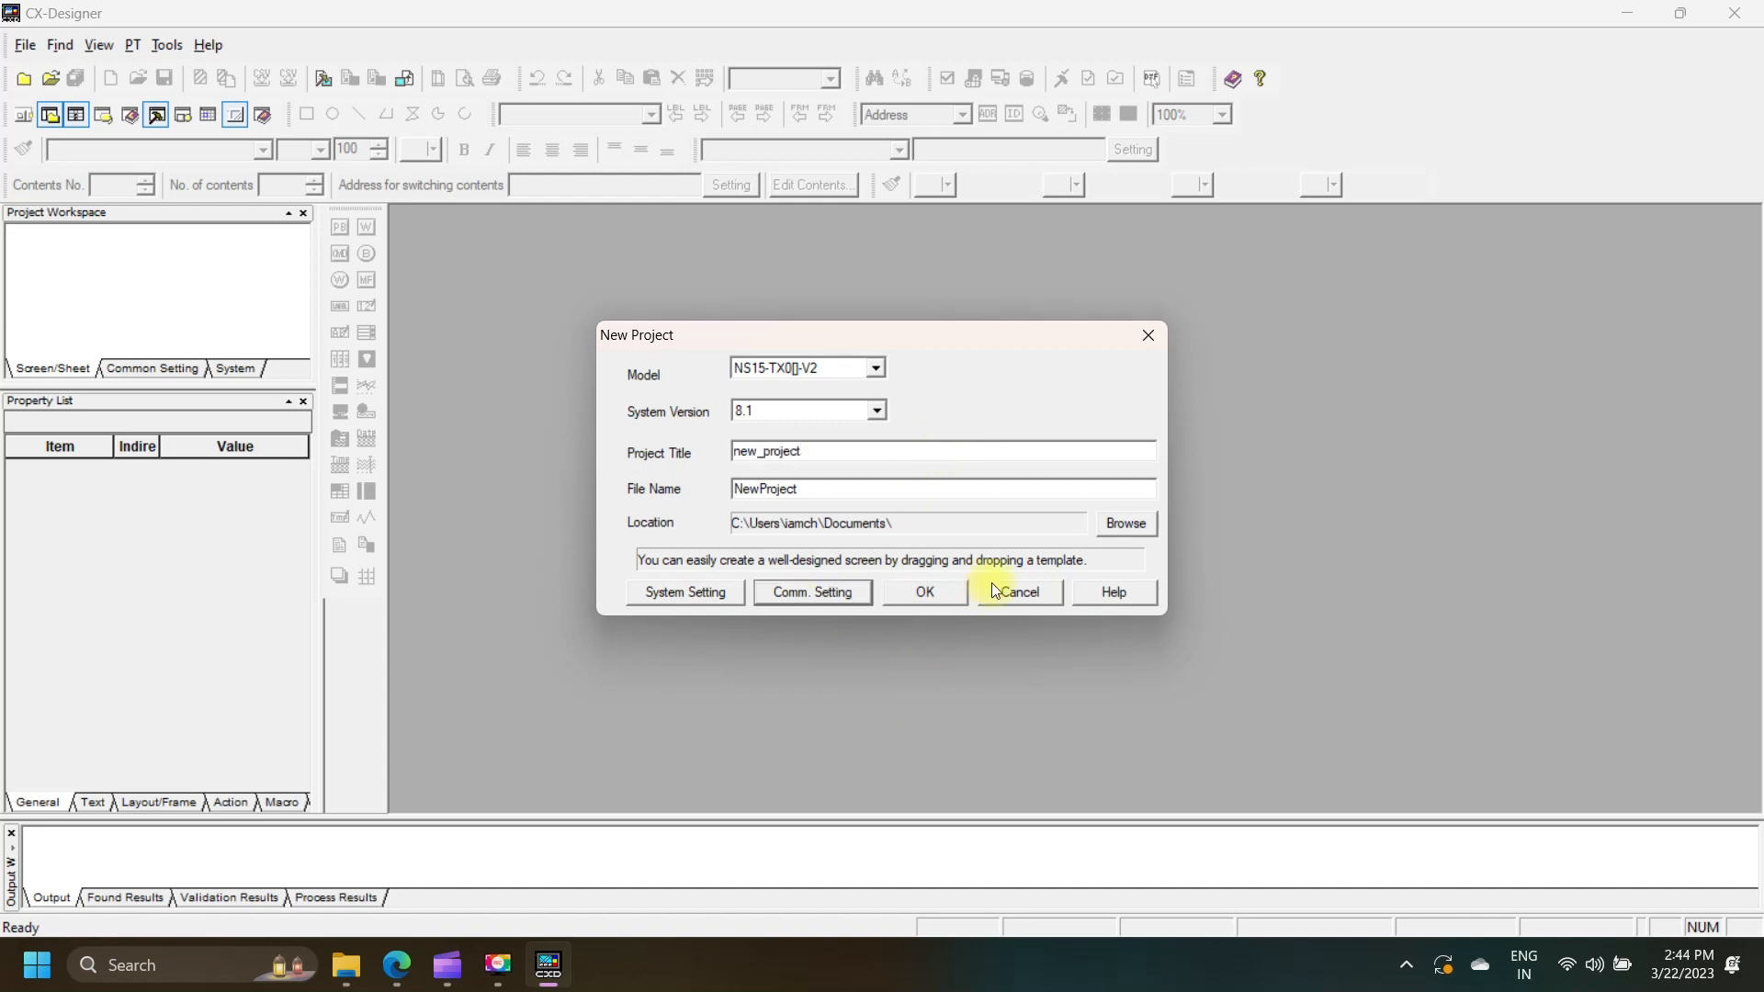
left_click(943, 597)
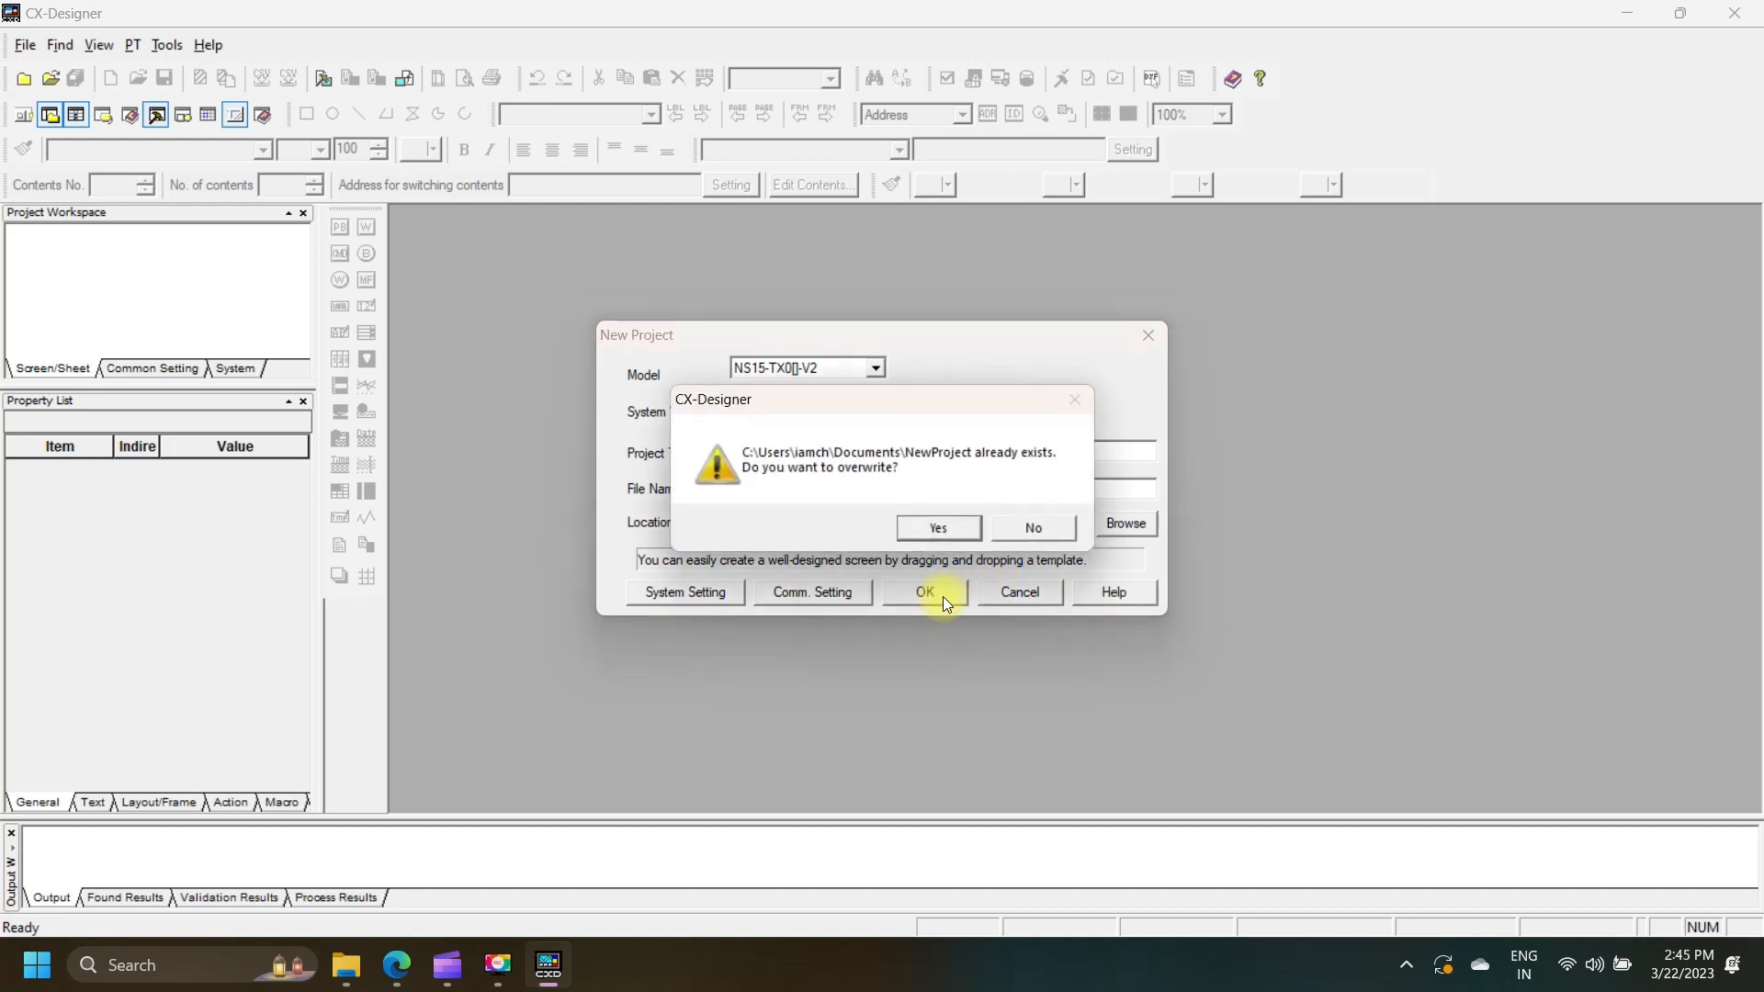
left_click(945, 533)
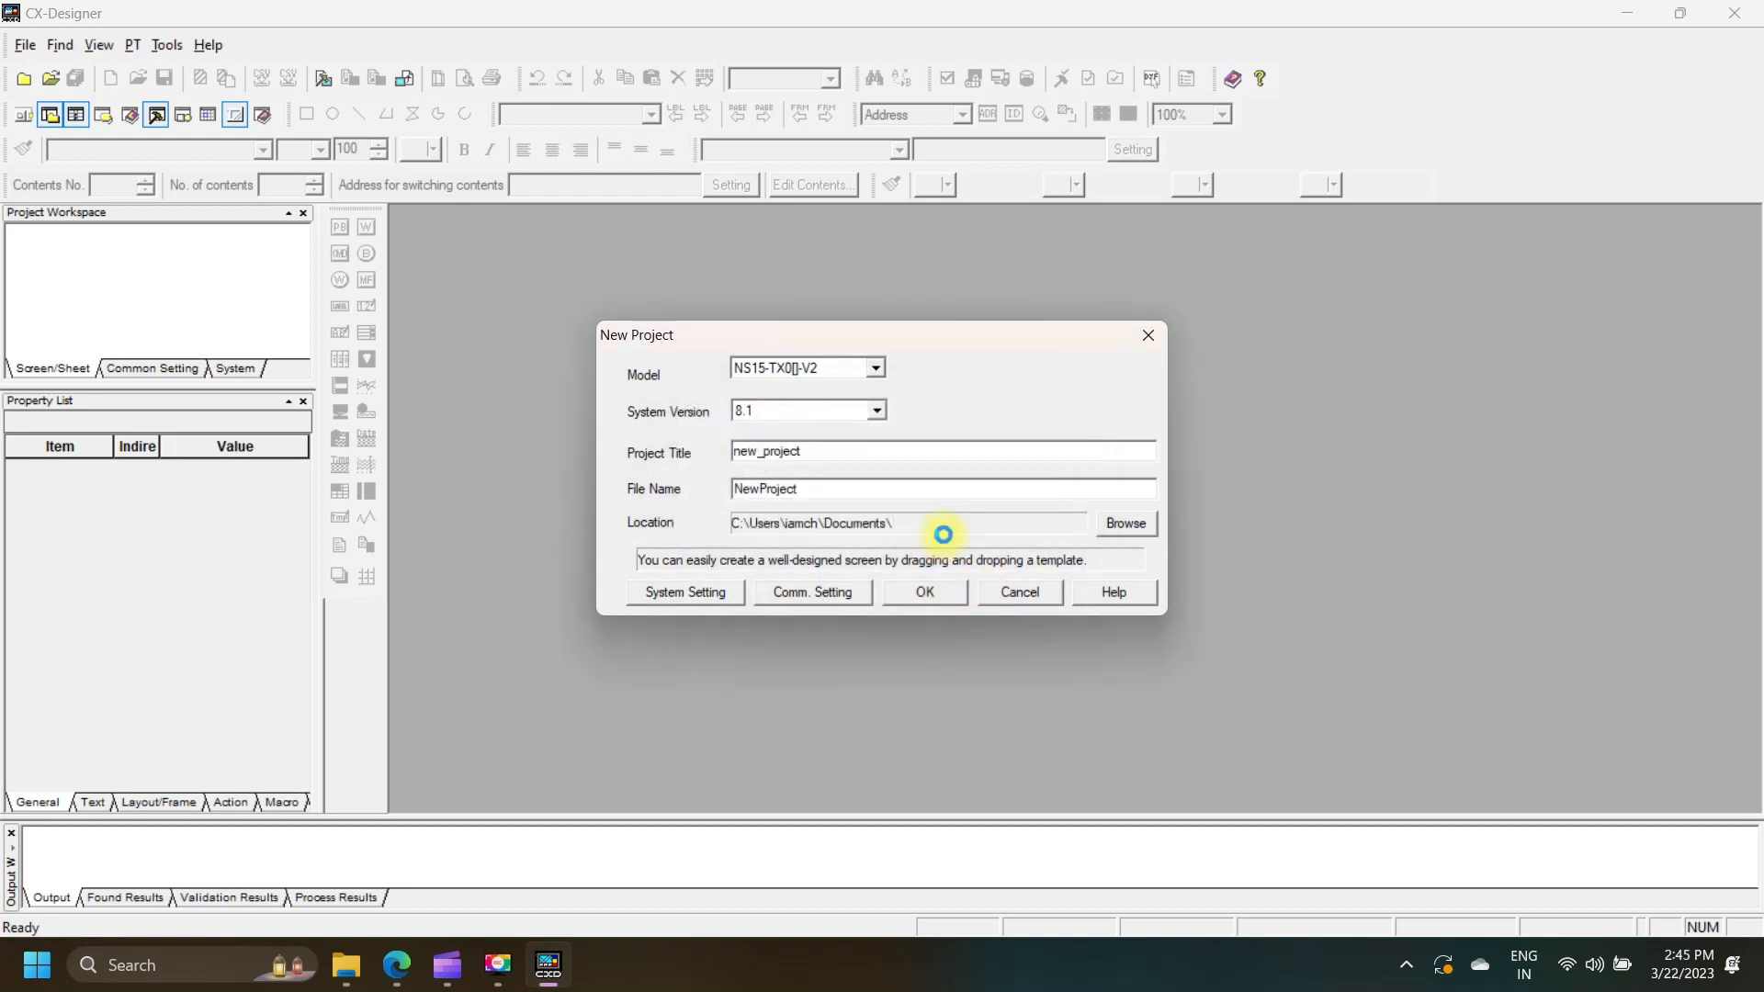
left_click(841, 537)
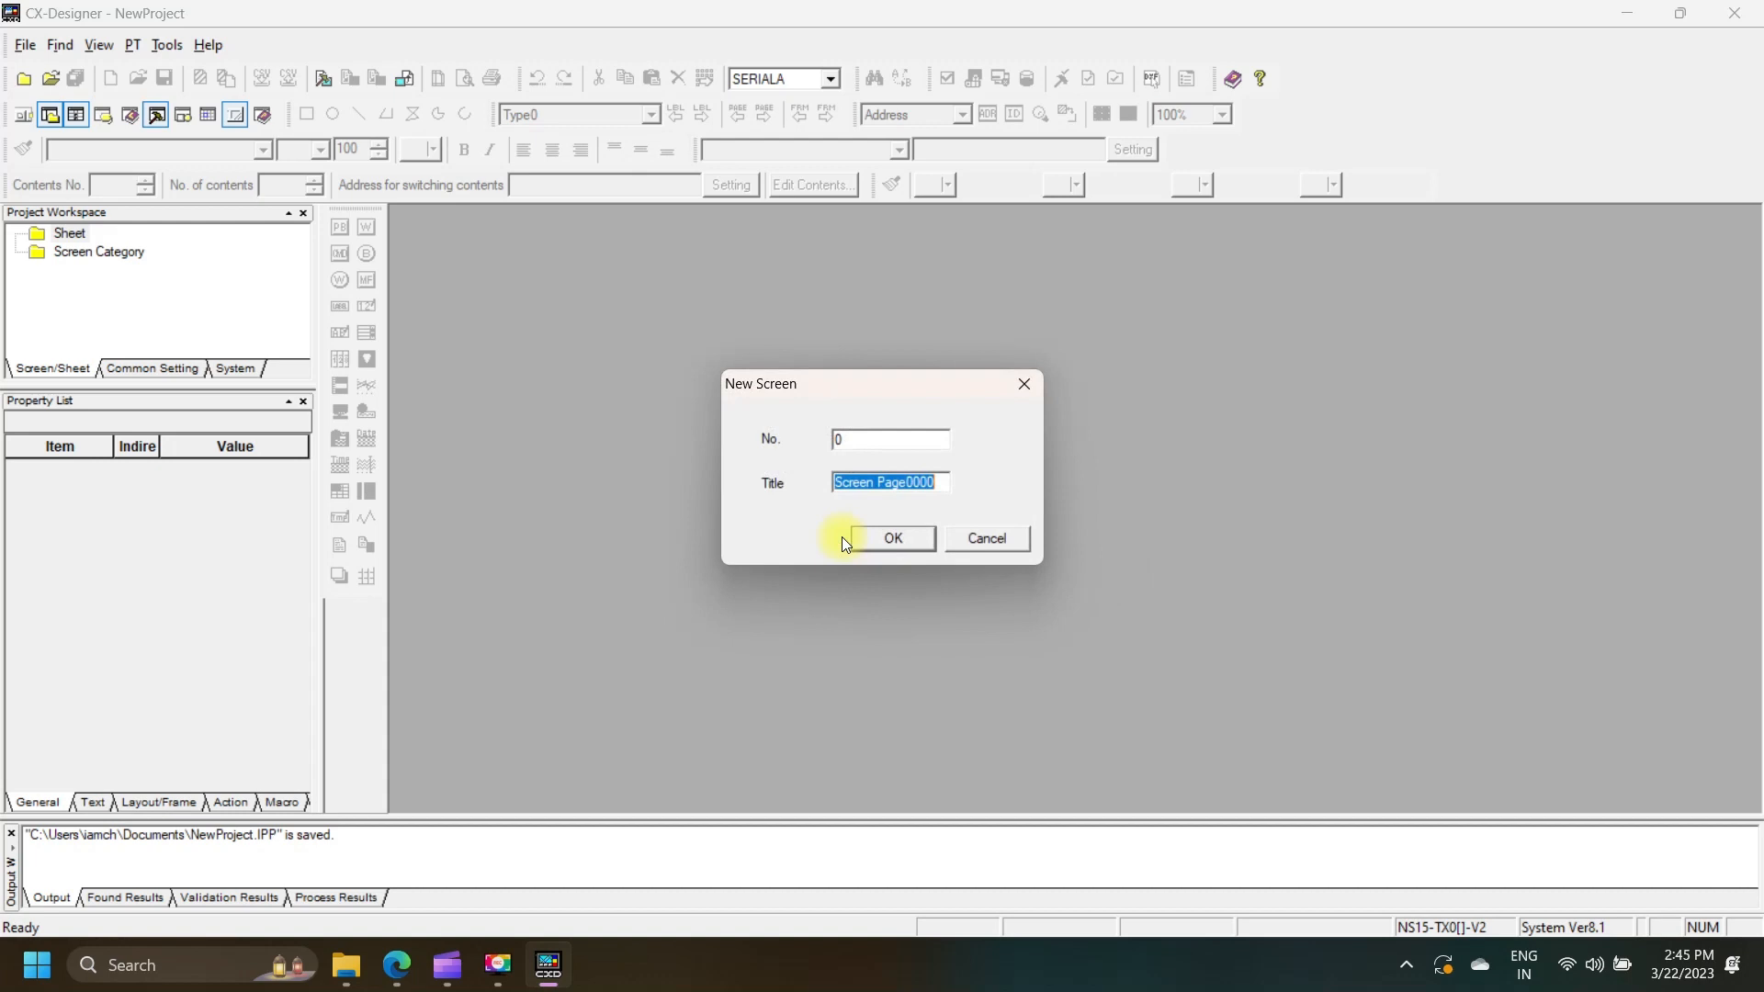
left_click(895, 539)
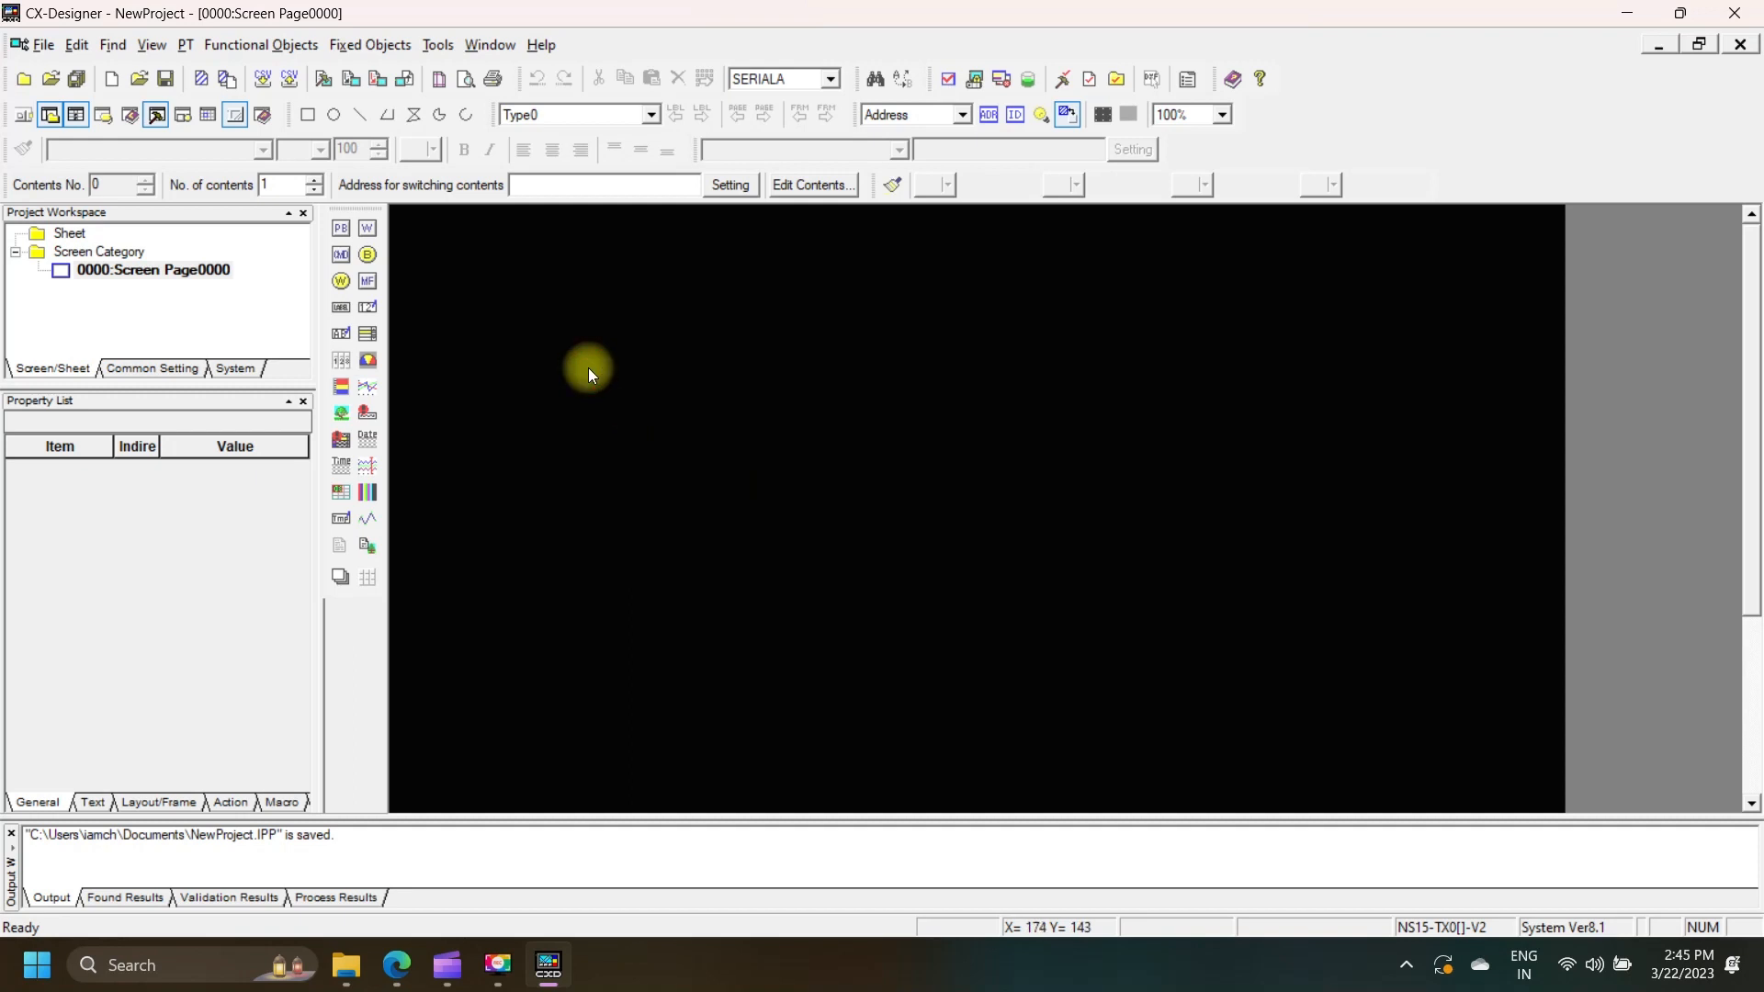
- Set the background color of Screen Page0000 to blue
right_click(588, 368)
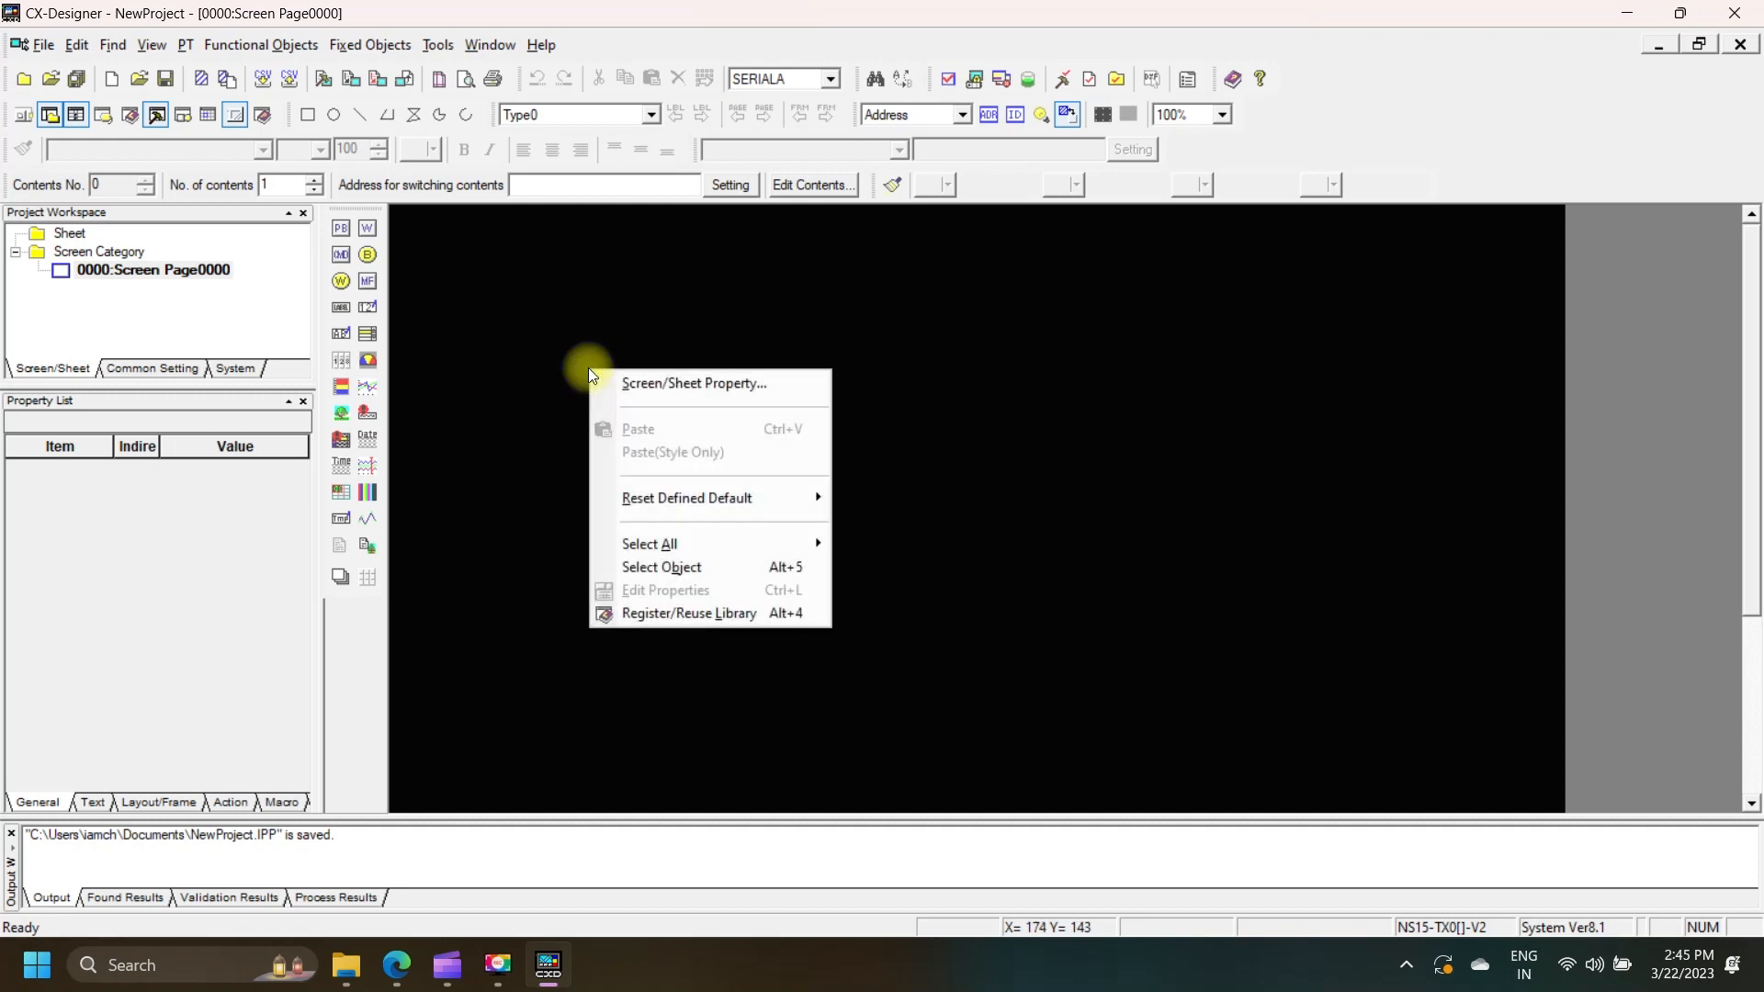
left_click(818, 385)
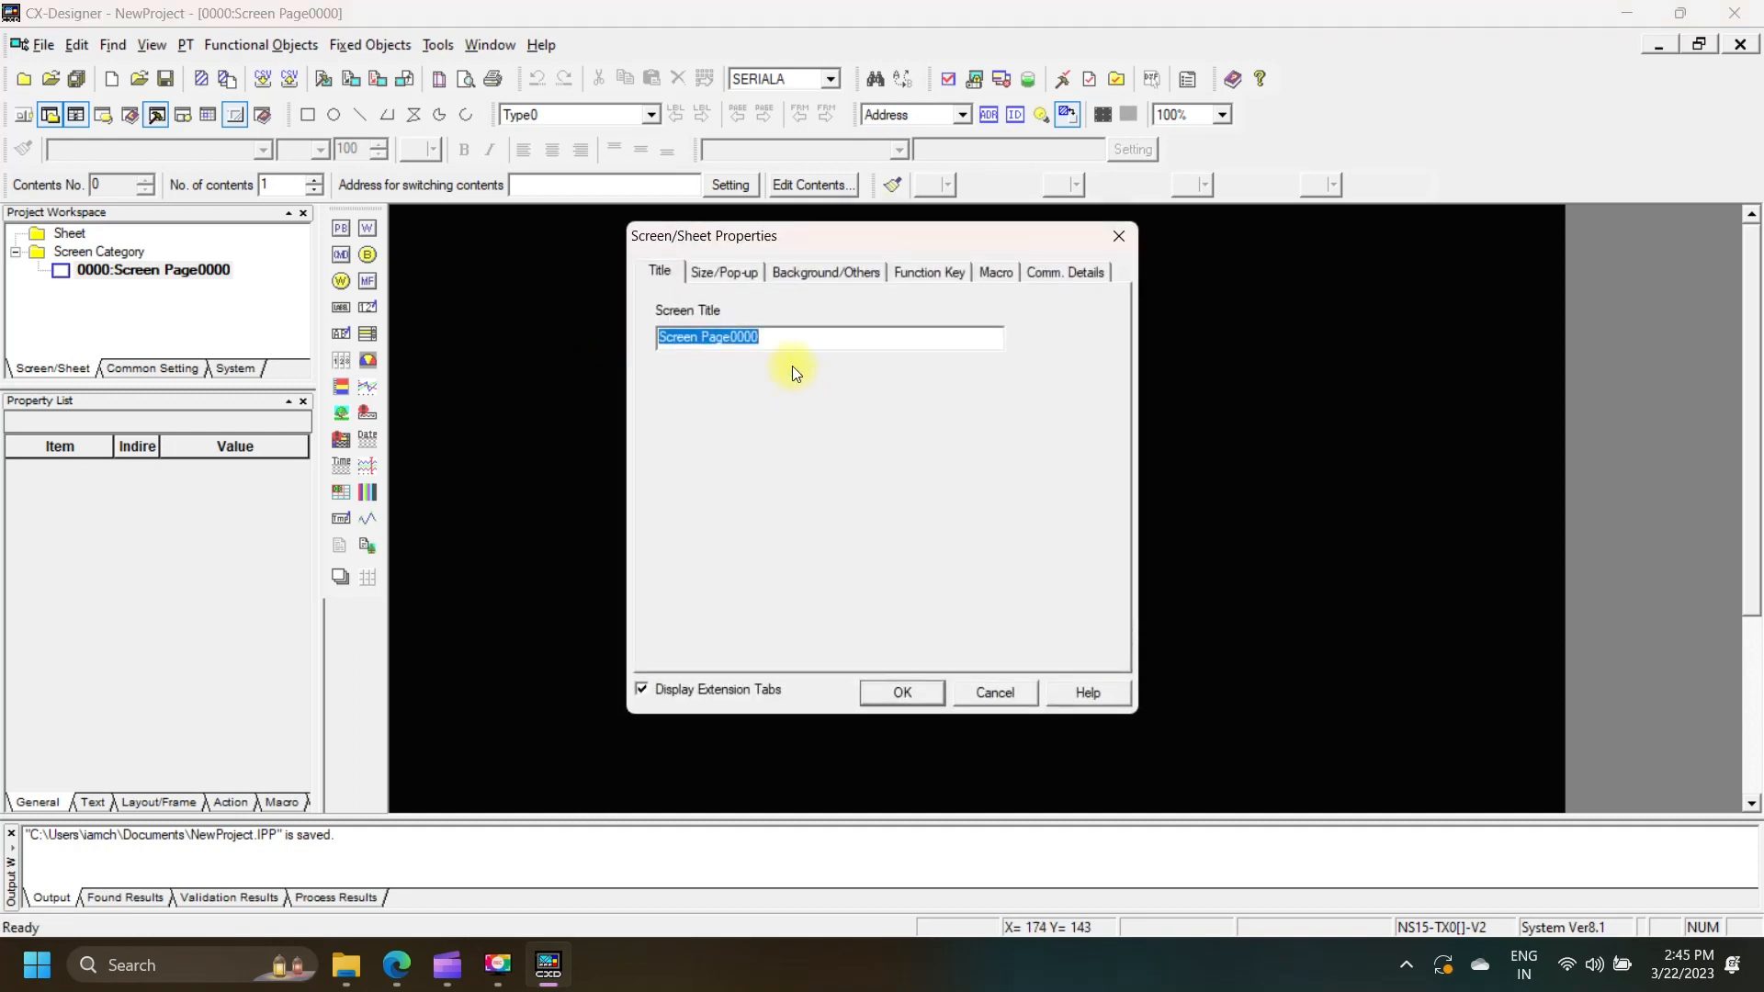
left_click(726, 274)
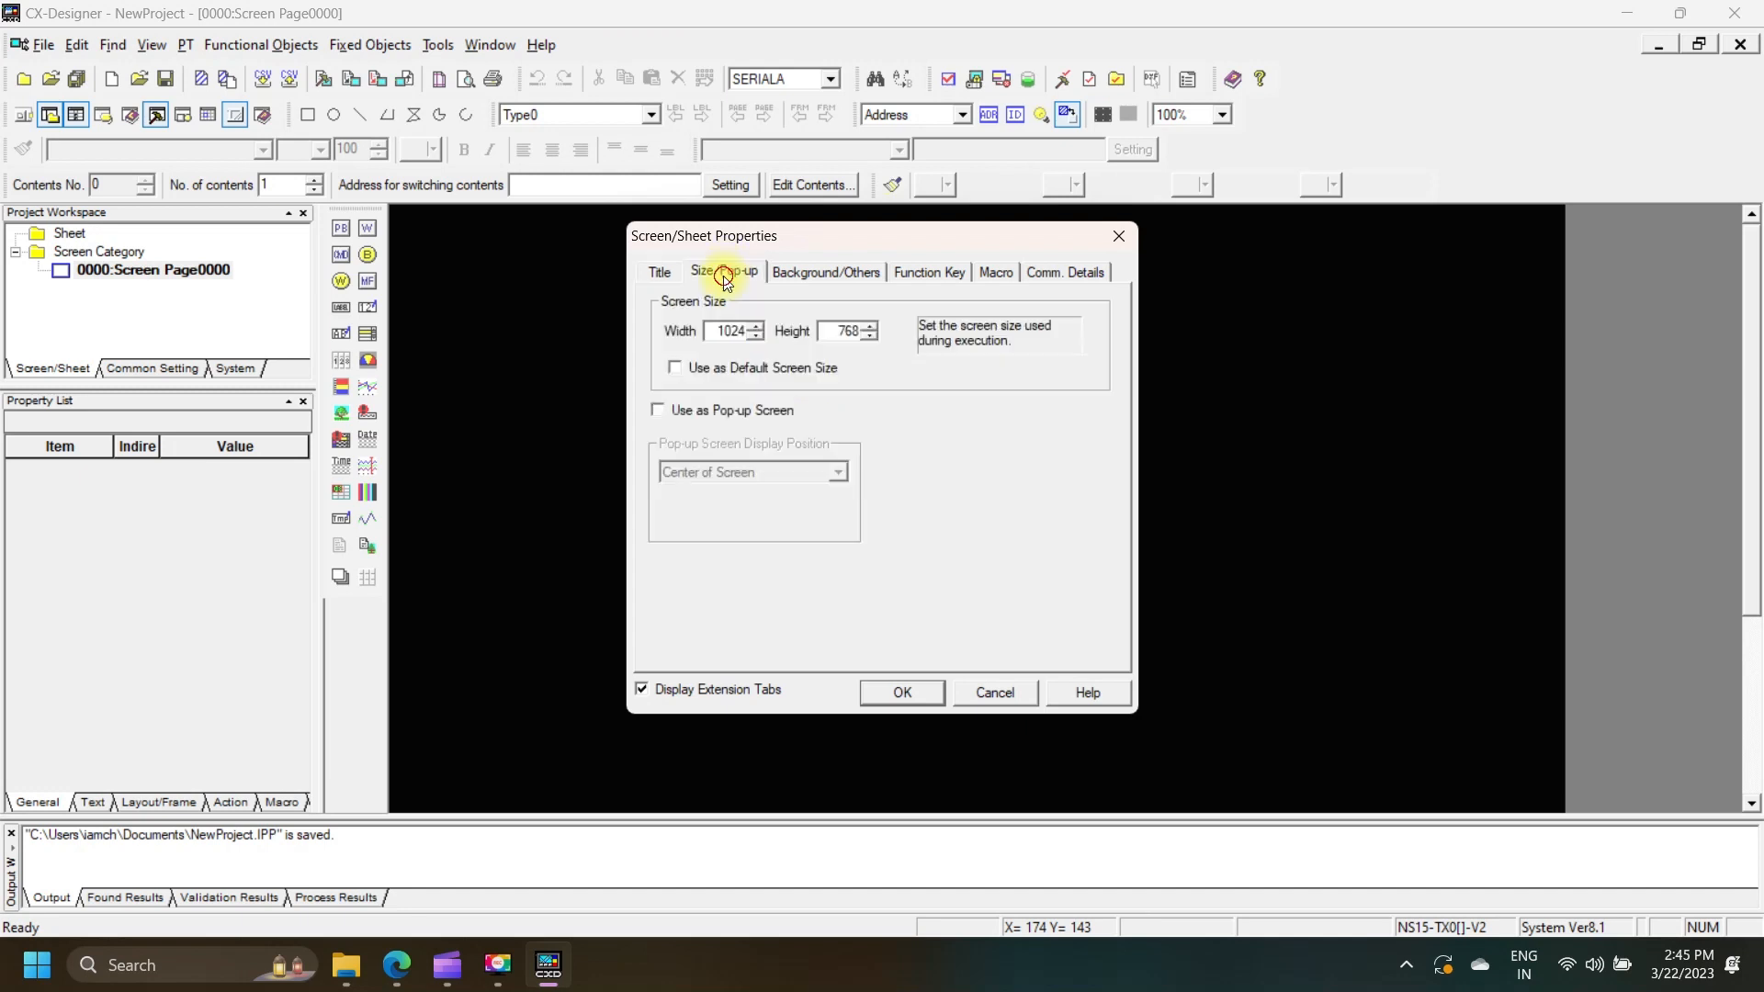
left_click(836, 274)
left_click(763, 335)
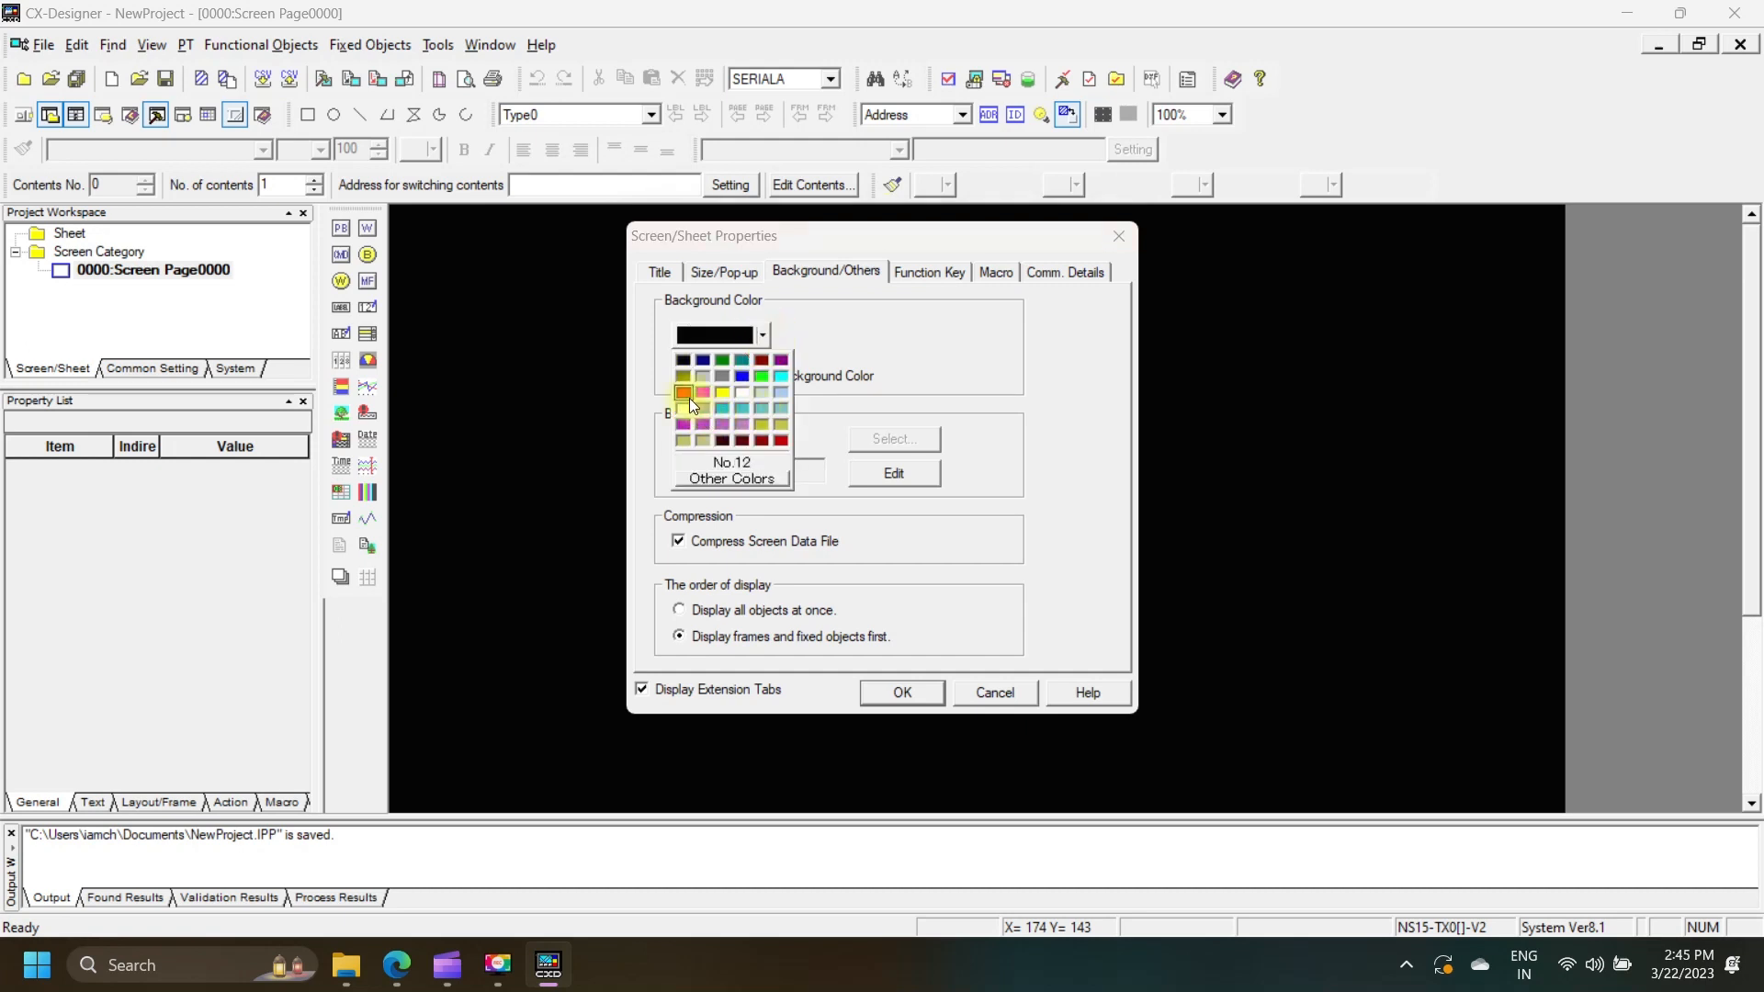
left_click(781, 377)
left_click(764, 338)
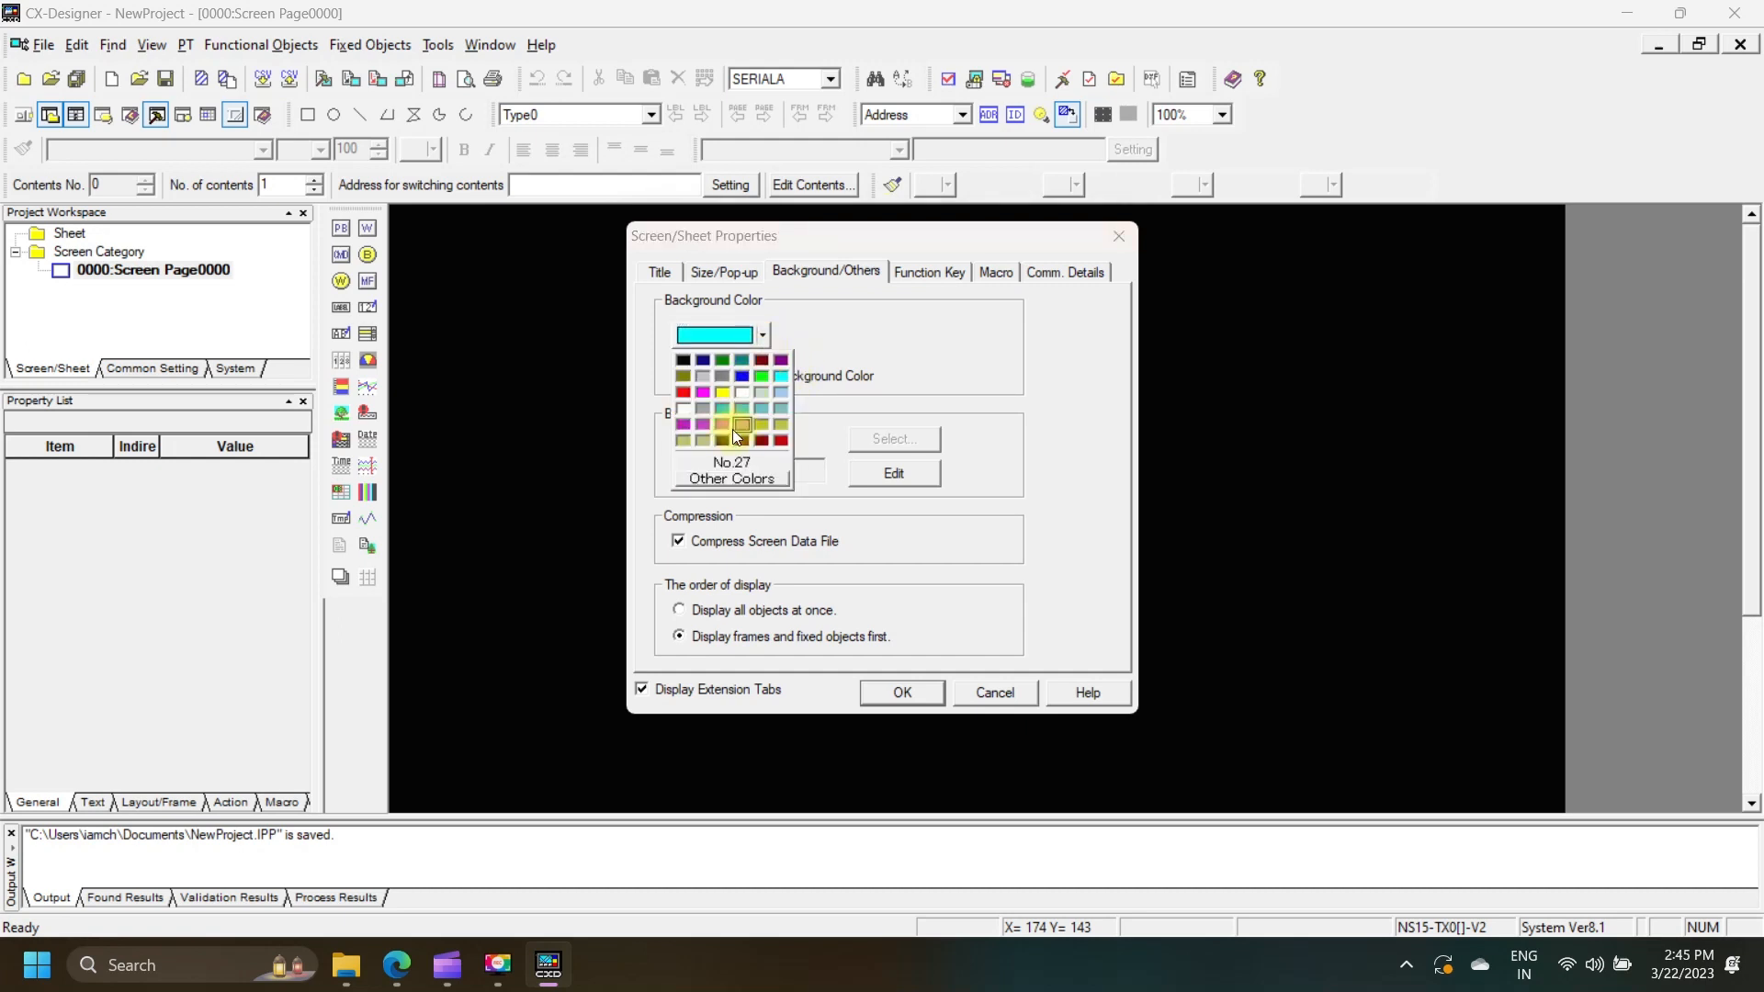
left_click(742, 377)
left_click(899, 693)
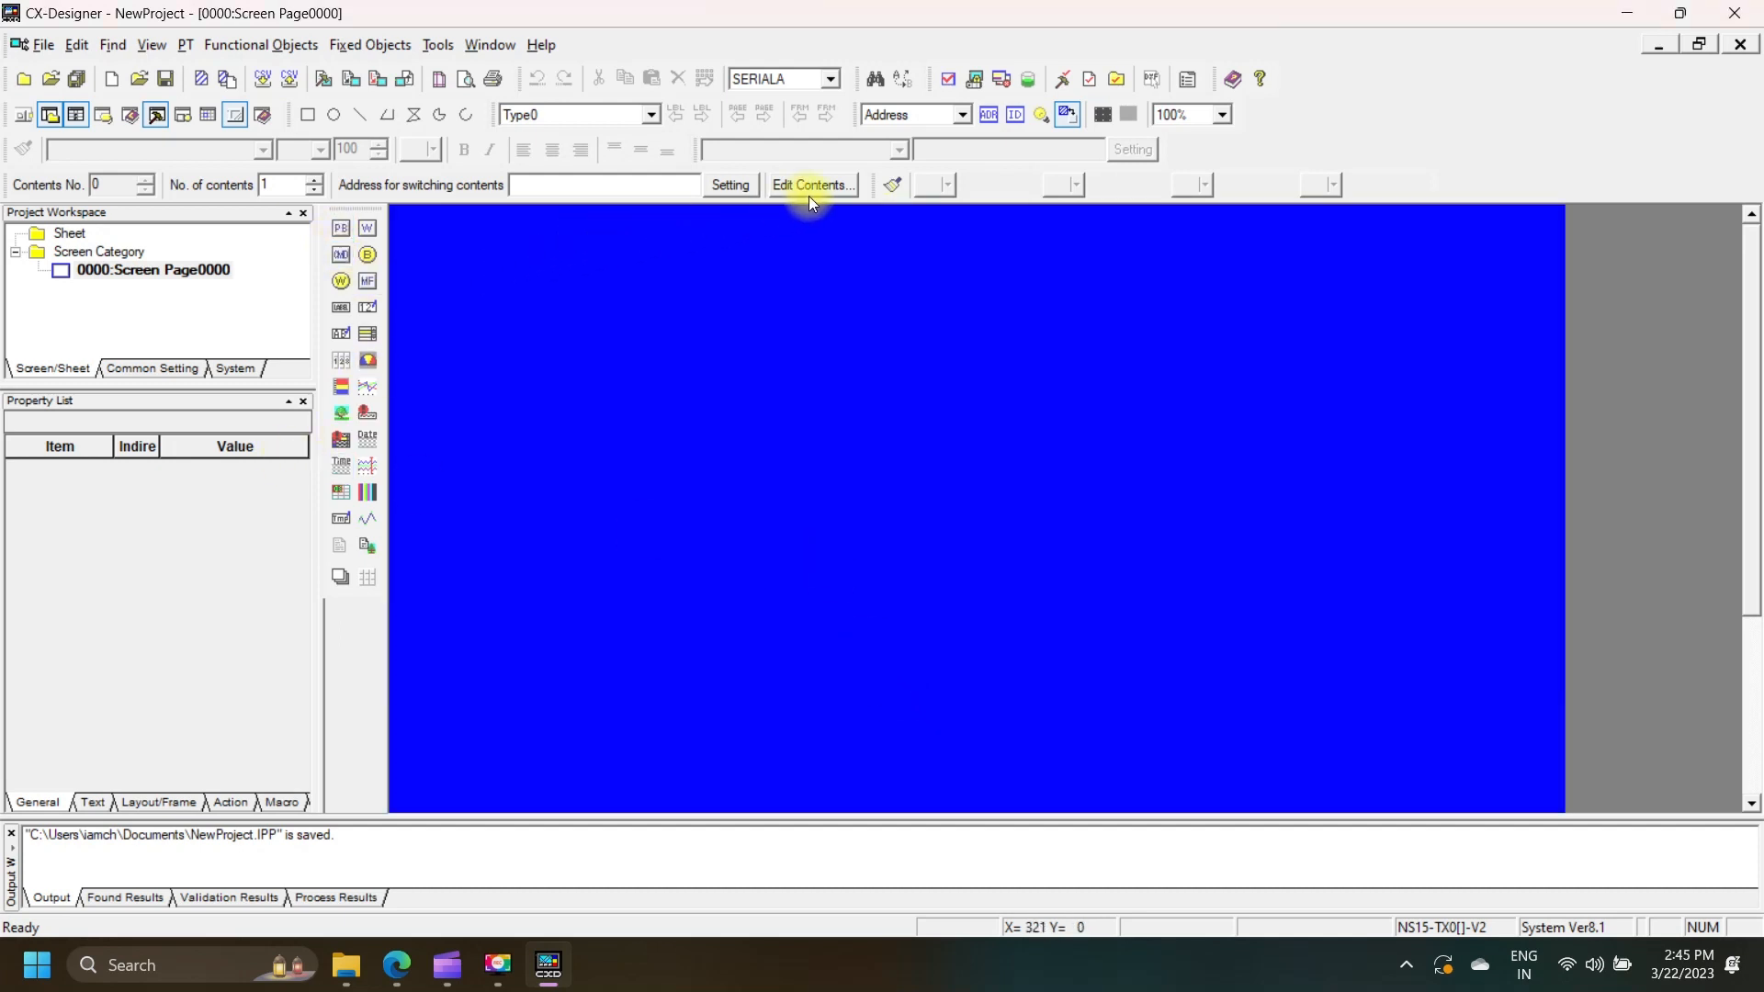
- Change the background color of Screen Page0000 to the pale cream swatch
right_click(537, 378)
left_click(707, 373)
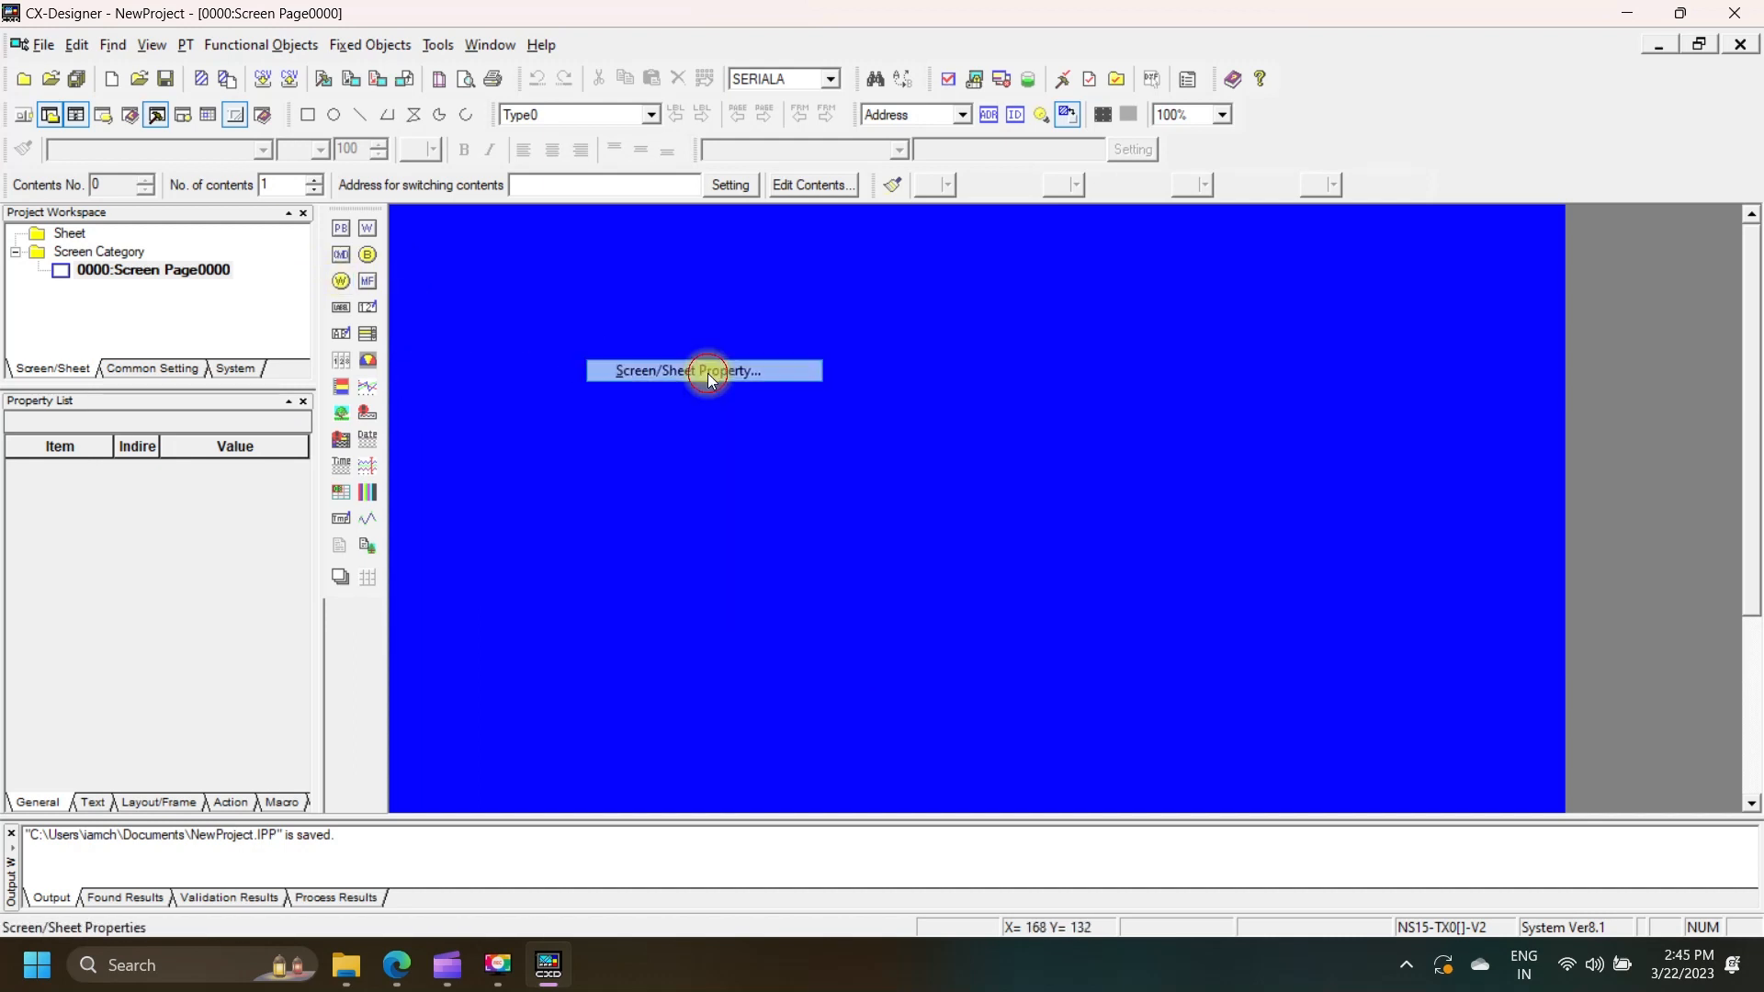
left_click(806, 276)
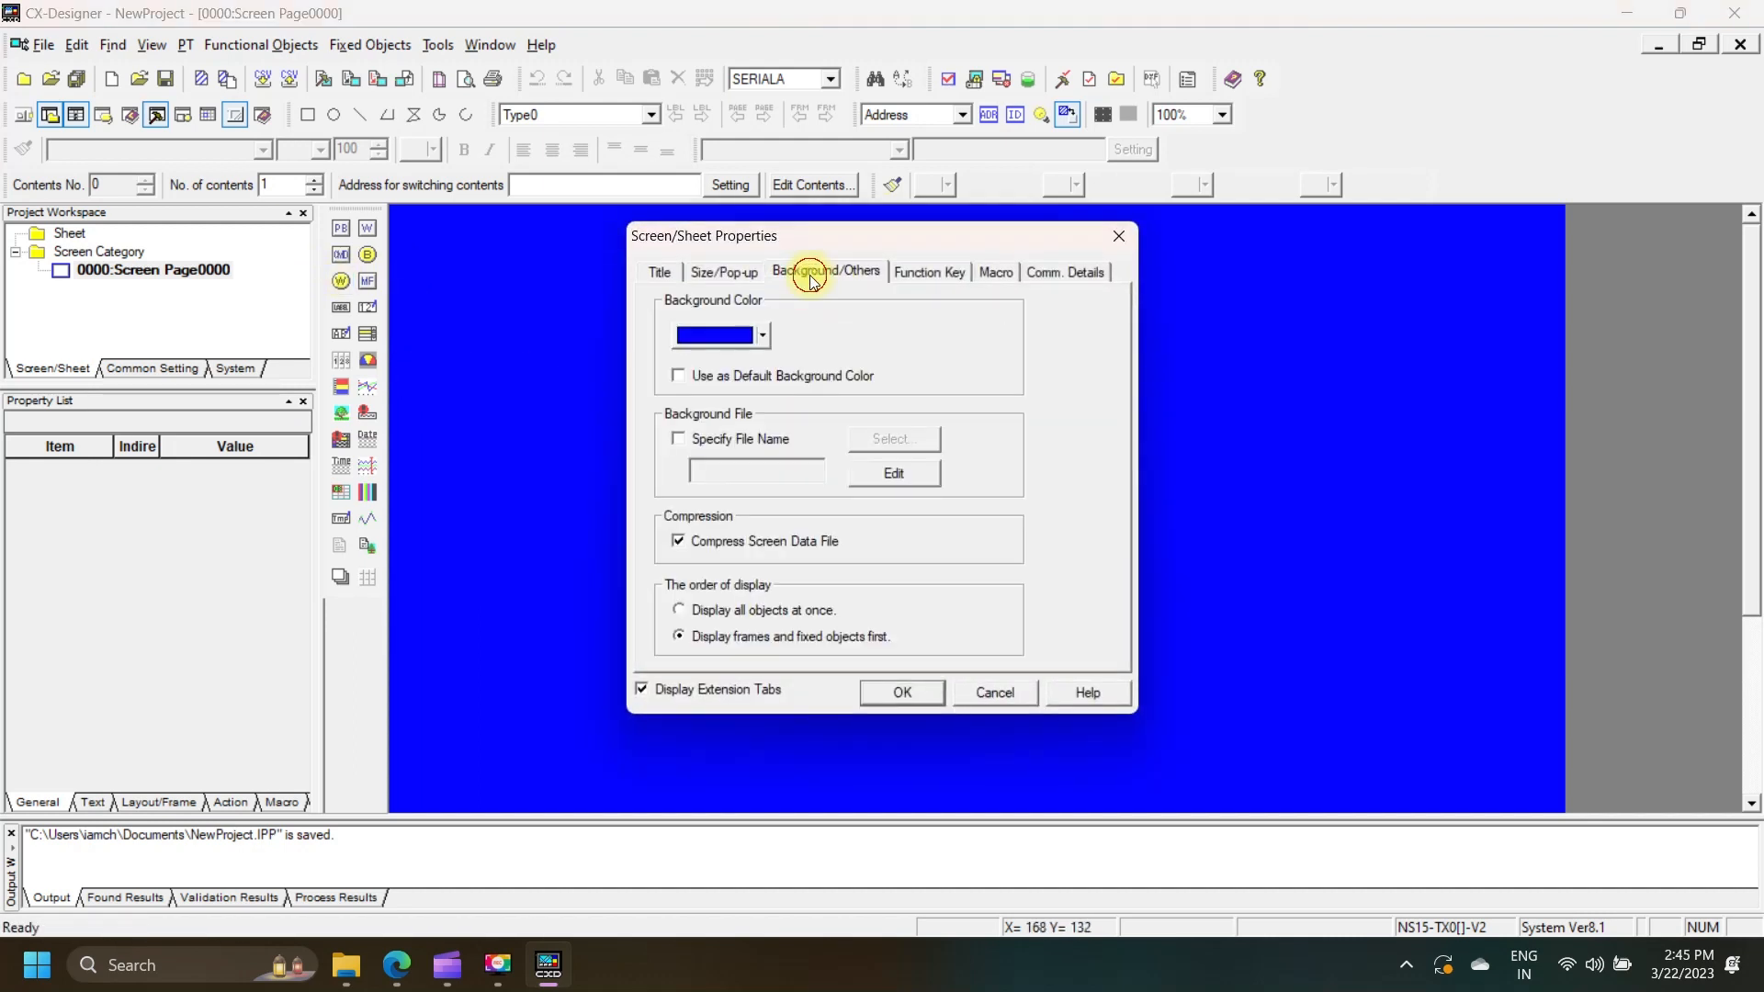
left_click(765, 336)
left_click(700, 430)
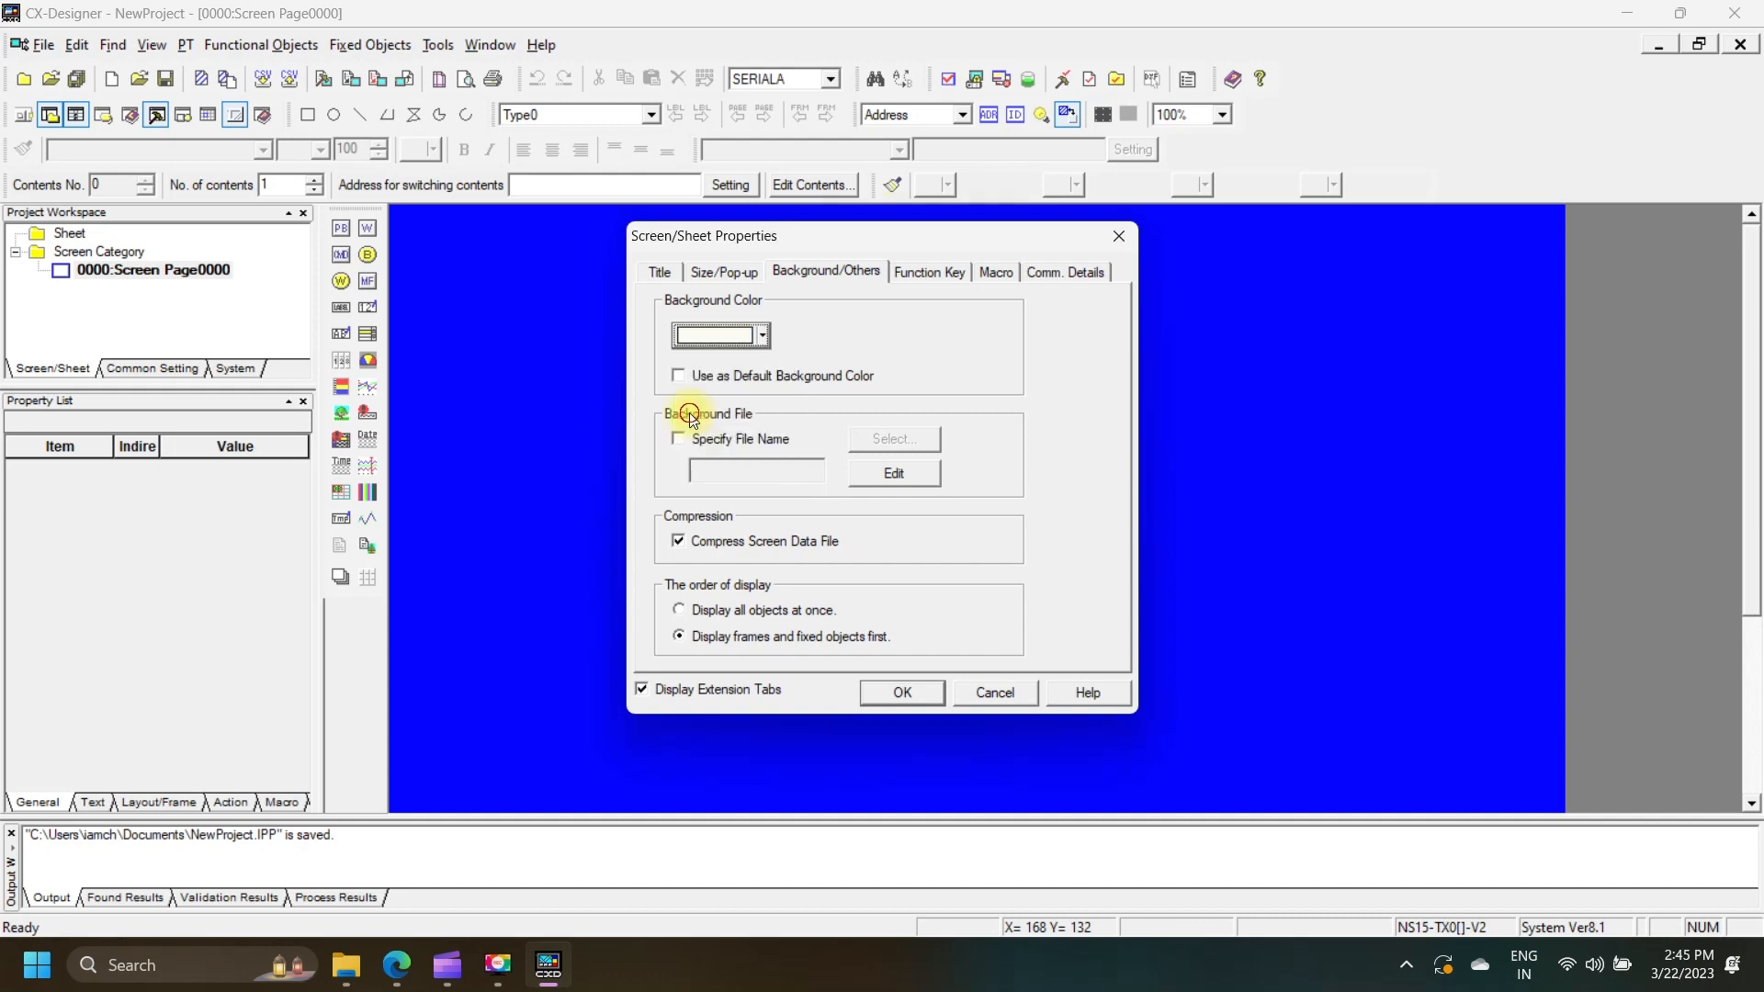
left_click(904, 694)
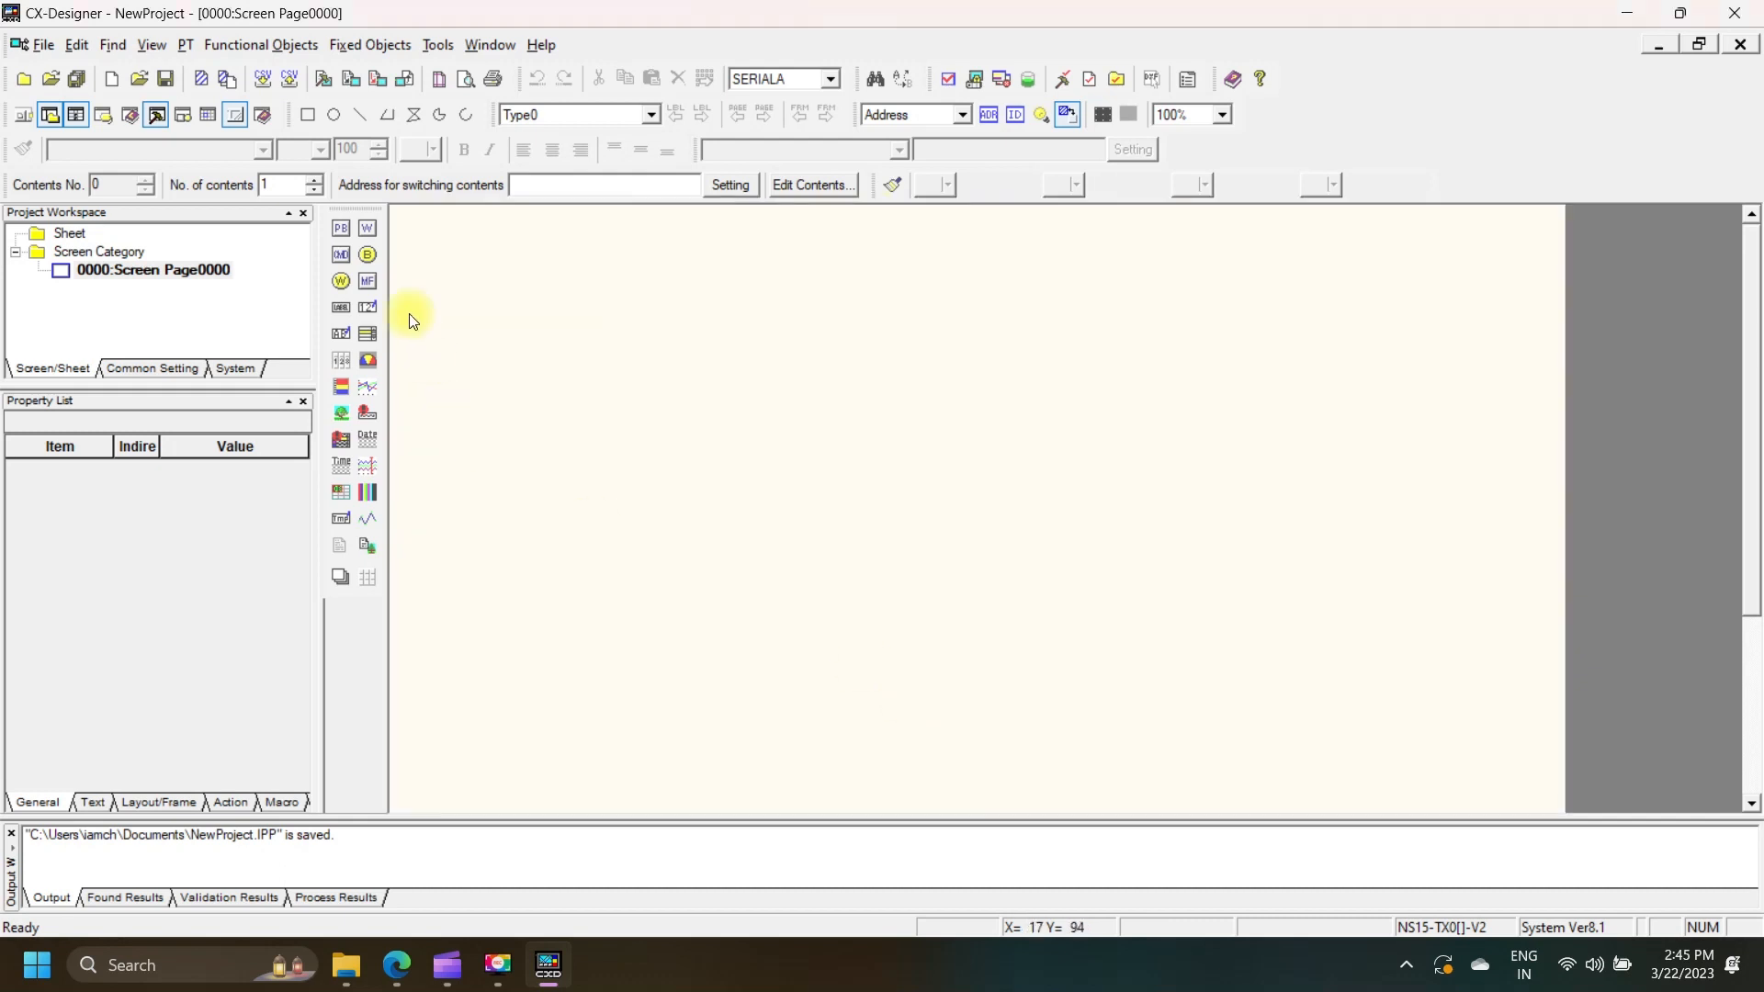
- Place a square Bit Lamp near the upper-left corner of the canvas and an ON/OFF Button of similar height just right of it
left_click(370, 256)
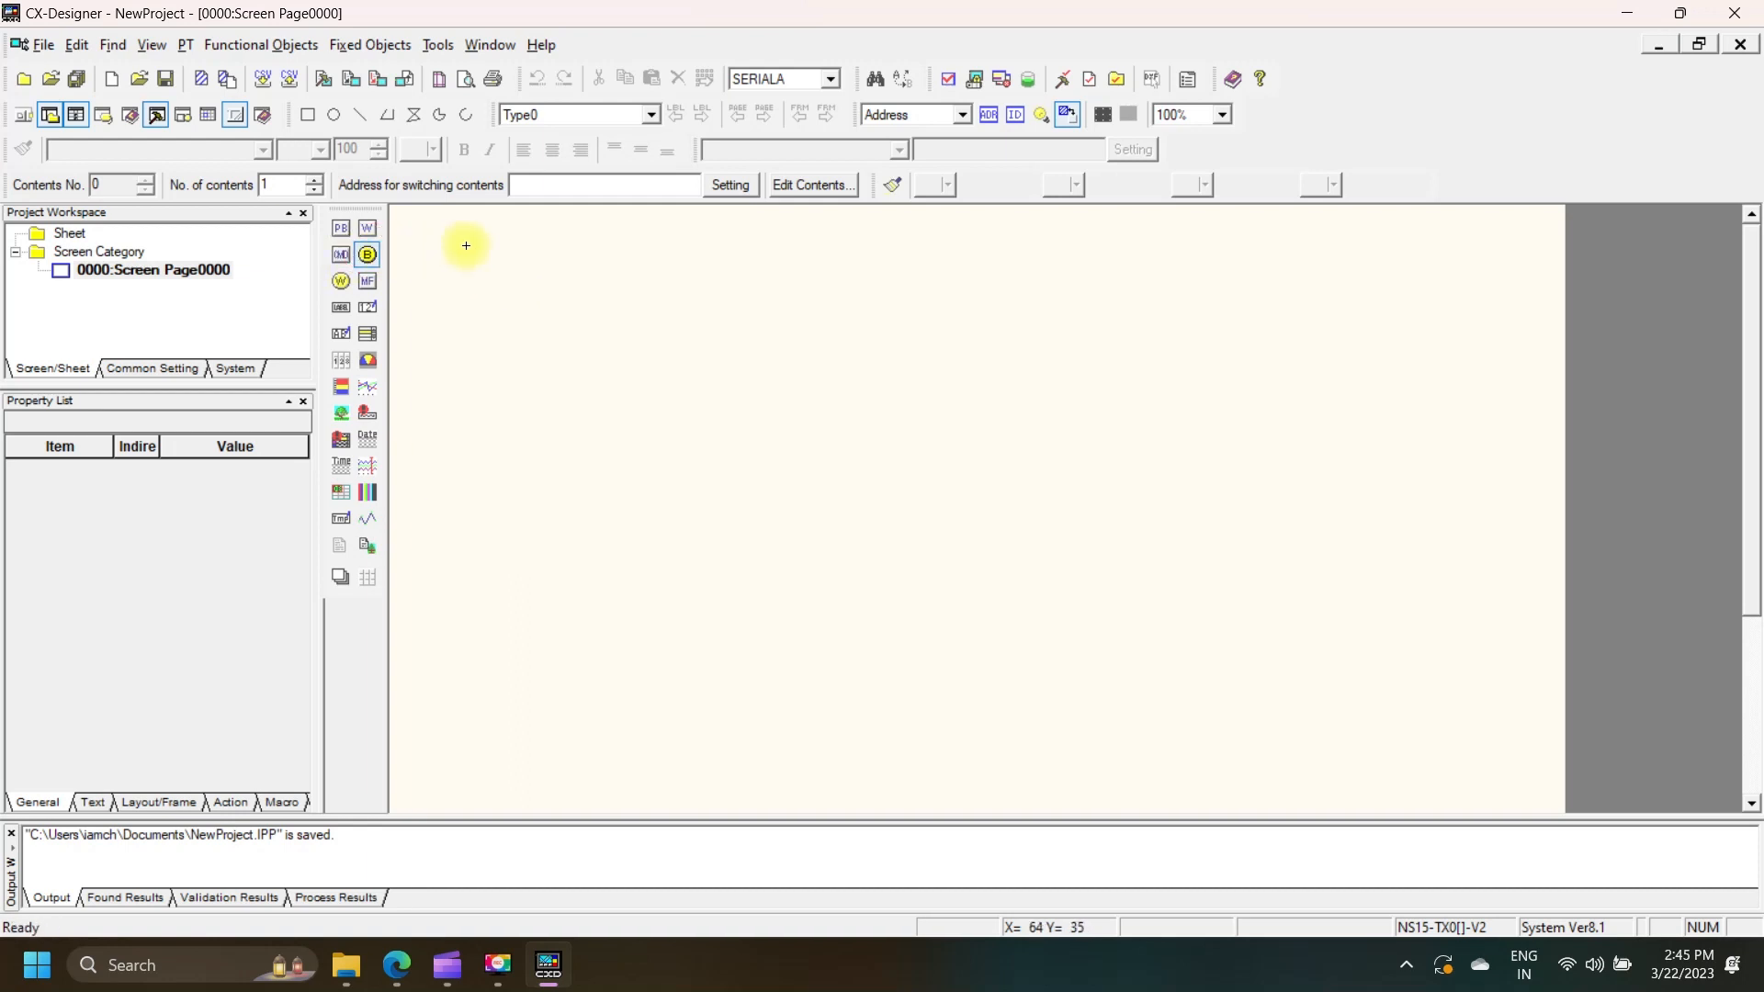
left_click_drag(435, 237, 559, 352)
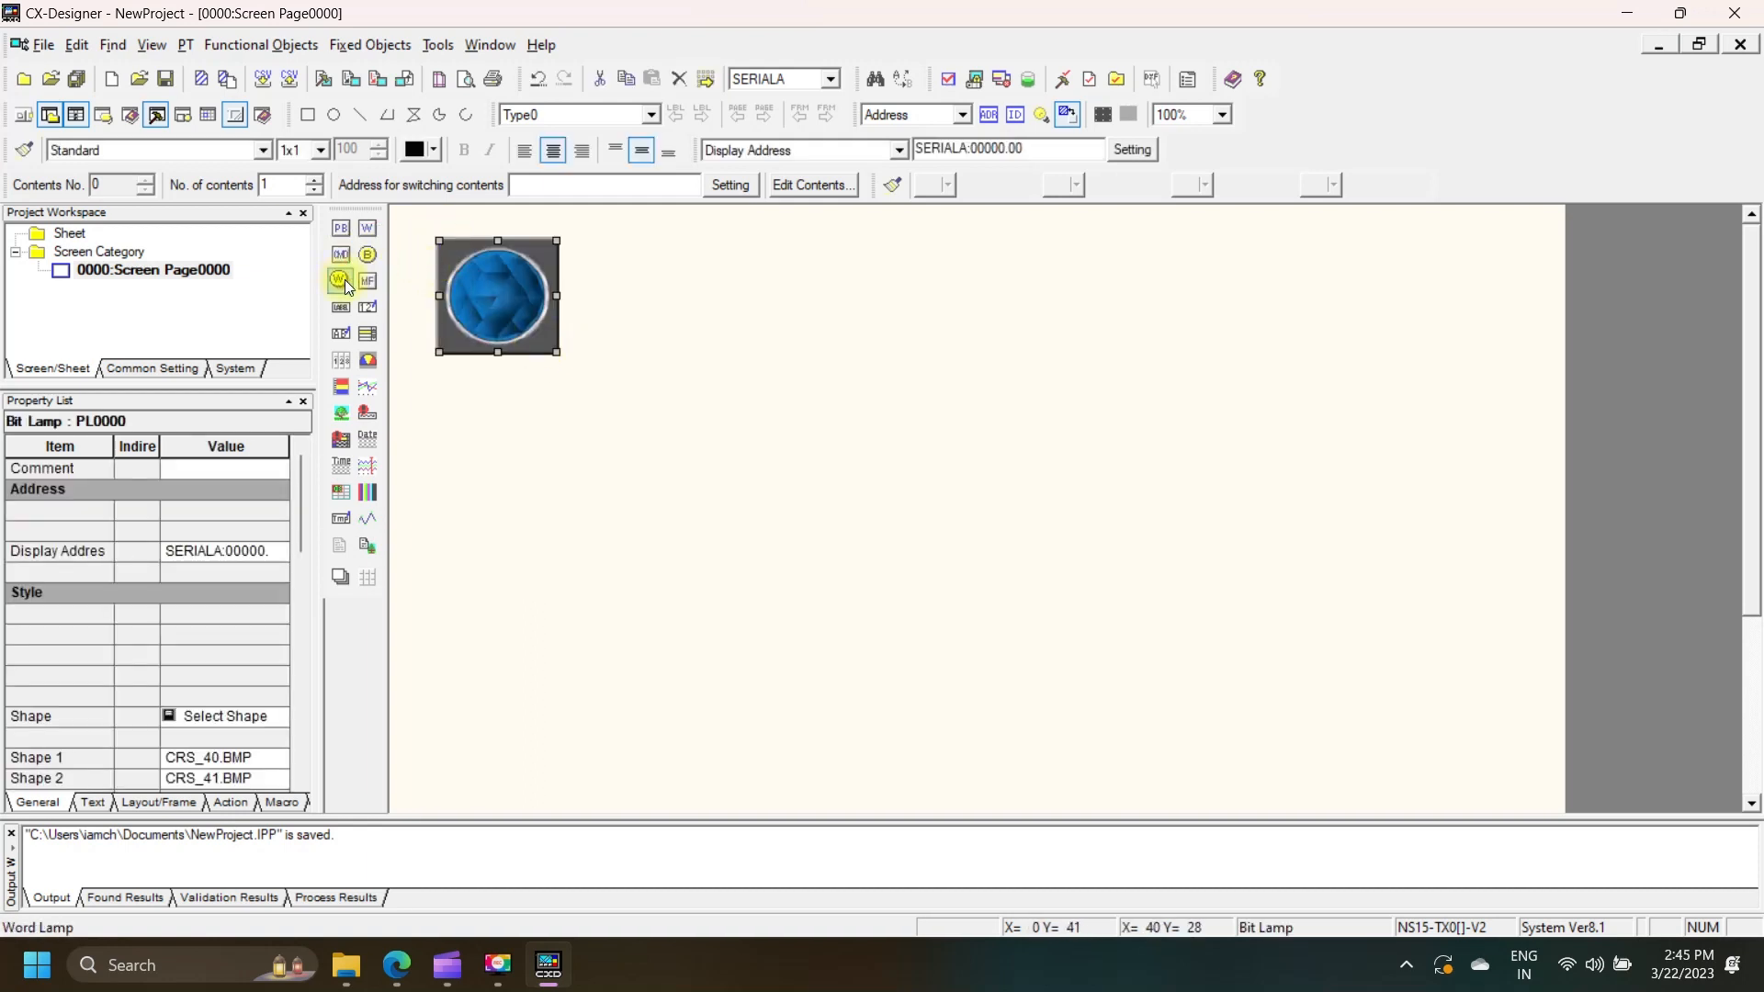
left_click(713, 346)
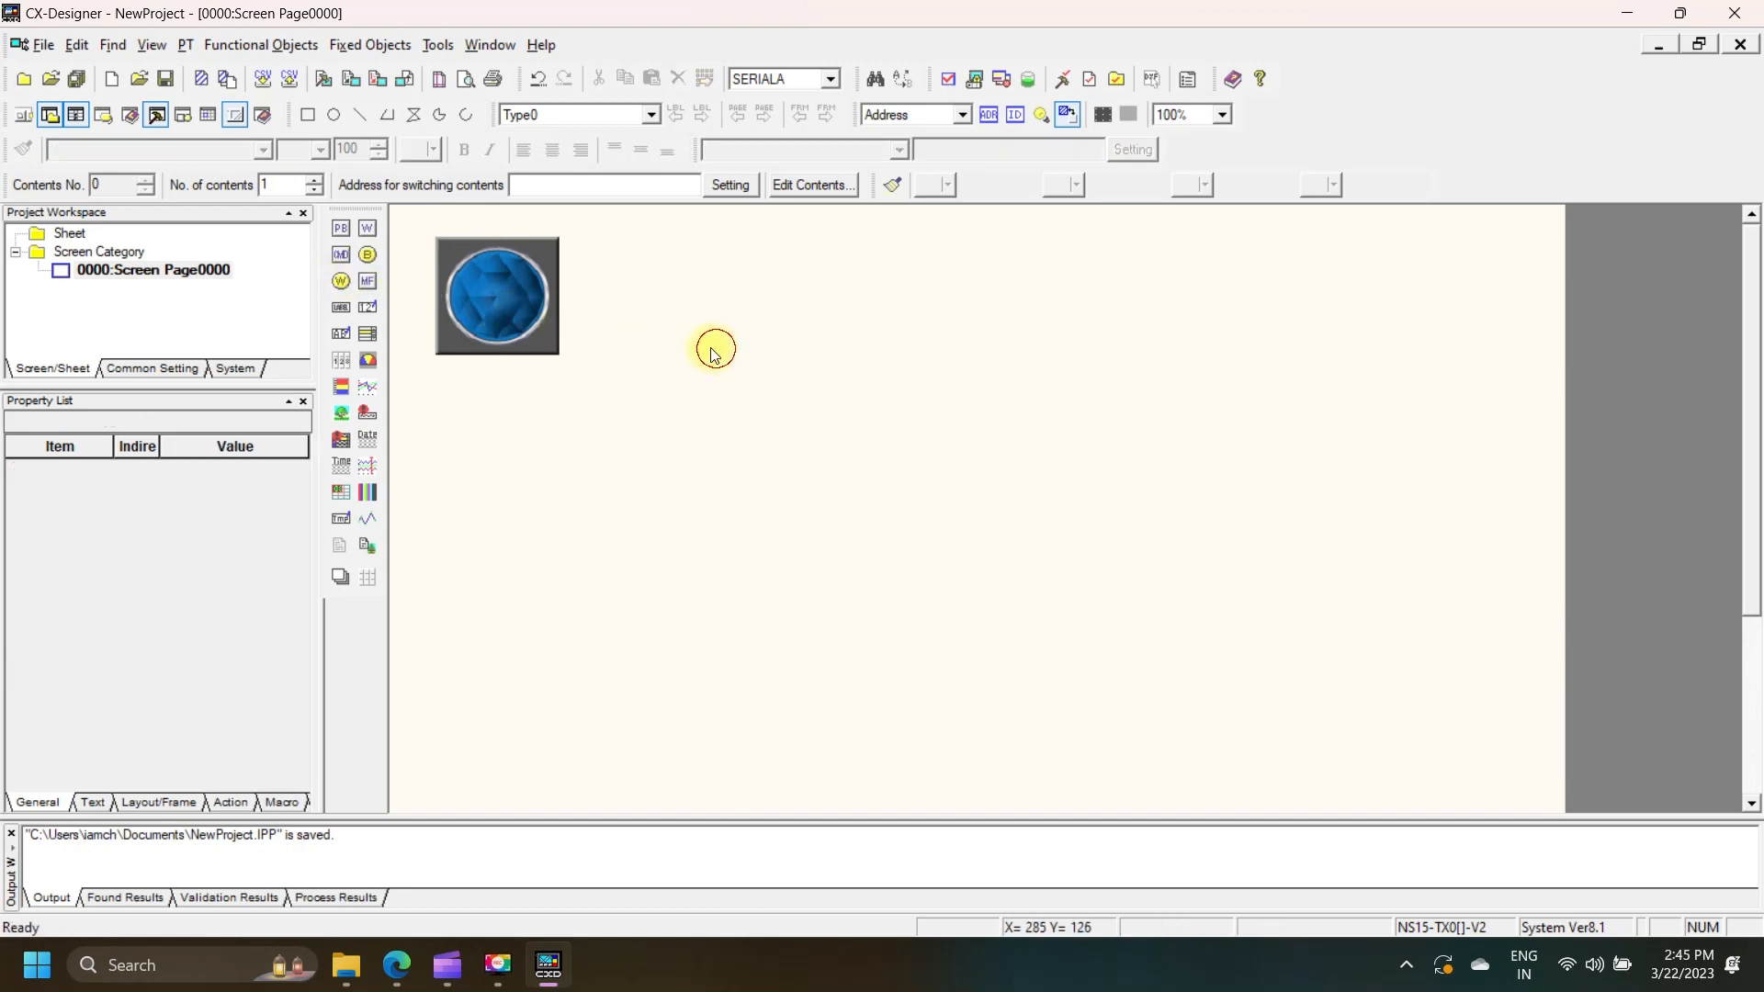
left_click(340, 228)
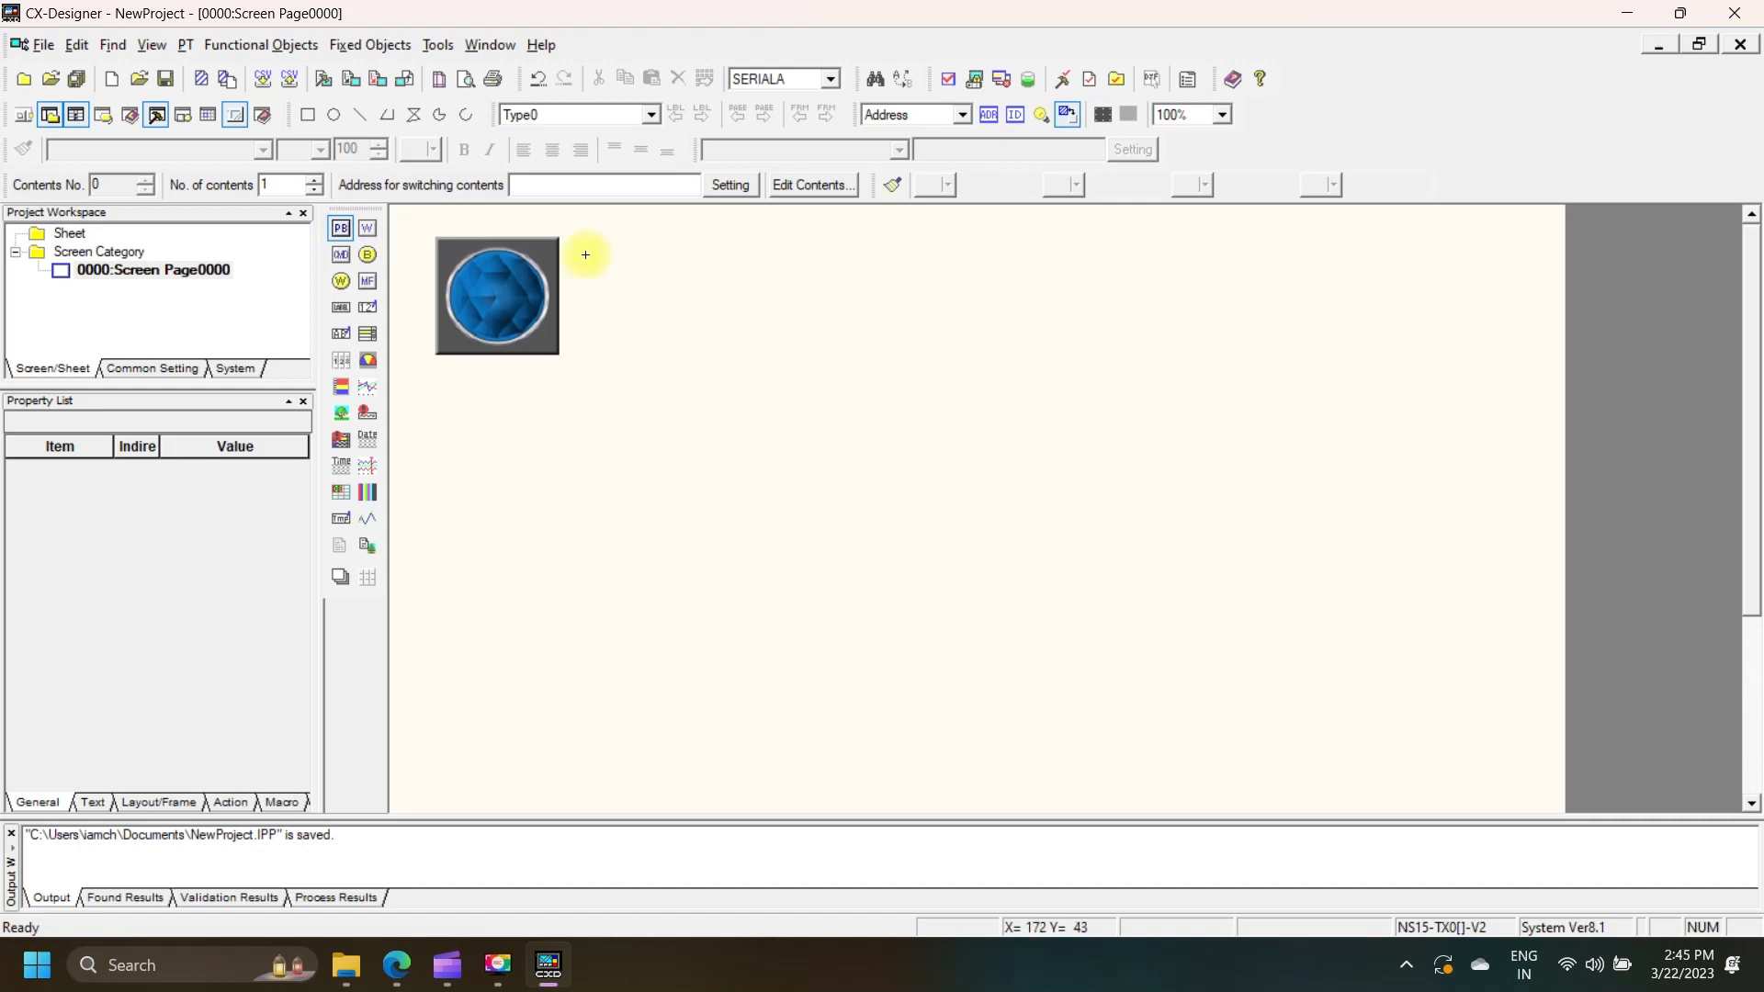
left_click_drag(583, 242, 722, 351)
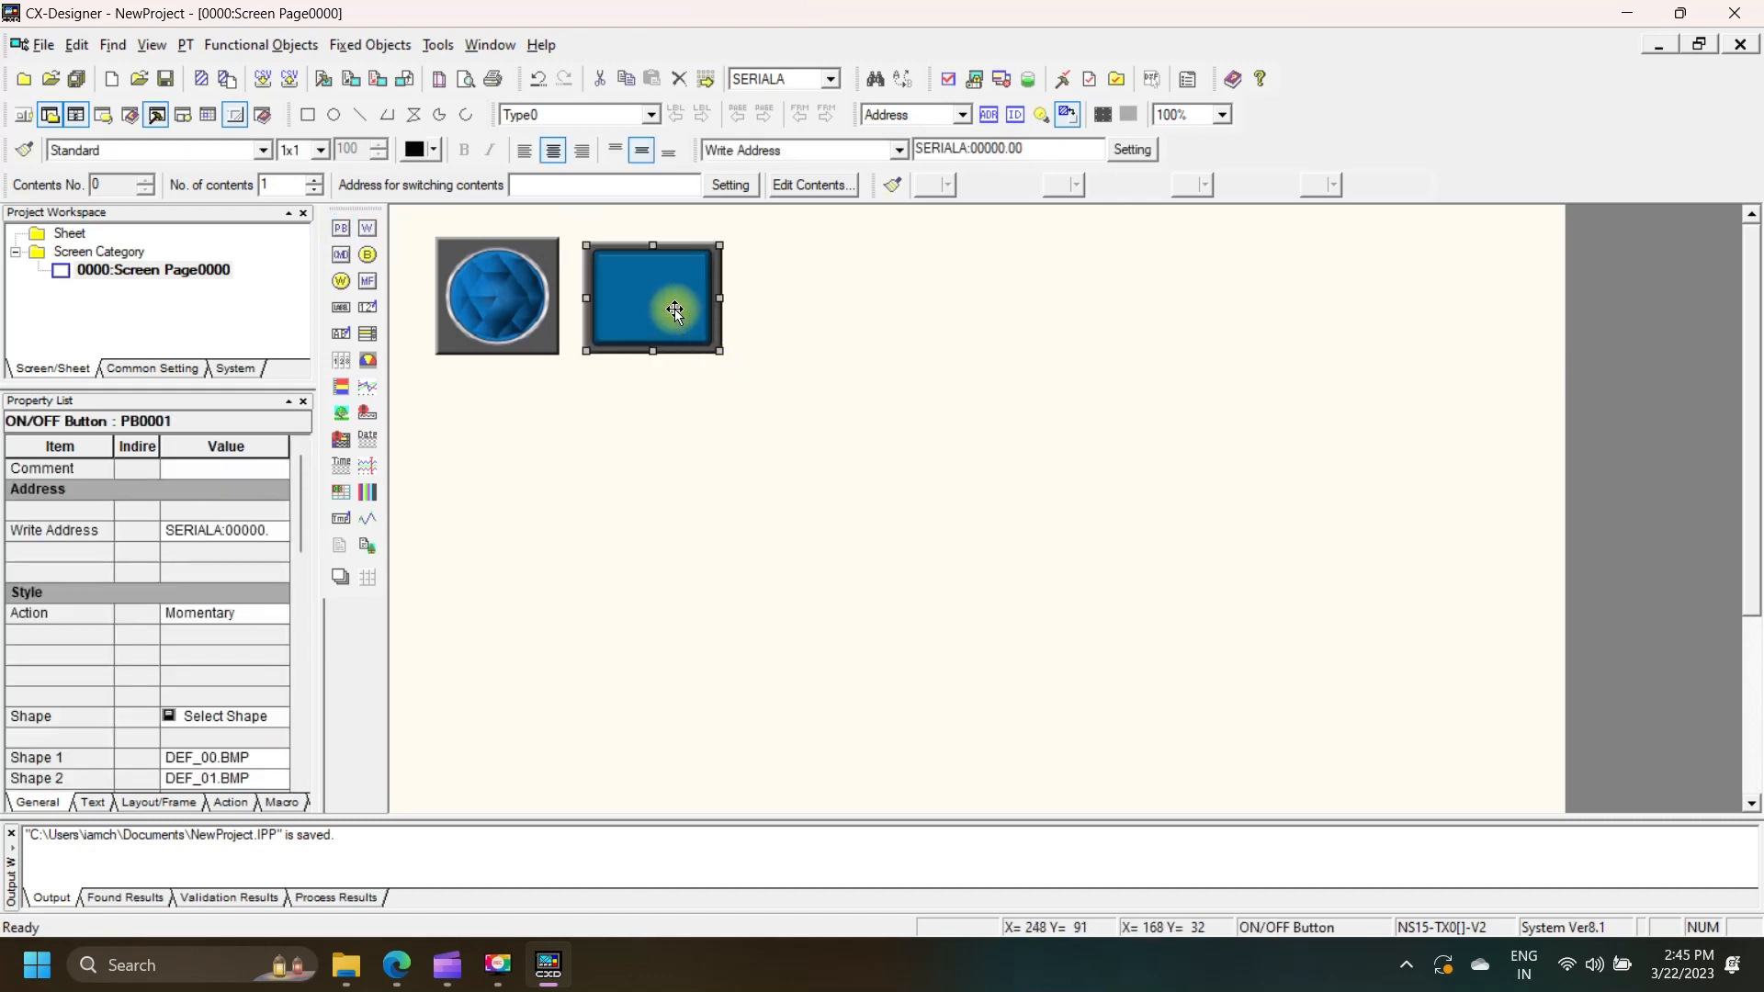
- Duplicate the ON/OFF button and place the copy directly to its right, in line with the original
right_click(676, 310)
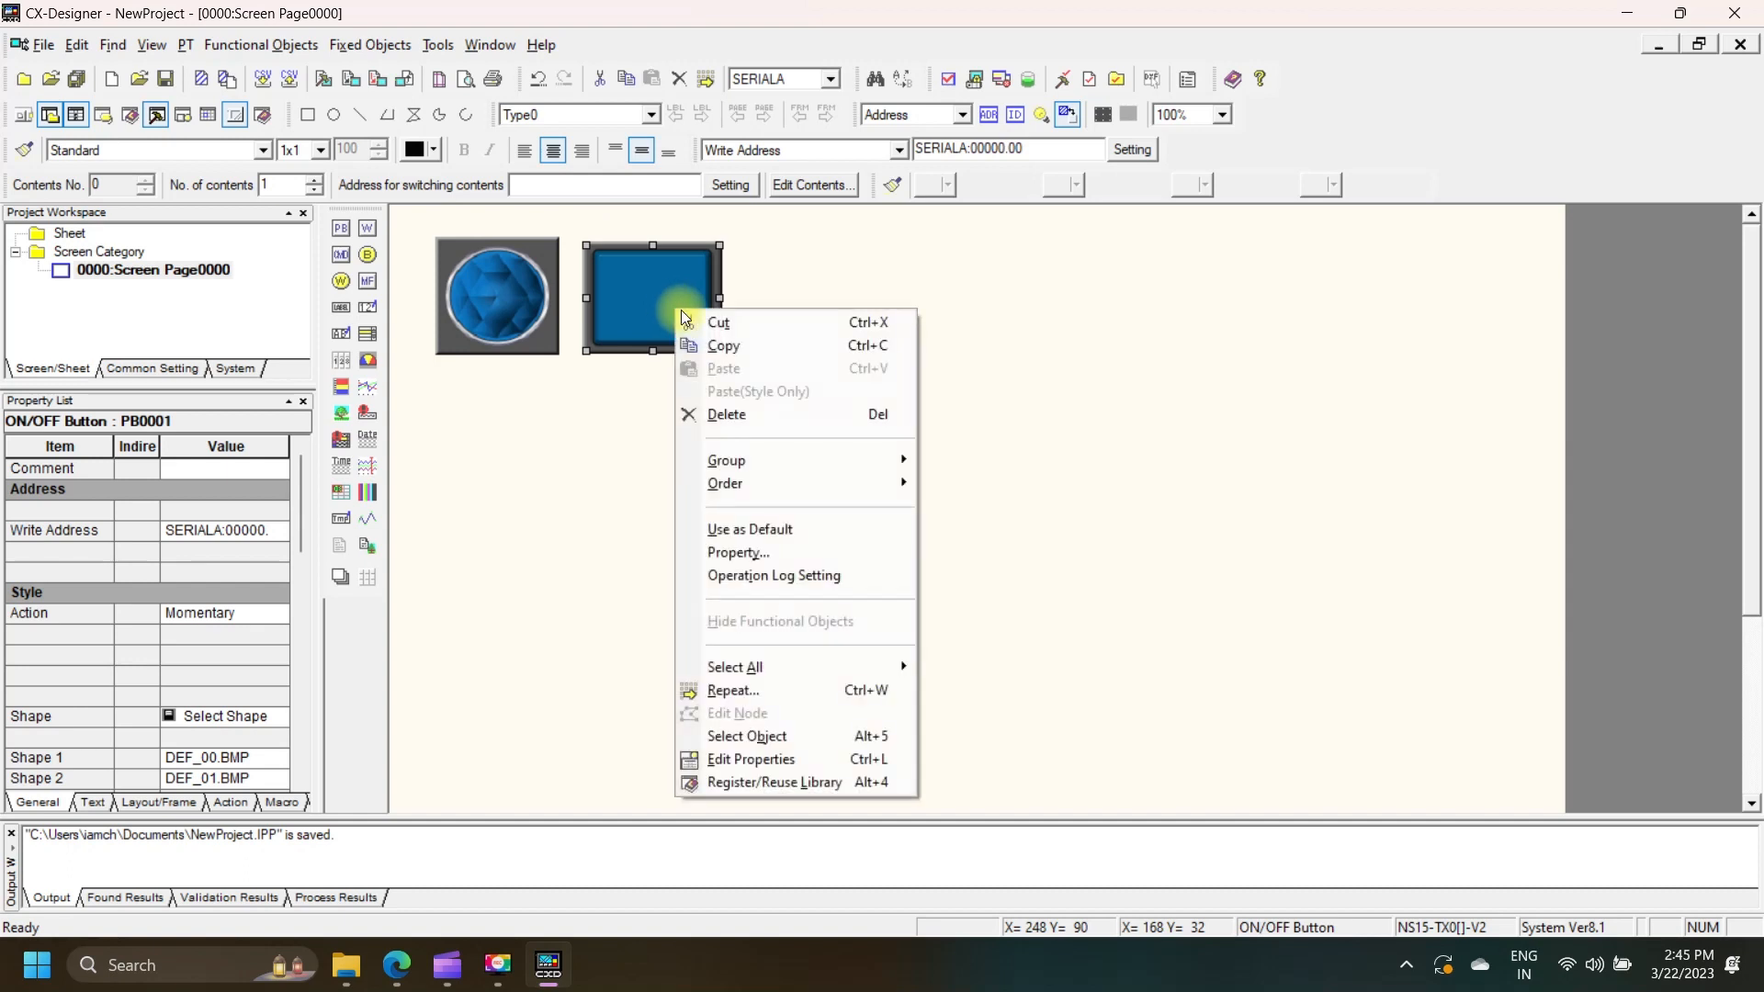
left_click(696, 345)
left_click(866, 276)
right_click(811, 311)
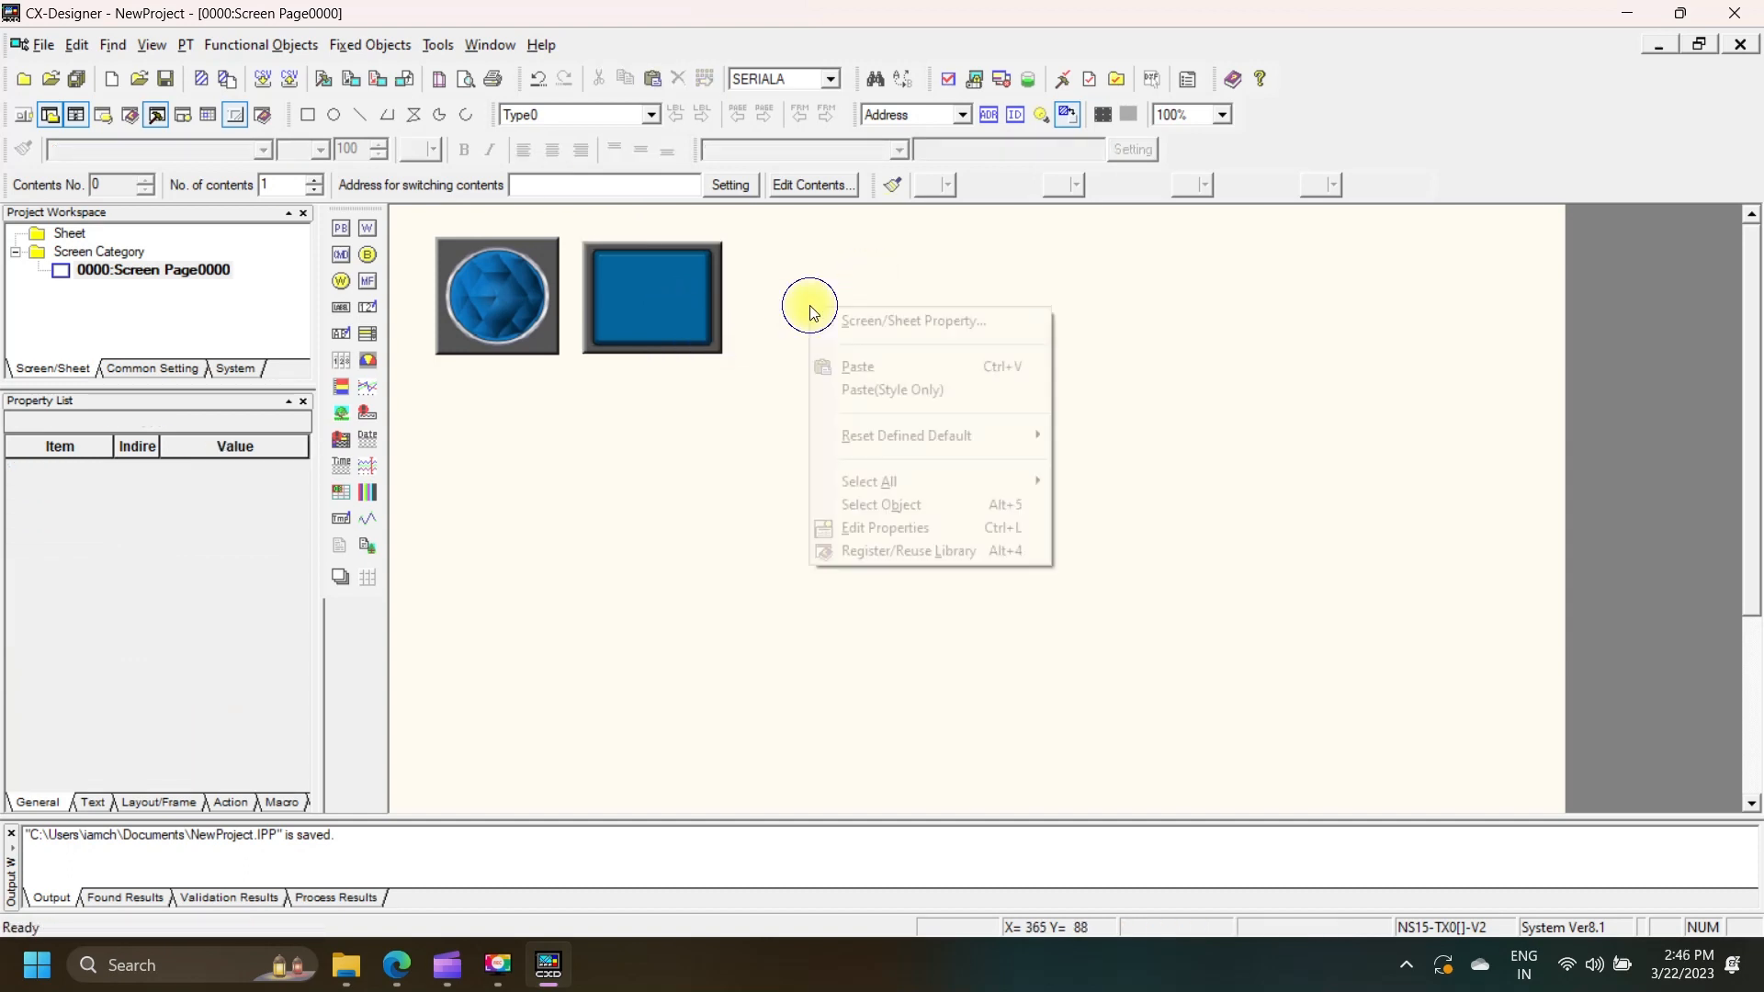
left_click(875, 365)
left_click_drag(701, 324, 851, 315)
left_click(845, 393)
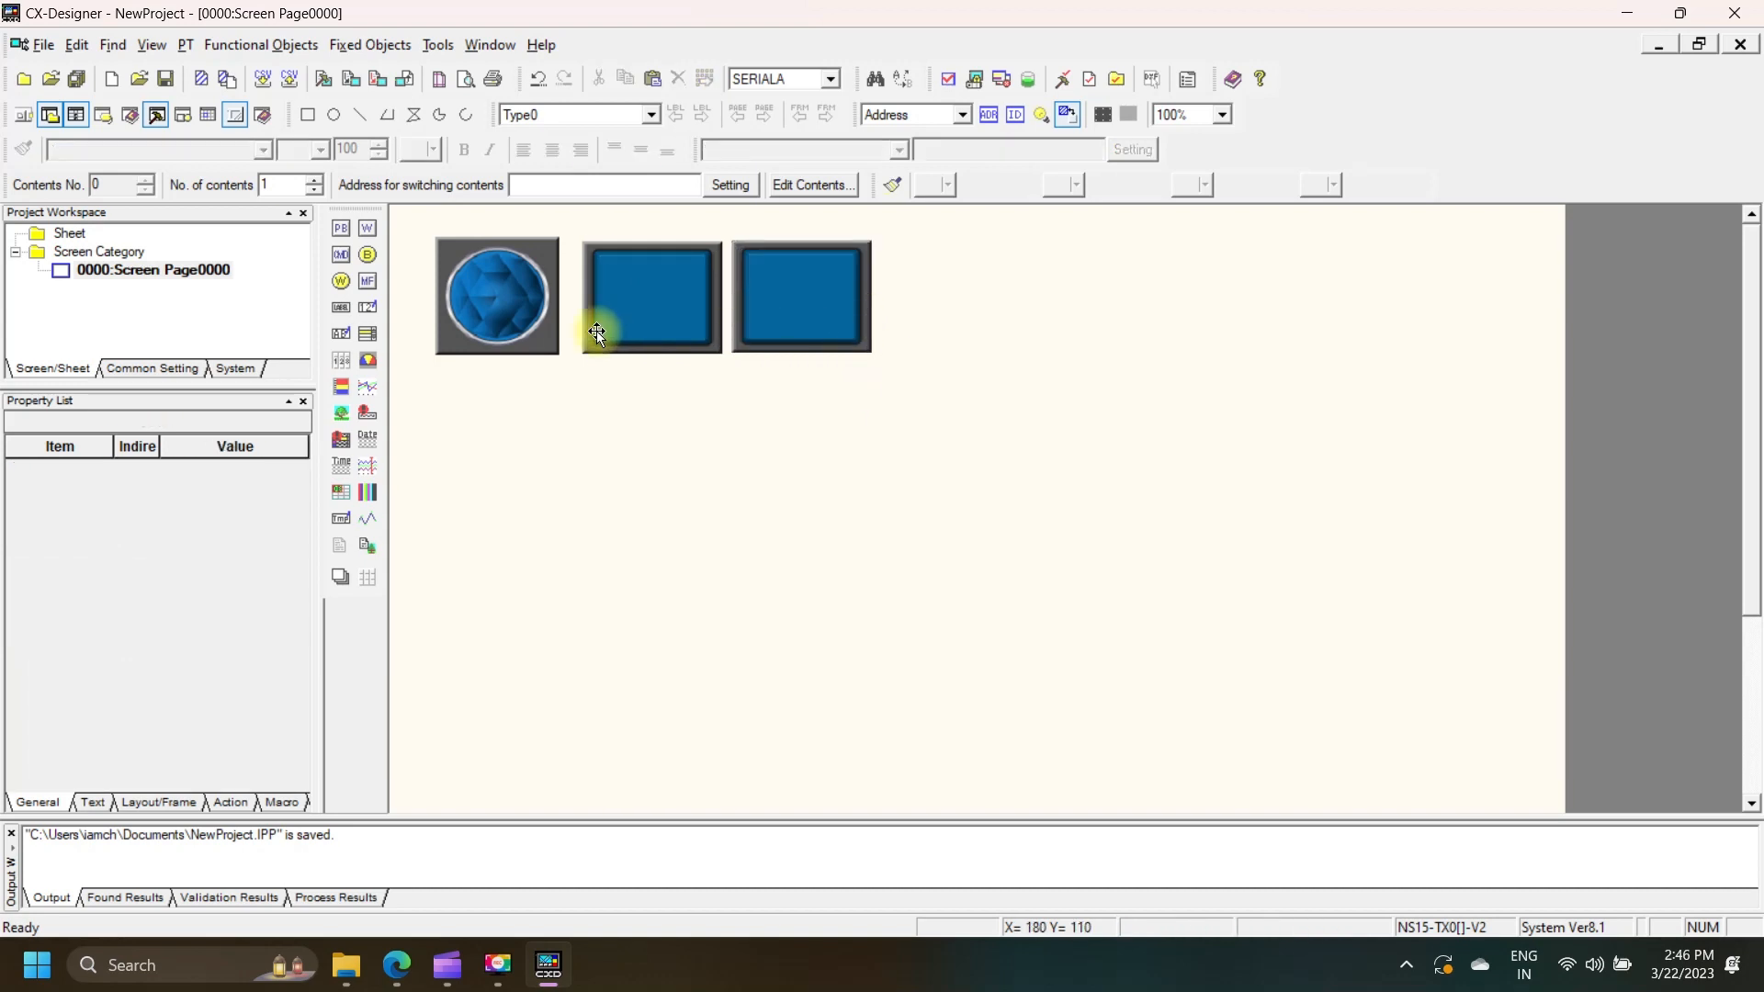
- Add a label below the bit lamp and set its text to LAMP
left_click(340, 307)
left_click_drag(446, 368, 590, 400)
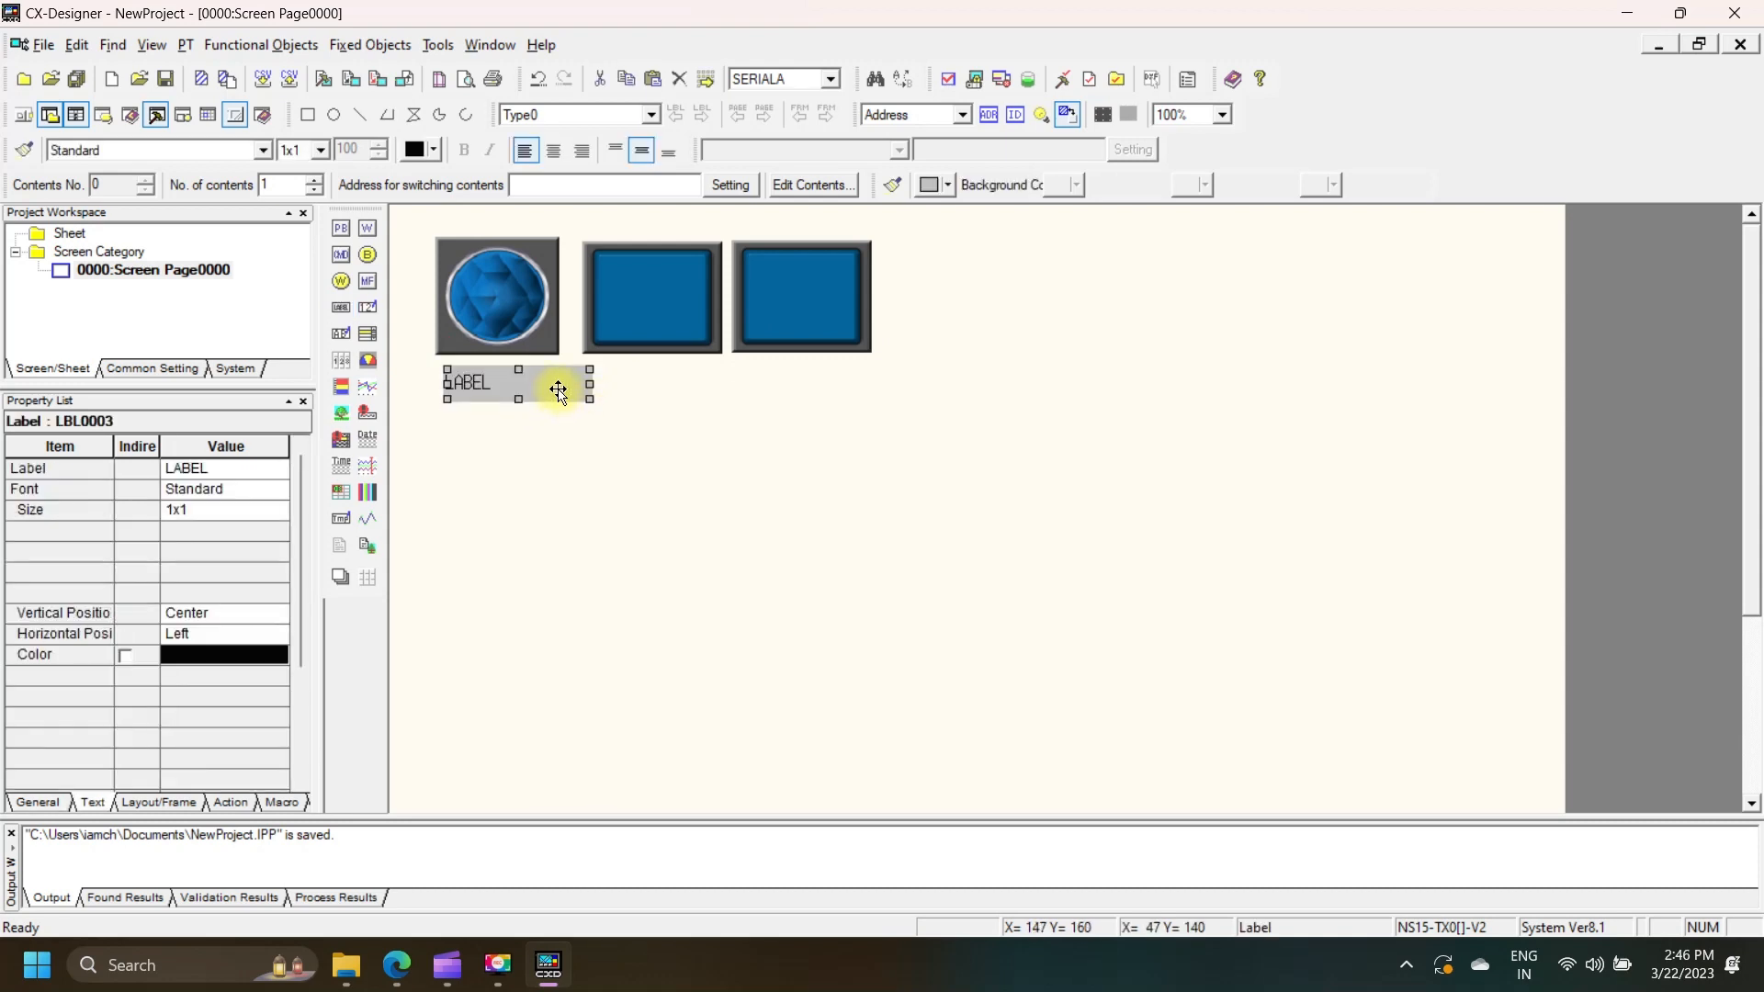
left_click(241, 469)
left_click(241, 468)
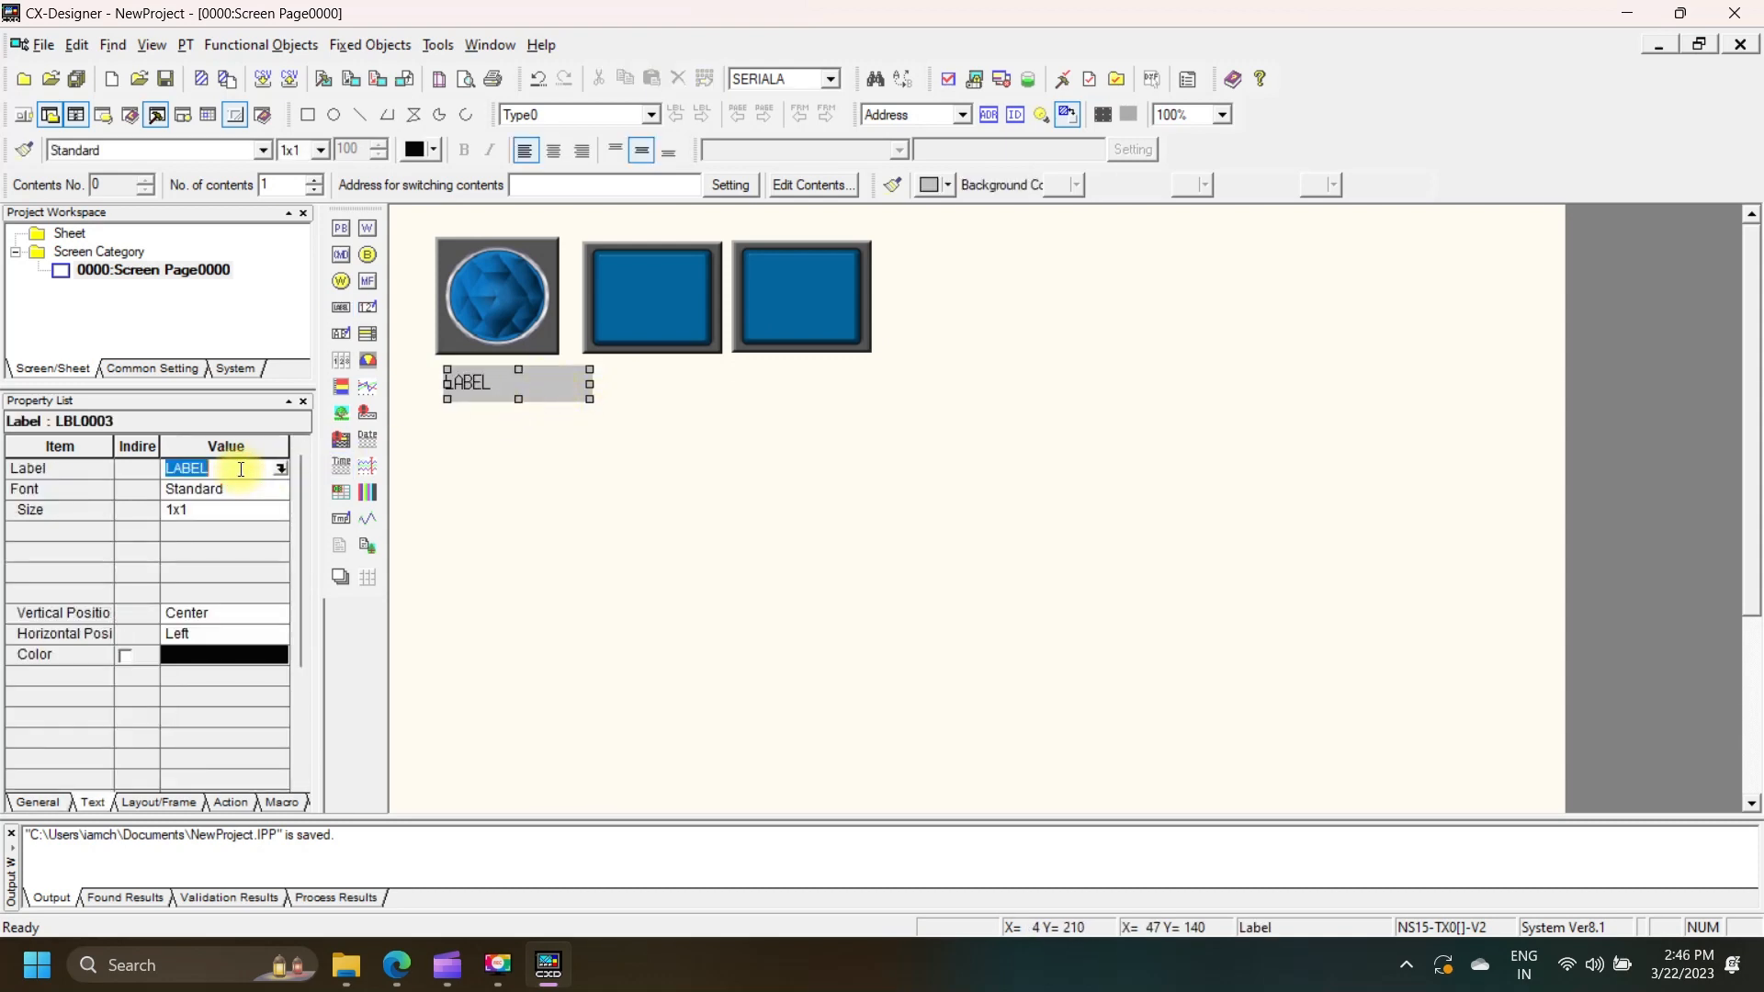
type("LAMP")
key("Return")
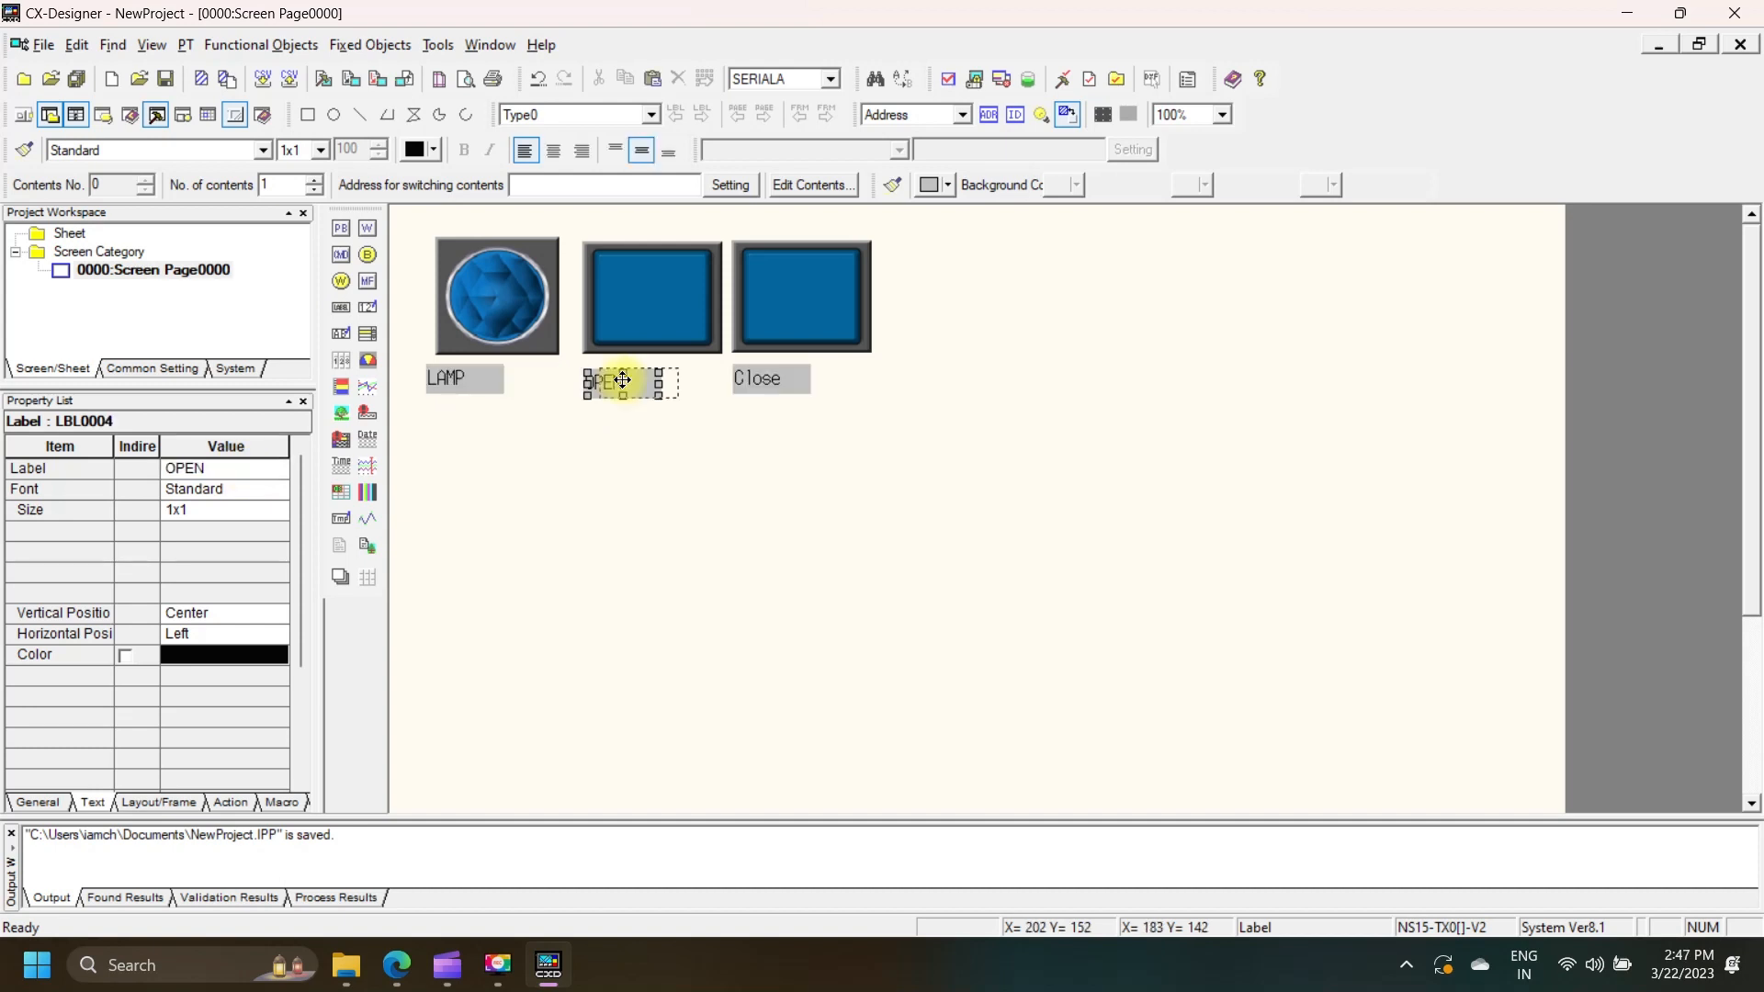
- Change the text of the label below the lamp to Motor_start
left_click(475, 382)
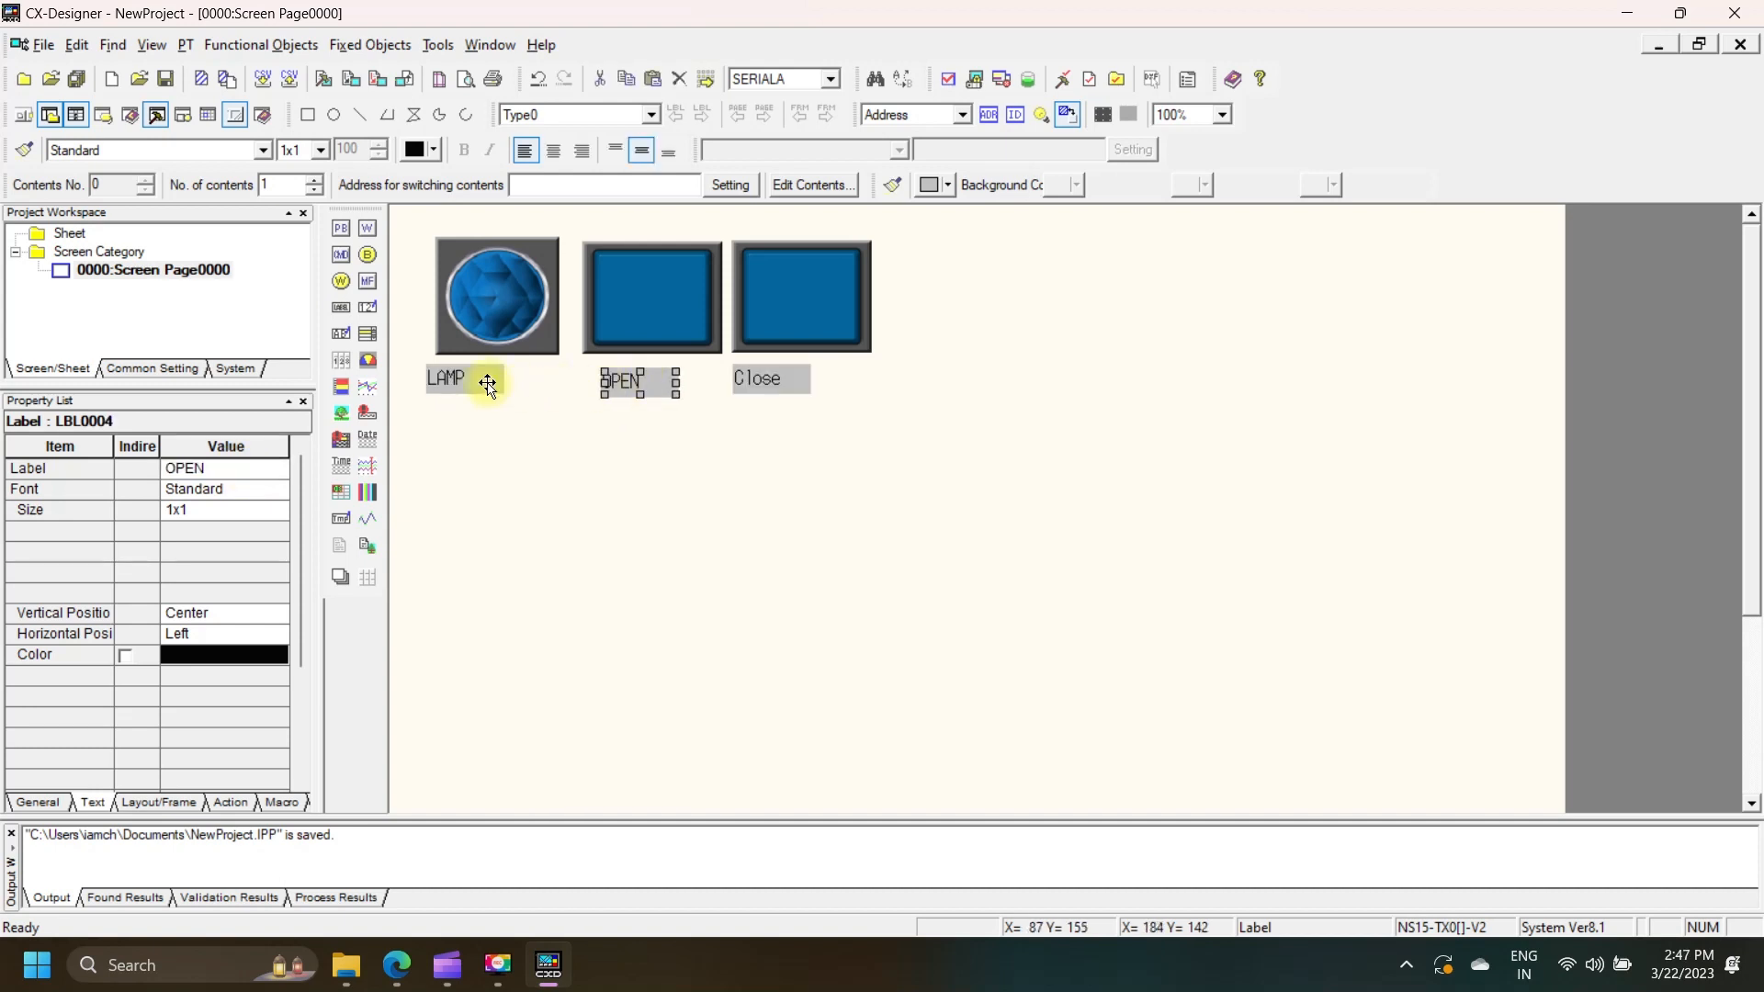
left_click(225, 466)
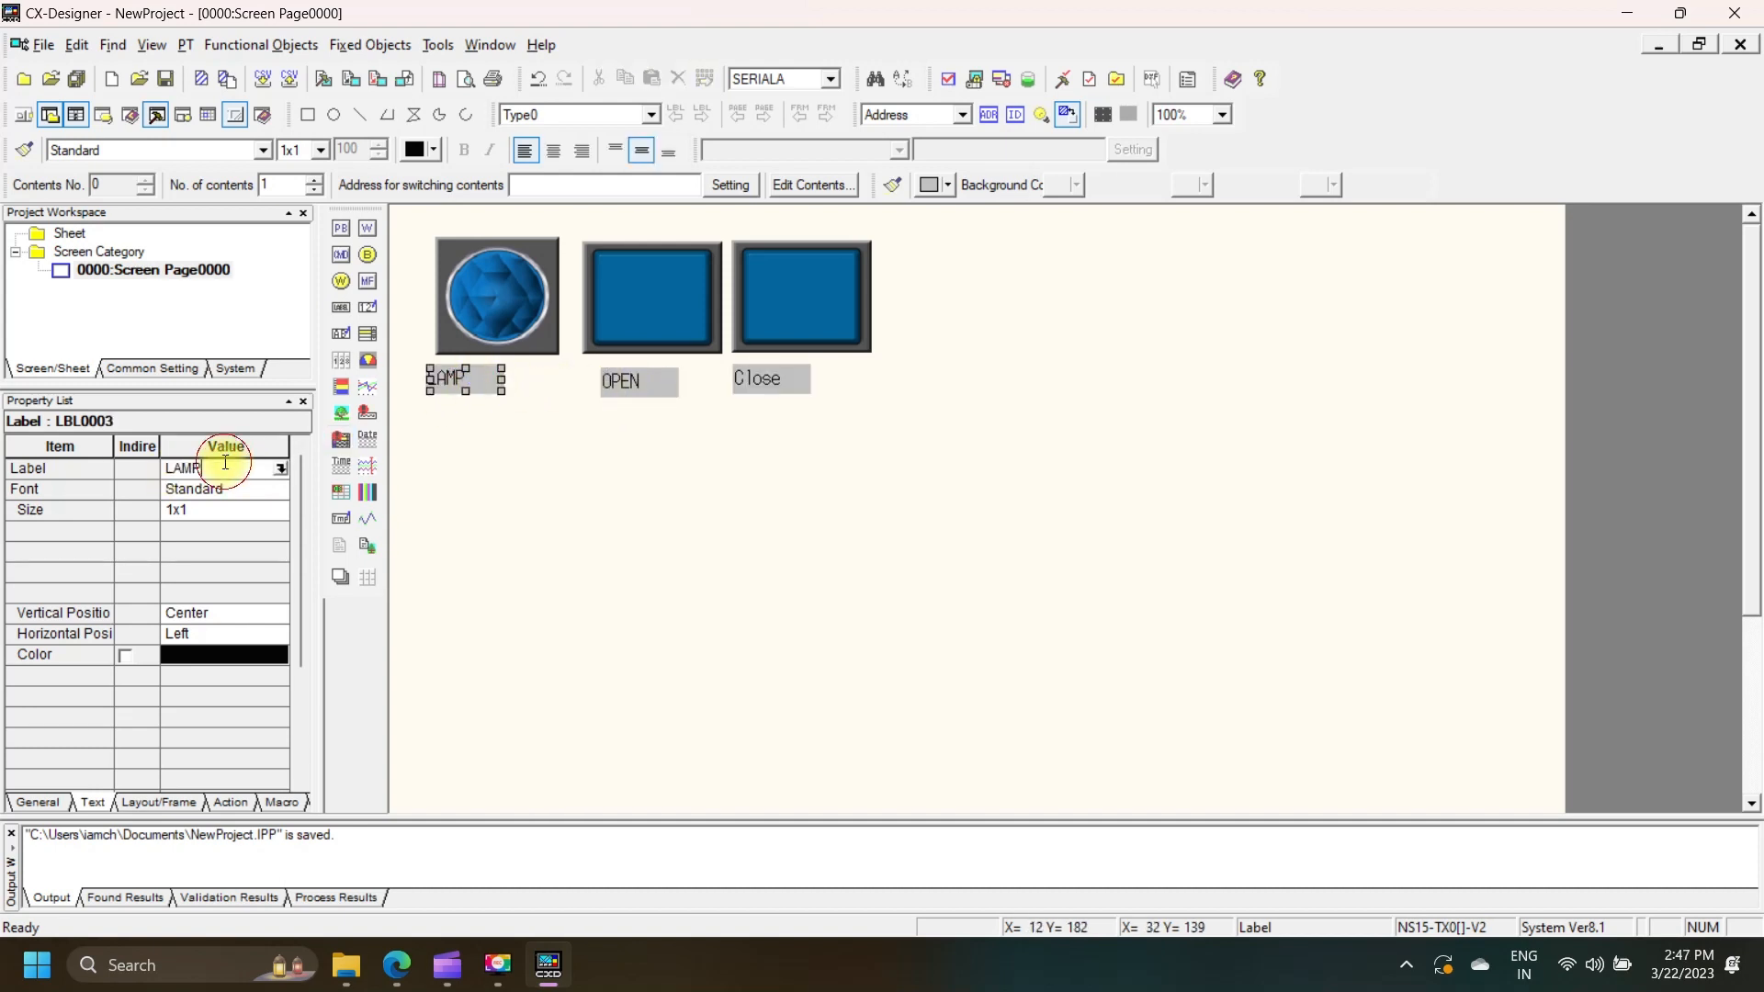
type("Motor_start")
key("Return")
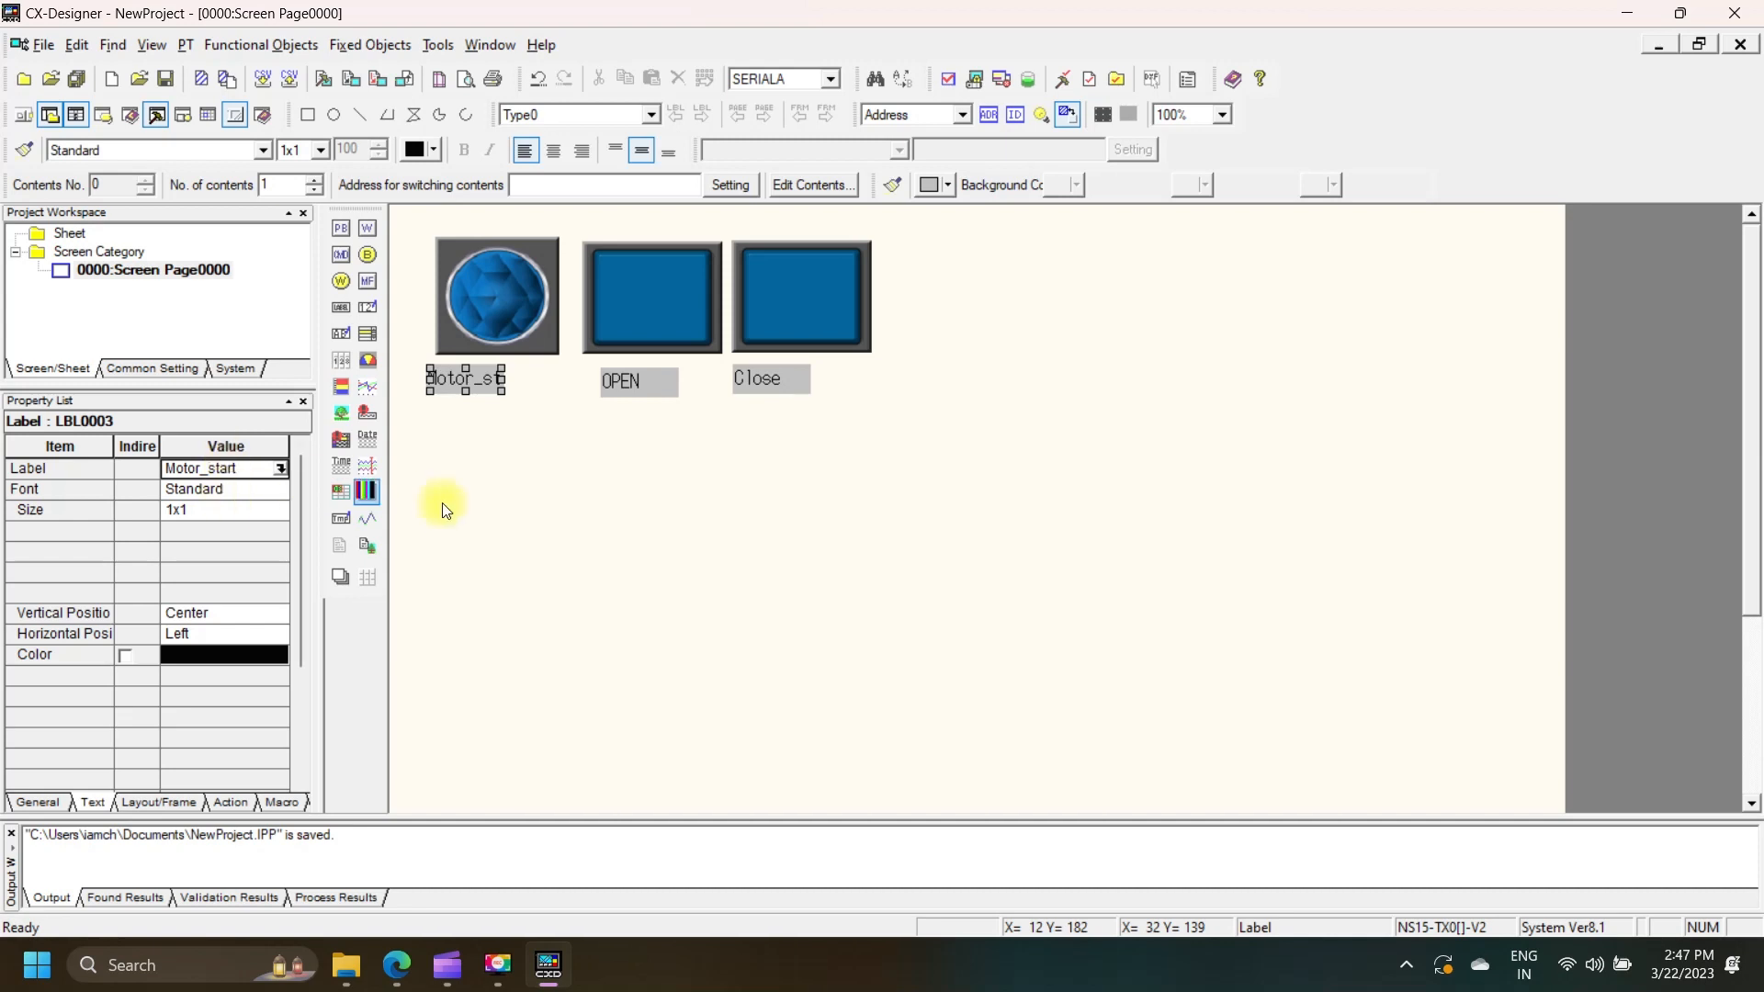
left_click(517, 514)
left_click(465, 378)
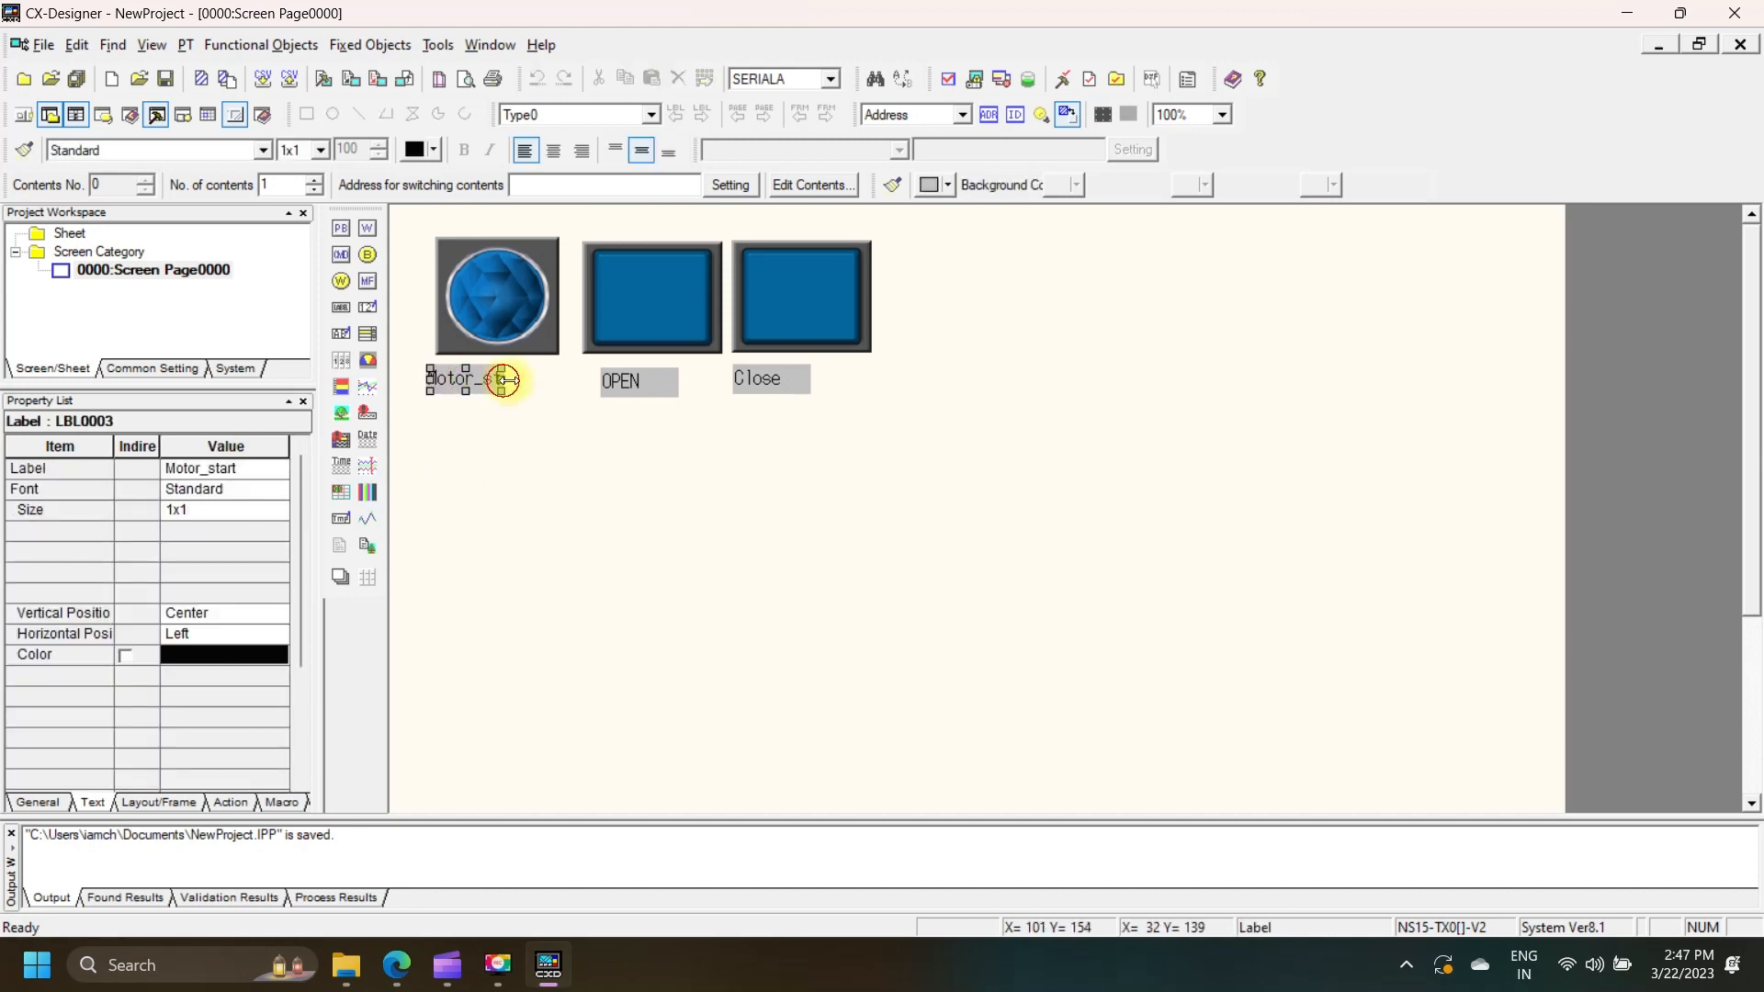
left_click(545, 440)
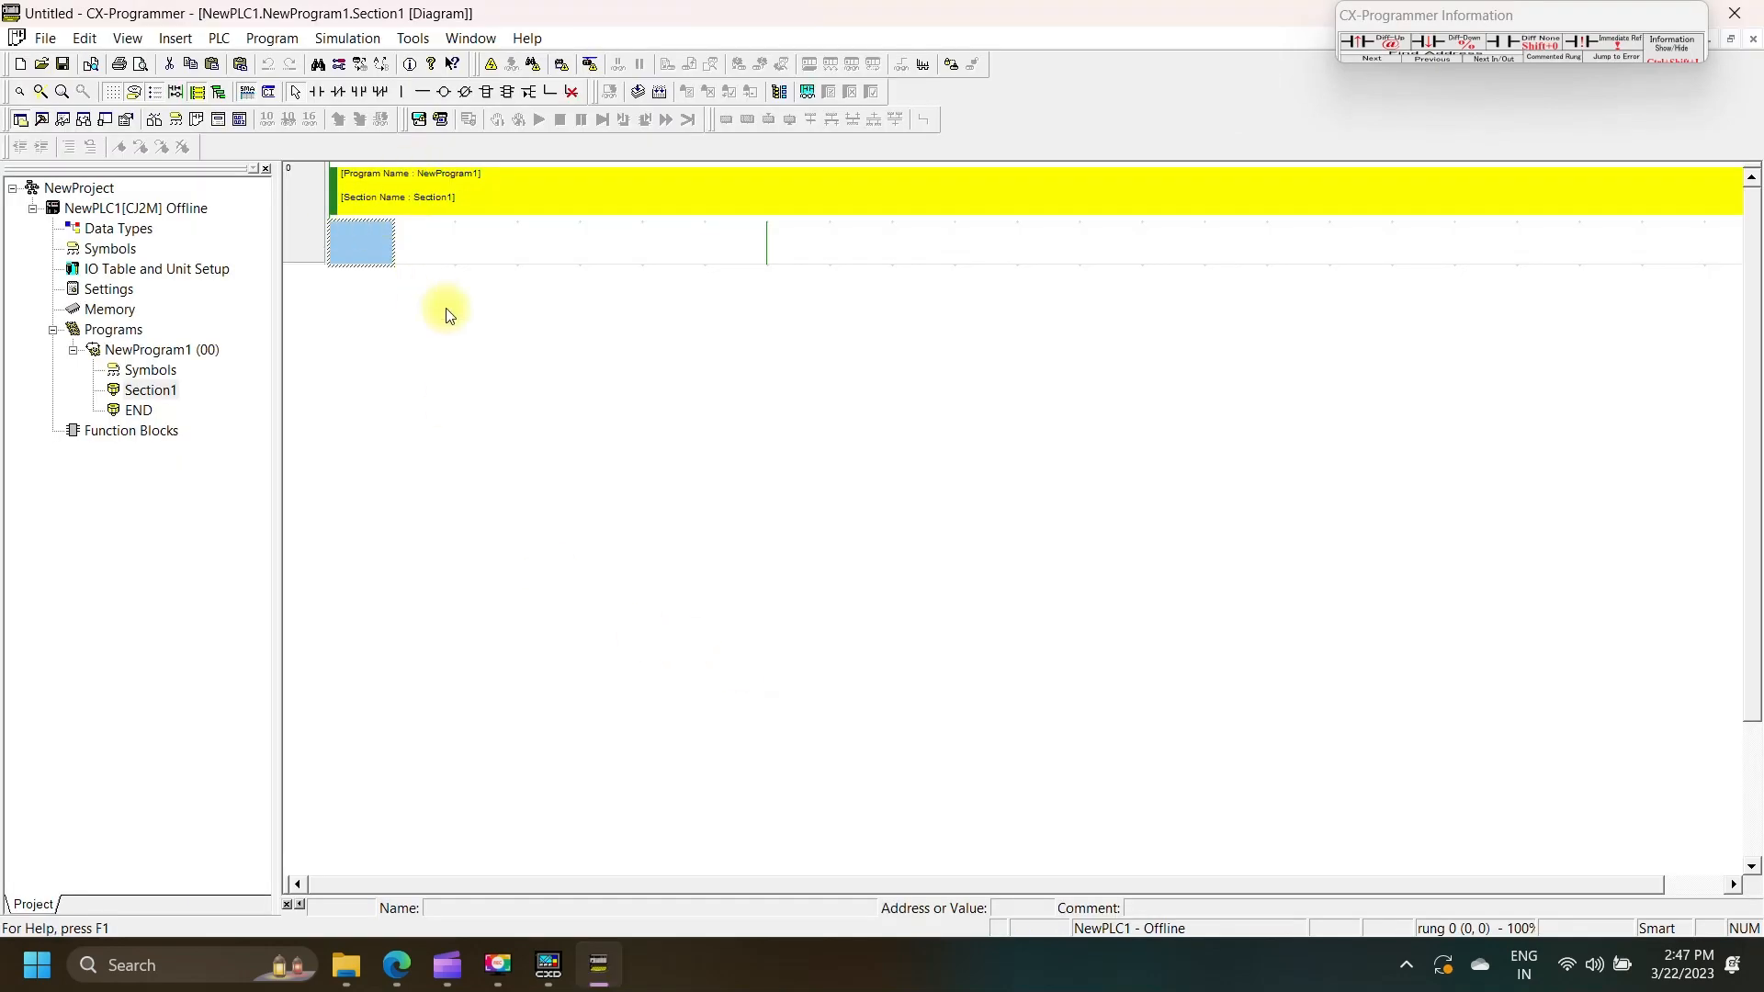
- Insert a normally open contact with address 0.00 at the start of rung 0
scroll(449, 315, "up", 2)
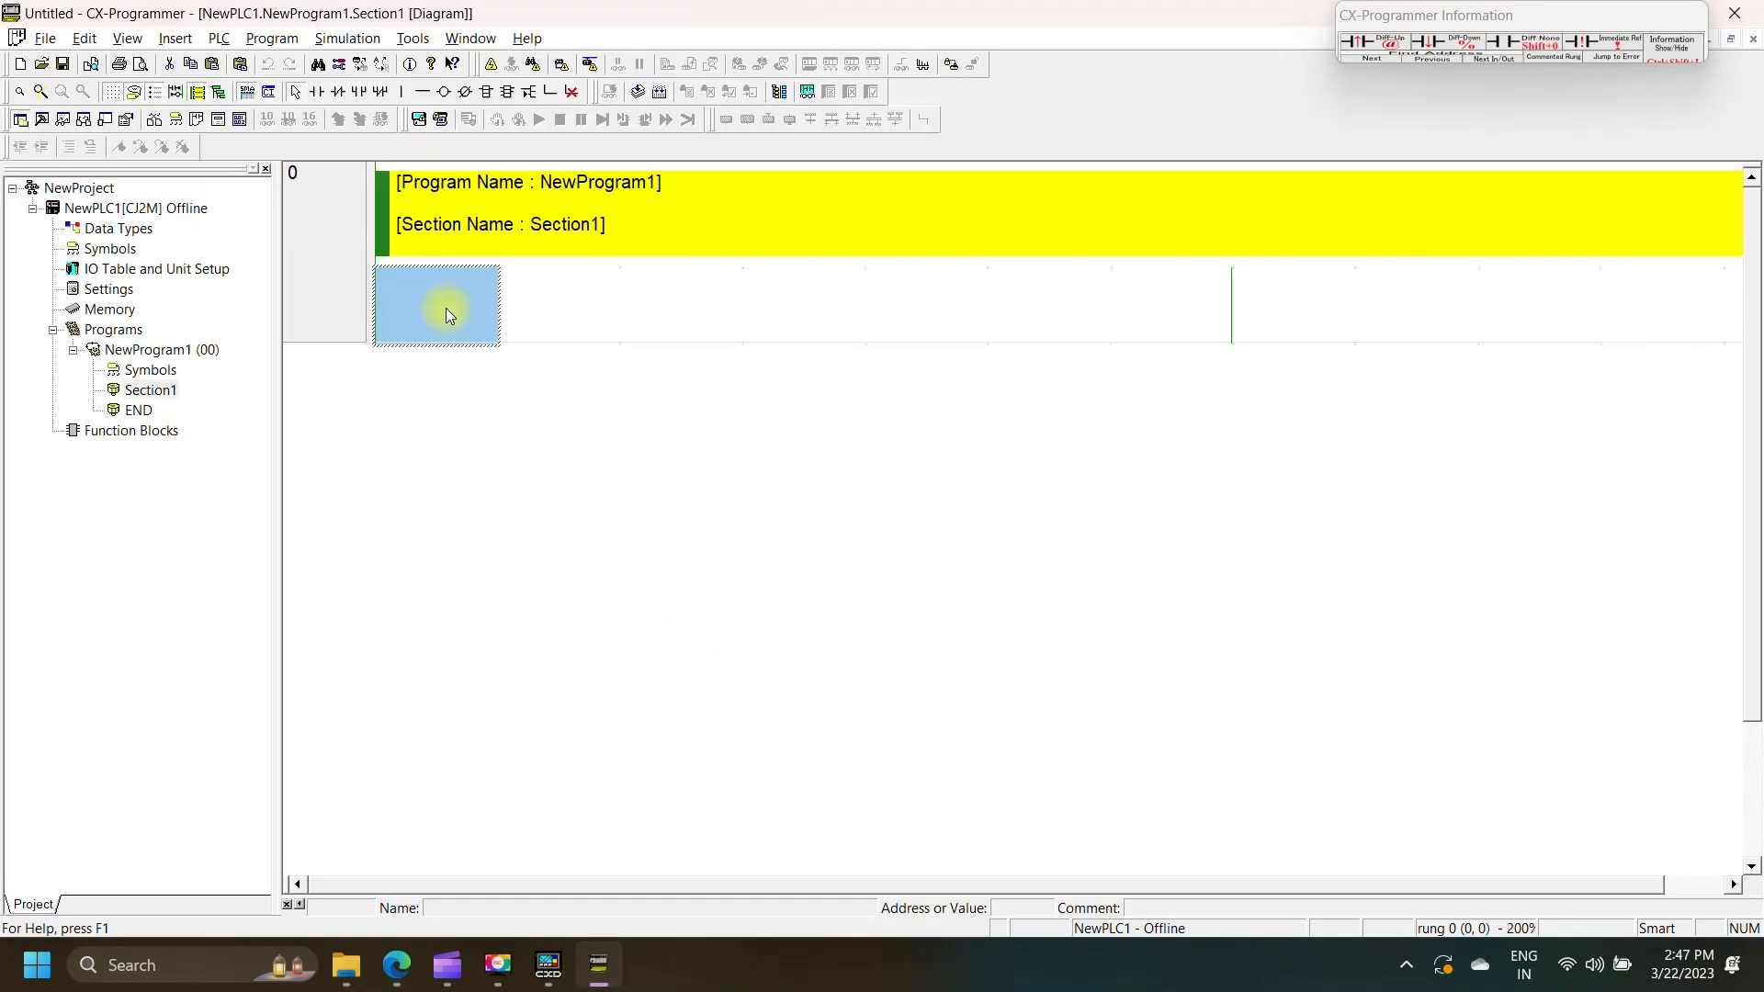
left_click(317, 91)
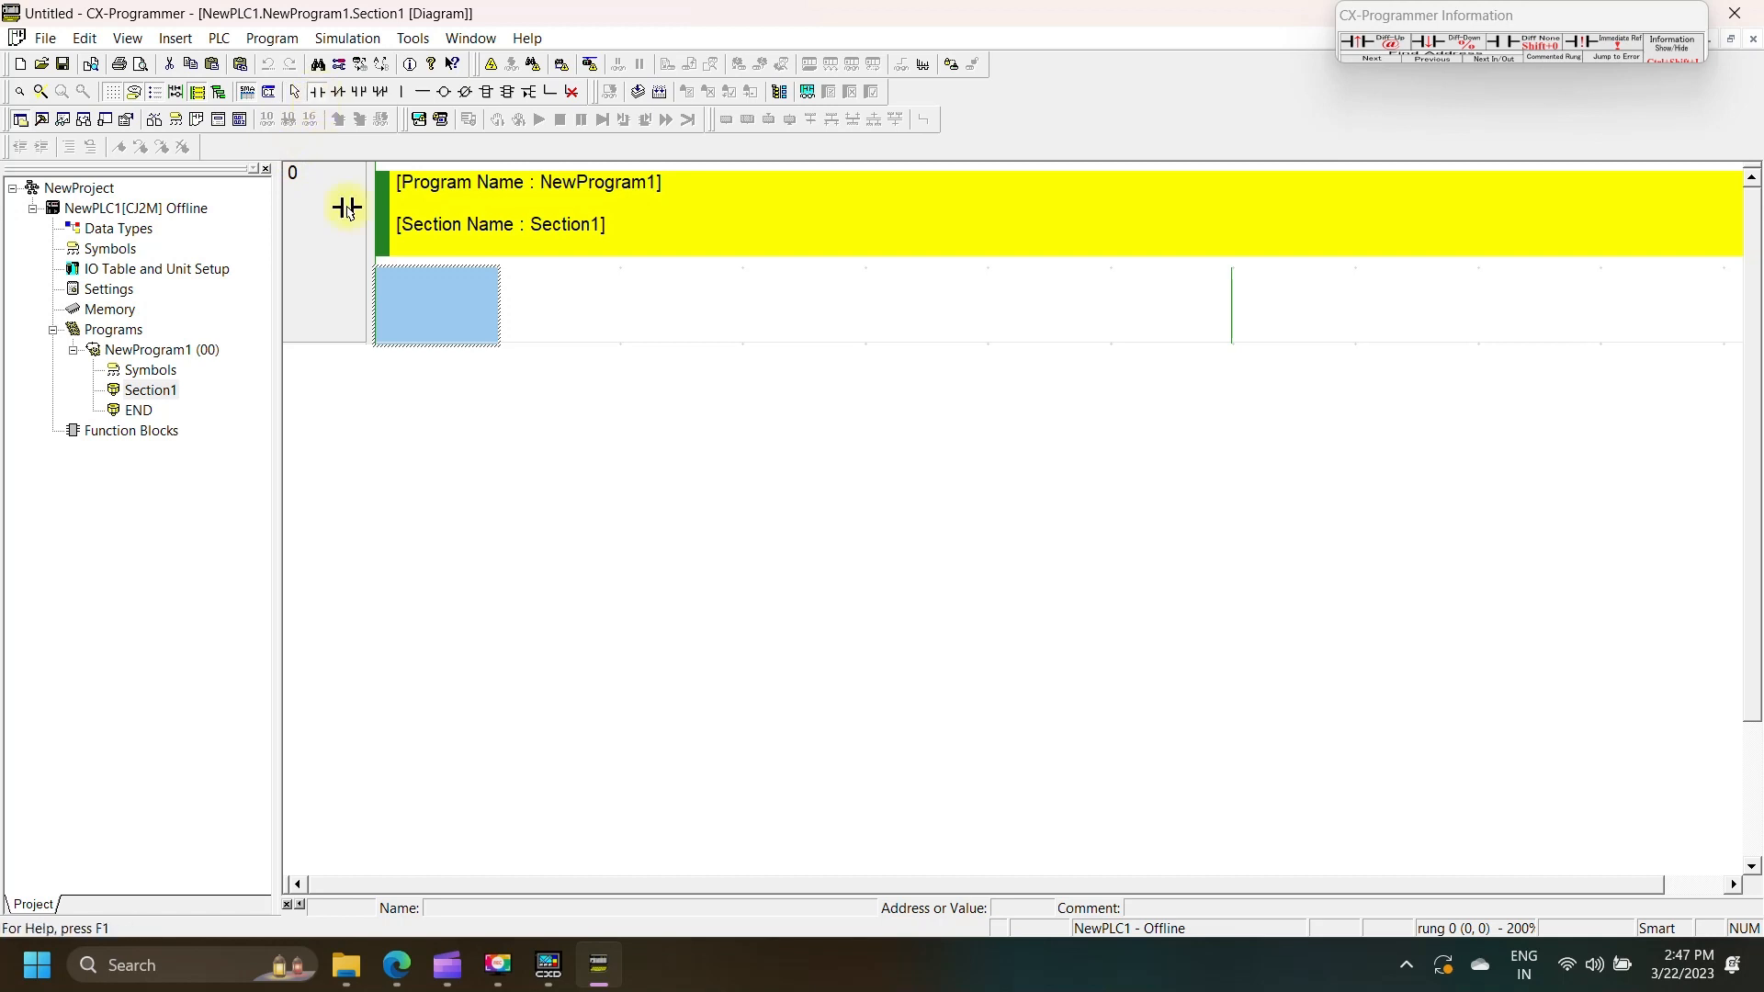
left_click(437, 295)
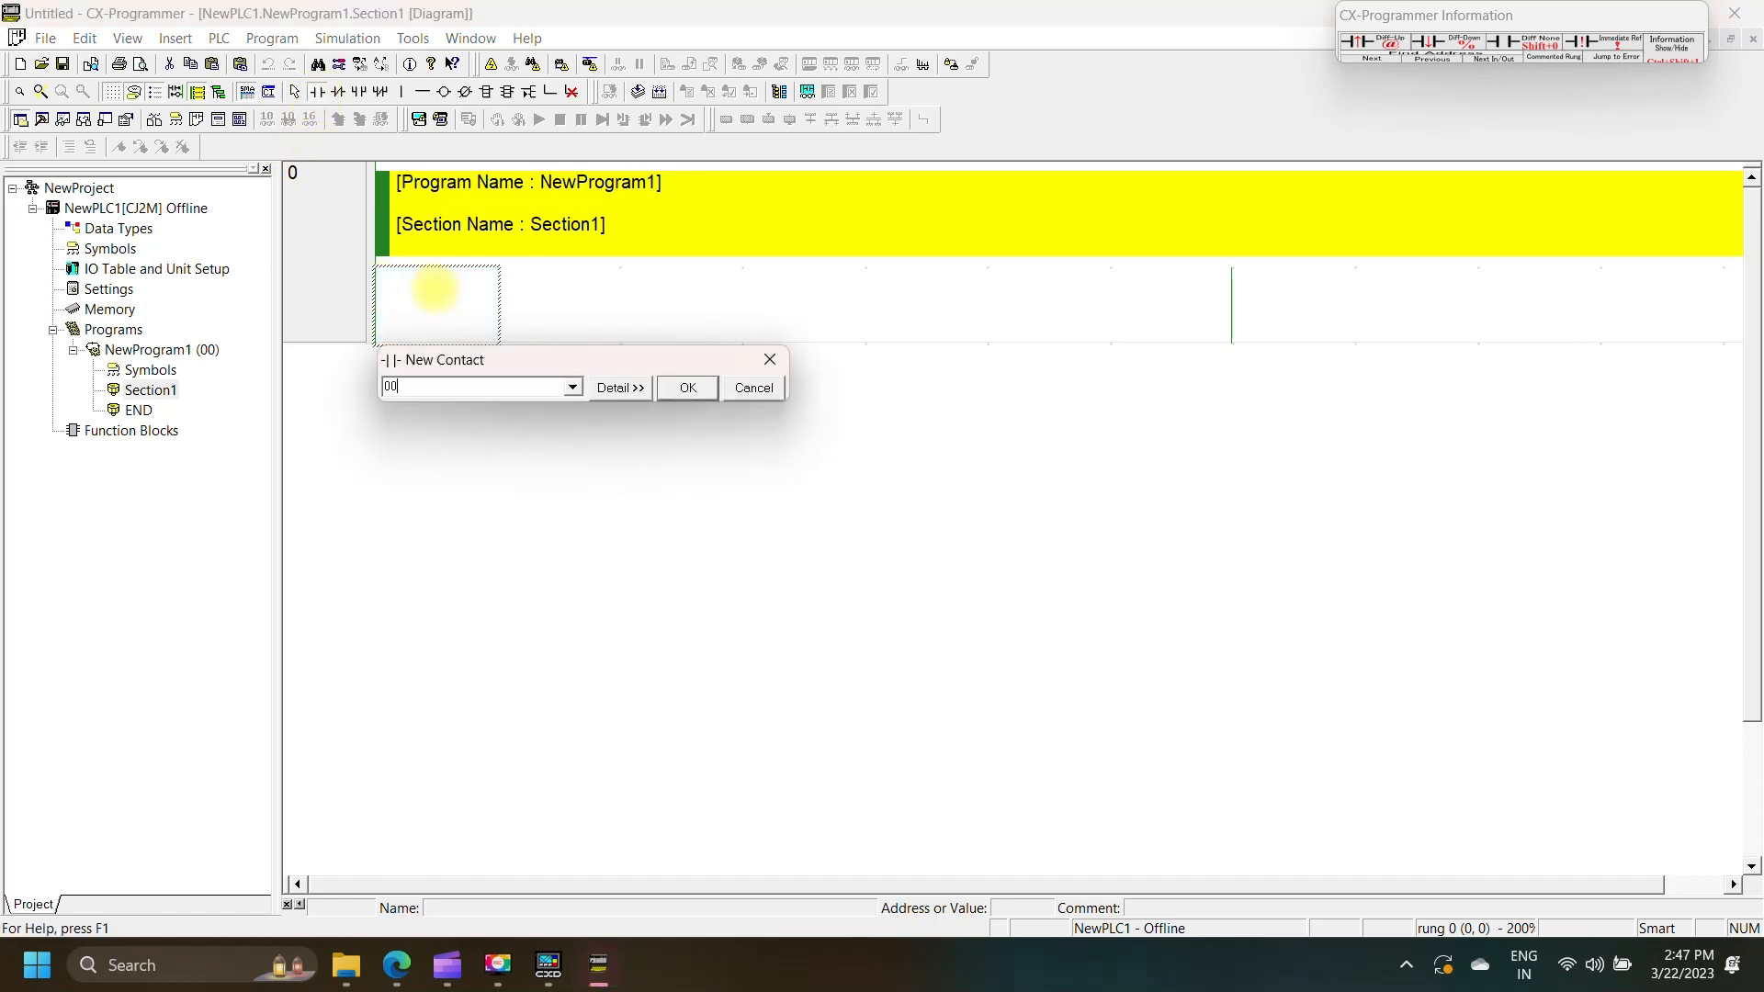
key("Return")
key("Return")
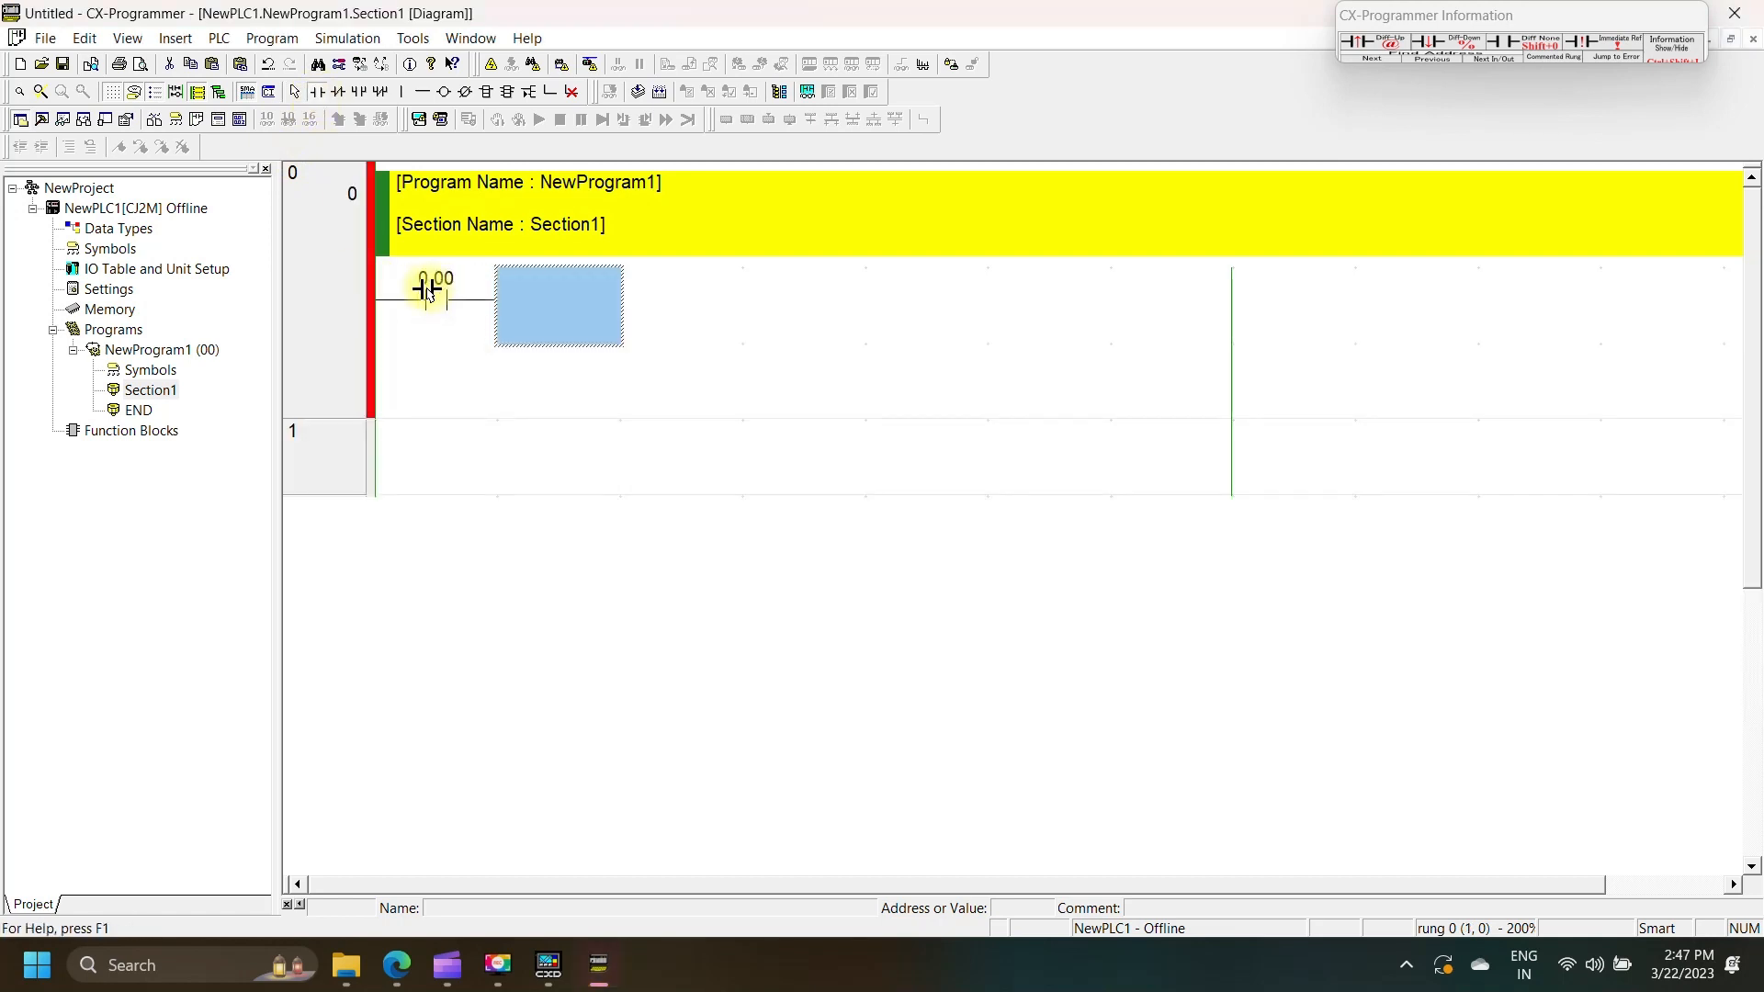
- Add an output coil with address 0.02 to rung 0, after contact 0.00
left_click(444, 92)
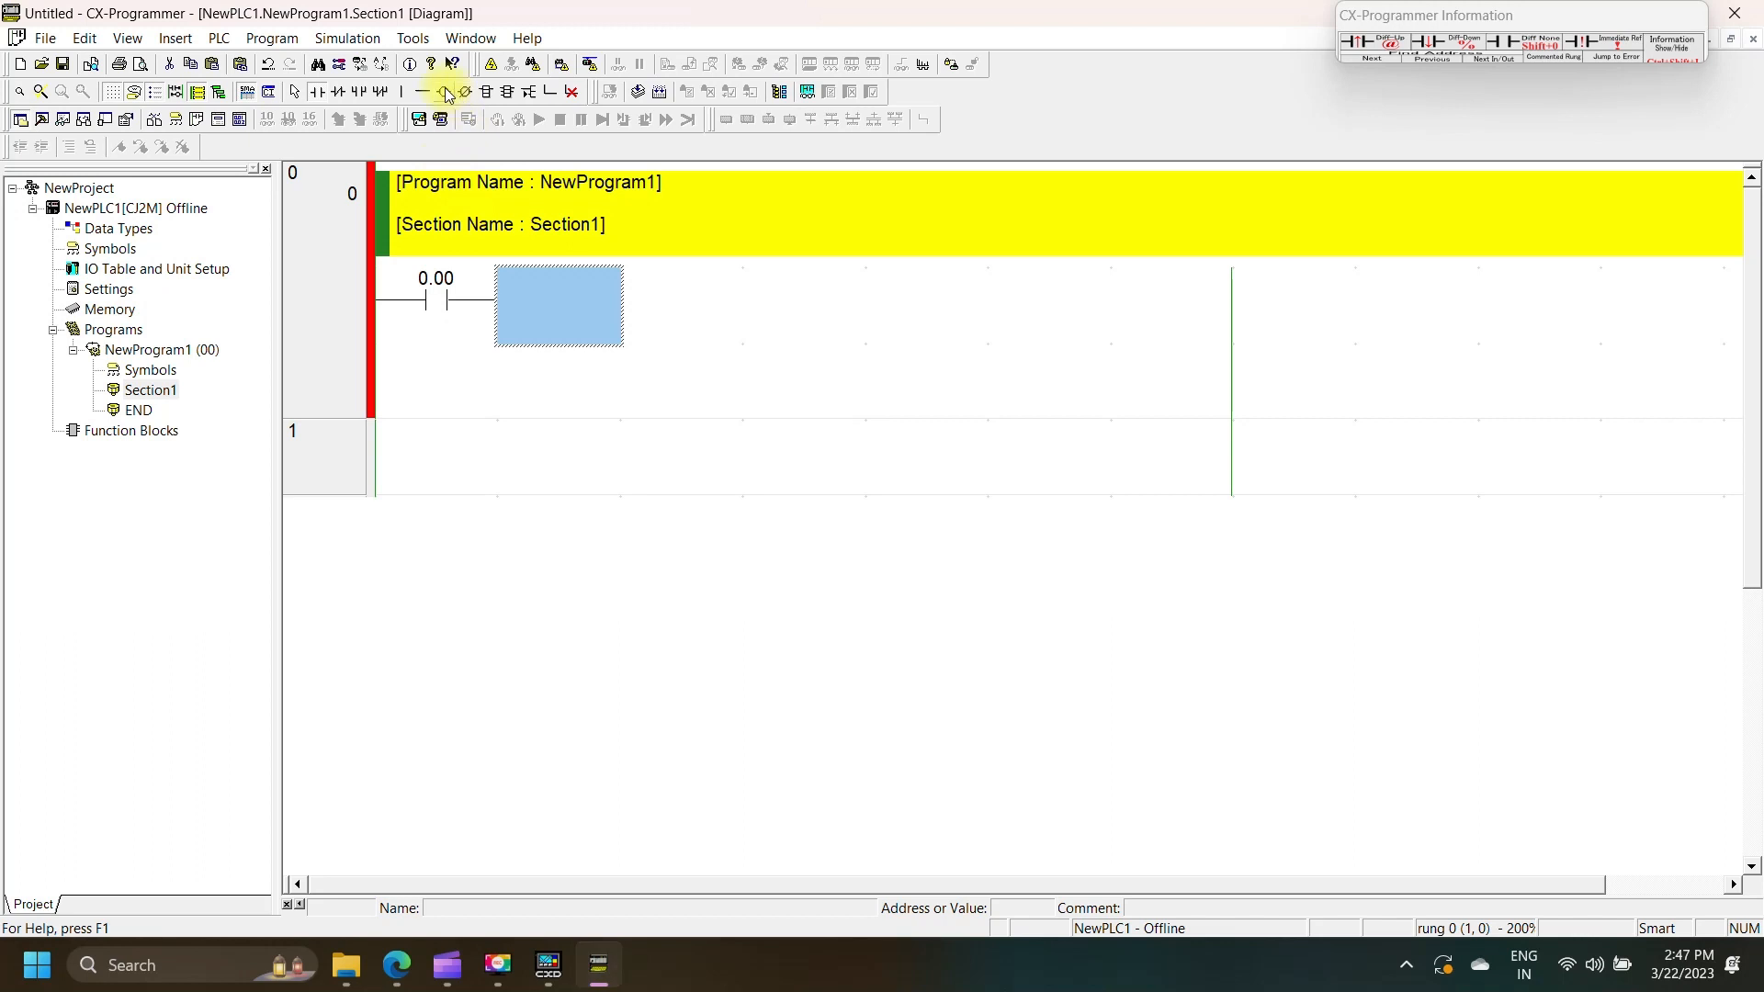
left_click(561, 307)
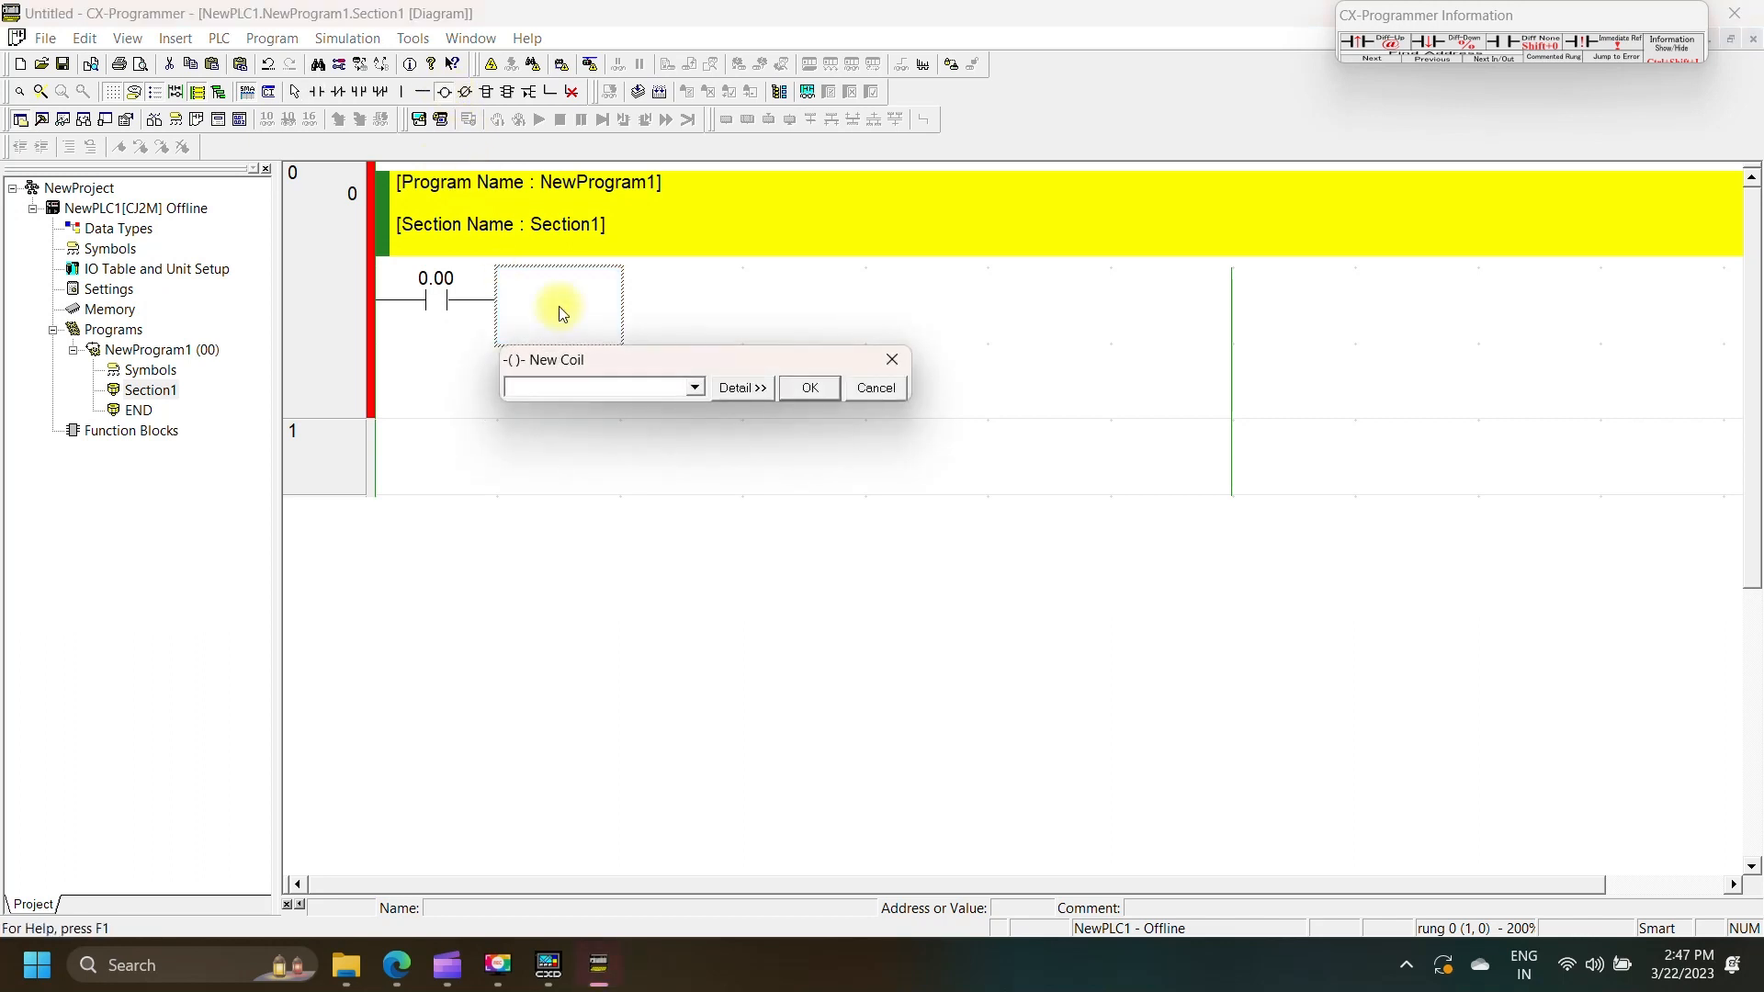
type("002")
key("Return")
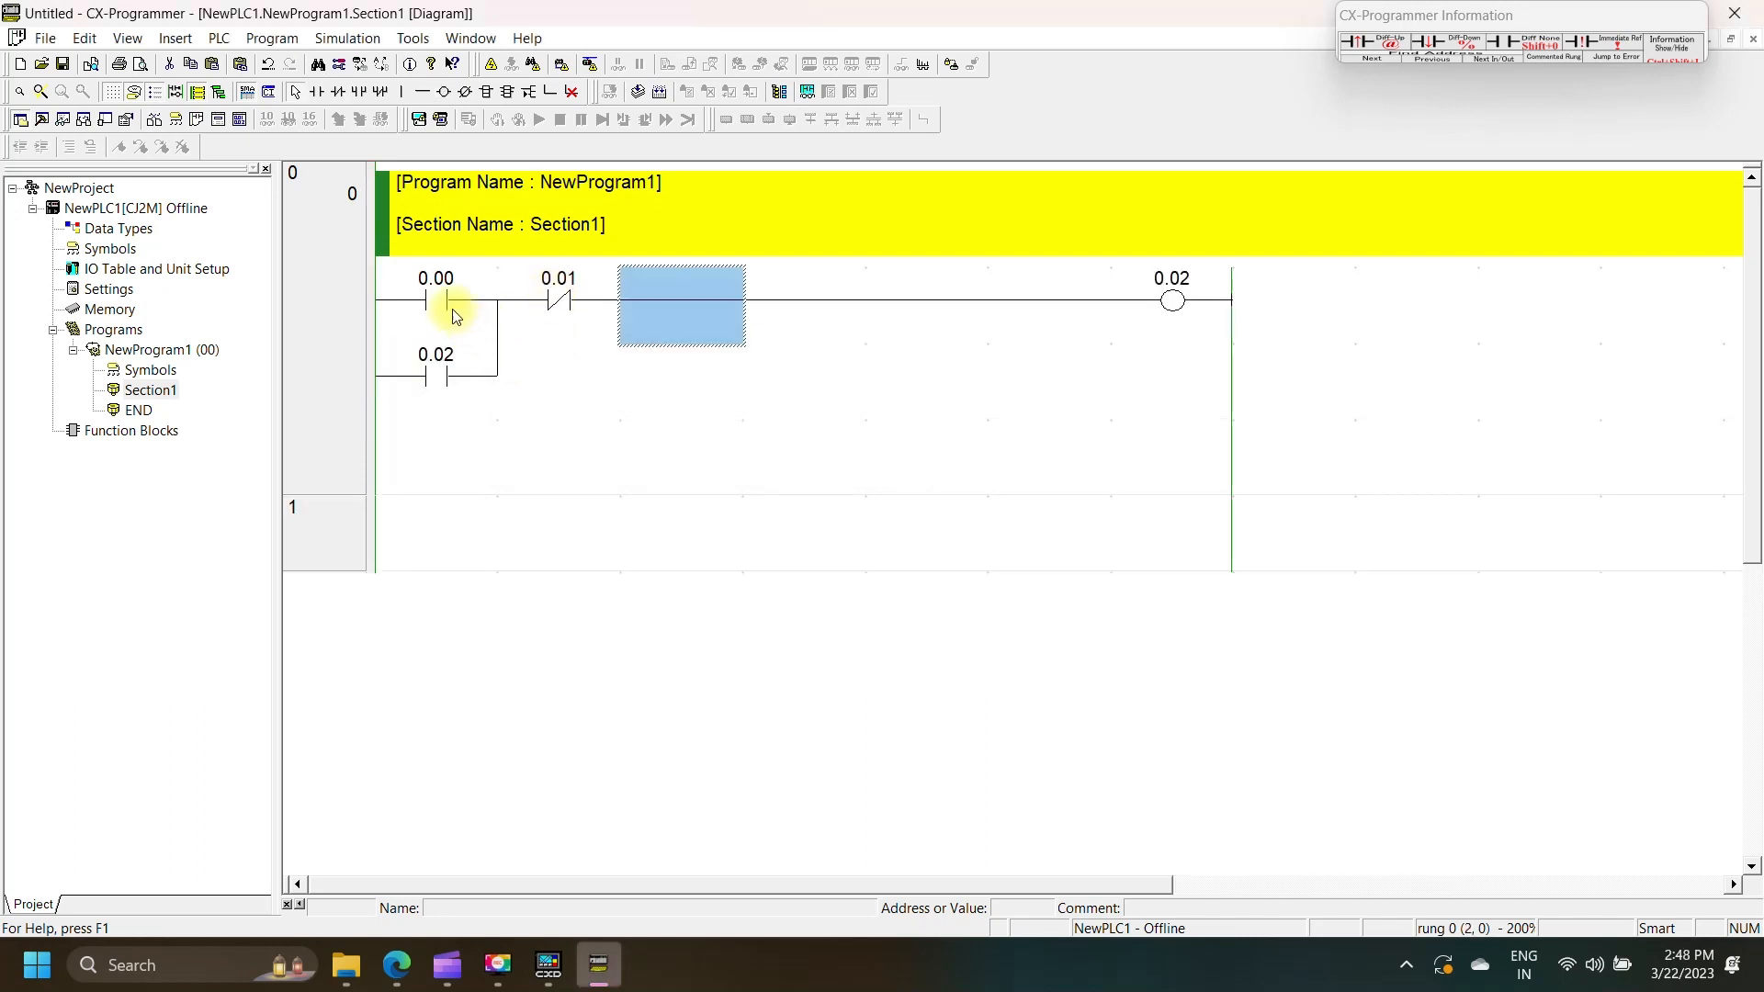
- Add the comment OPEn to contact 0.00 in rung 0
double_click(450, 308)
key("Return")
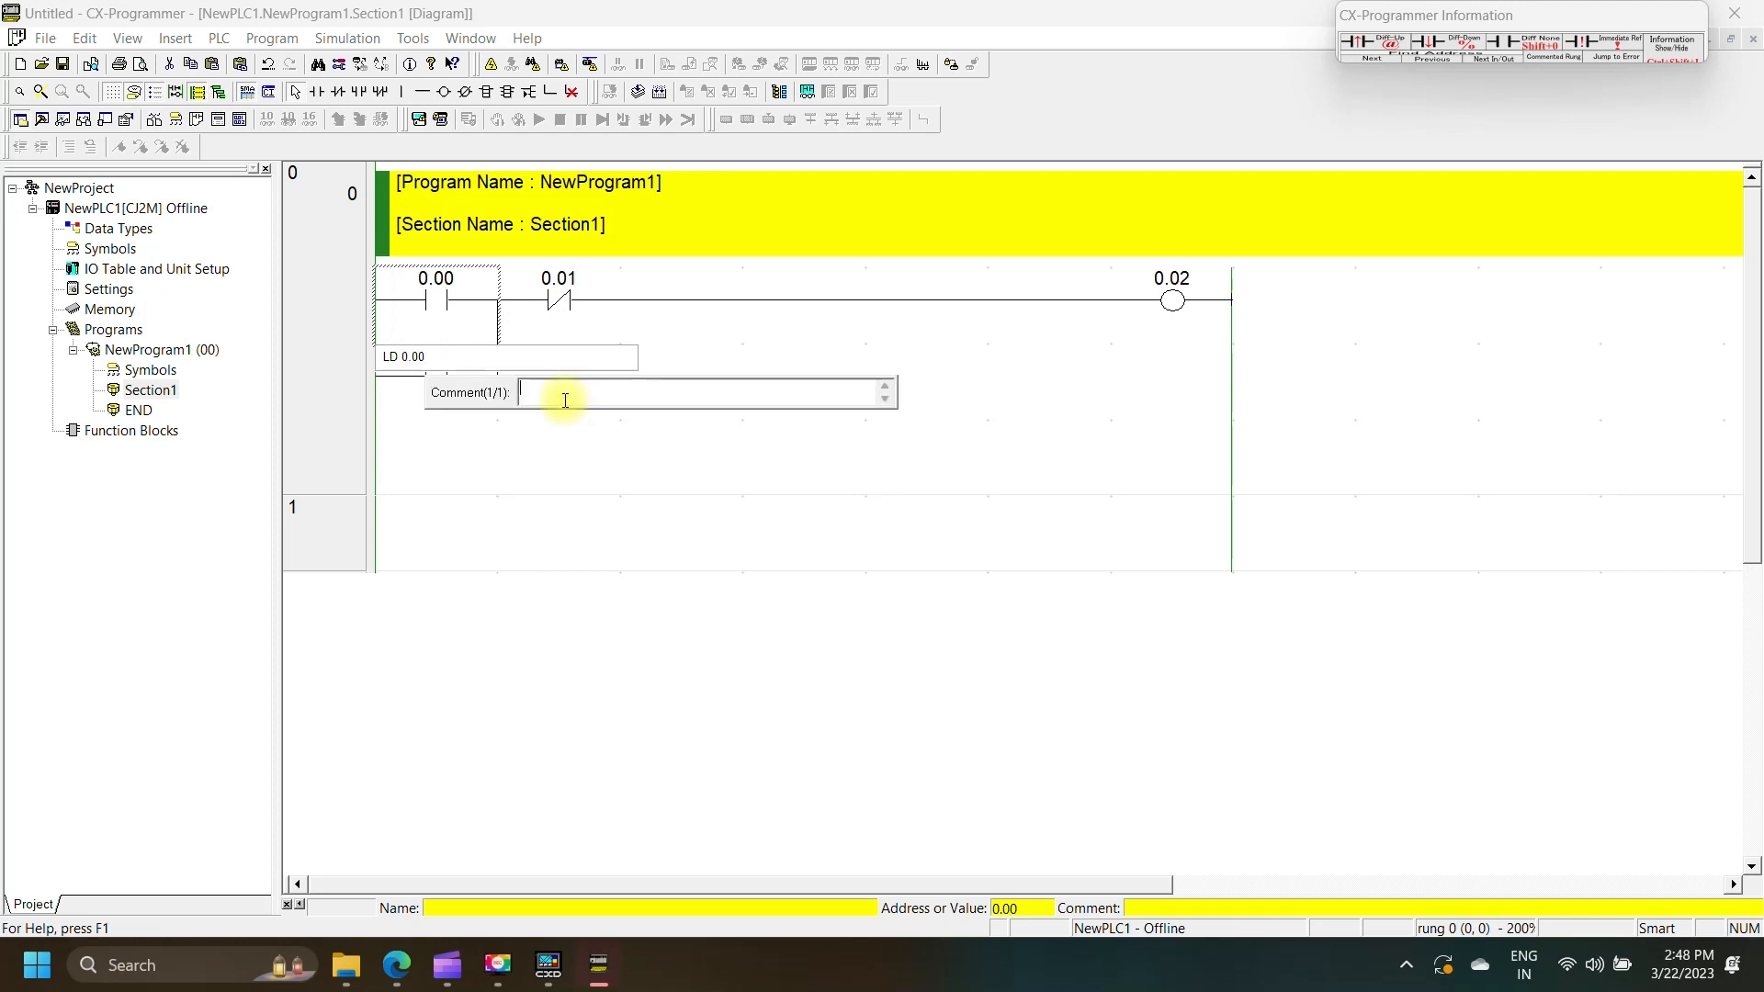
type("OPEn")
key("Return")
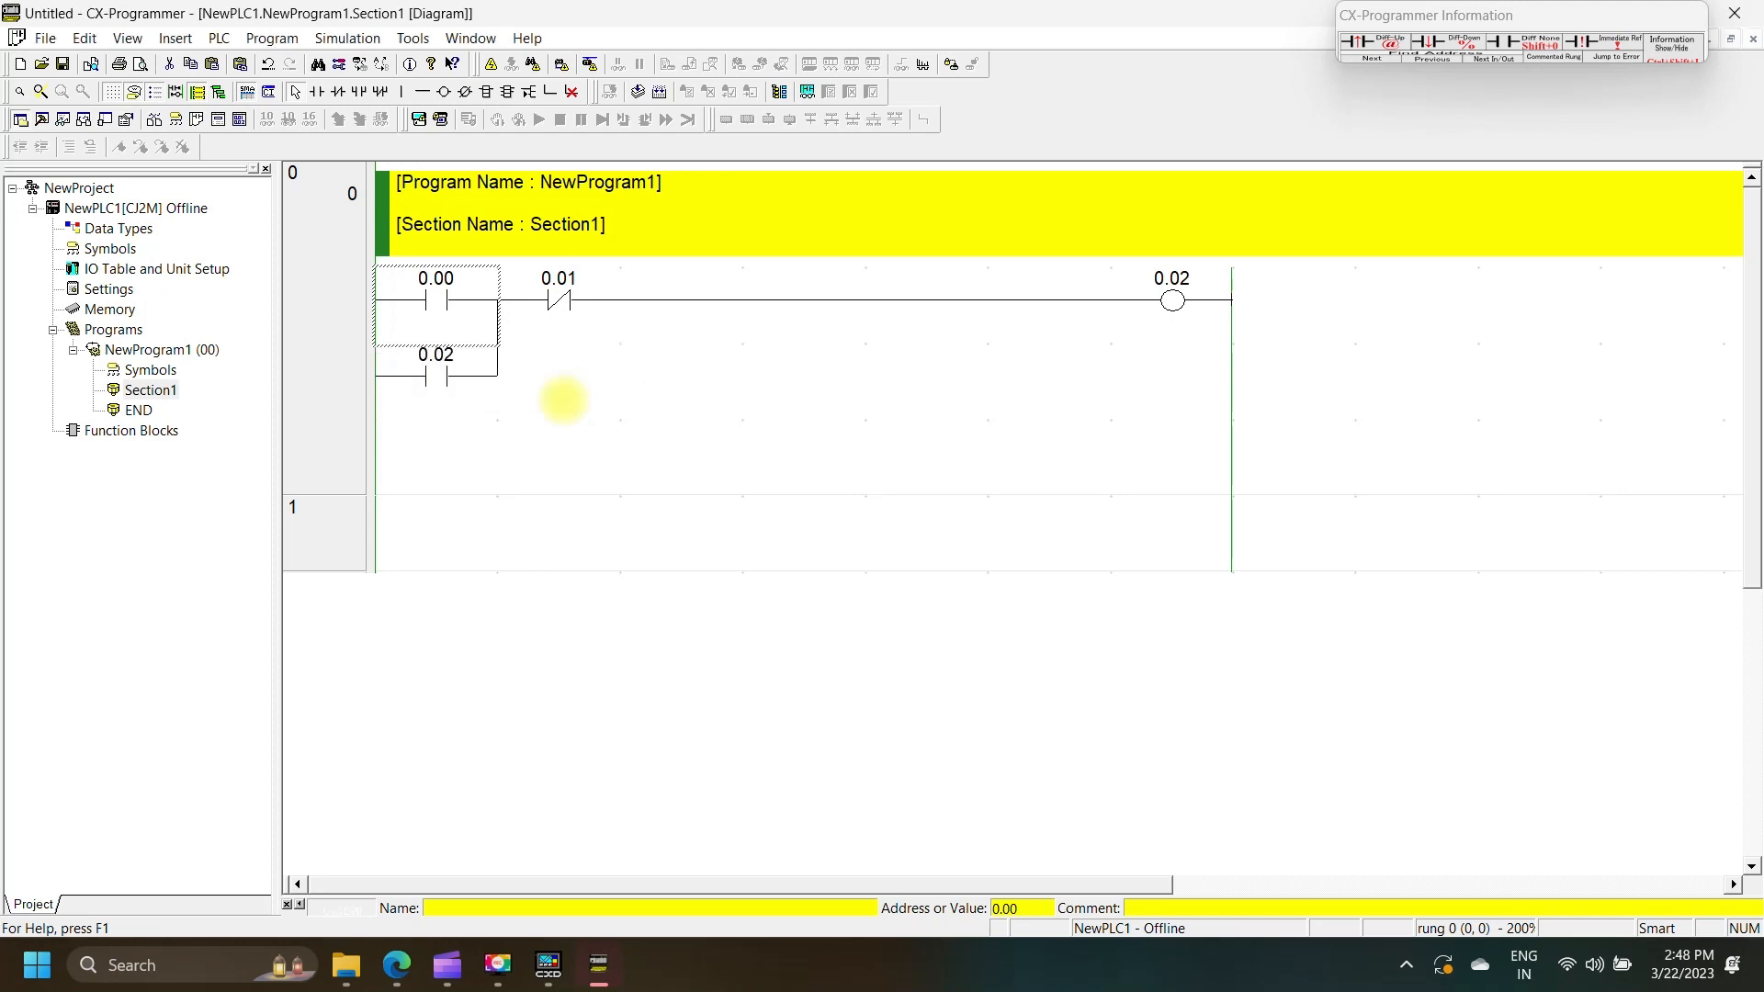
- Add the comment close to the normally closed contact 0.01 in rung 0
double_click(587, 315)
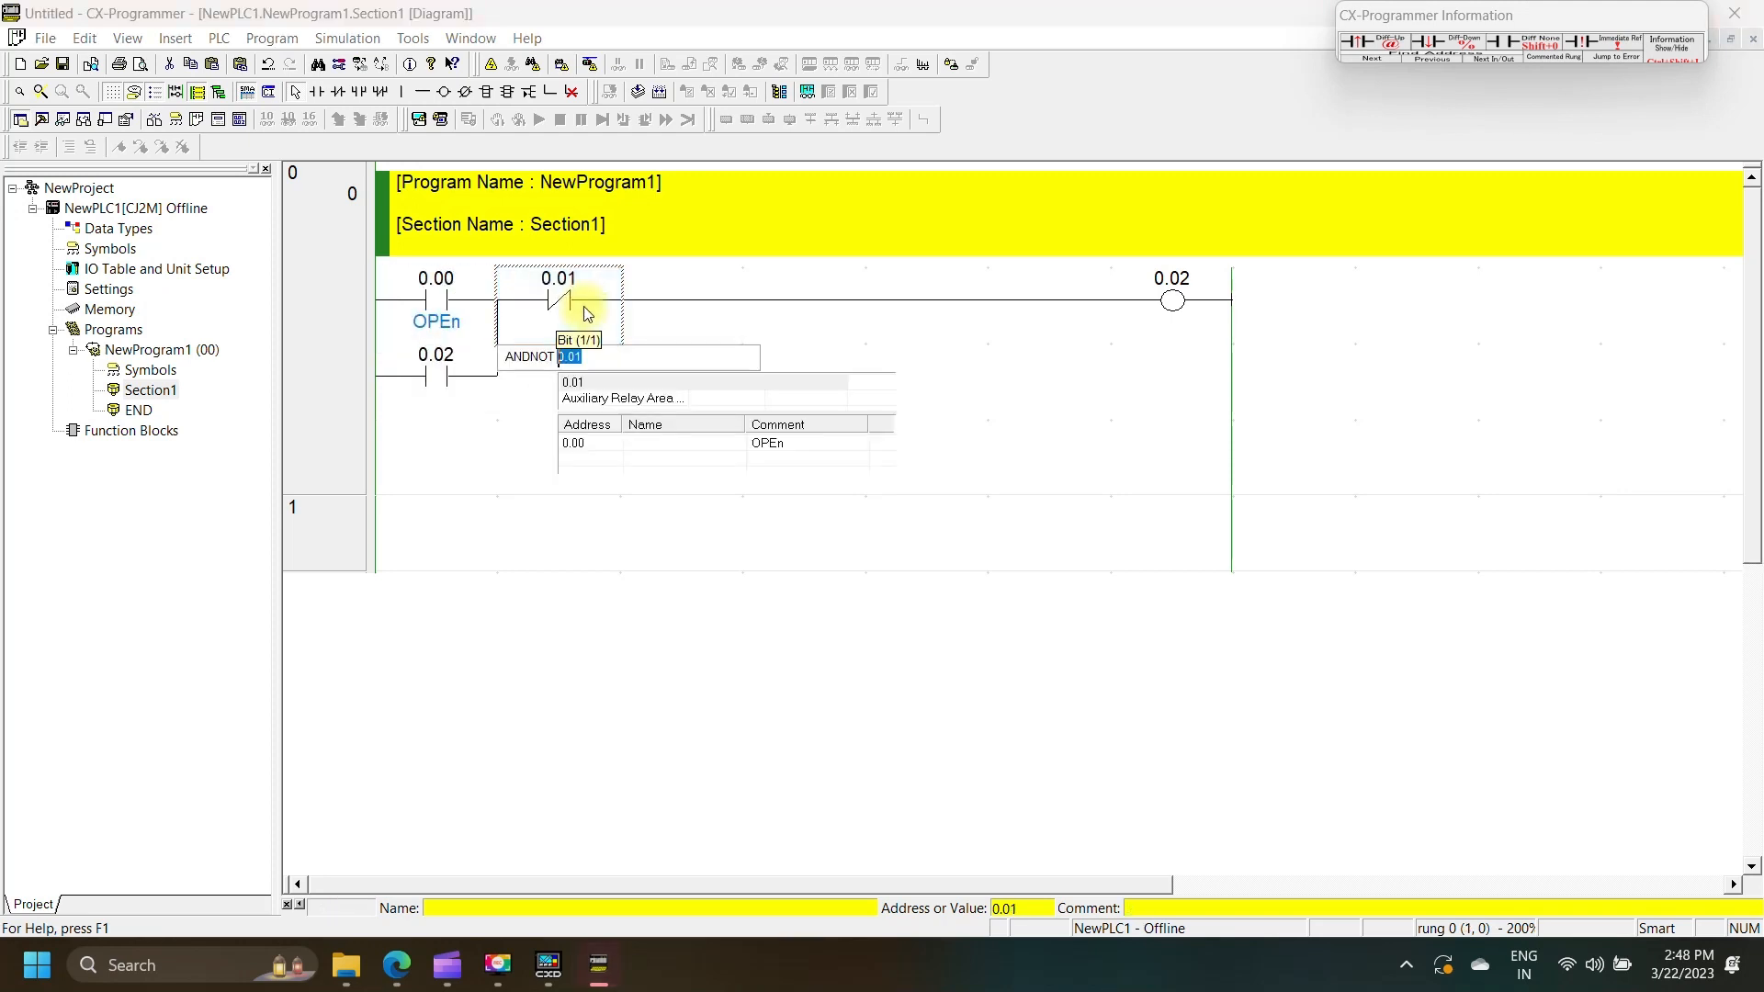
key("Return")
type("clos")
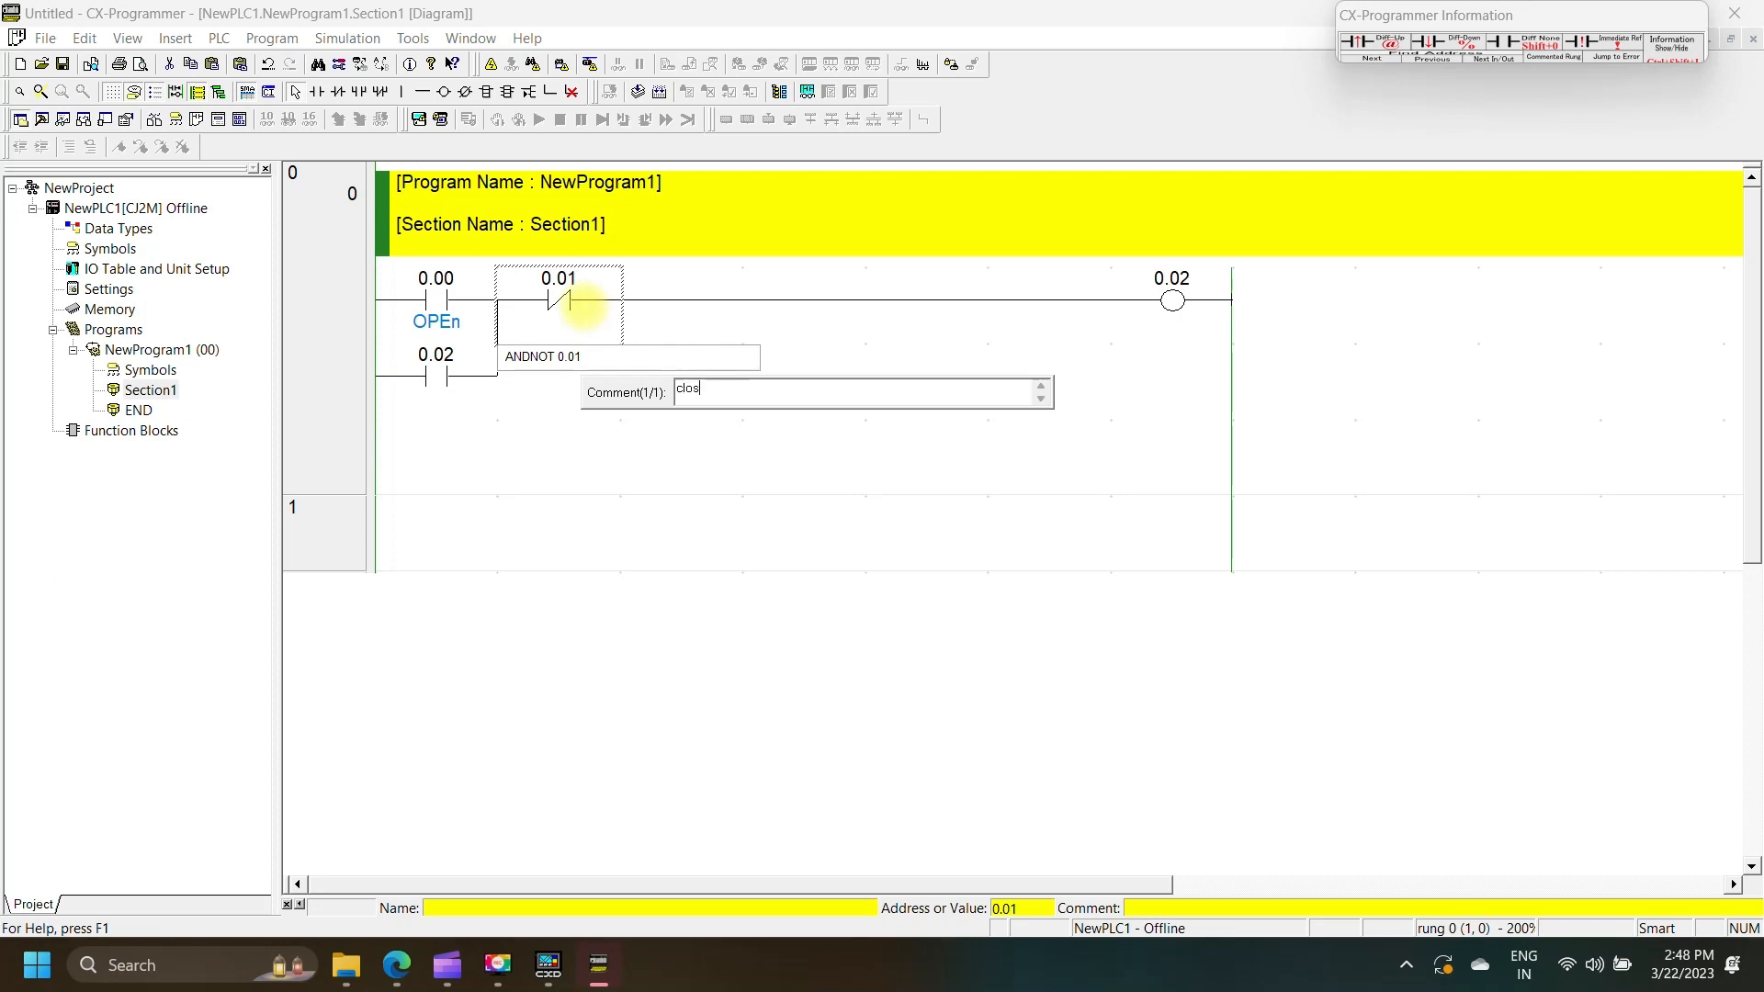
type("e")
key("Return")
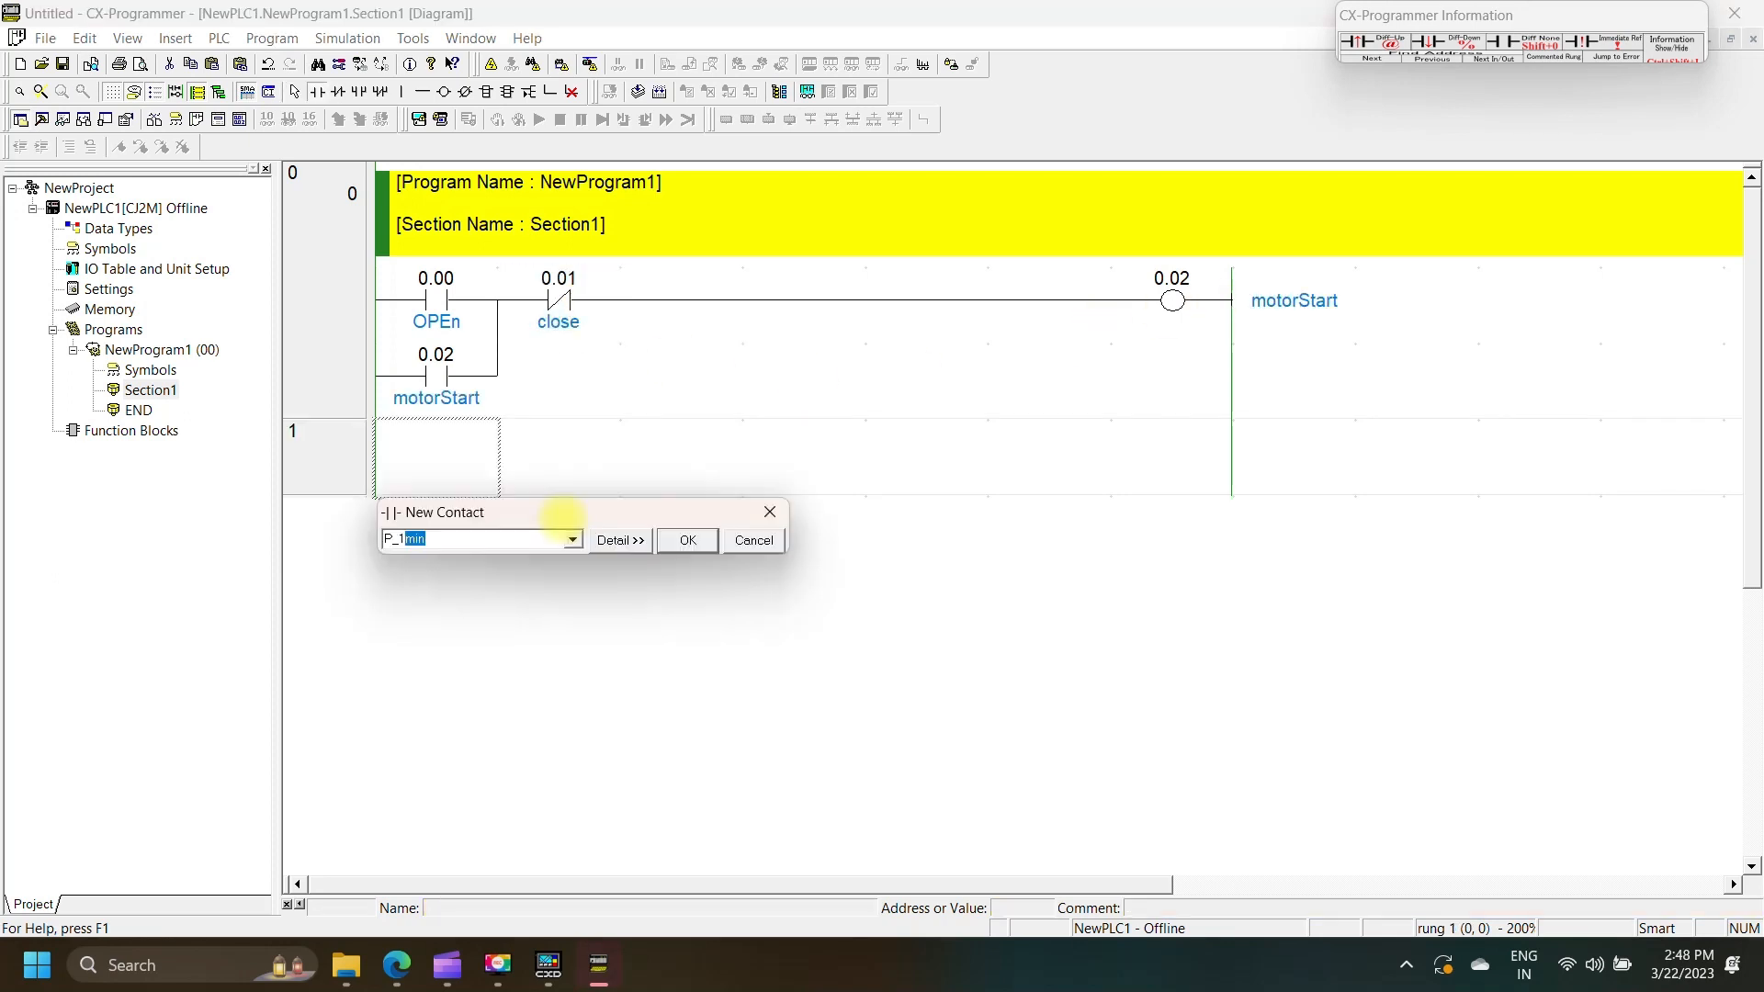
- Add a P_1s contact to rung 1 and the instruction TIM T000 #100 after the motorStart contact in rung 2
type("s")
key("Return")
type("TIM T000 #100")
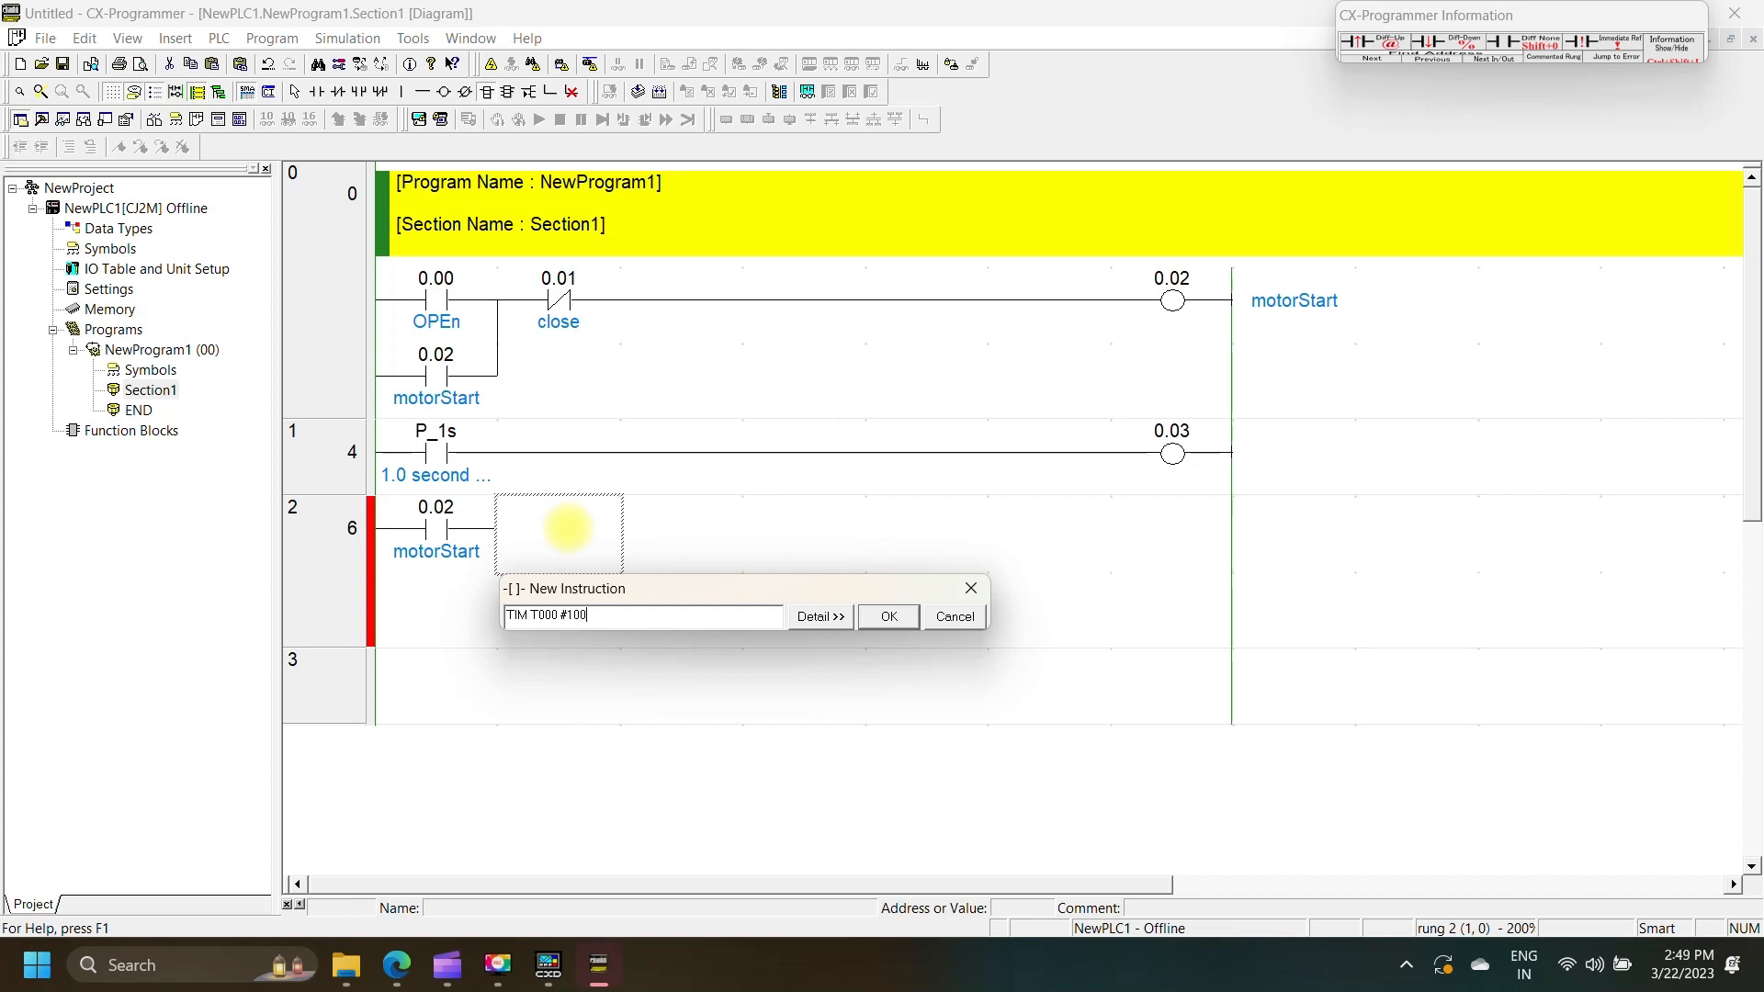
key("Return")
left_click(643, 762)
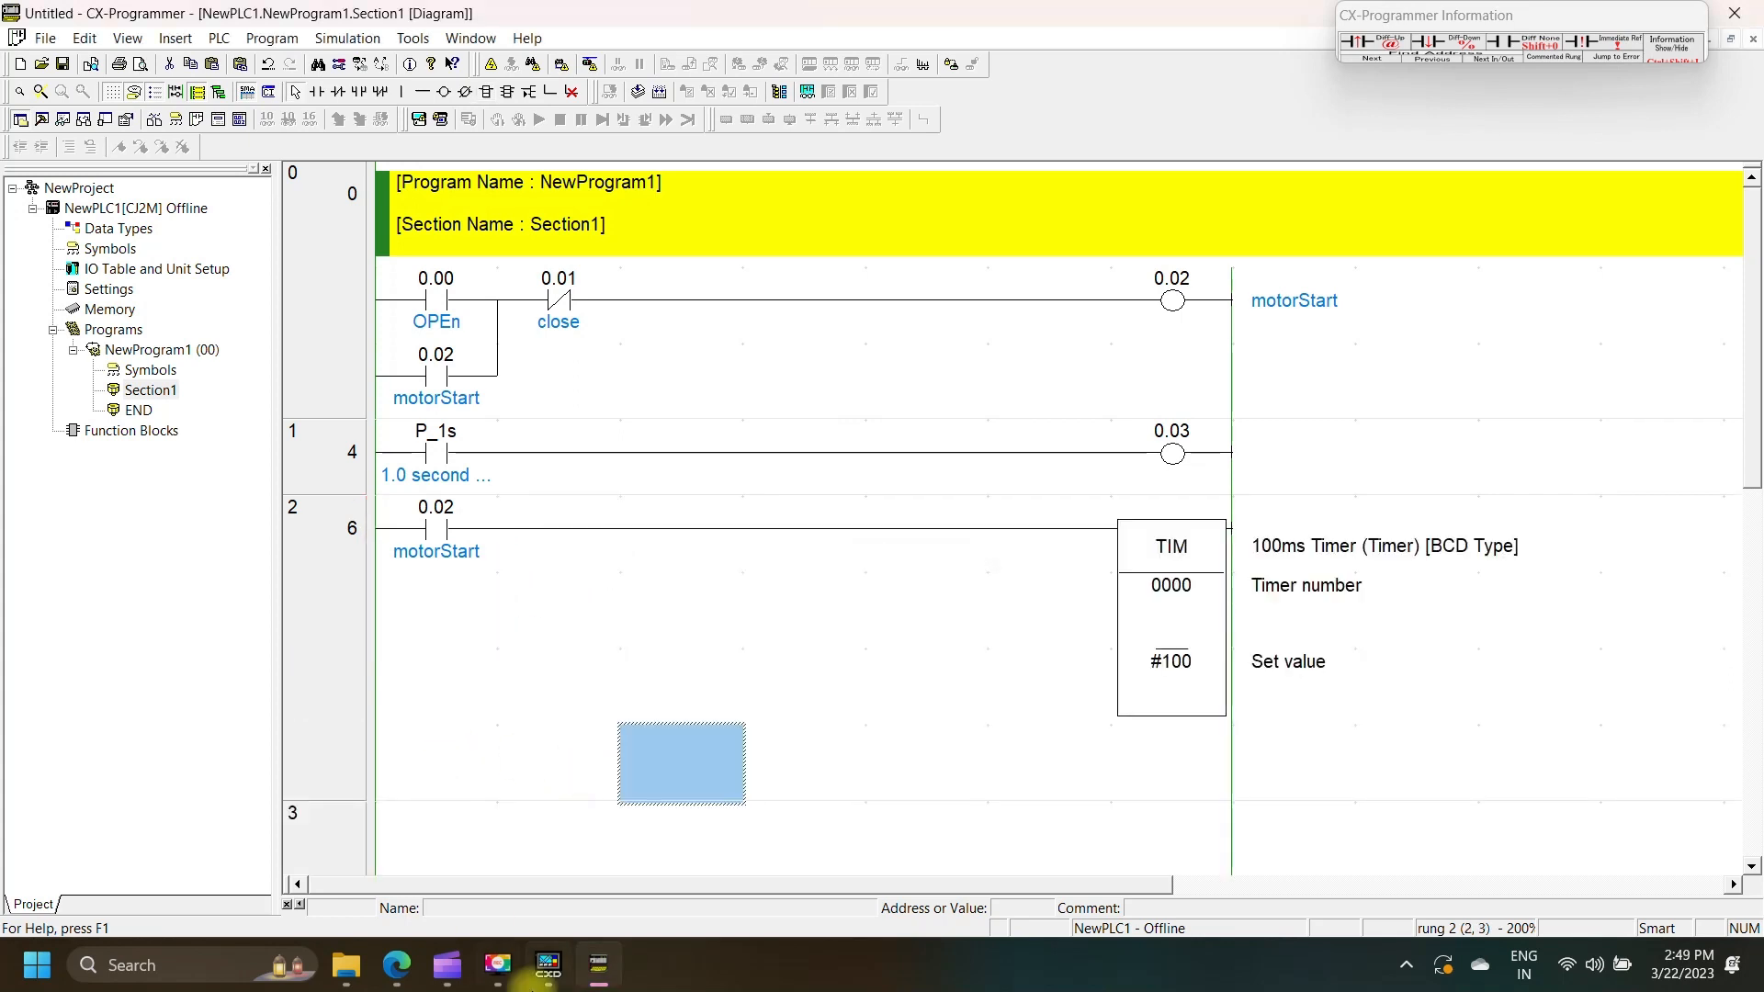
- Switch to CX-Designer, duplicate the bit lamp and place the copy below the Motor_start label
left_click(548, 965)
left_click(513, 345)
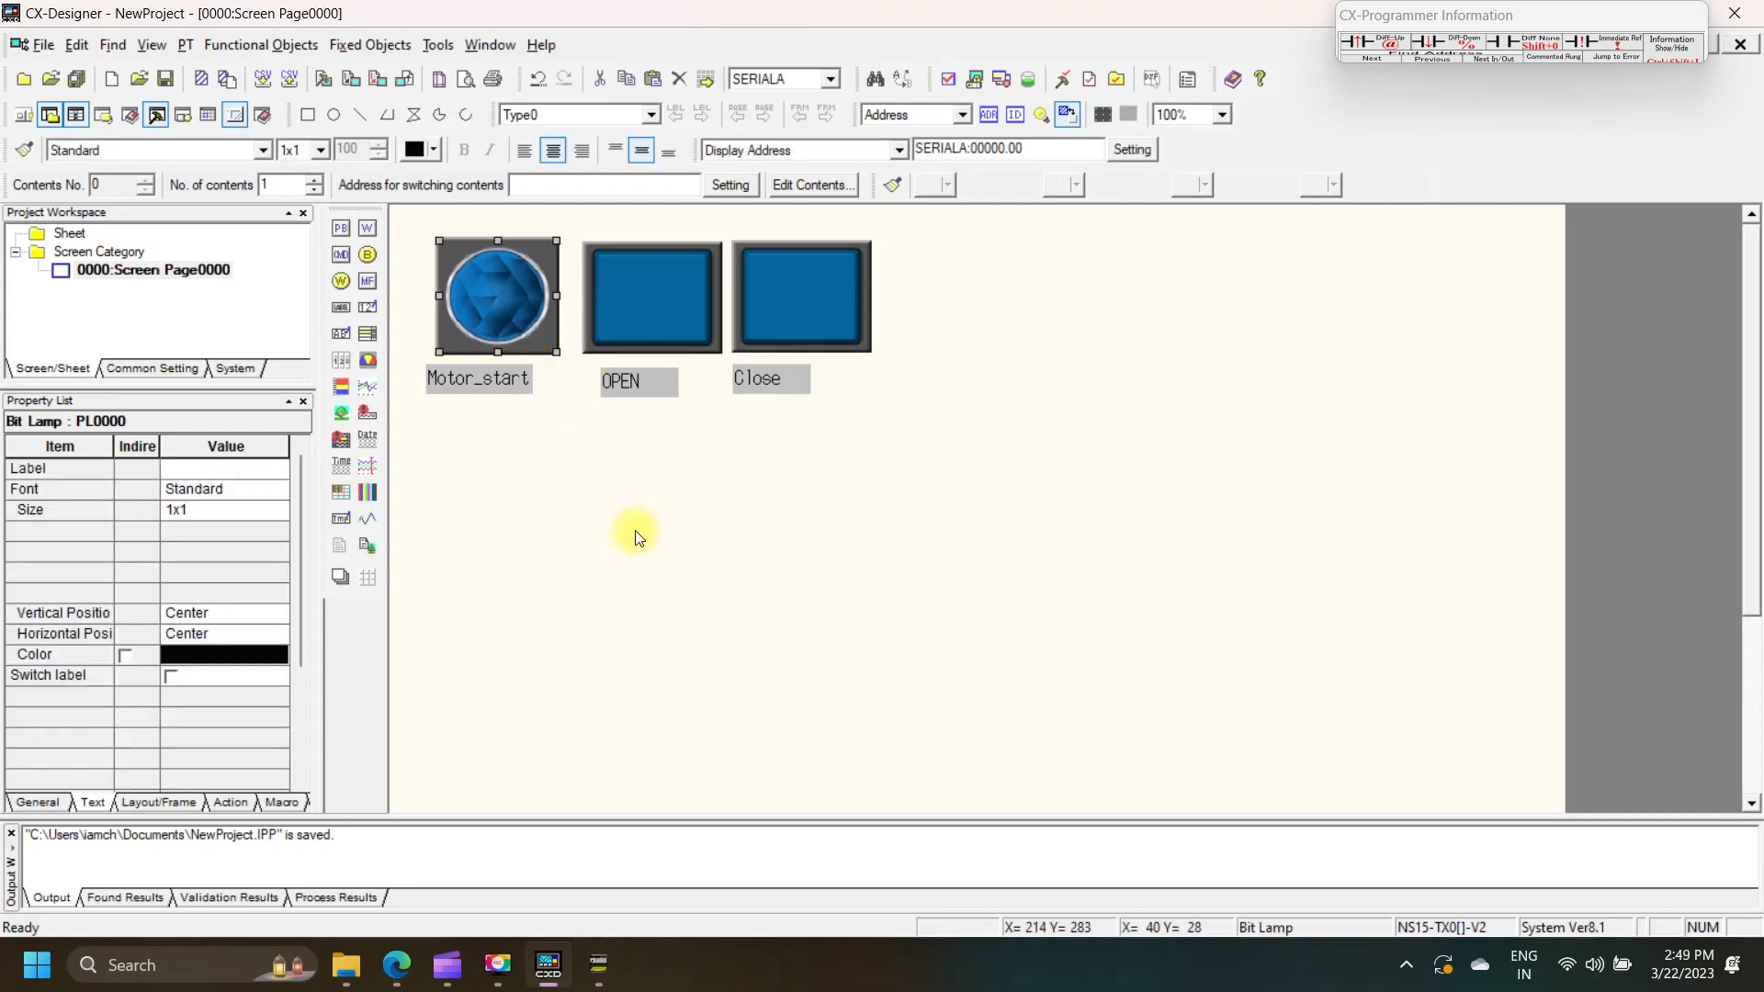
left_click(592, 542)
key("ctrl+v")
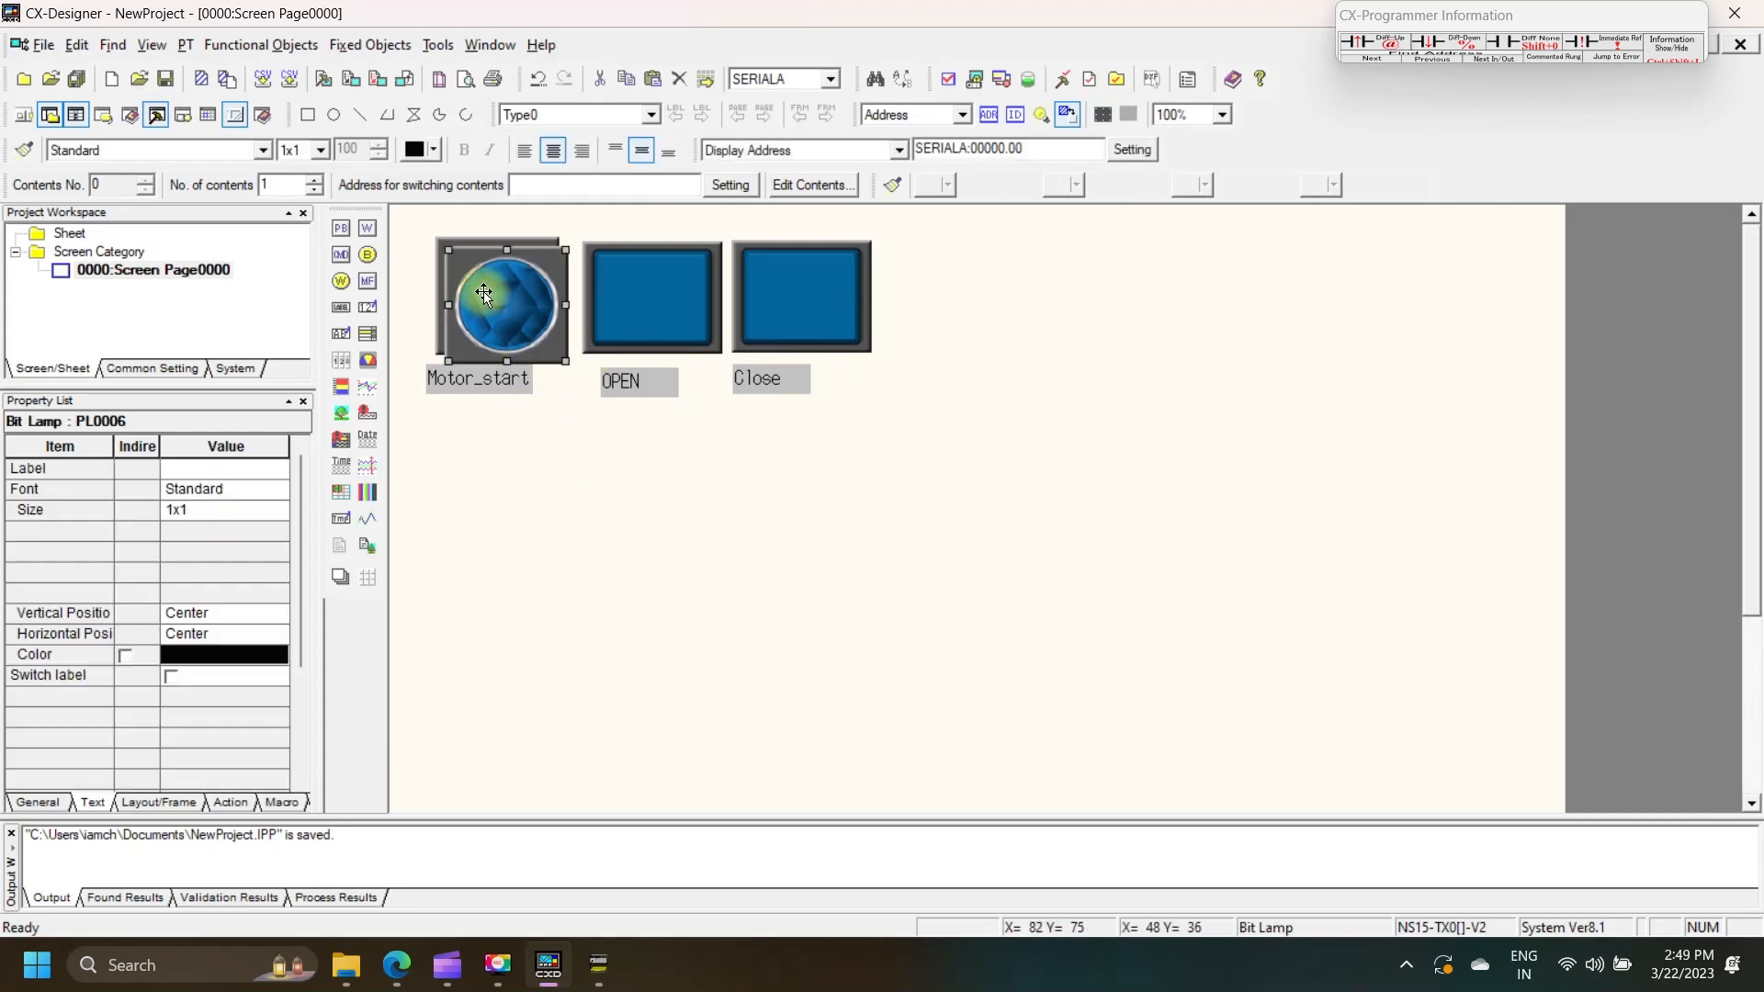
left_click_drag(463, 435, 478, 461)
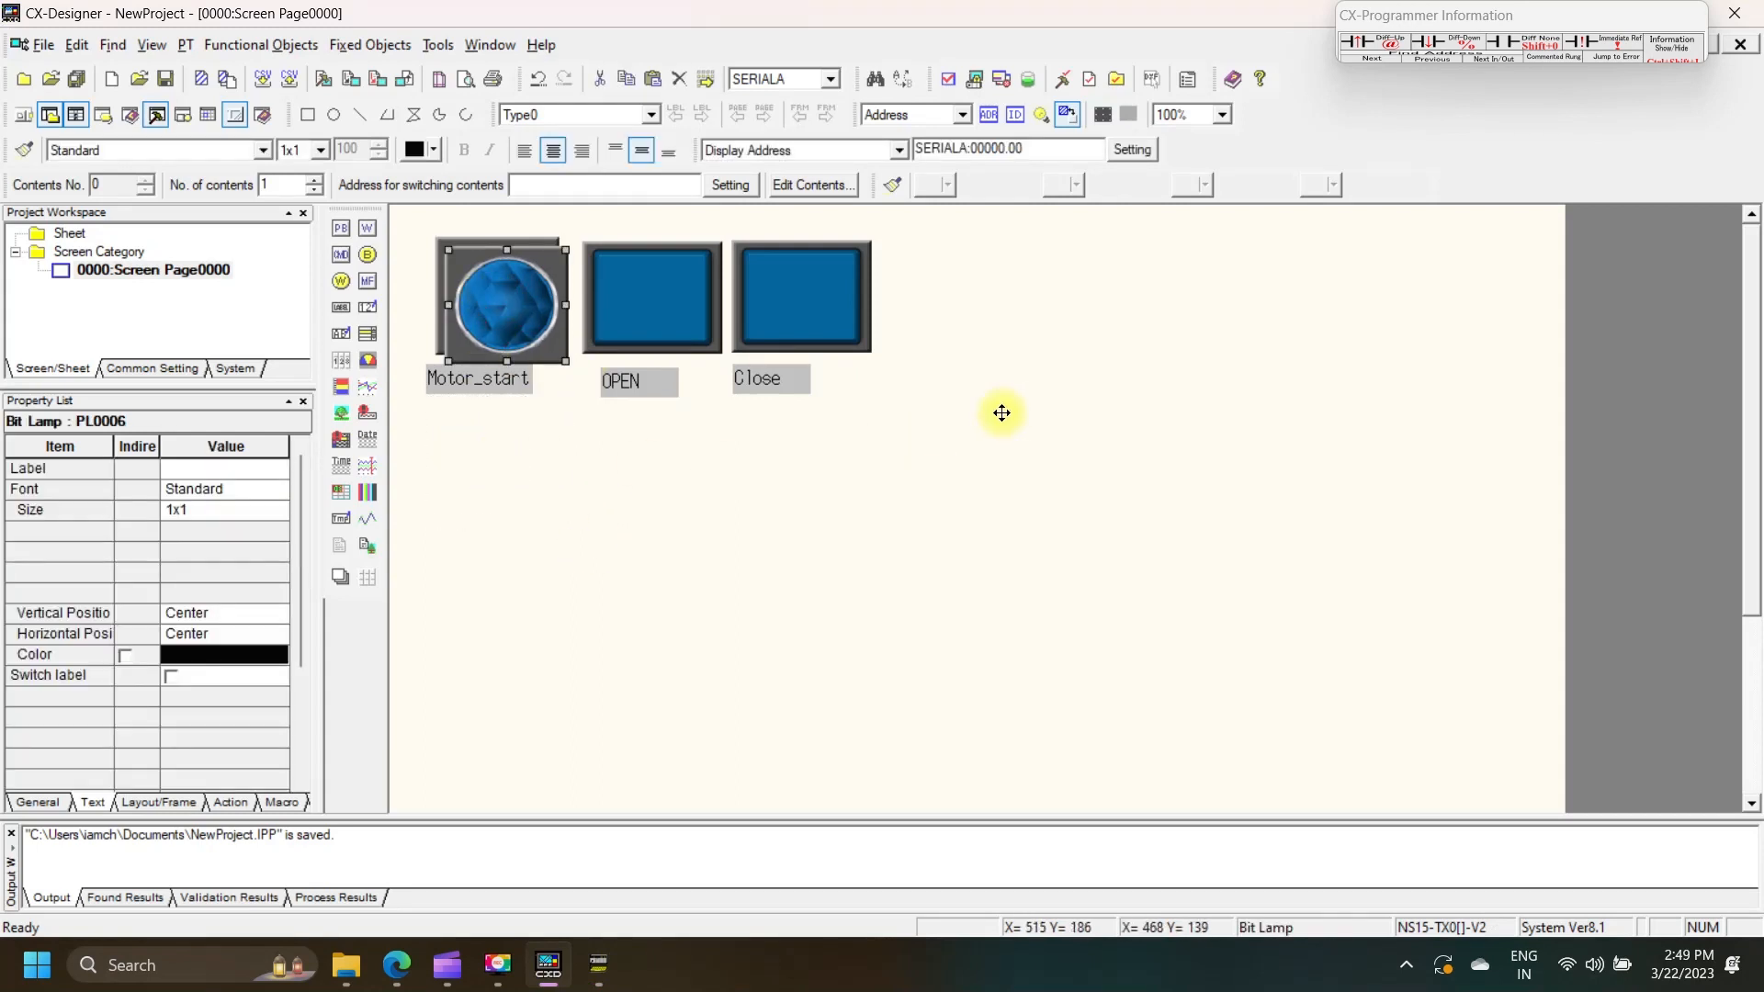
- Change the original bit lamp to a Single-line Circle with red as OFF color and teal as ON color, and apply it
double_click(511, 313)
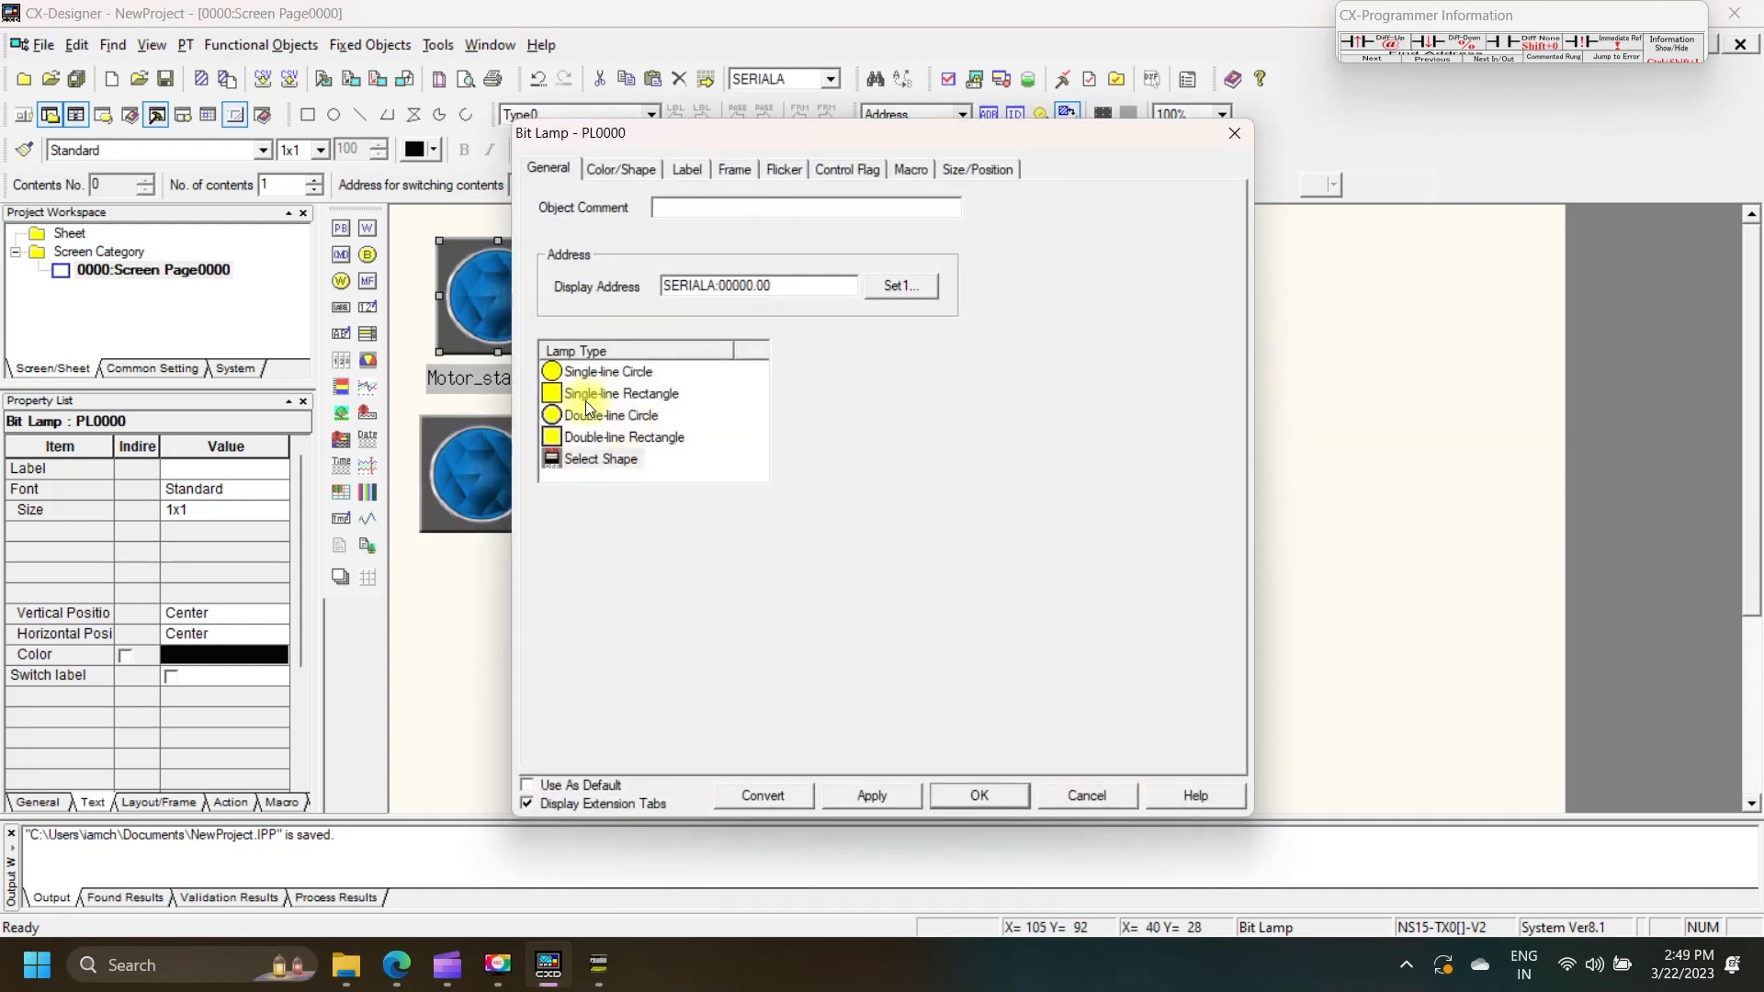
left_click(562, 372)
left_click(621, 169)
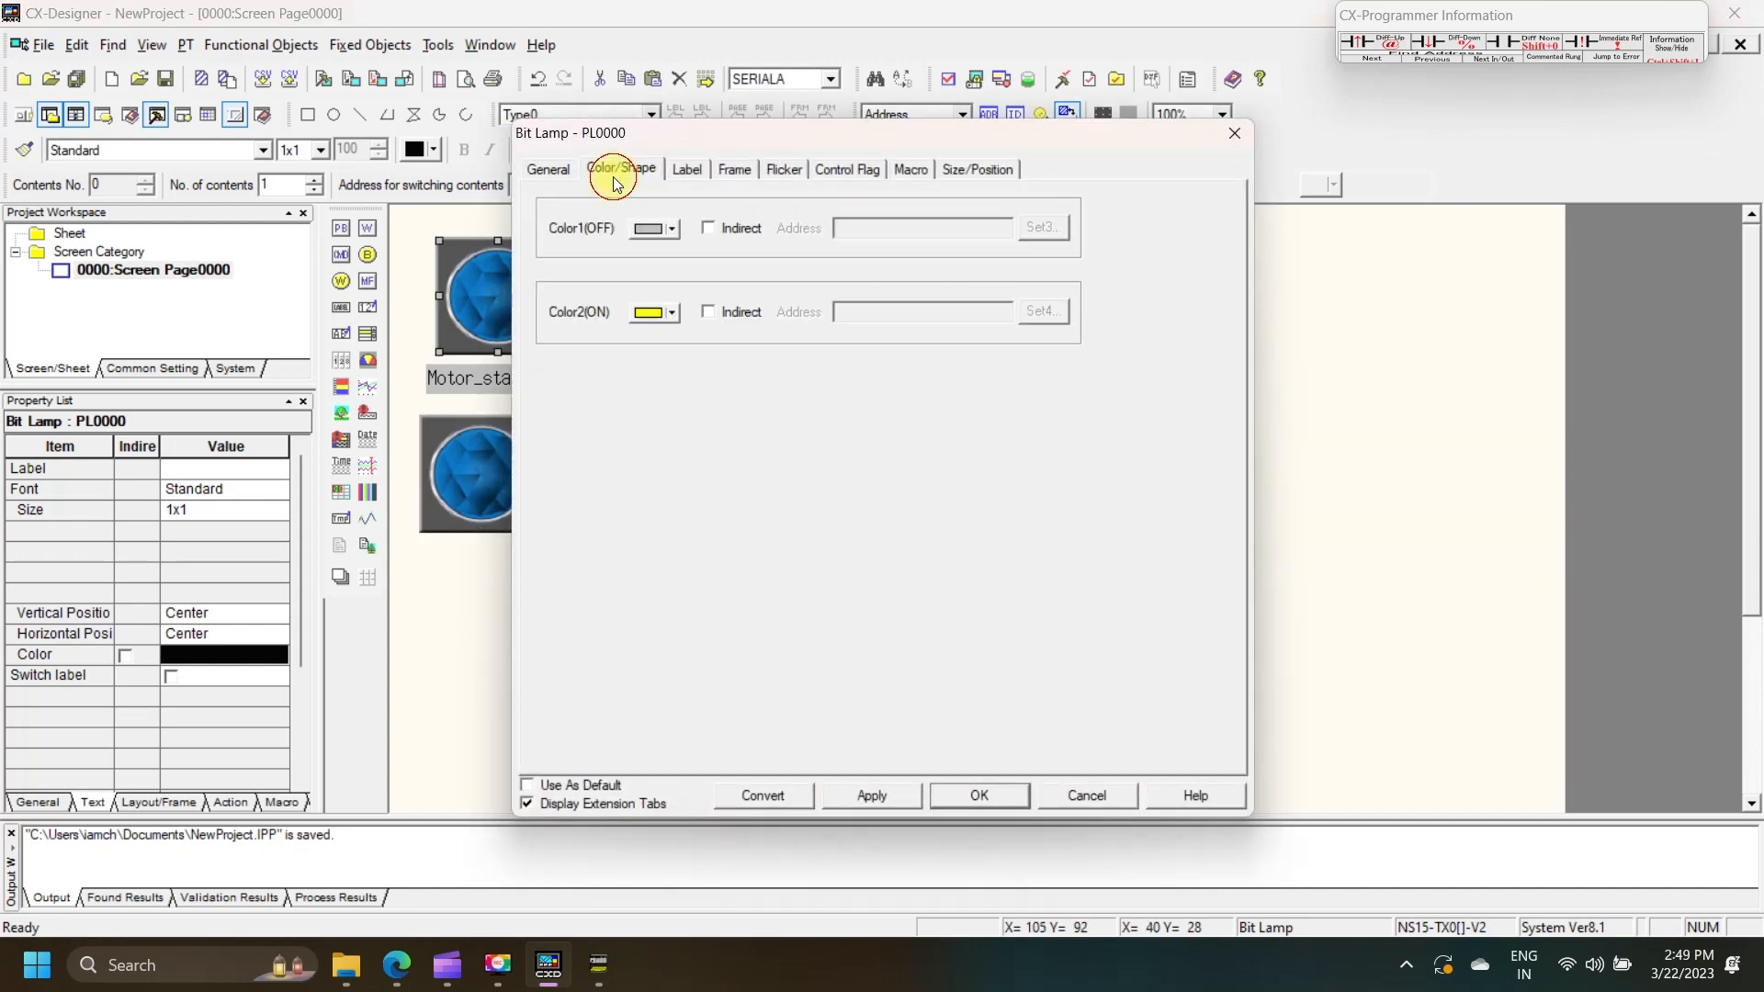
left_click(672, 229)
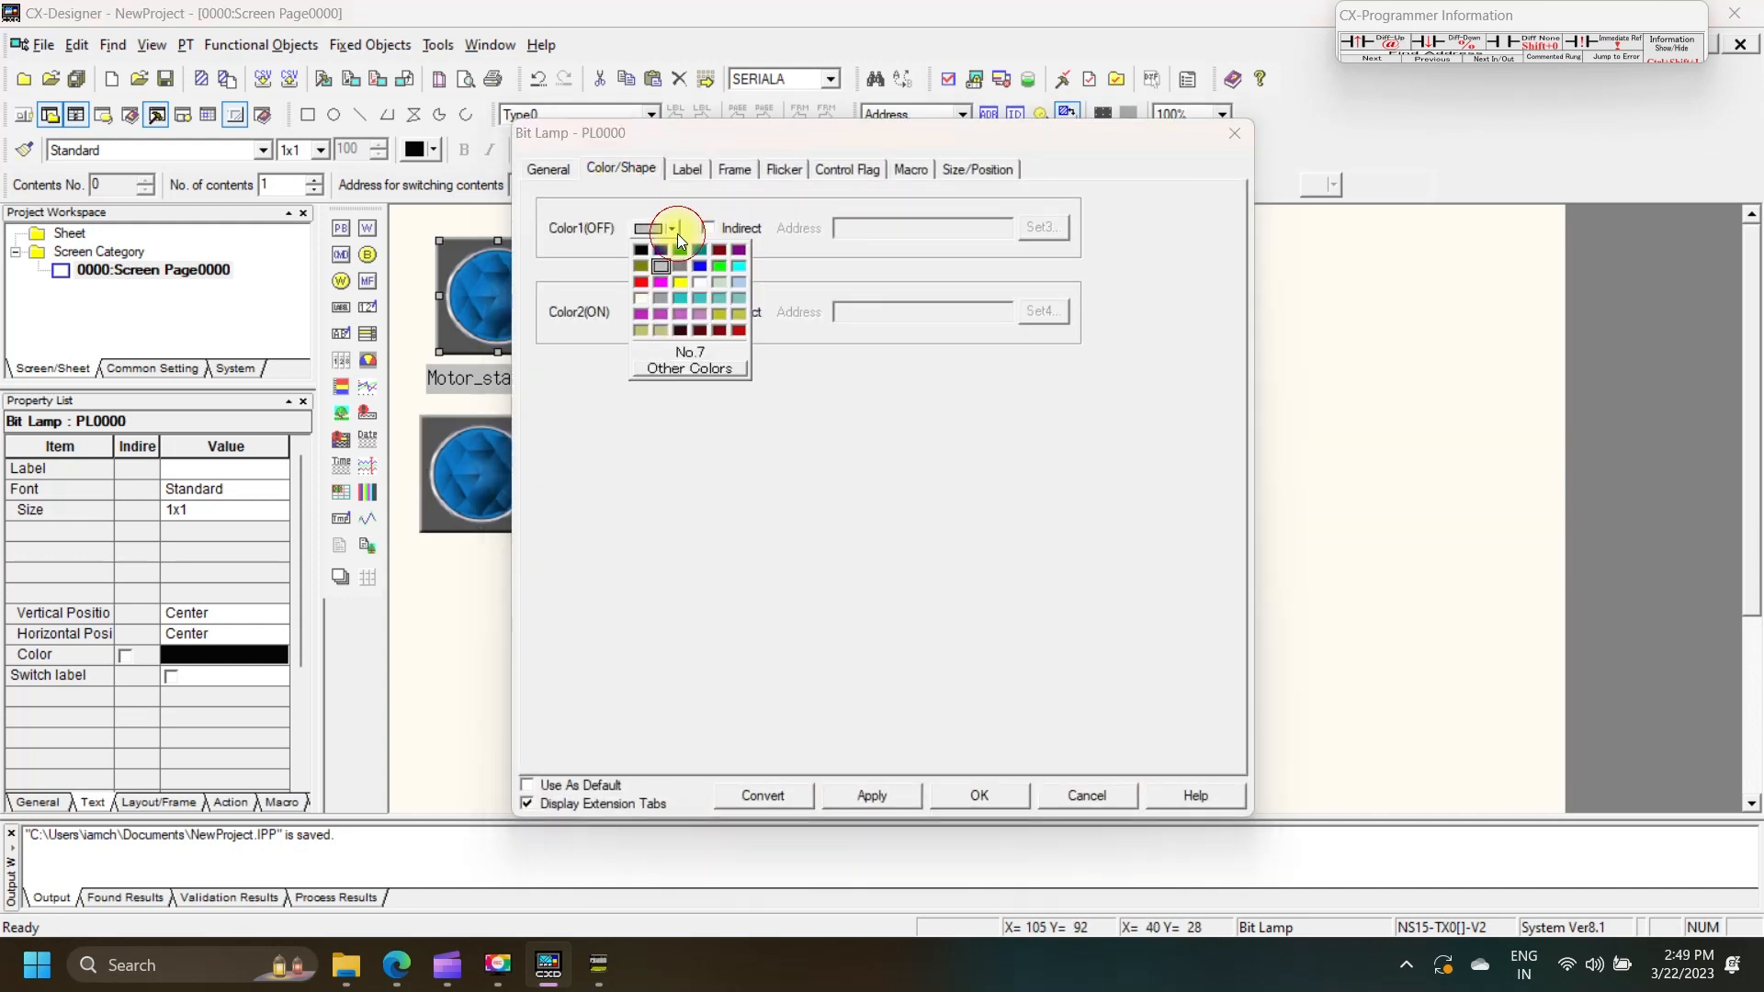
left_click(645, 283)
left_click(671, 313)
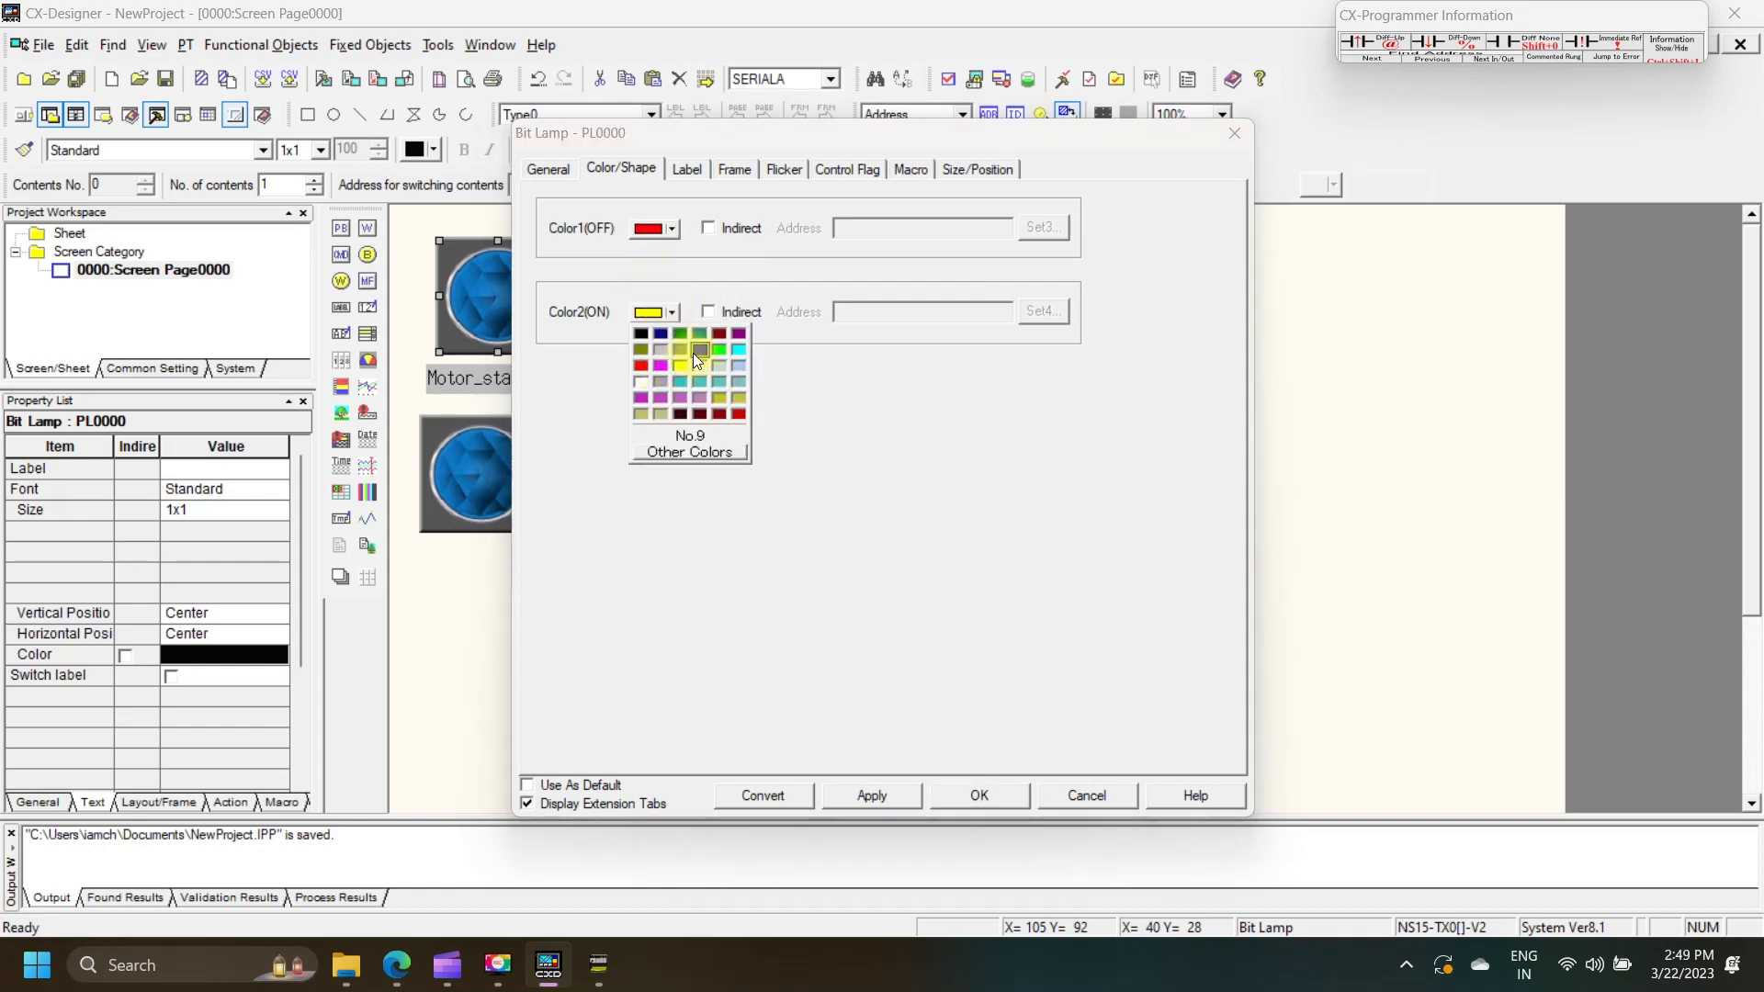
left_click(700, 350)
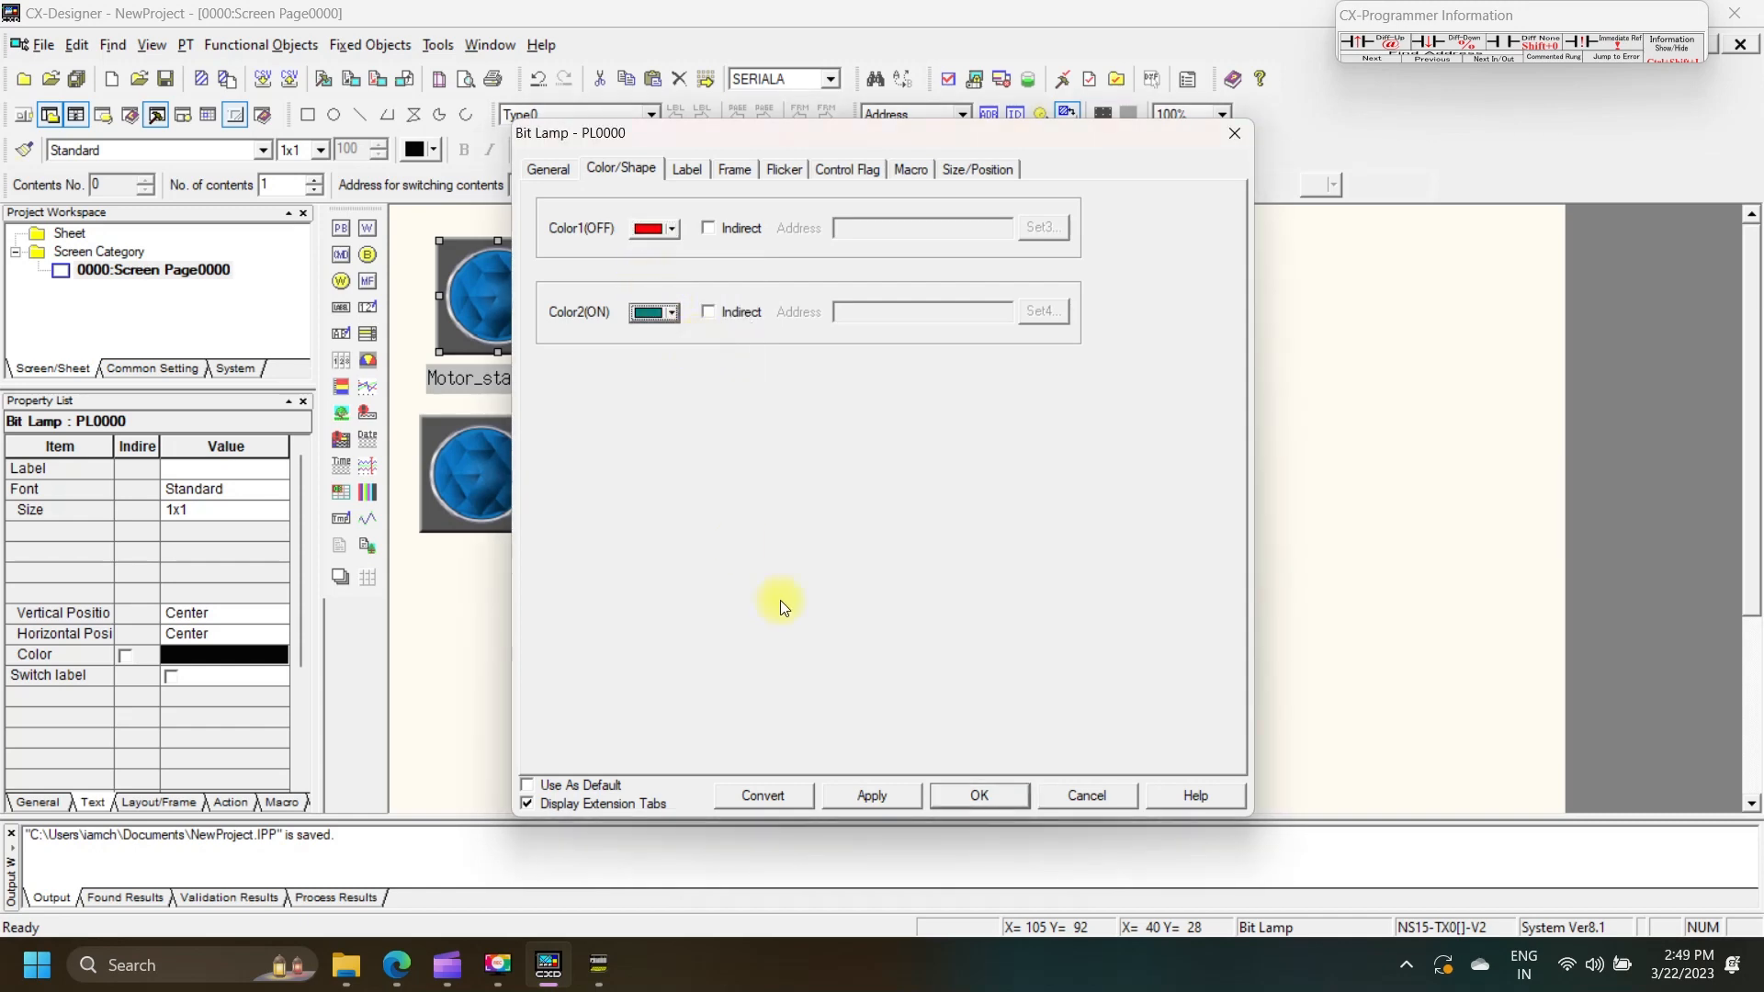
left_click(830, 793)
- Convert the lamp above the Motor_start label to a Multifunction object, leaving its settings without further changes
left_click(768, 796)
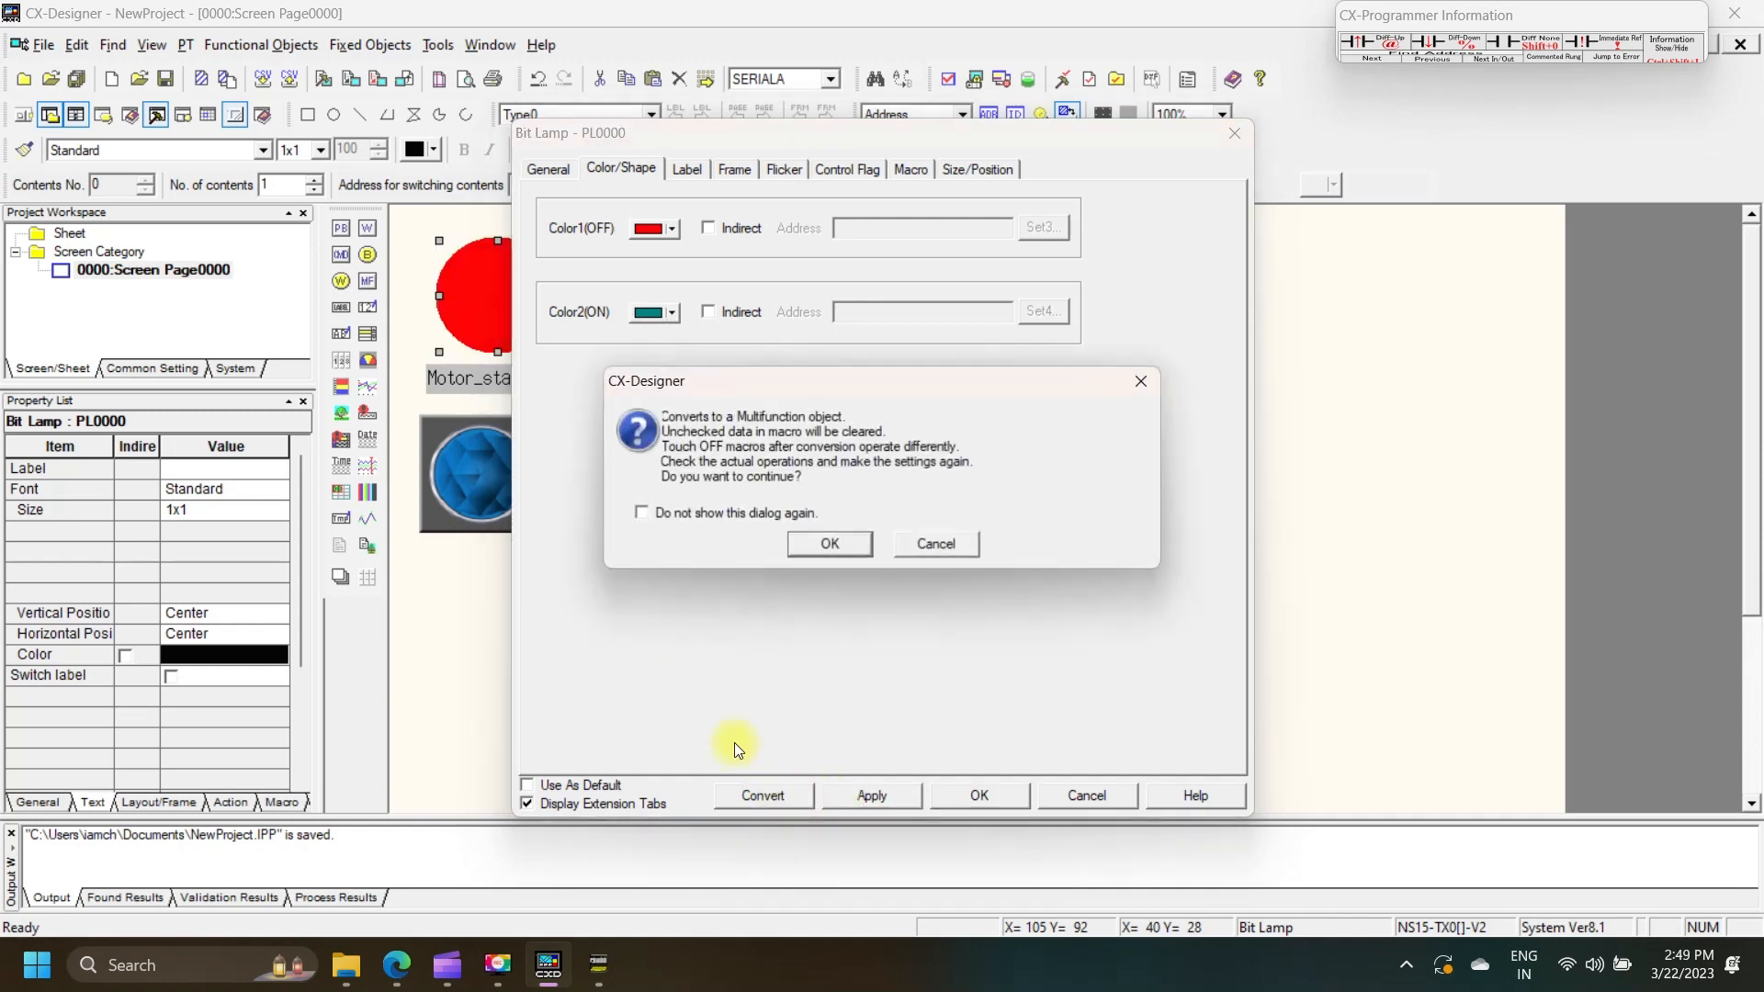
left_click(840, 545)
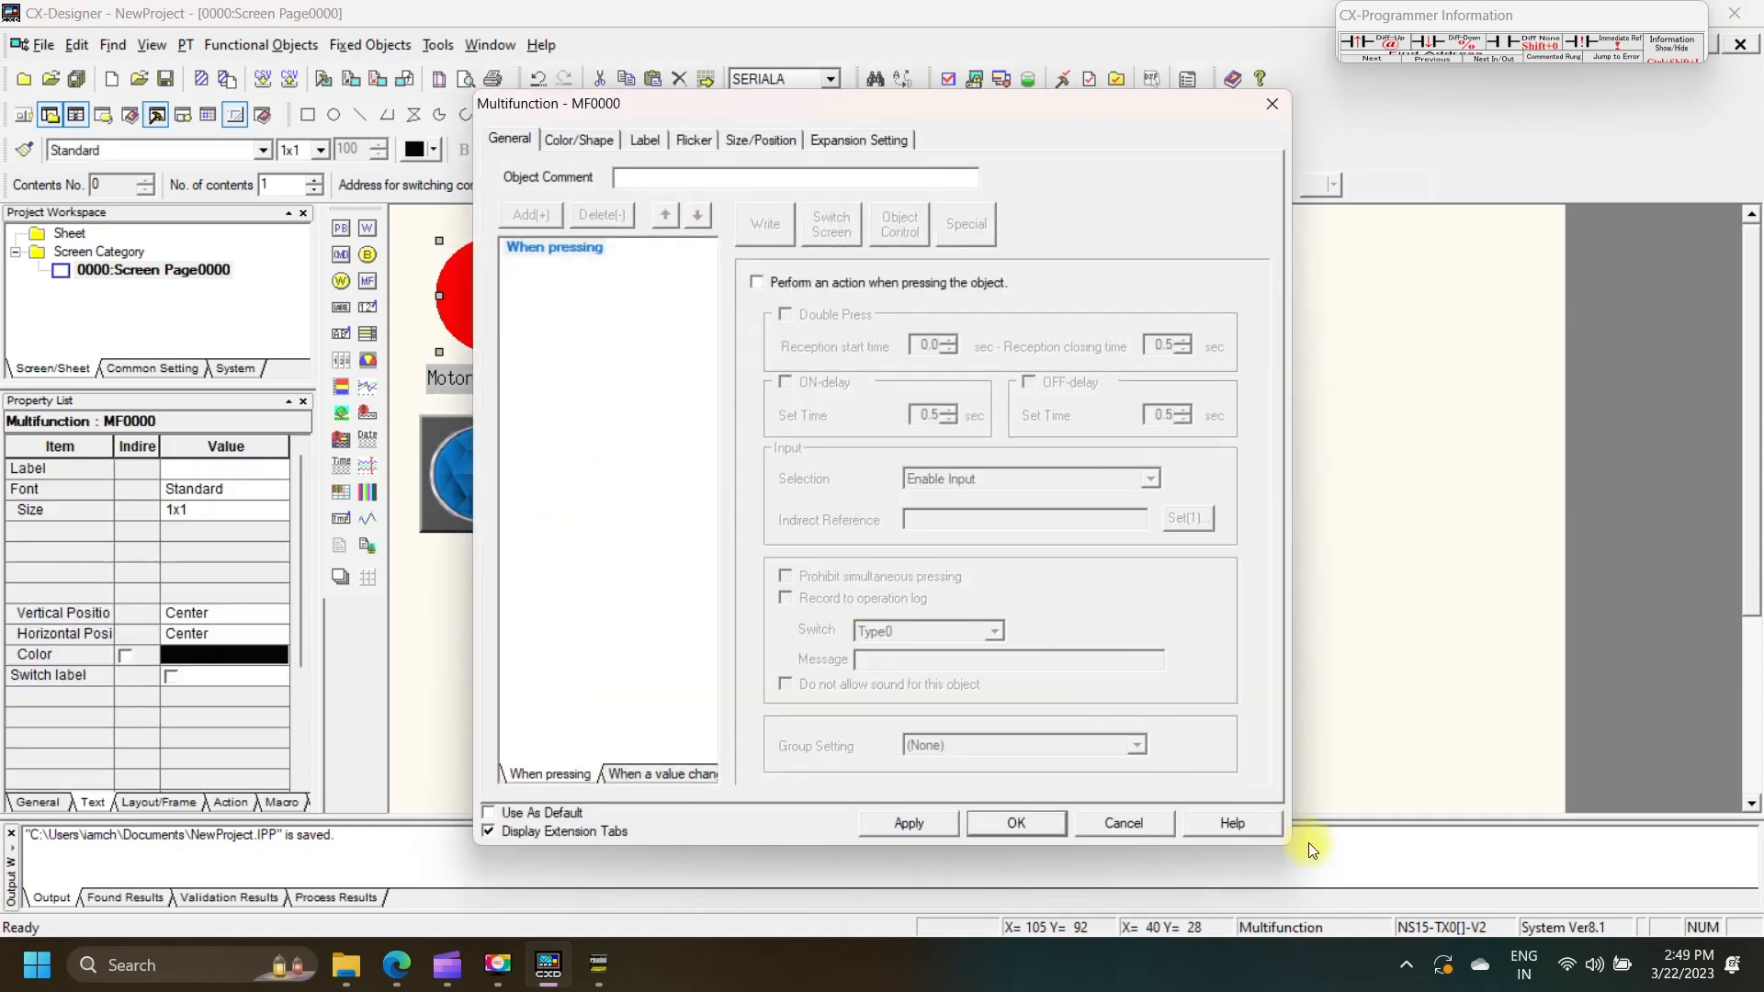
left_click(1117, 824)
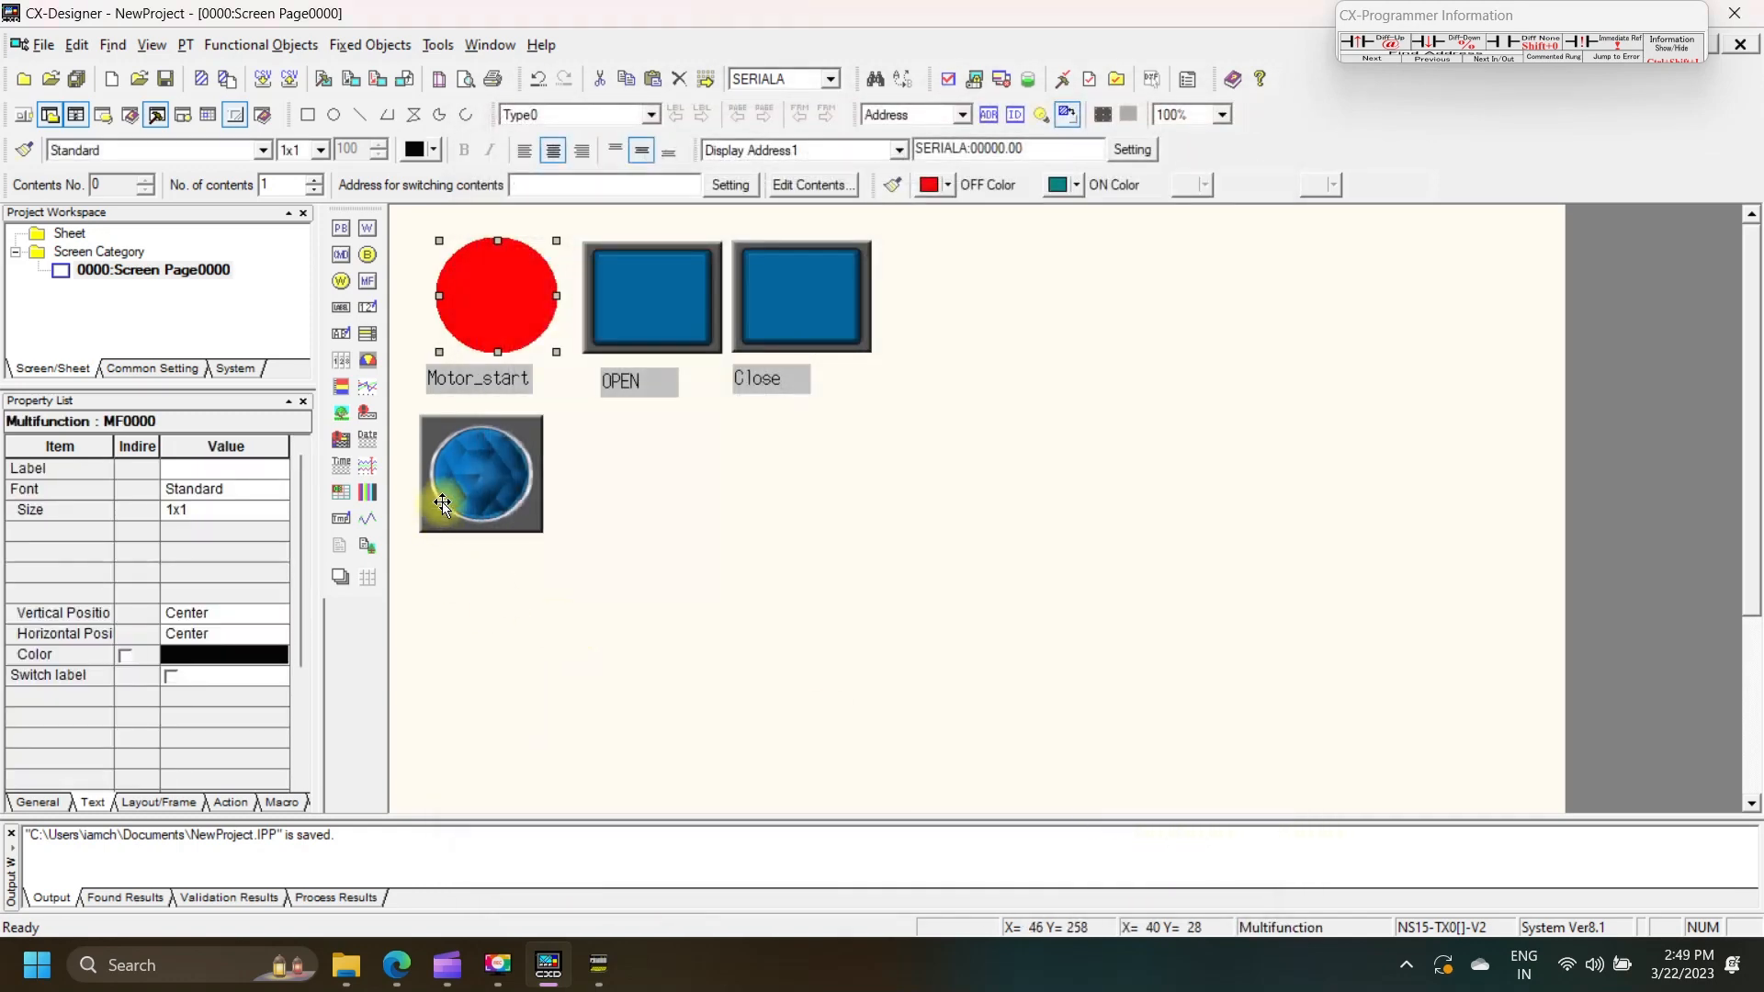
- Change the copied bit lamp to a Single-line Circle with red as OFF color and bright green as ON color
double_click(443, 503)
left_click(561, 377)
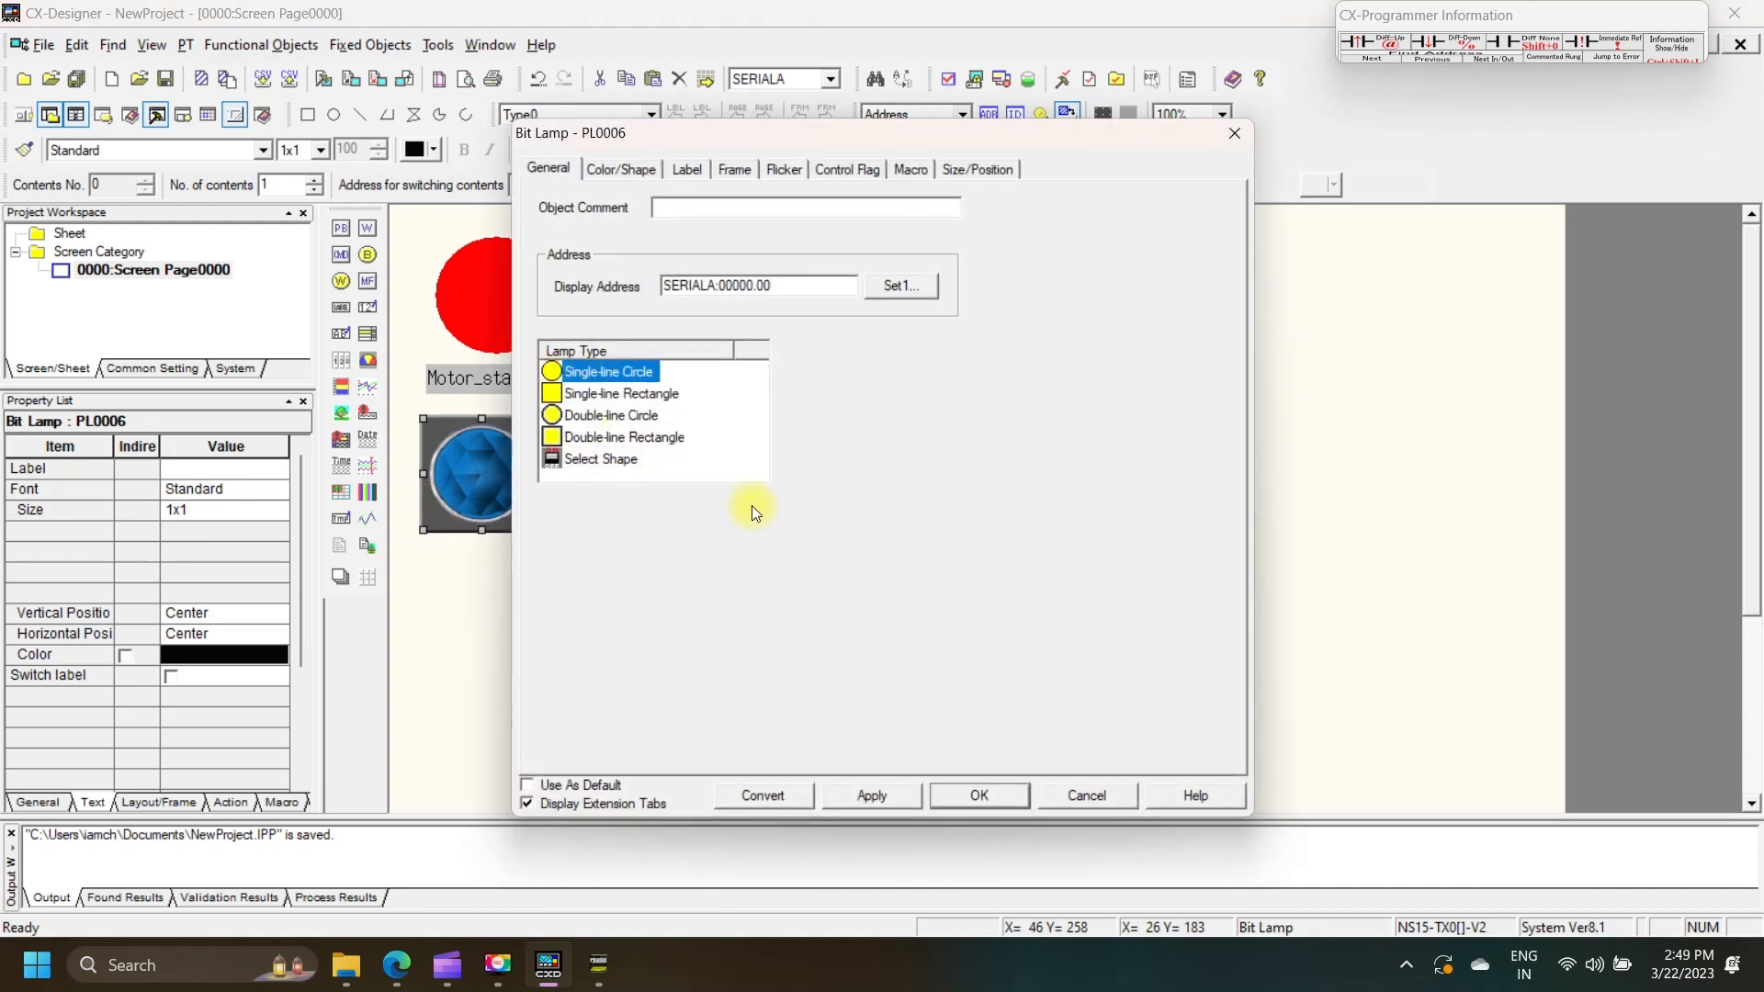
left_click(621, 169)
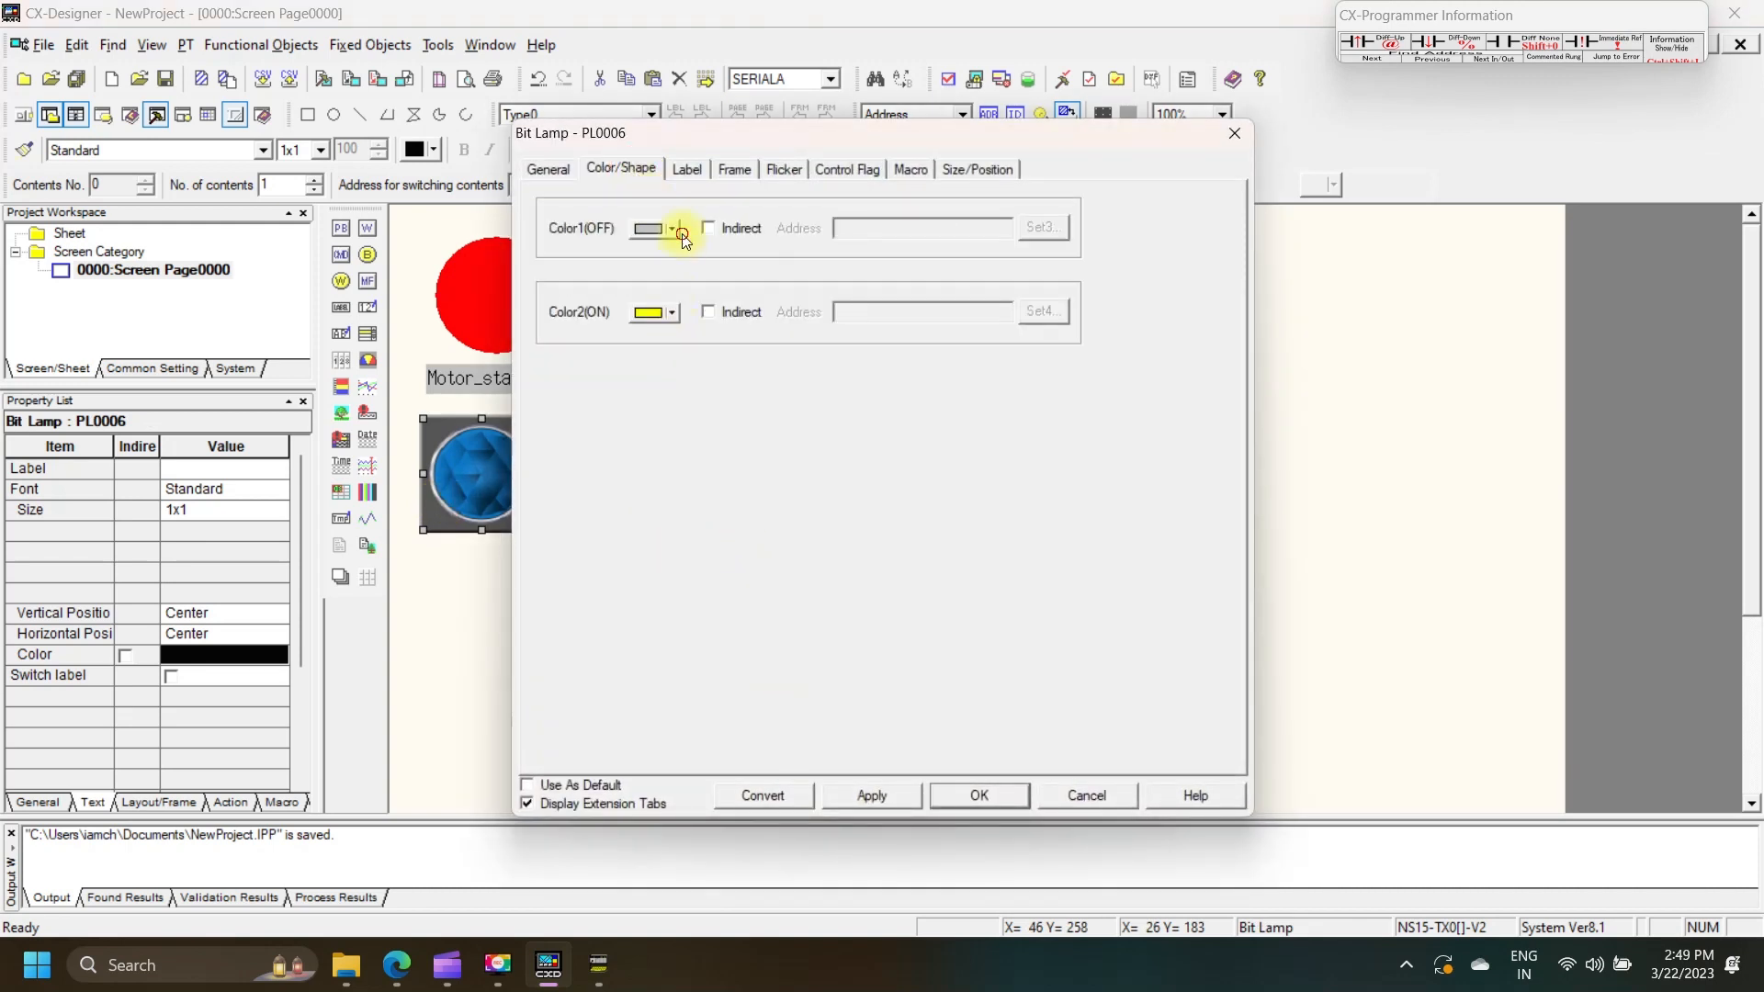
left_click(674, 231)
left_click(641, 282)
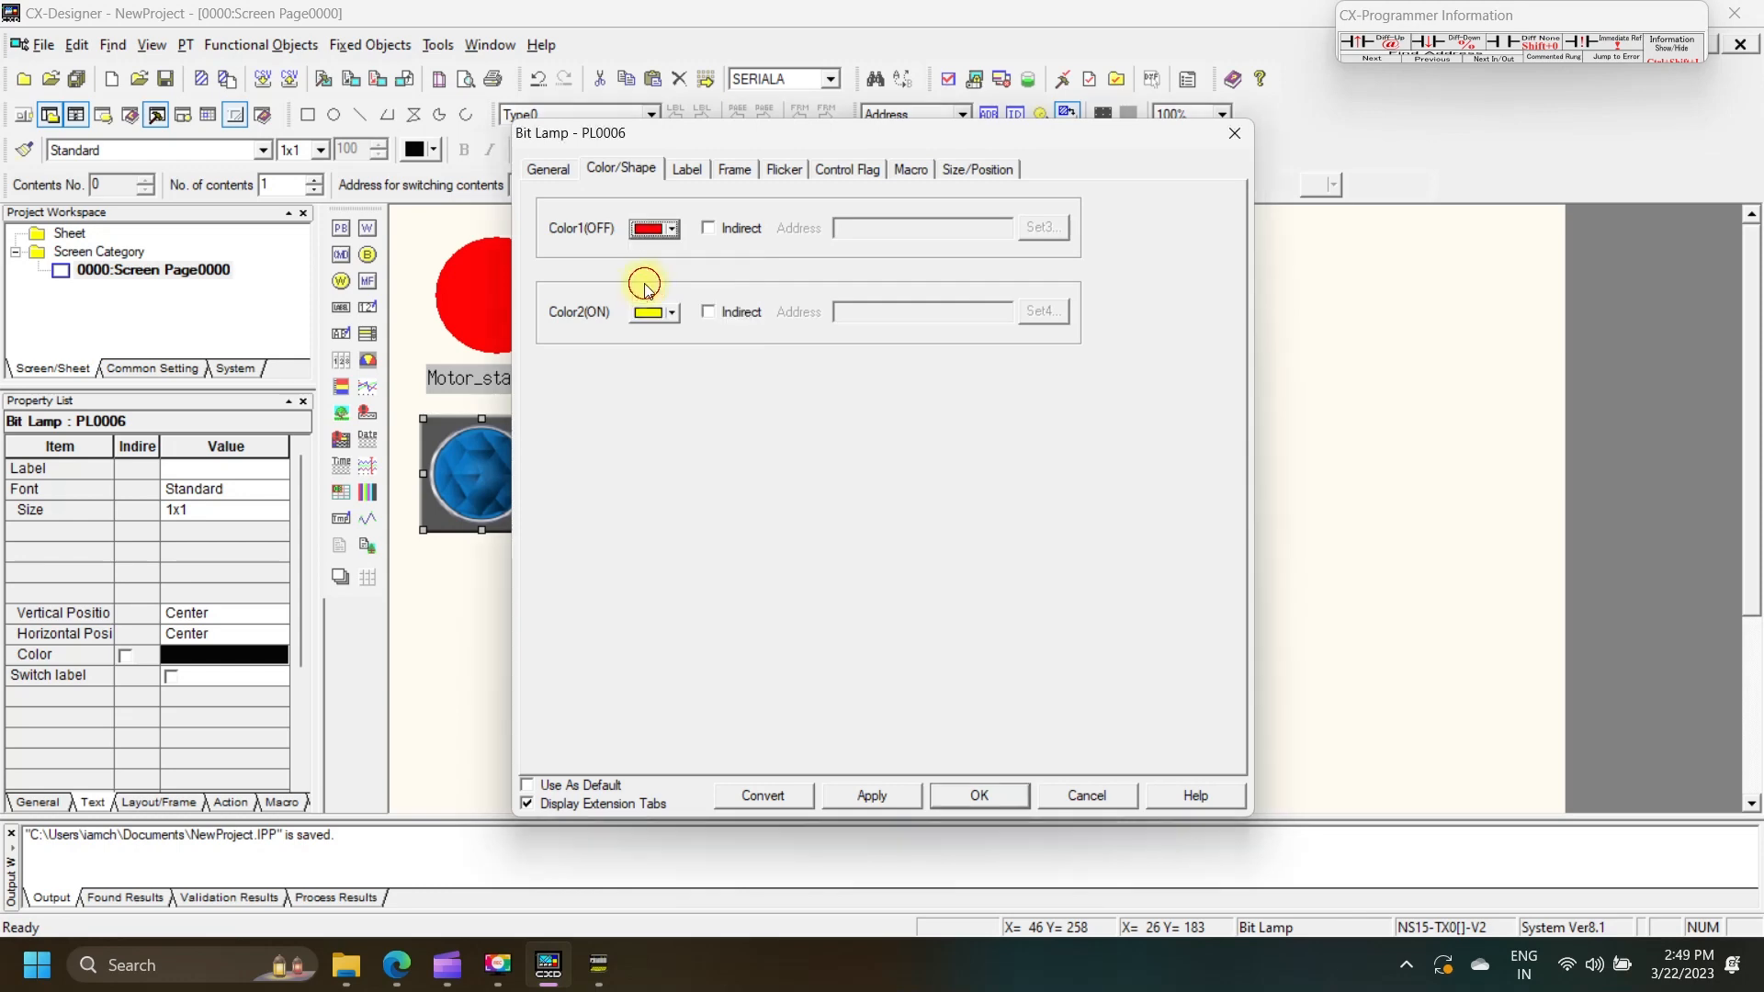
left_click(661, 311)
left_click(721, 351)
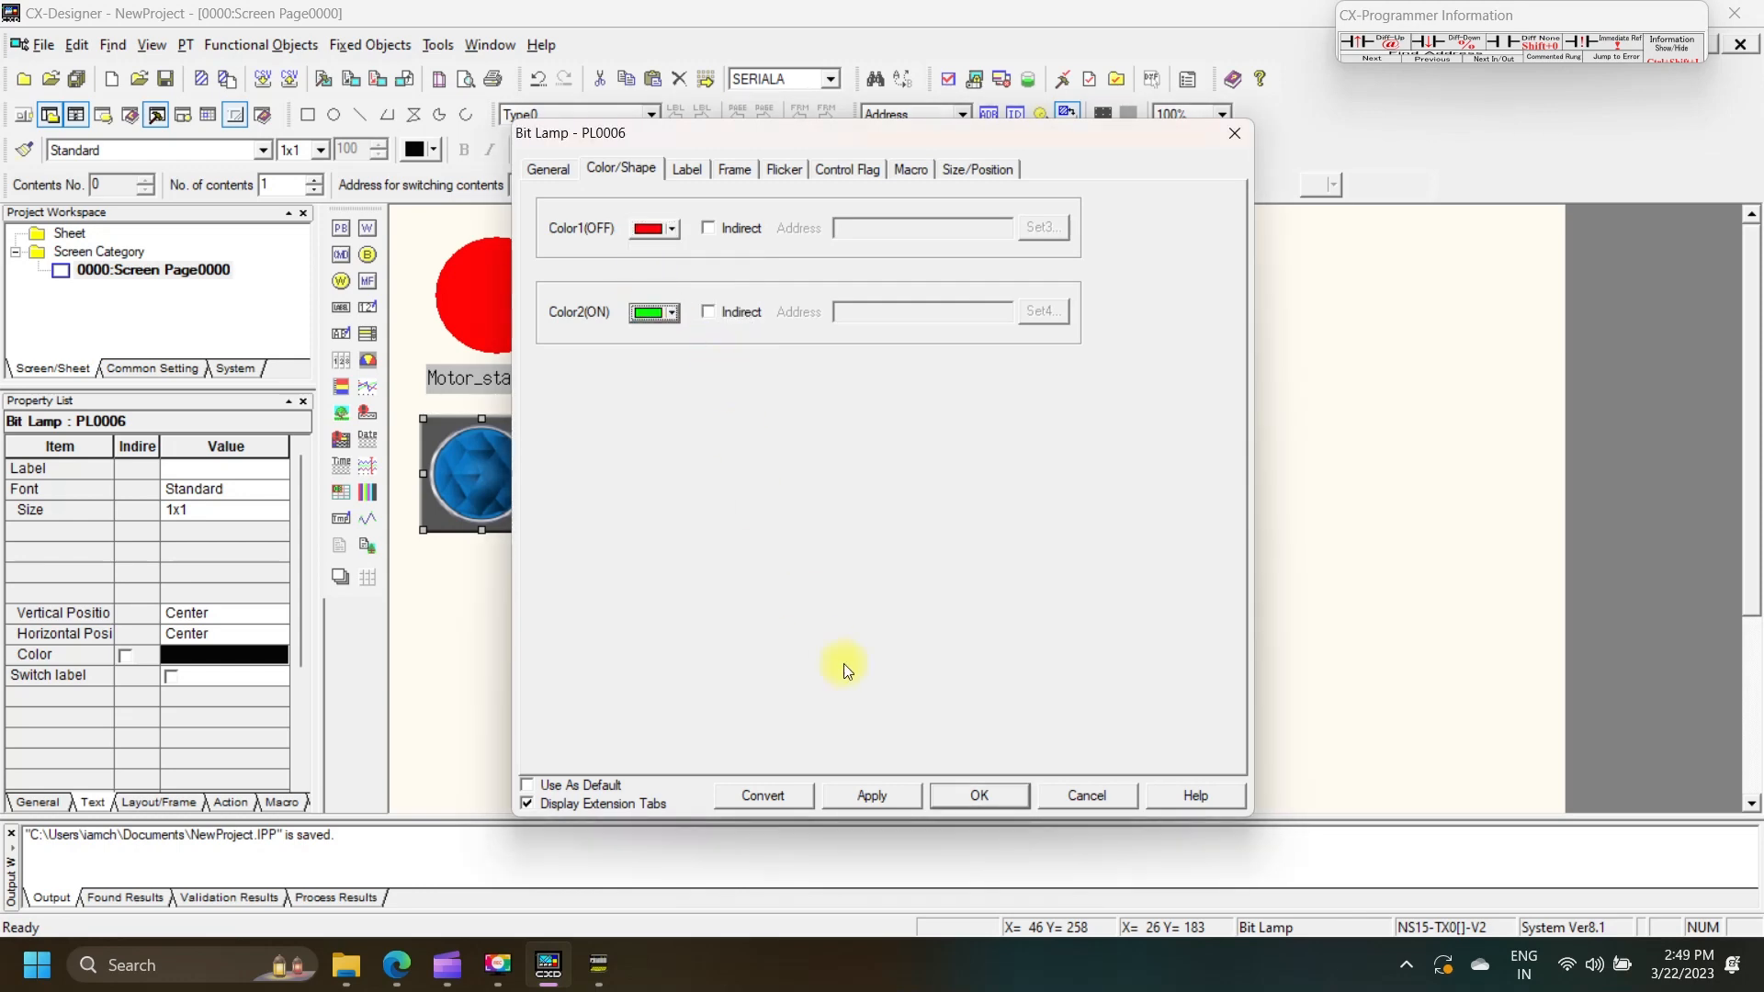
left_click(976, 797)
double_click(652, 283)
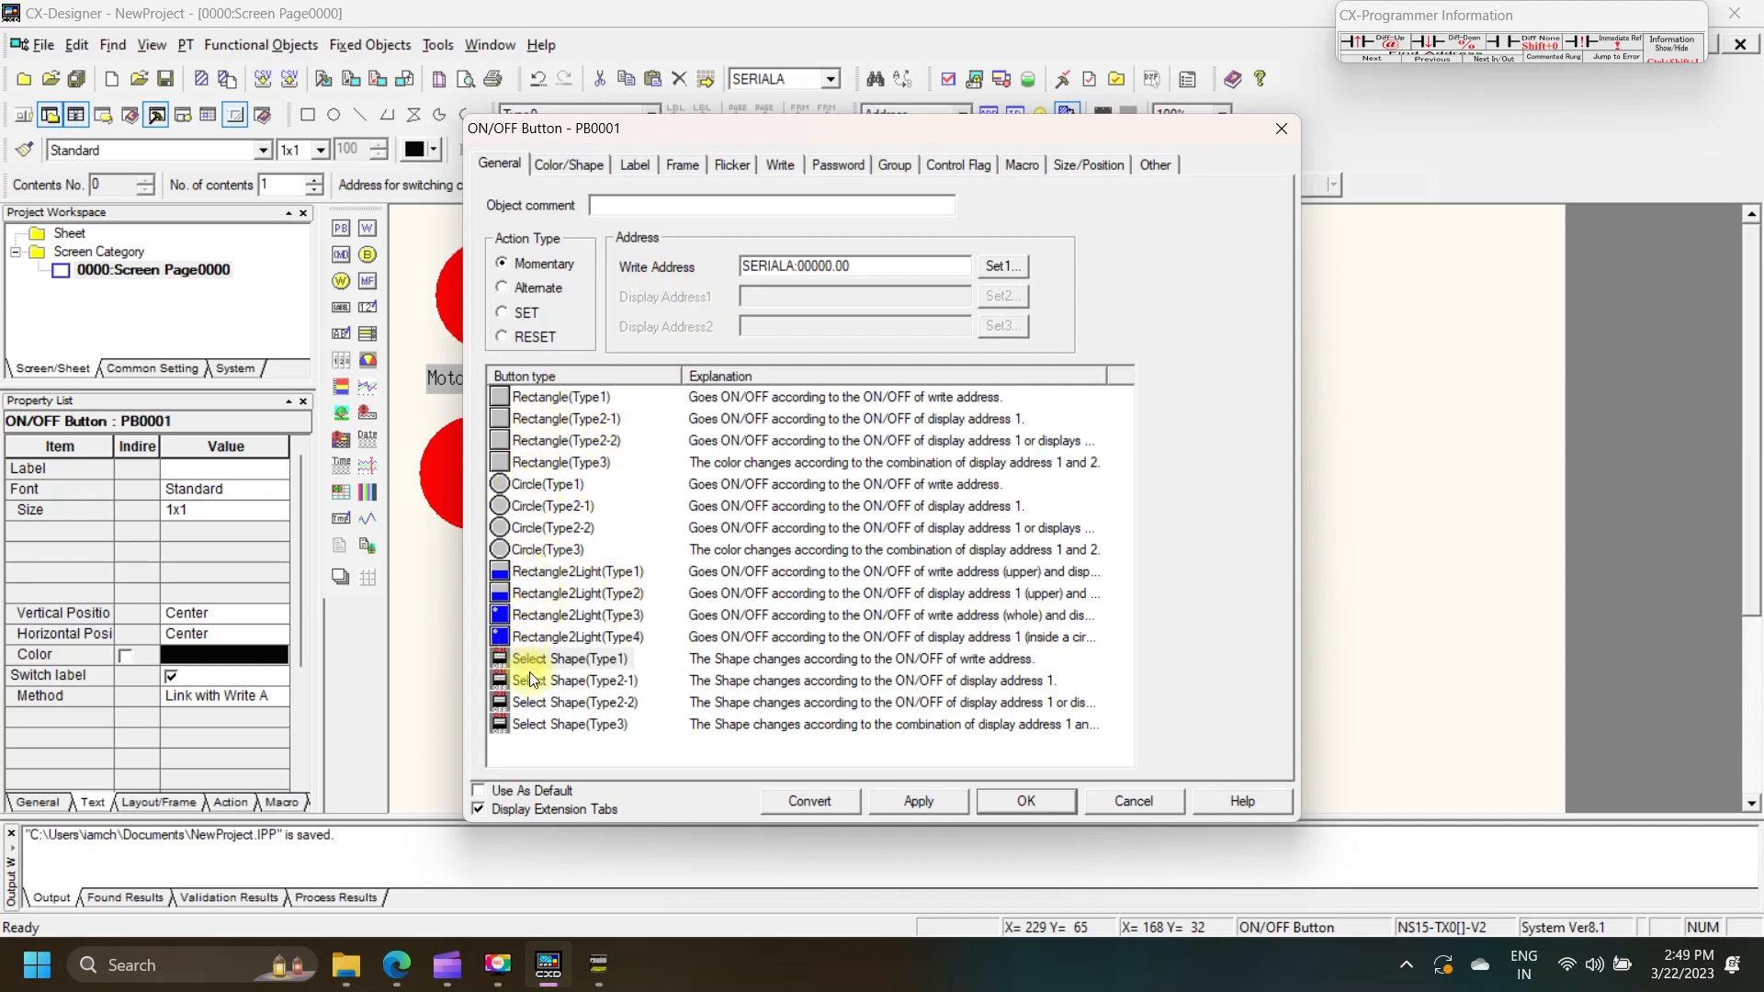
left_click(534, 485)
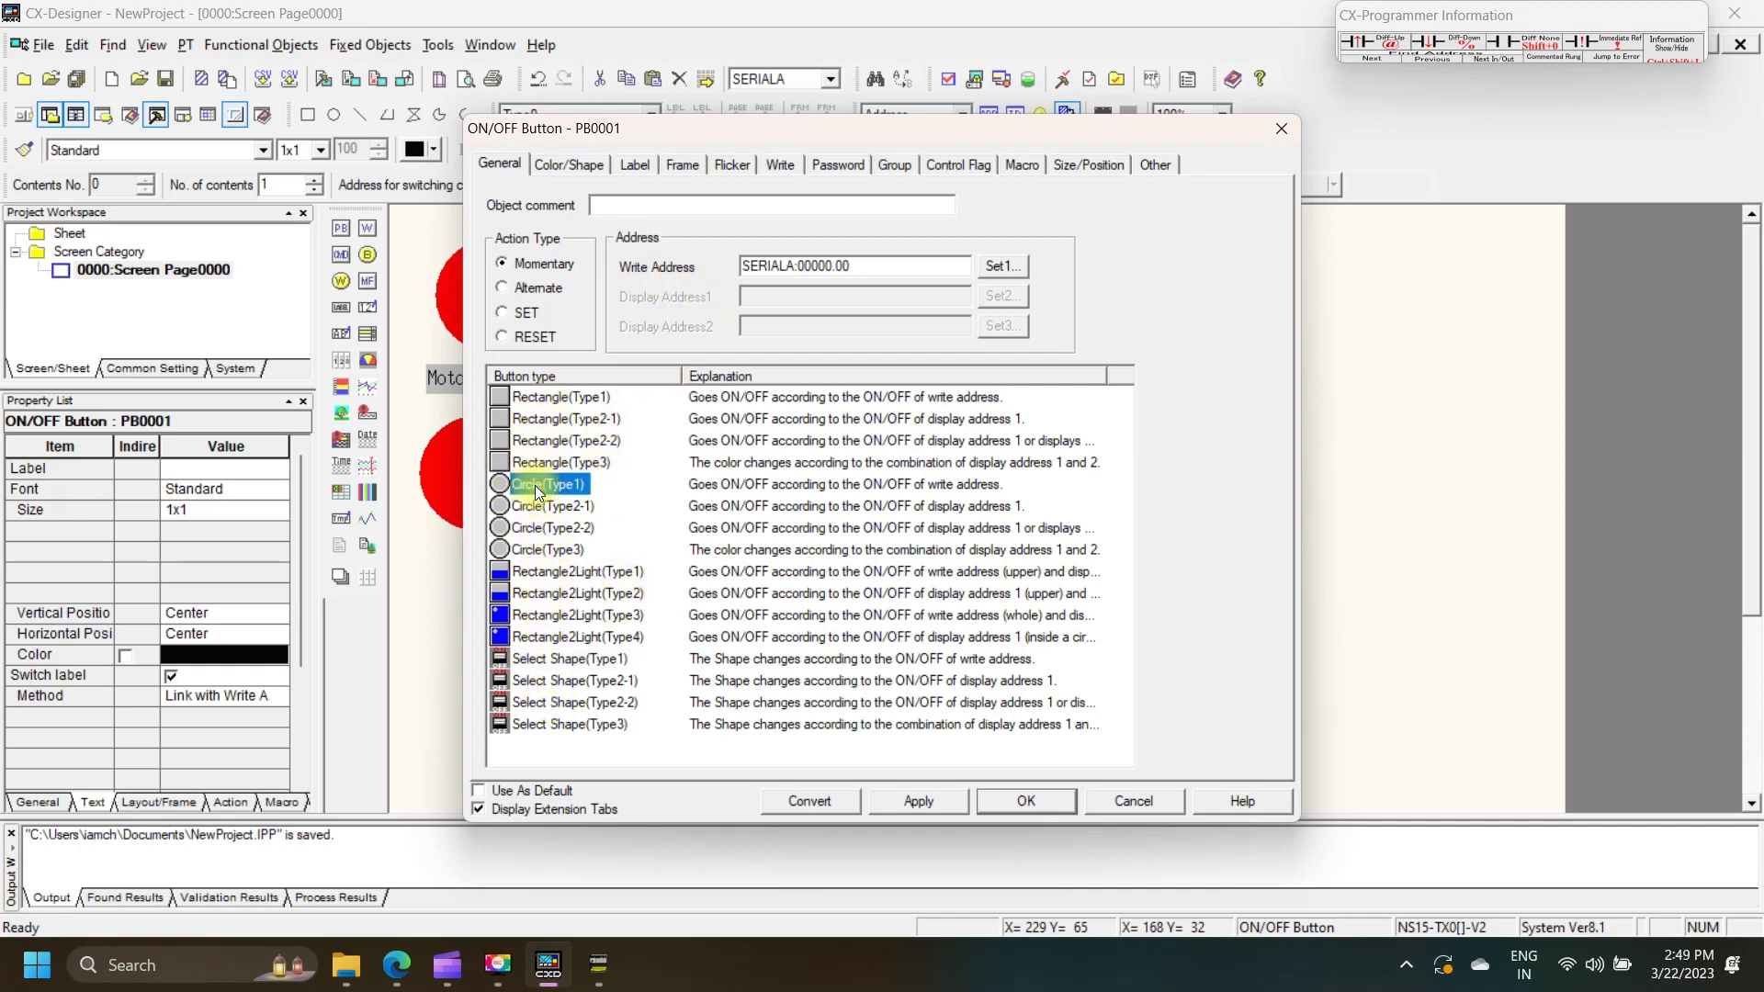
left_click(533, 527)
left_click(529, 549)
left_click(531, 527)
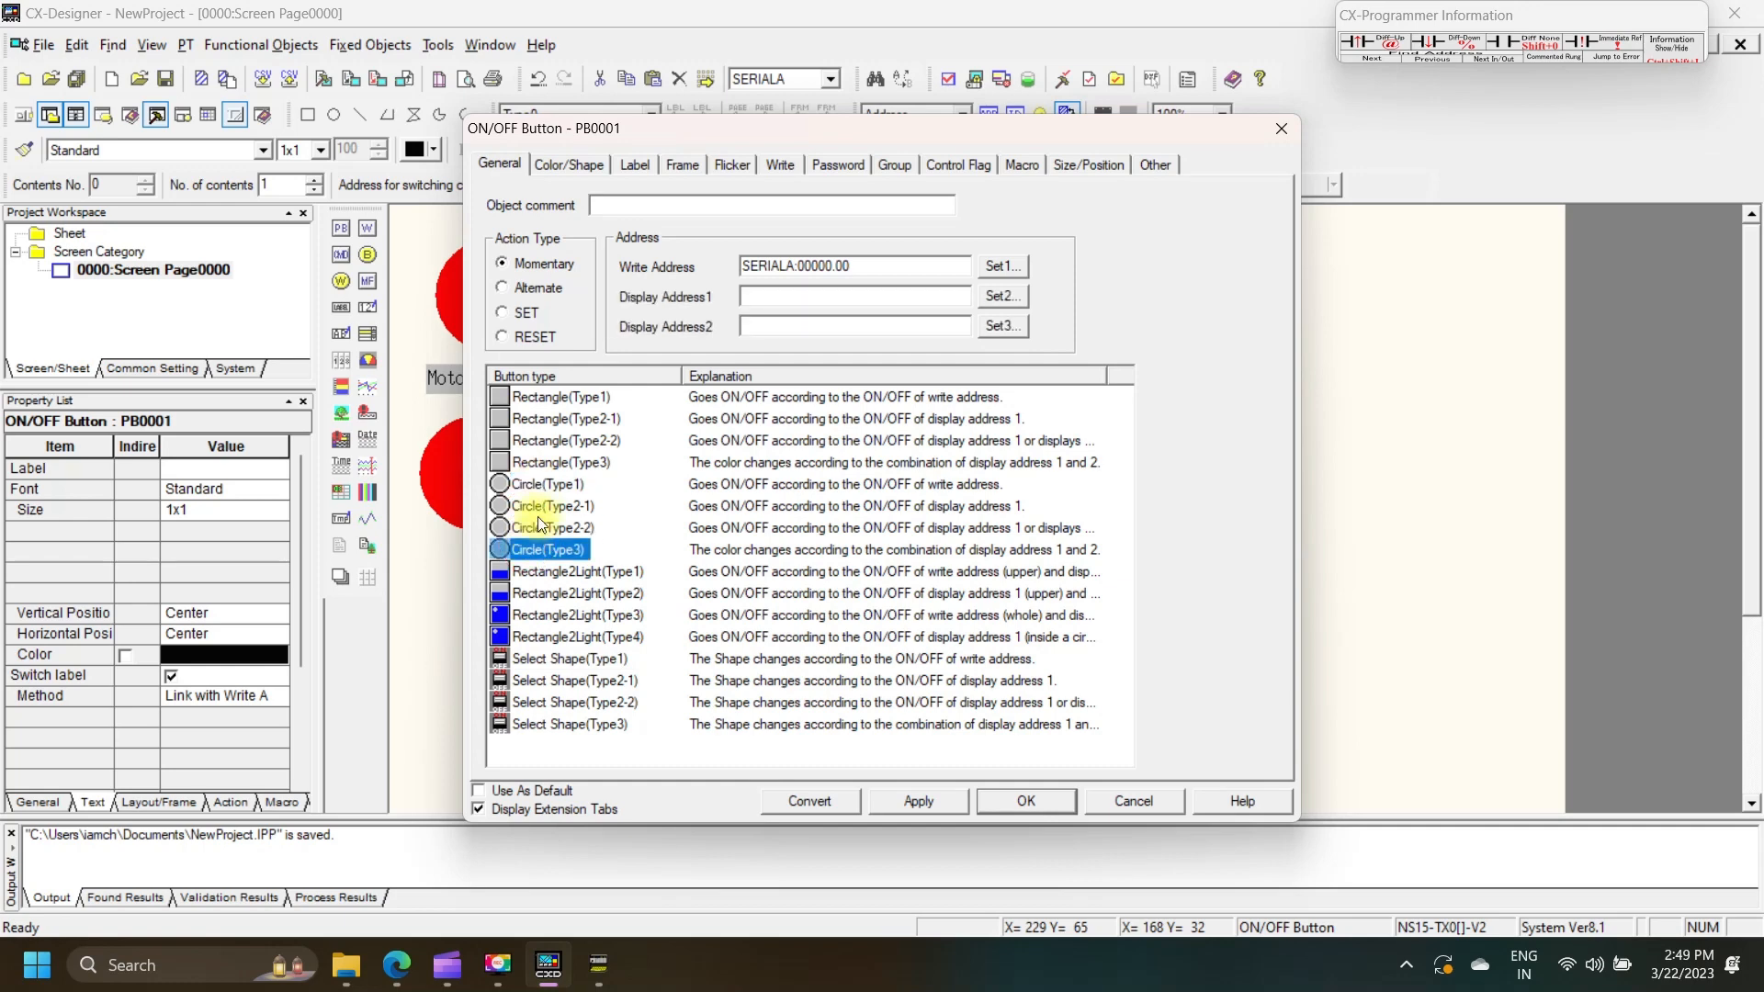
left_click(533, 506)
left_click(537, 484)
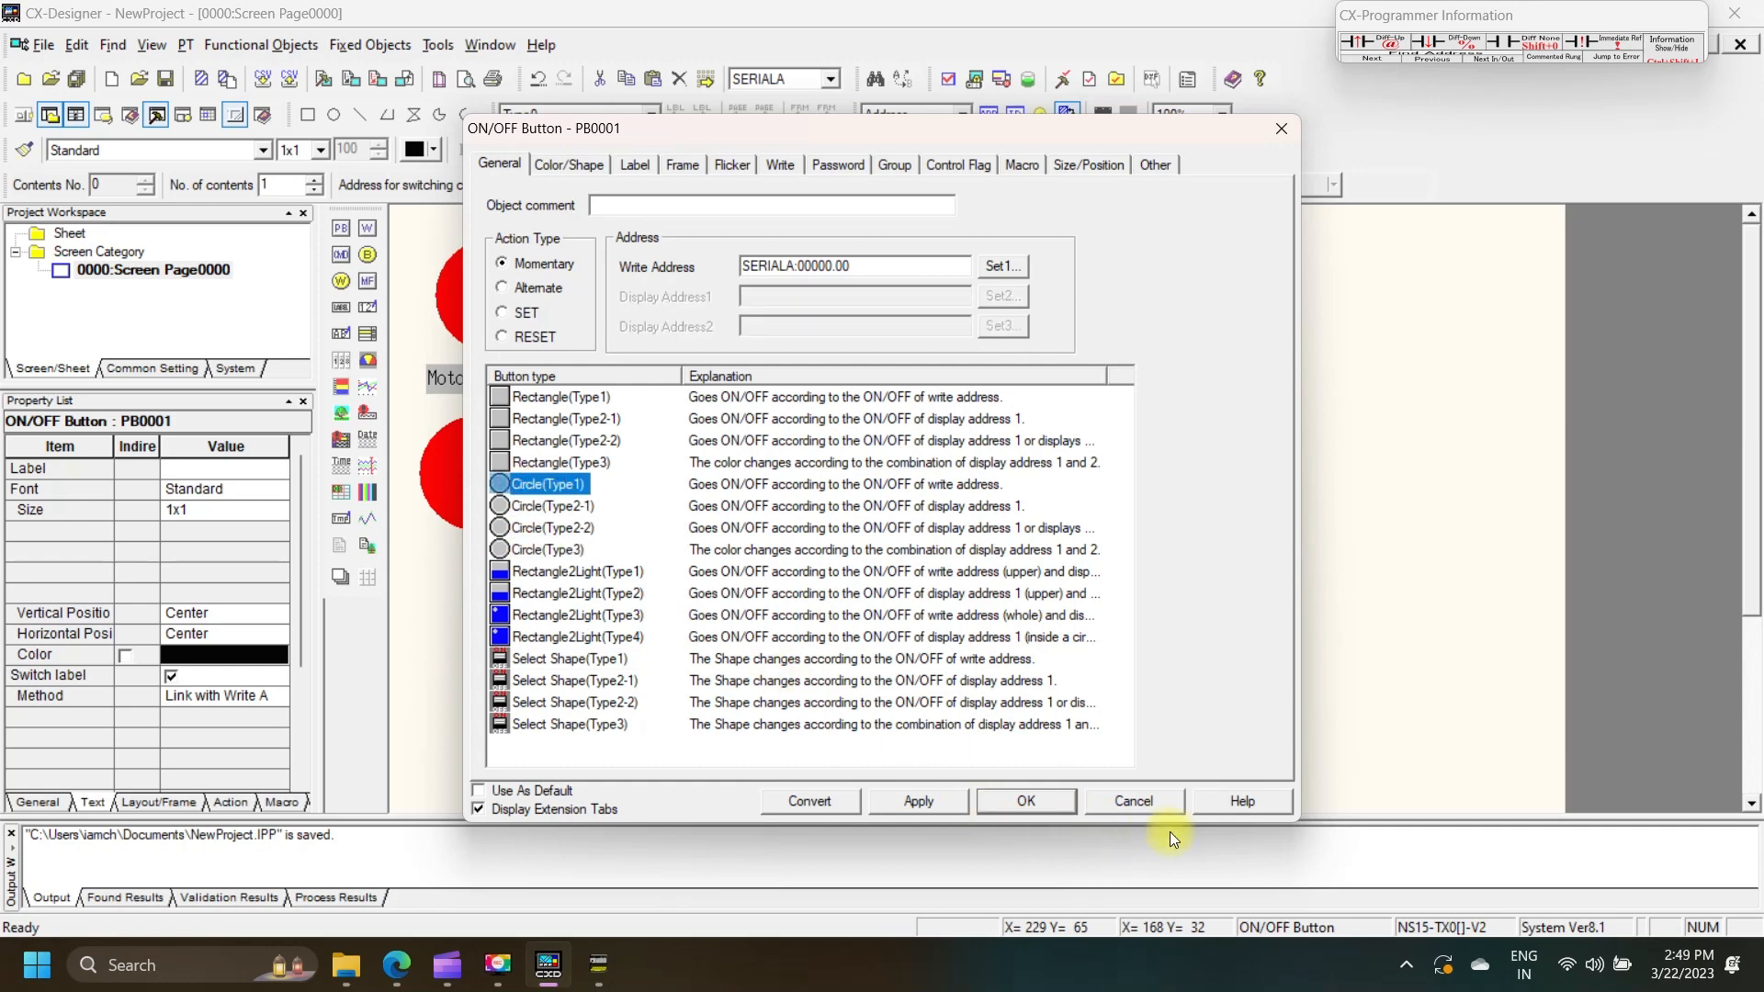
left_click(1133, 801)
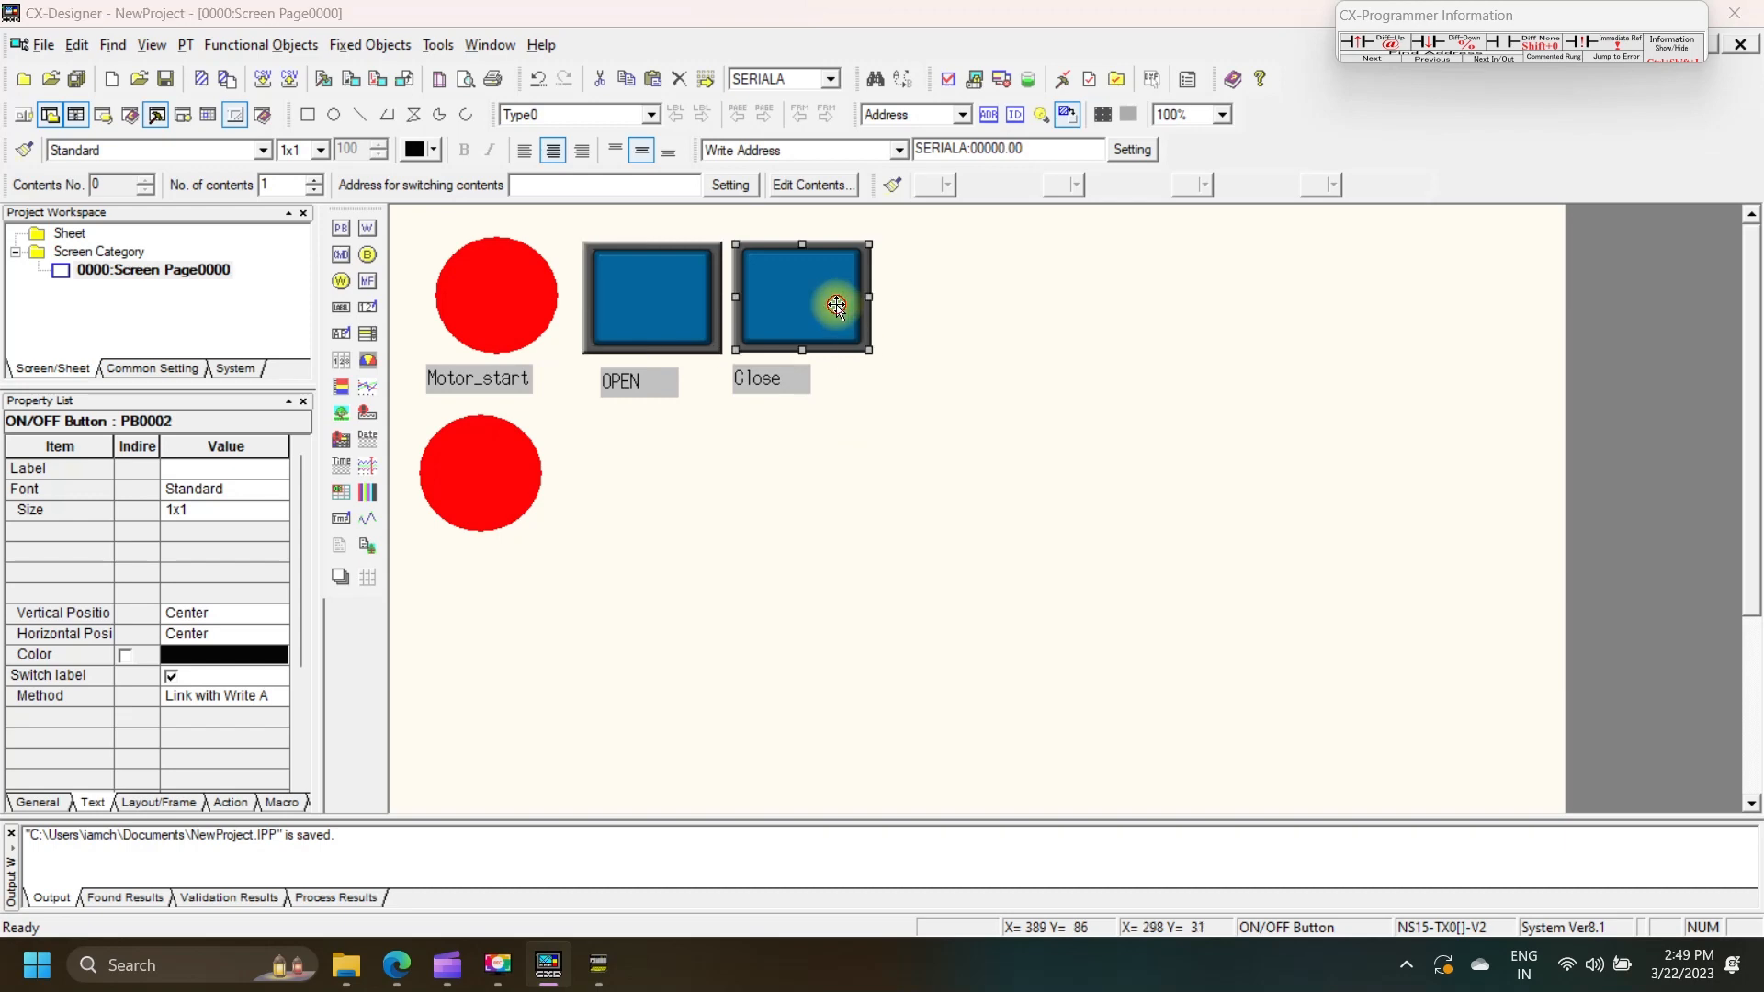
- Set the ON/OFF button above the Close label to the Momentary action type
double_click(833, 299)
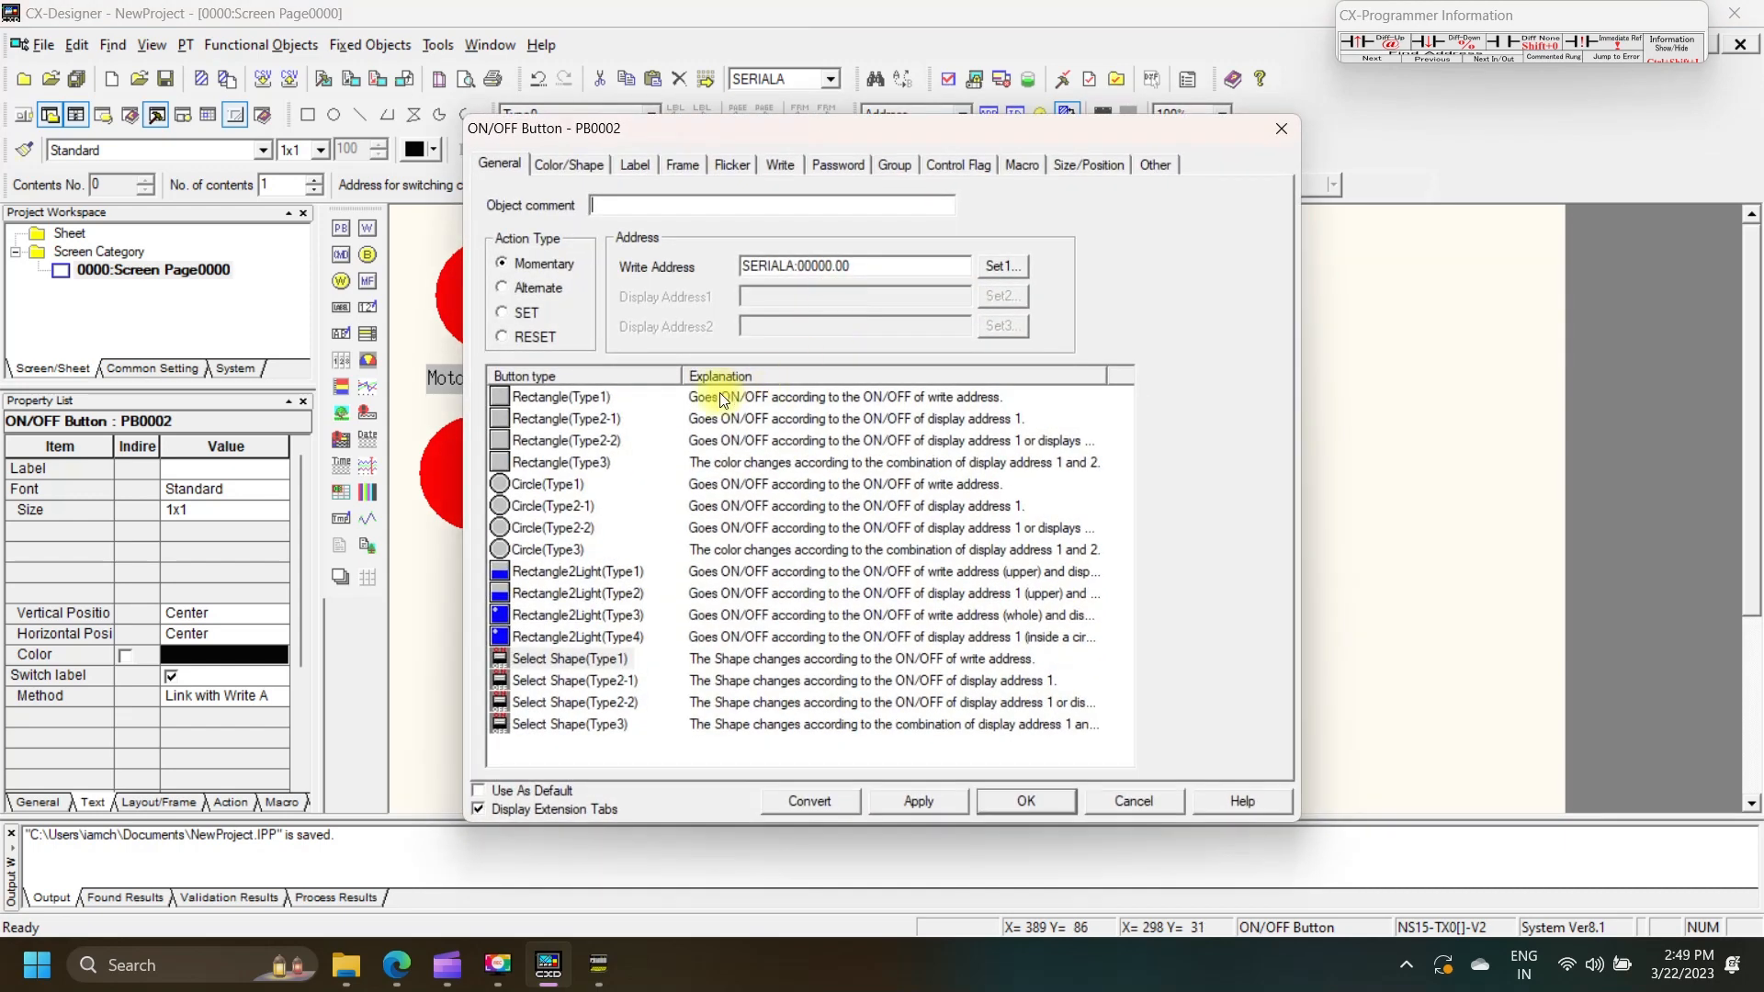
left_click(502, 264)
left_click(1049, 802)
left_click(654, 583)
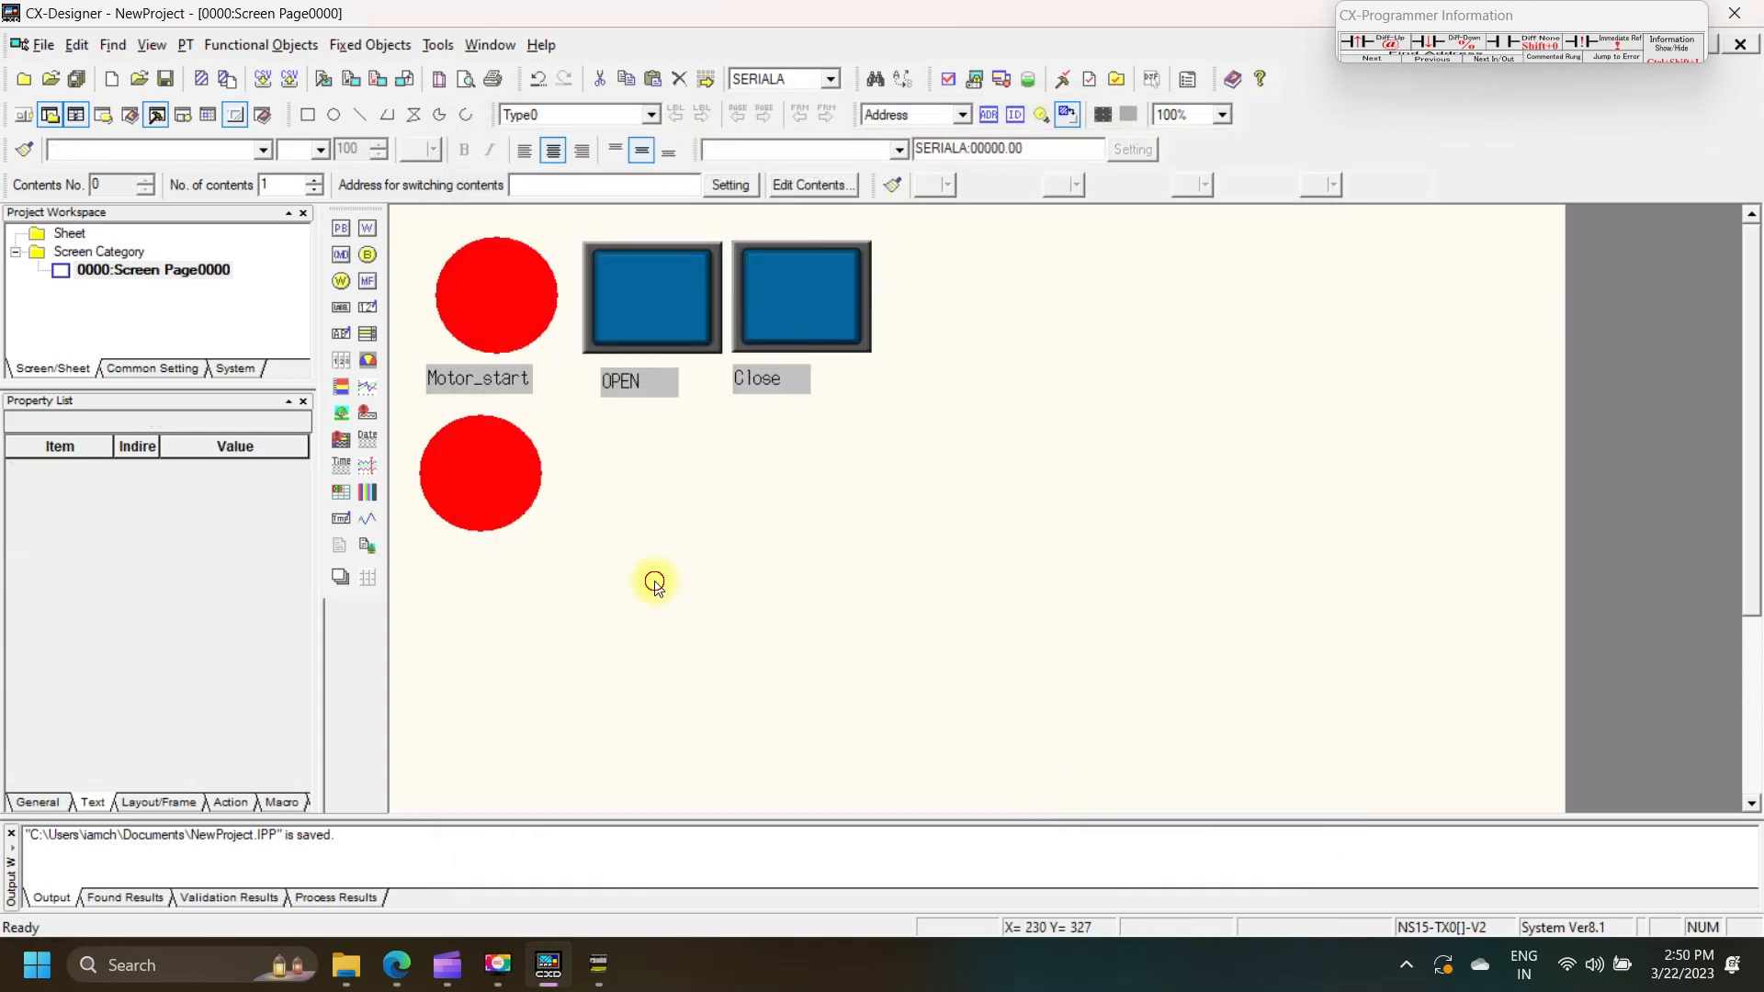
- Duplicate the Motor_start label and place the copy directly below the lower lamp
left_click(496, 475)
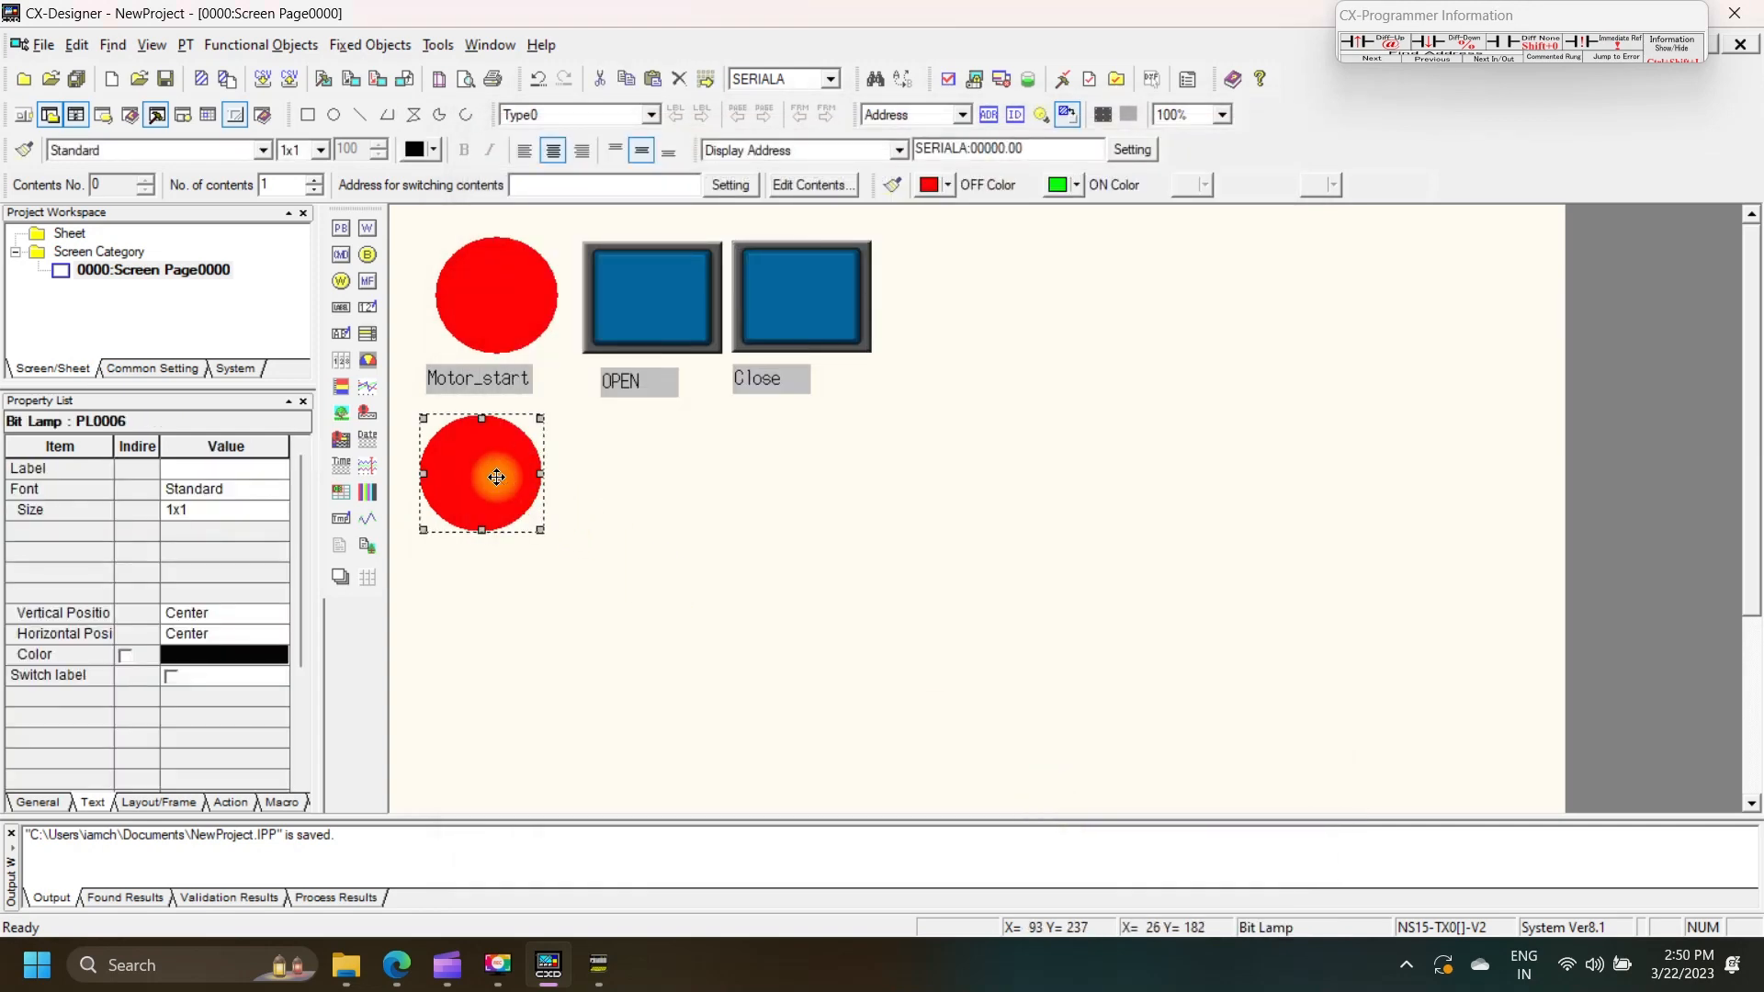
left_click(491, 390)
key("ctrl+c")
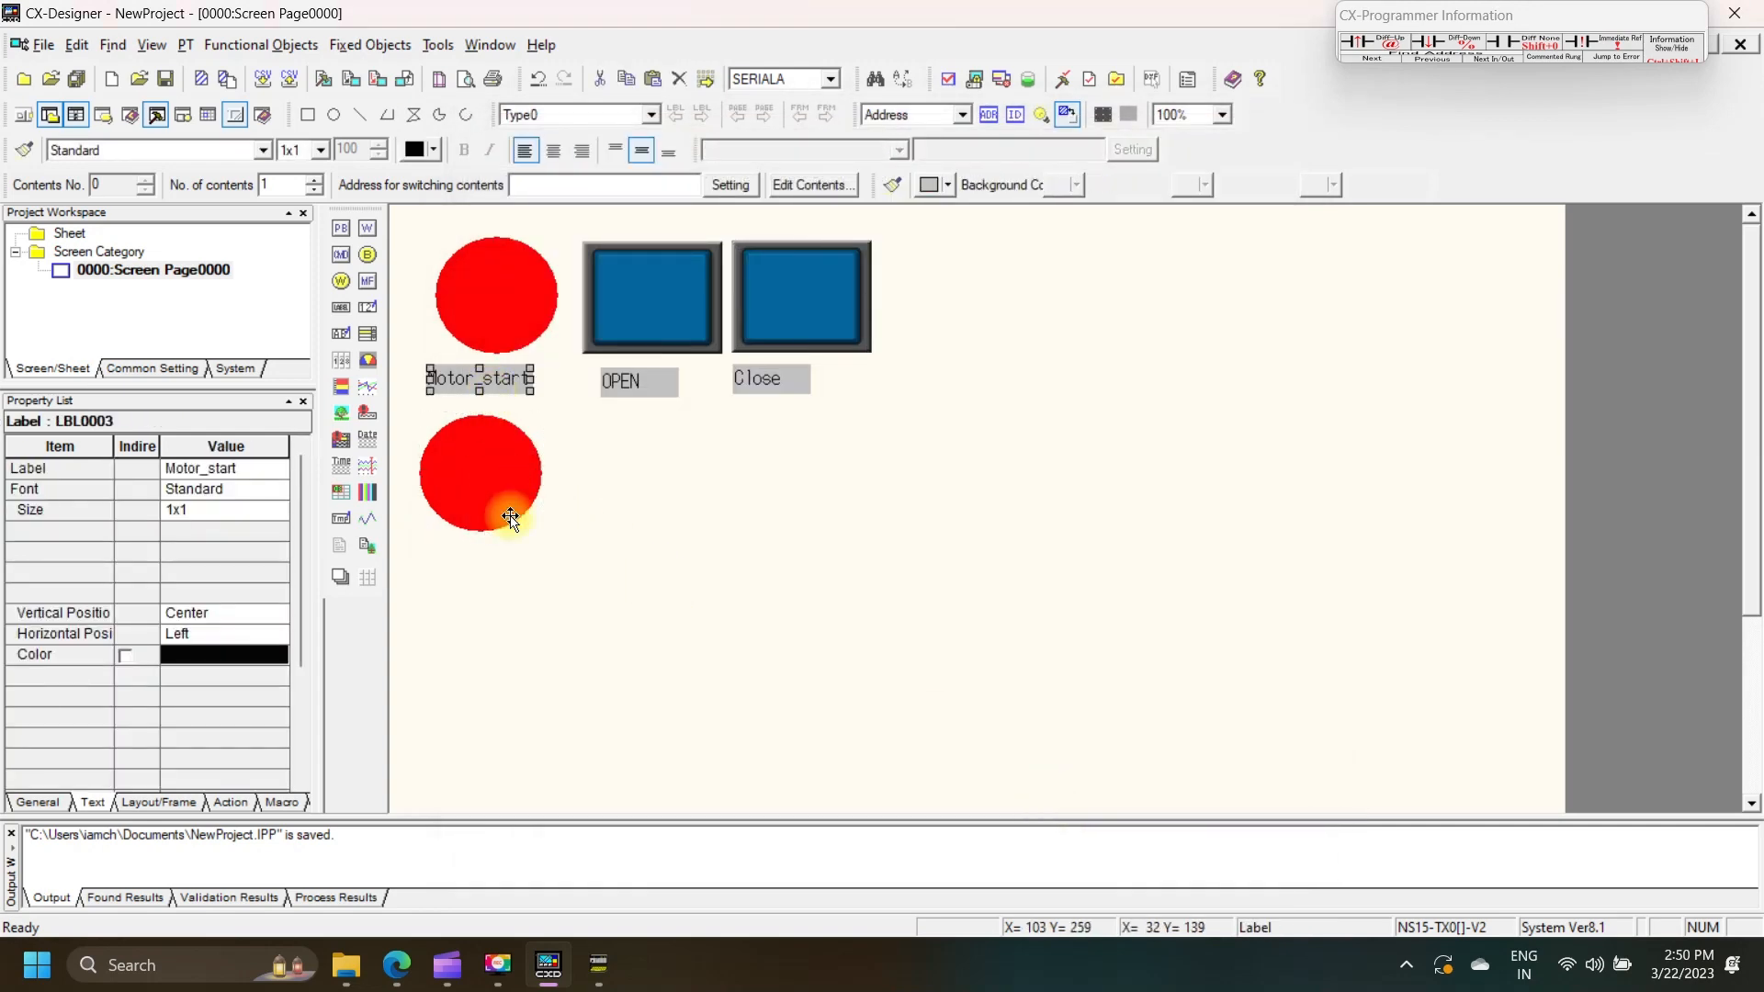
left_click(517, 550)
key("ctrl+v")
left_click_drag(491, 397, 482, 561)
- Change the copied label's text to TImer_UP and widen the label slightly
left_click(246, 472)
type("Timer")
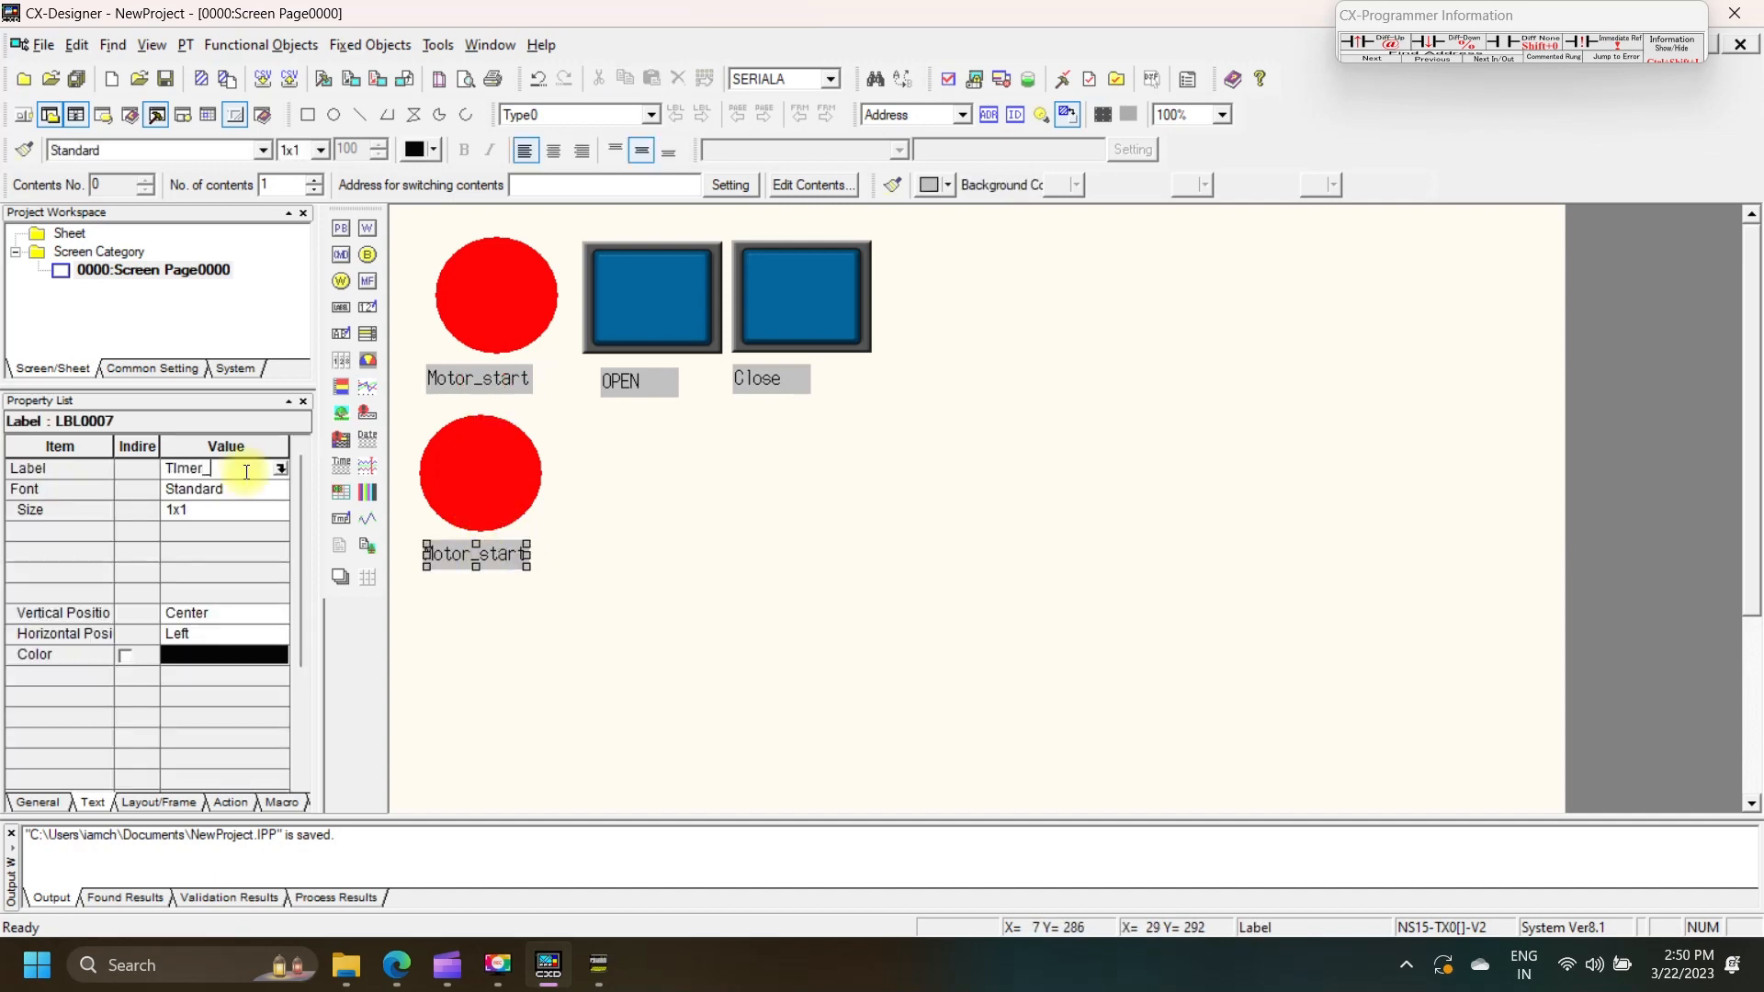
type("_UP")
key("Return")
left_click(653, 747)
left_click(477, 557)
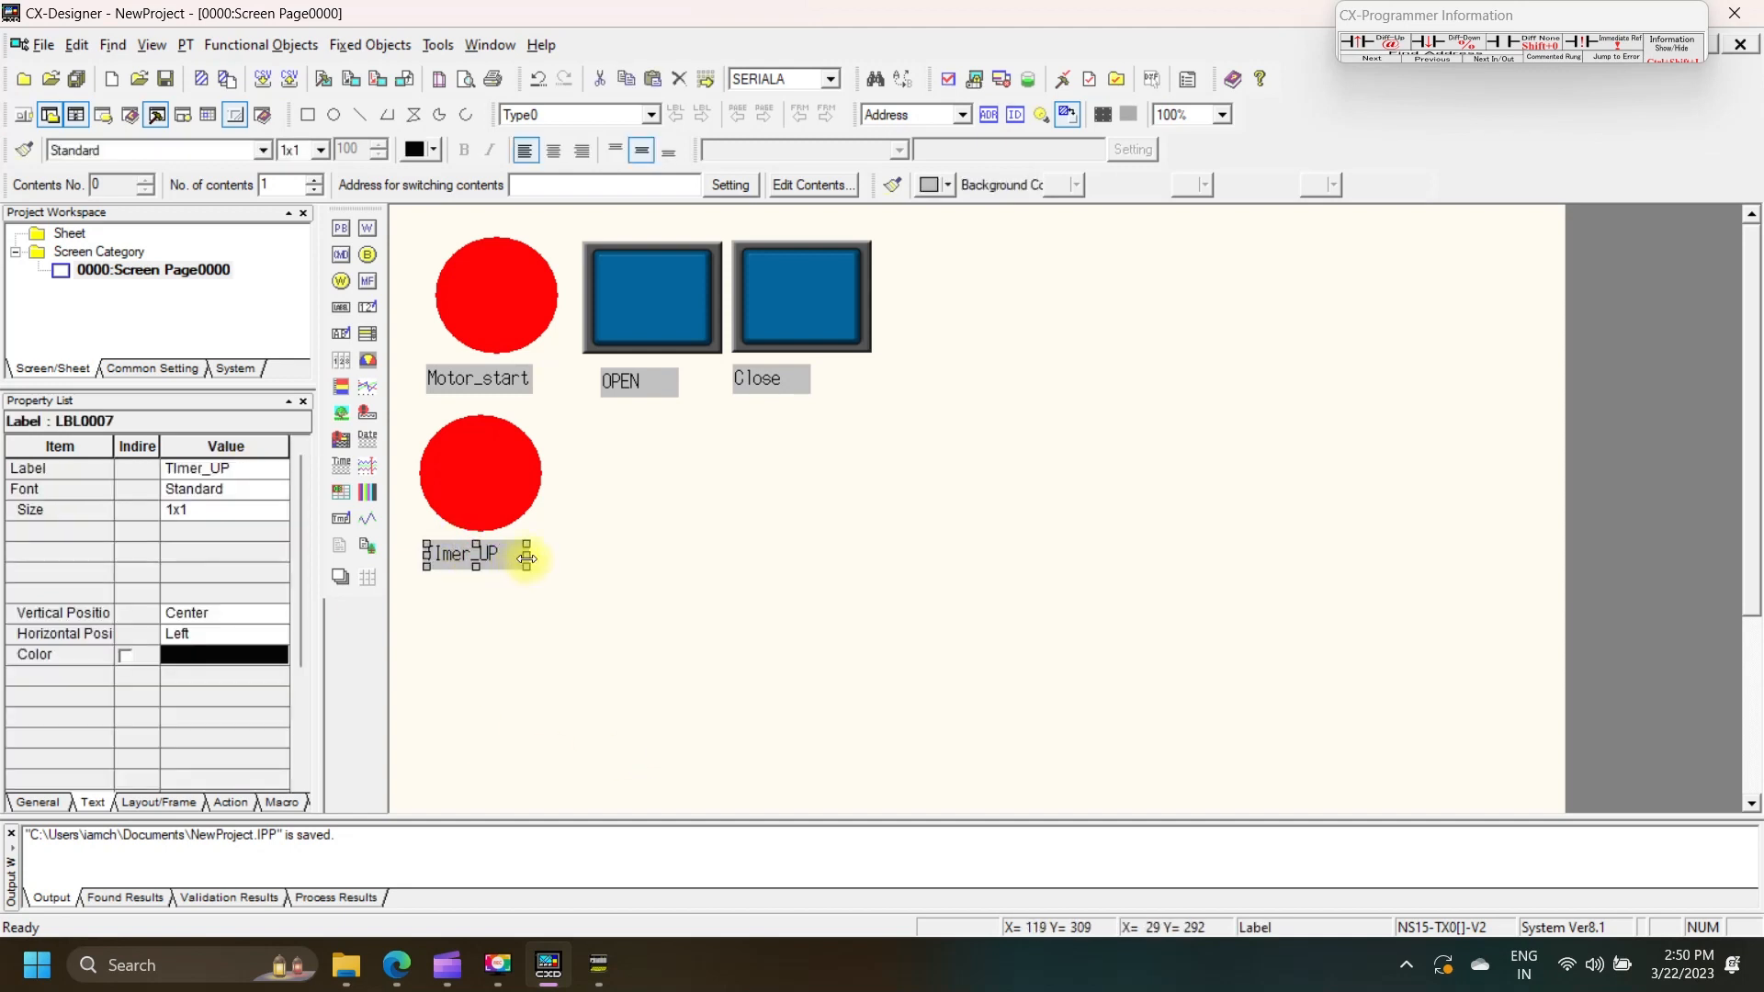
left_click_drag(526, 558, 557, 556)
left_click(614, 619)
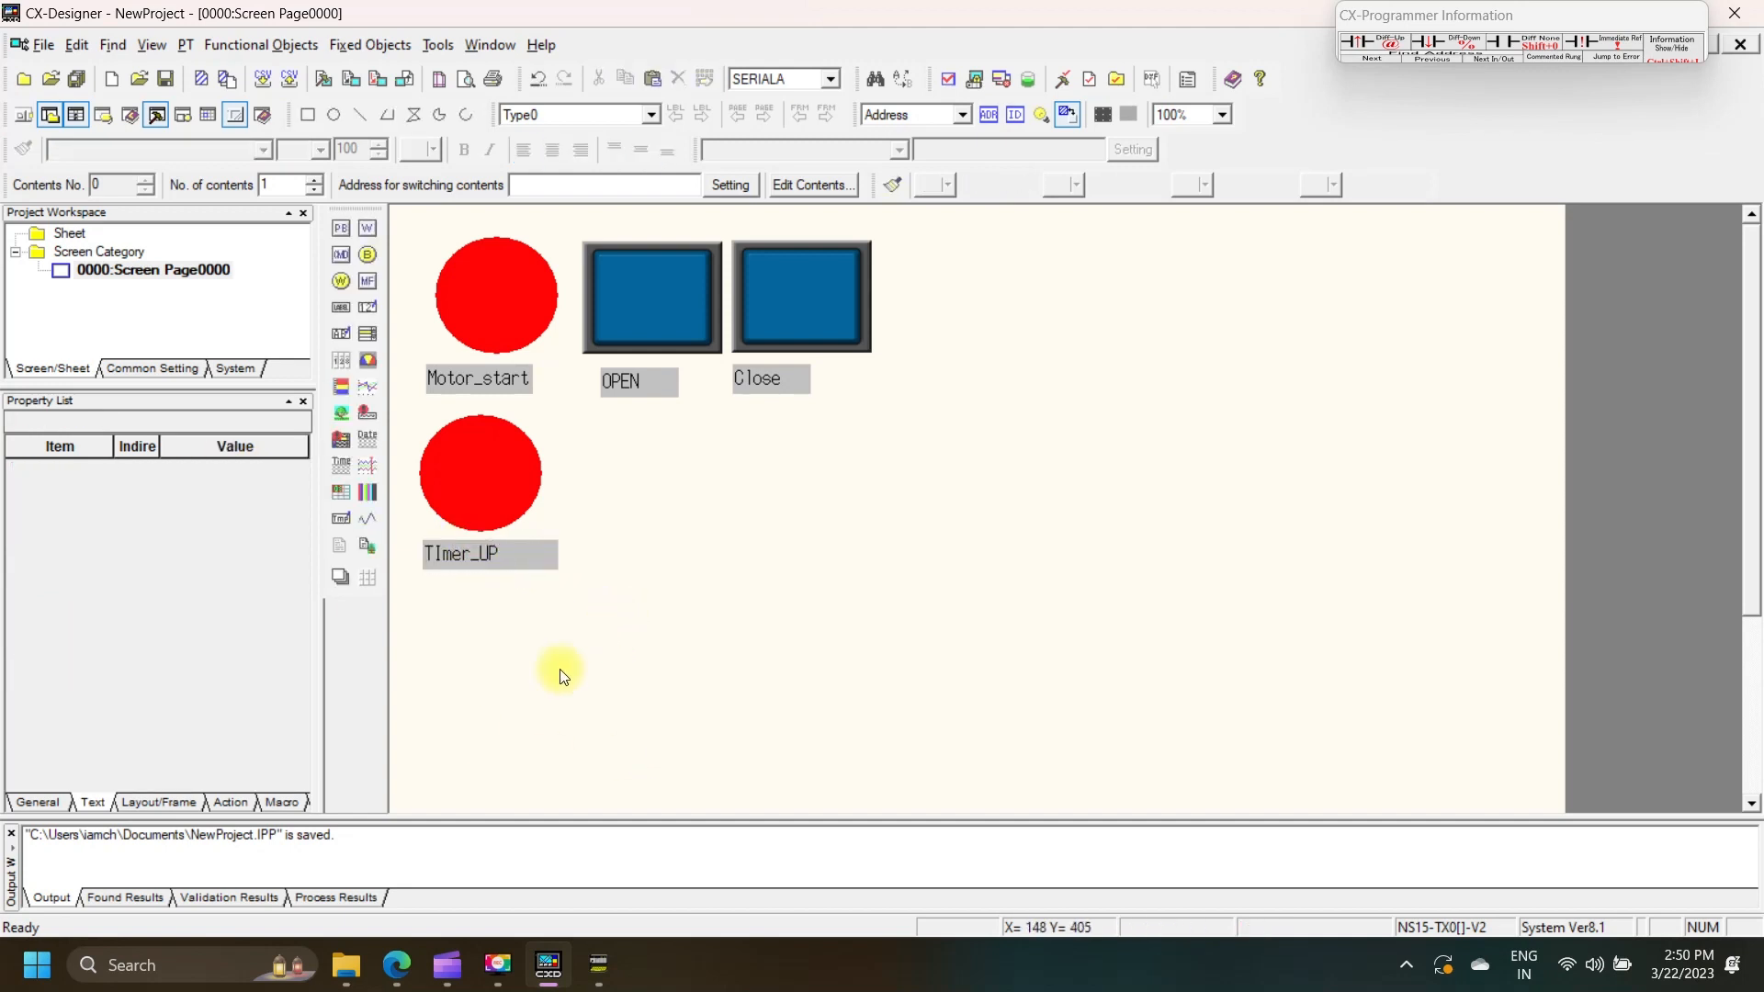
- Move the lower lamp and its TImer_UP label into the upper row, to the right of the Close button
left_click(478, 503)
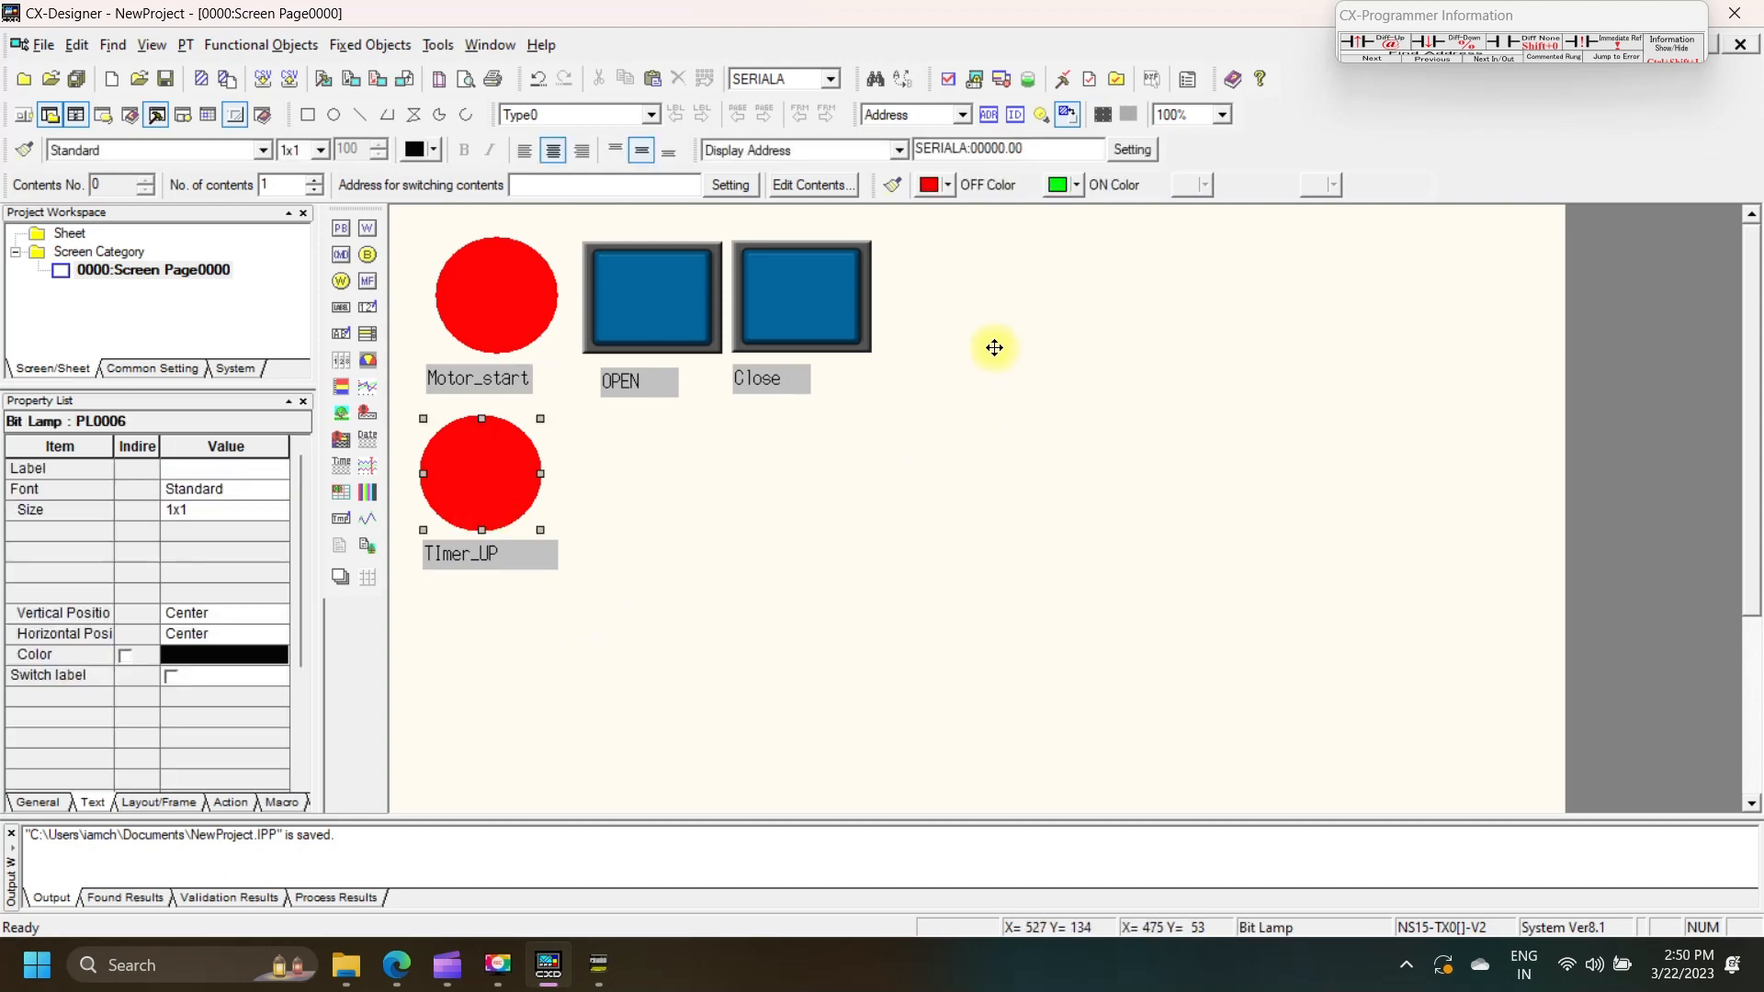
left_click_drag(994, 347, 961, 322)
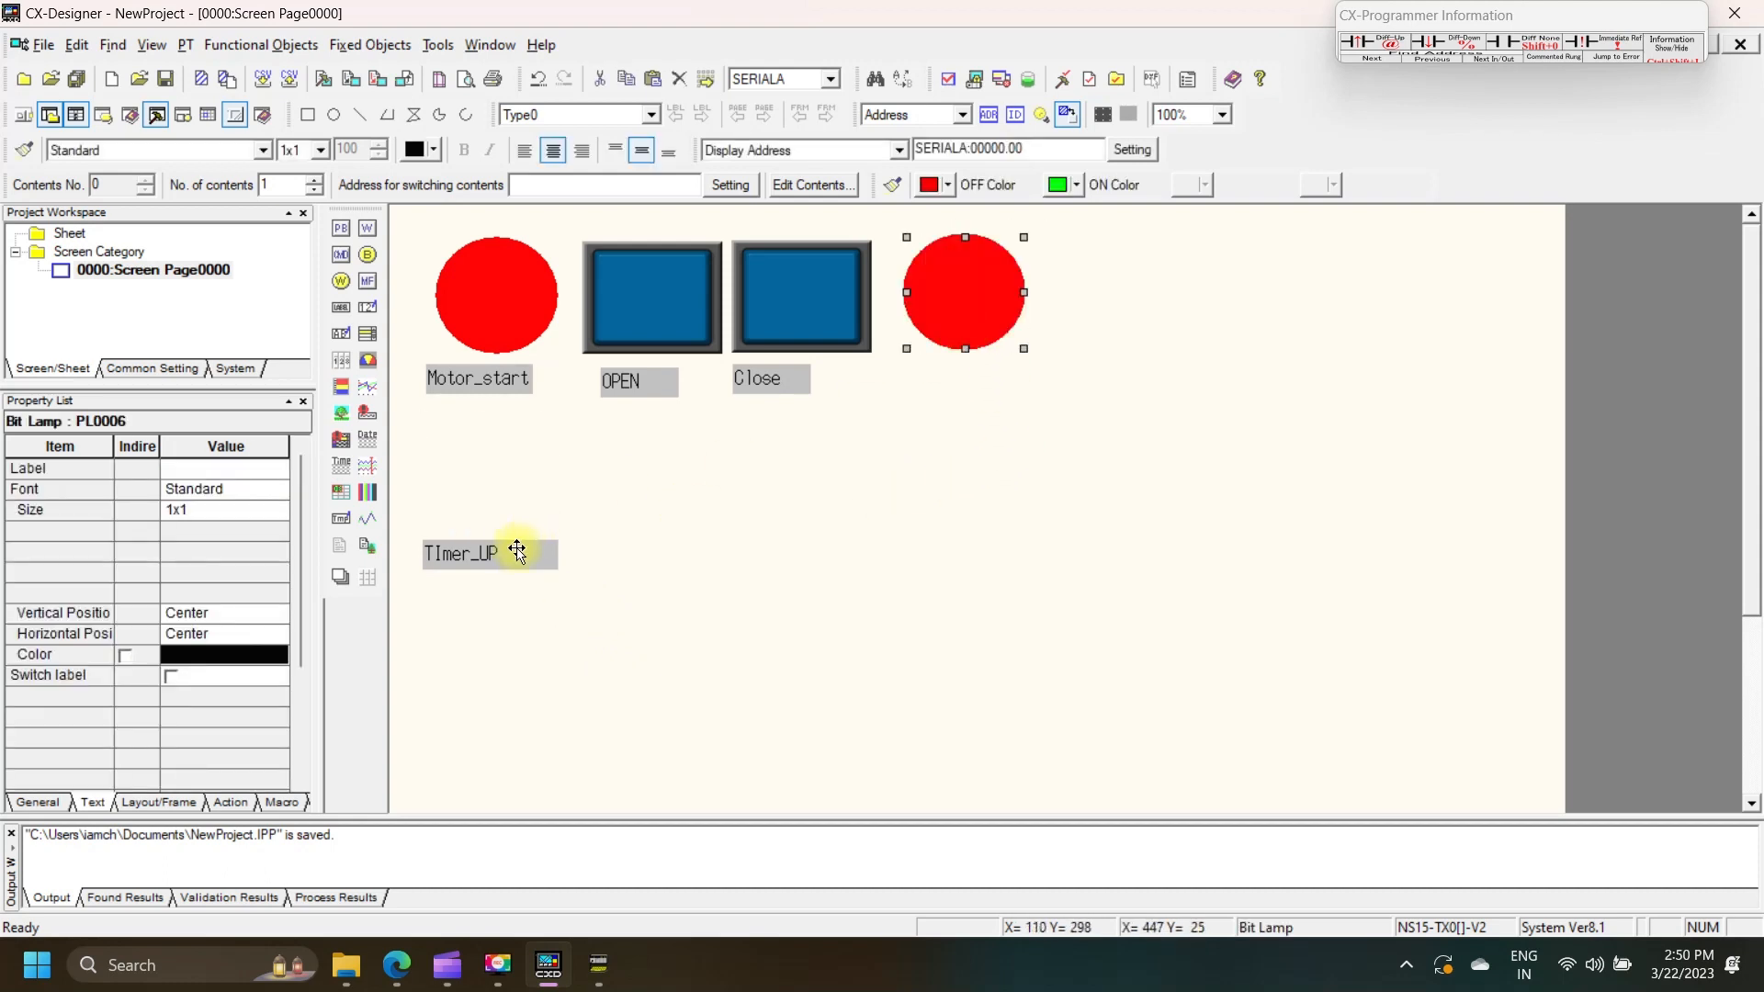
left_click_drag(517, 551, 1012, 378)
left_click(964, 547)
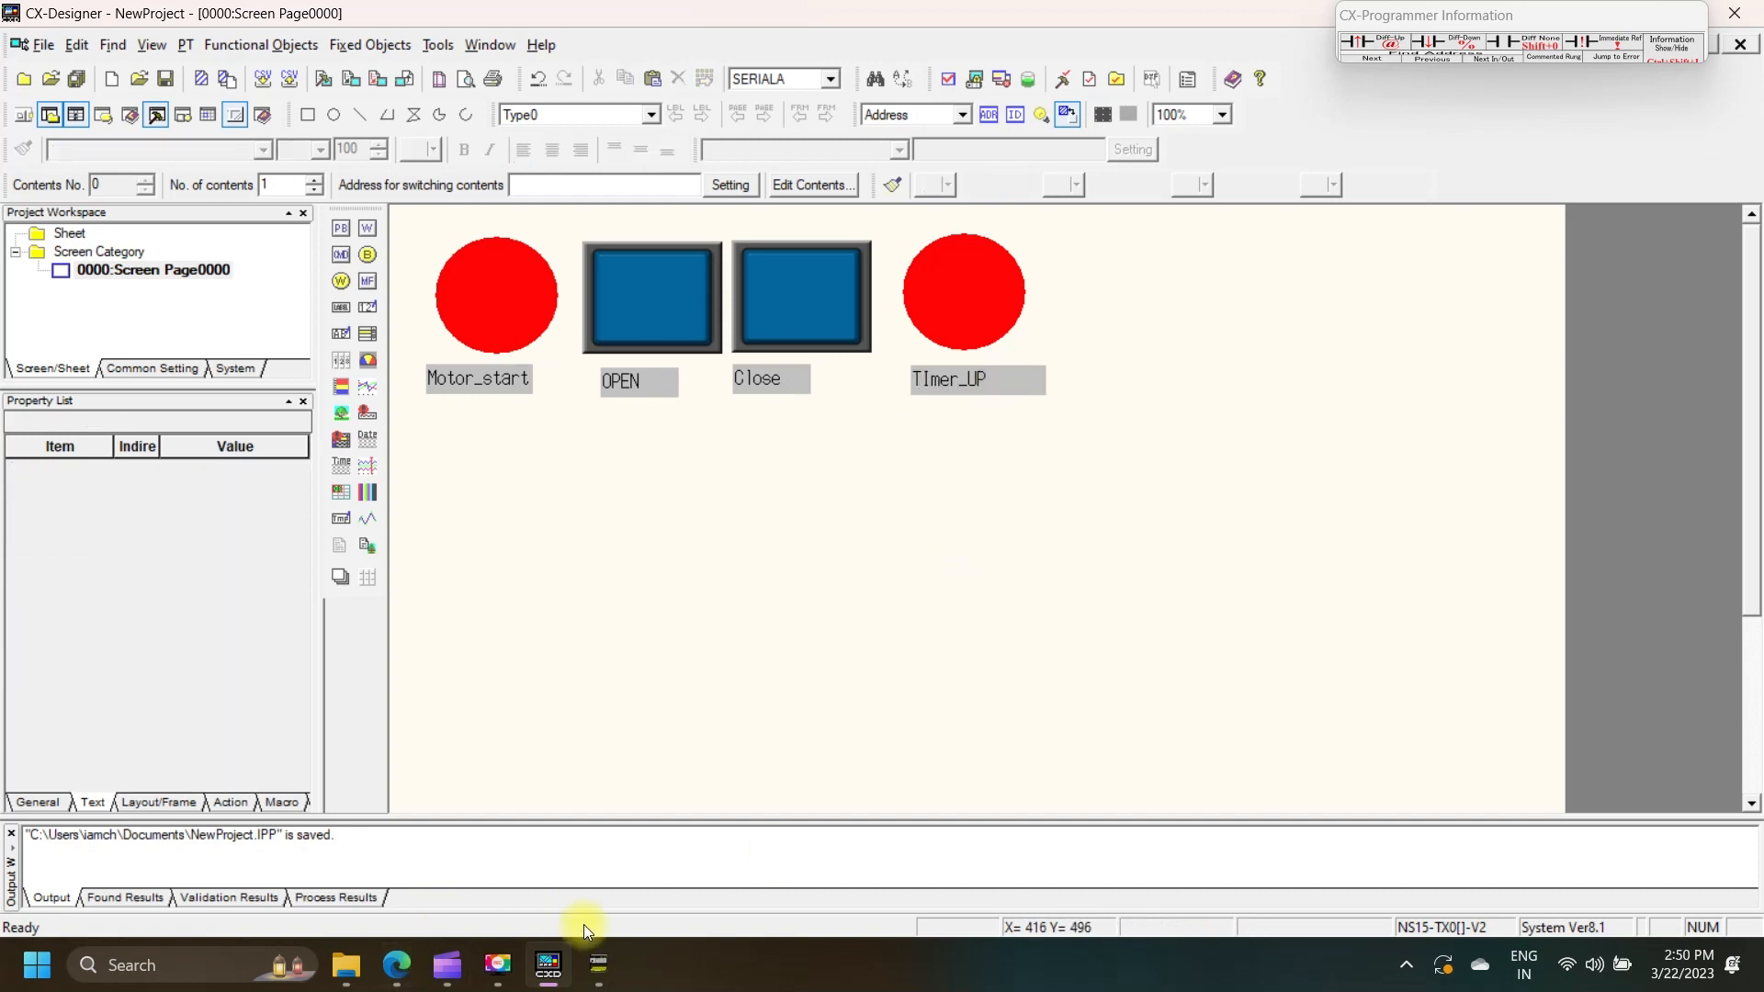
- Duplicate the TImer_UP lamp, place the copy to its right and label it "1 second pulse"
left_click(960, 317)
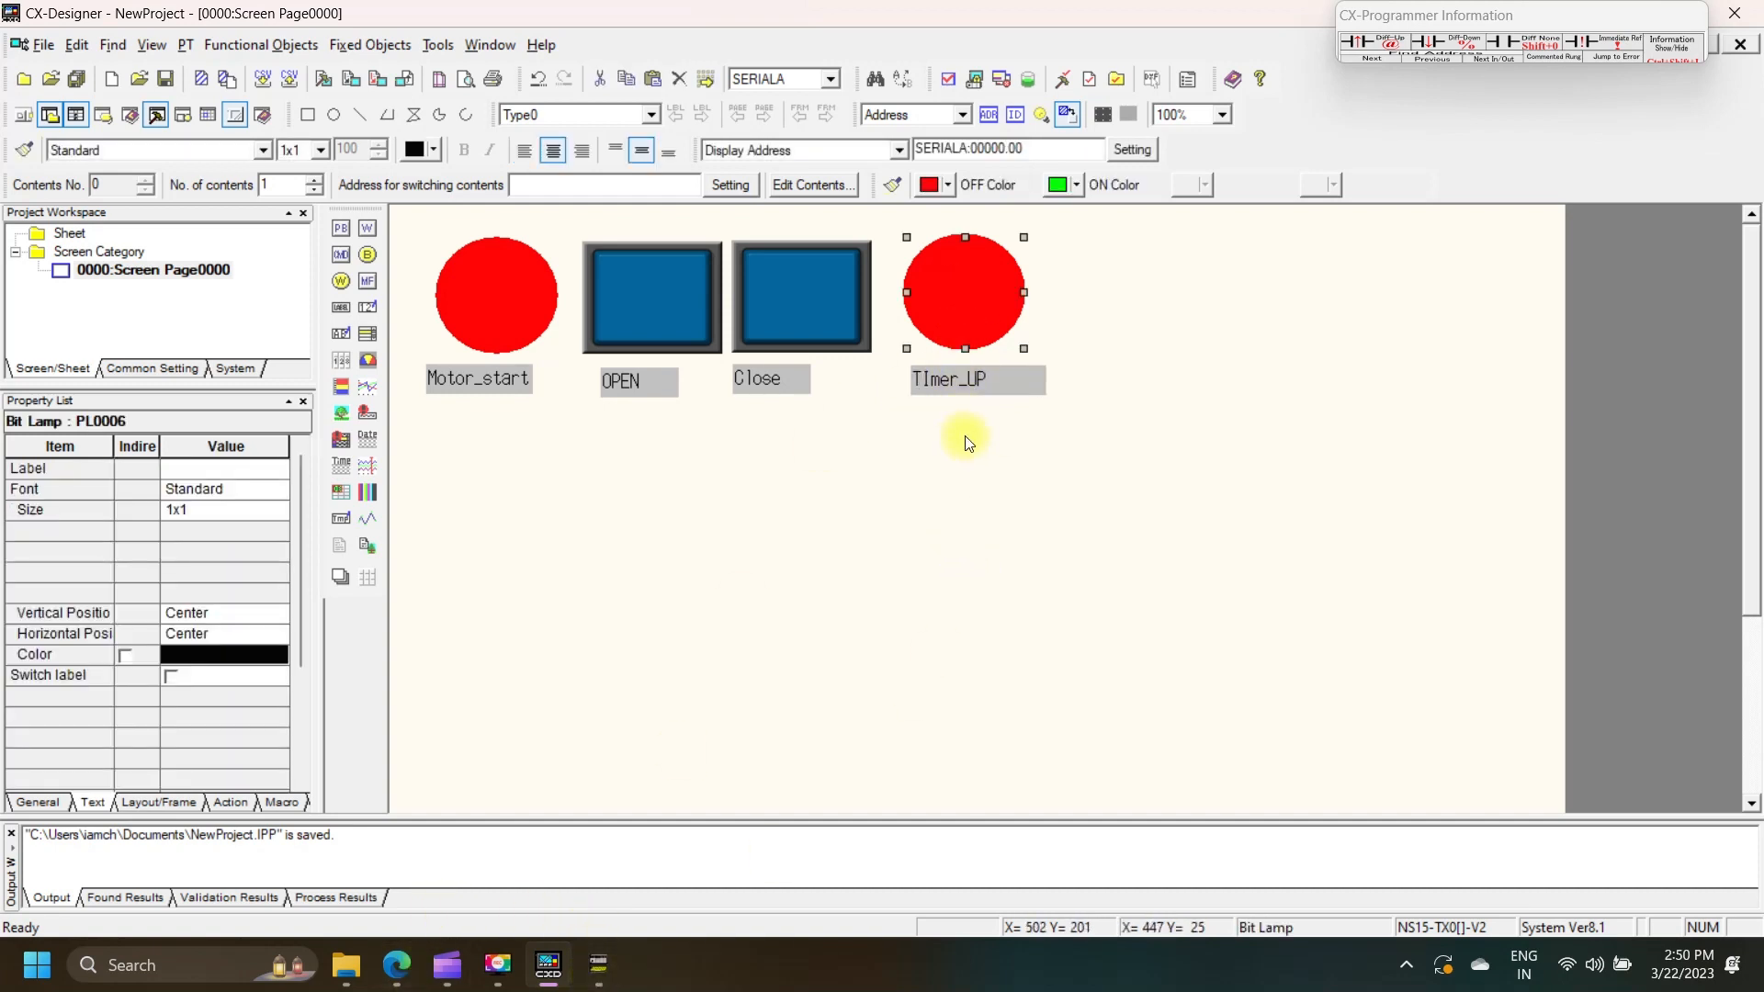
left_click(487, 487)
key("ctrl+v")
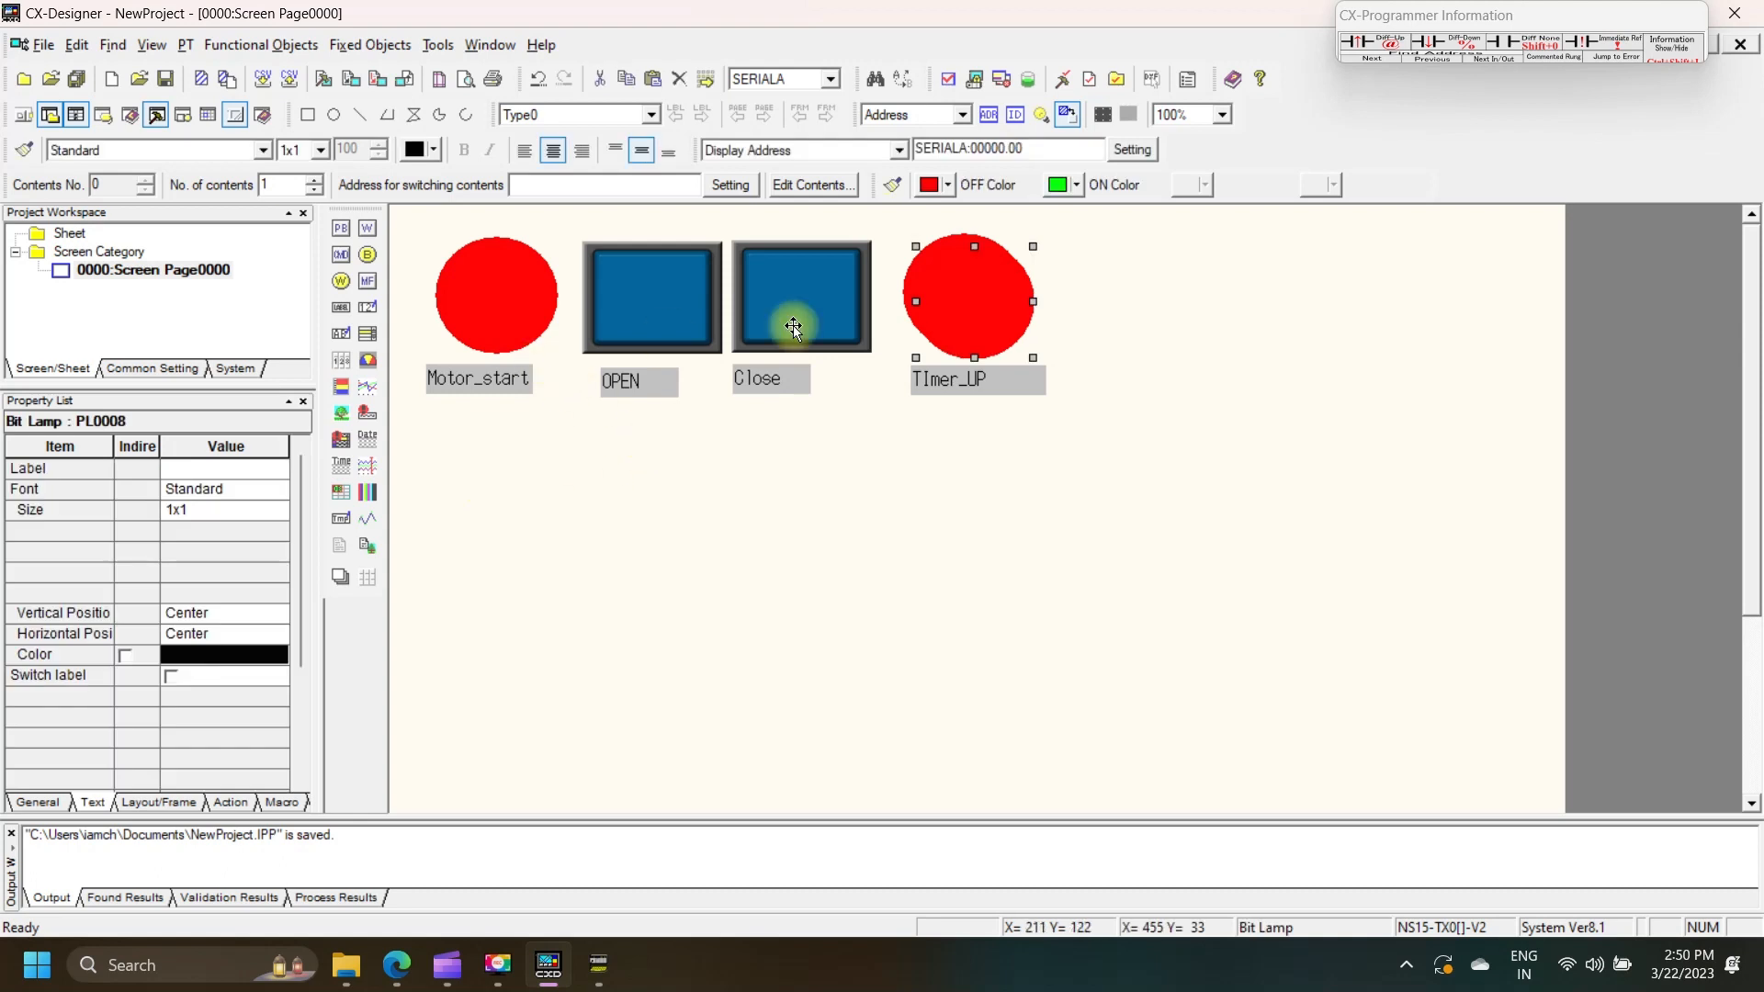
left_click_drag(993, 329, 1190, 329)
left_click(1008, 726)
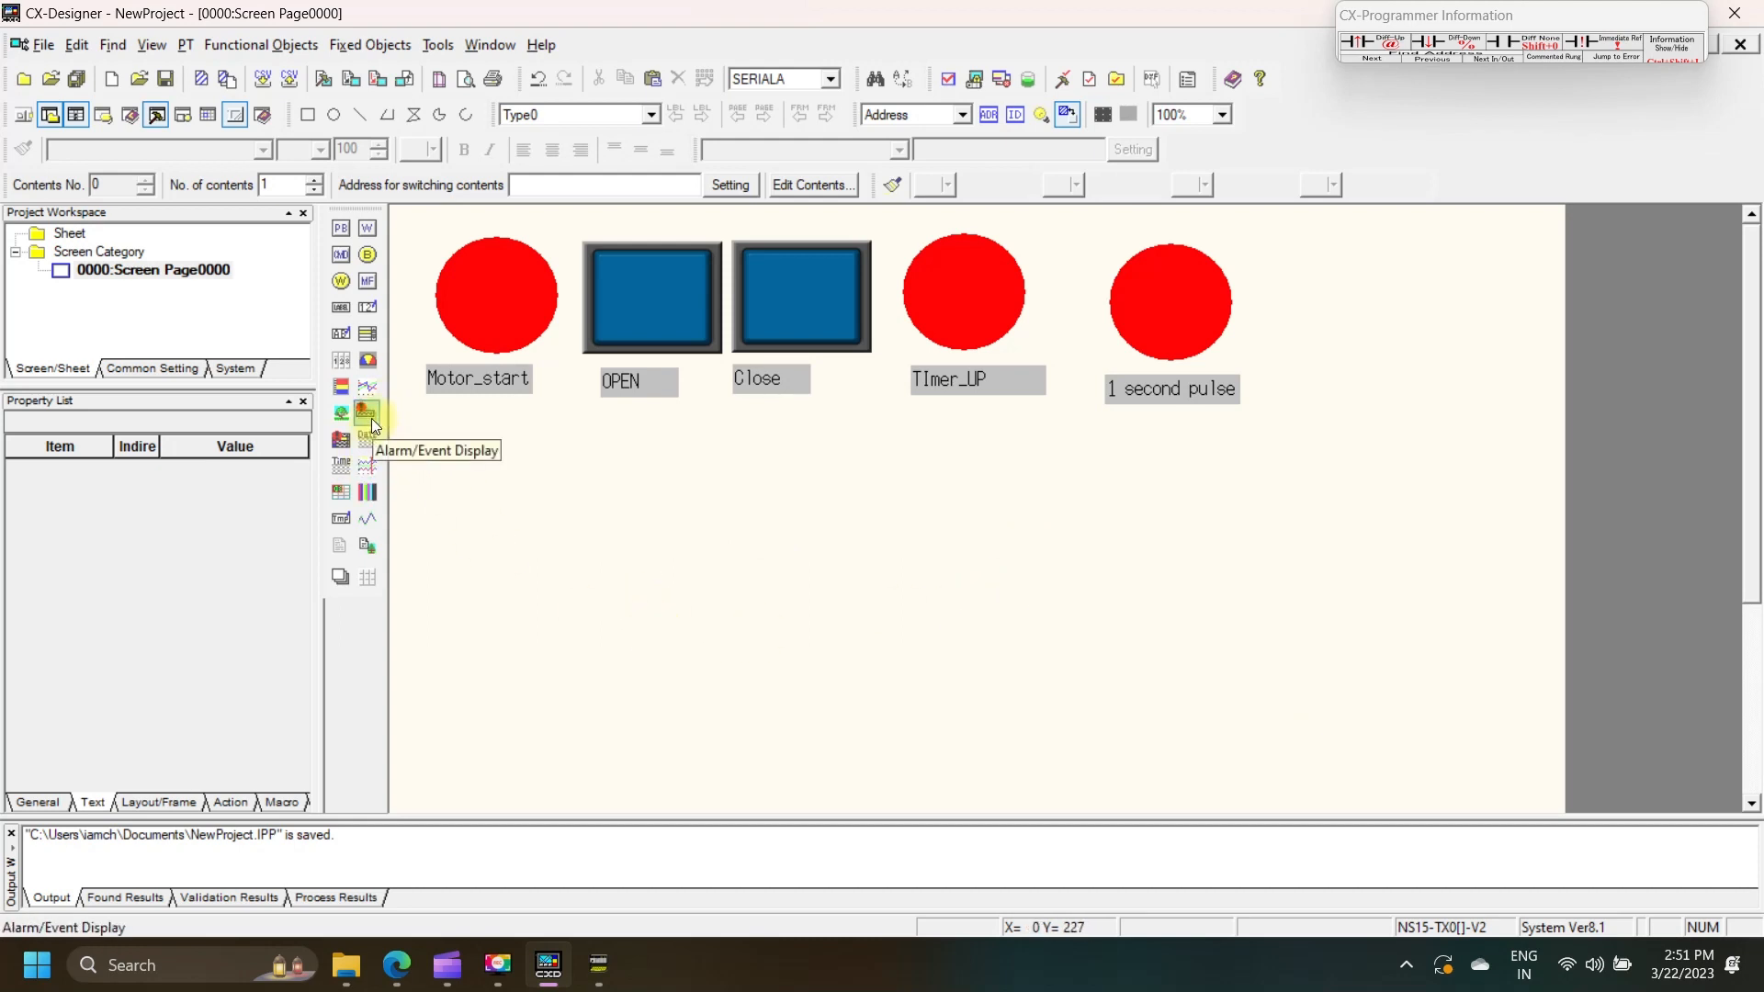
- Draw a wide Data Log Graph beneath the row of lamps and buttons, and move it close under their labels
left_click(366, 468)
left_click_drag(474, 454, 1211, 795)
scroll(1103, 705, "down", 1)
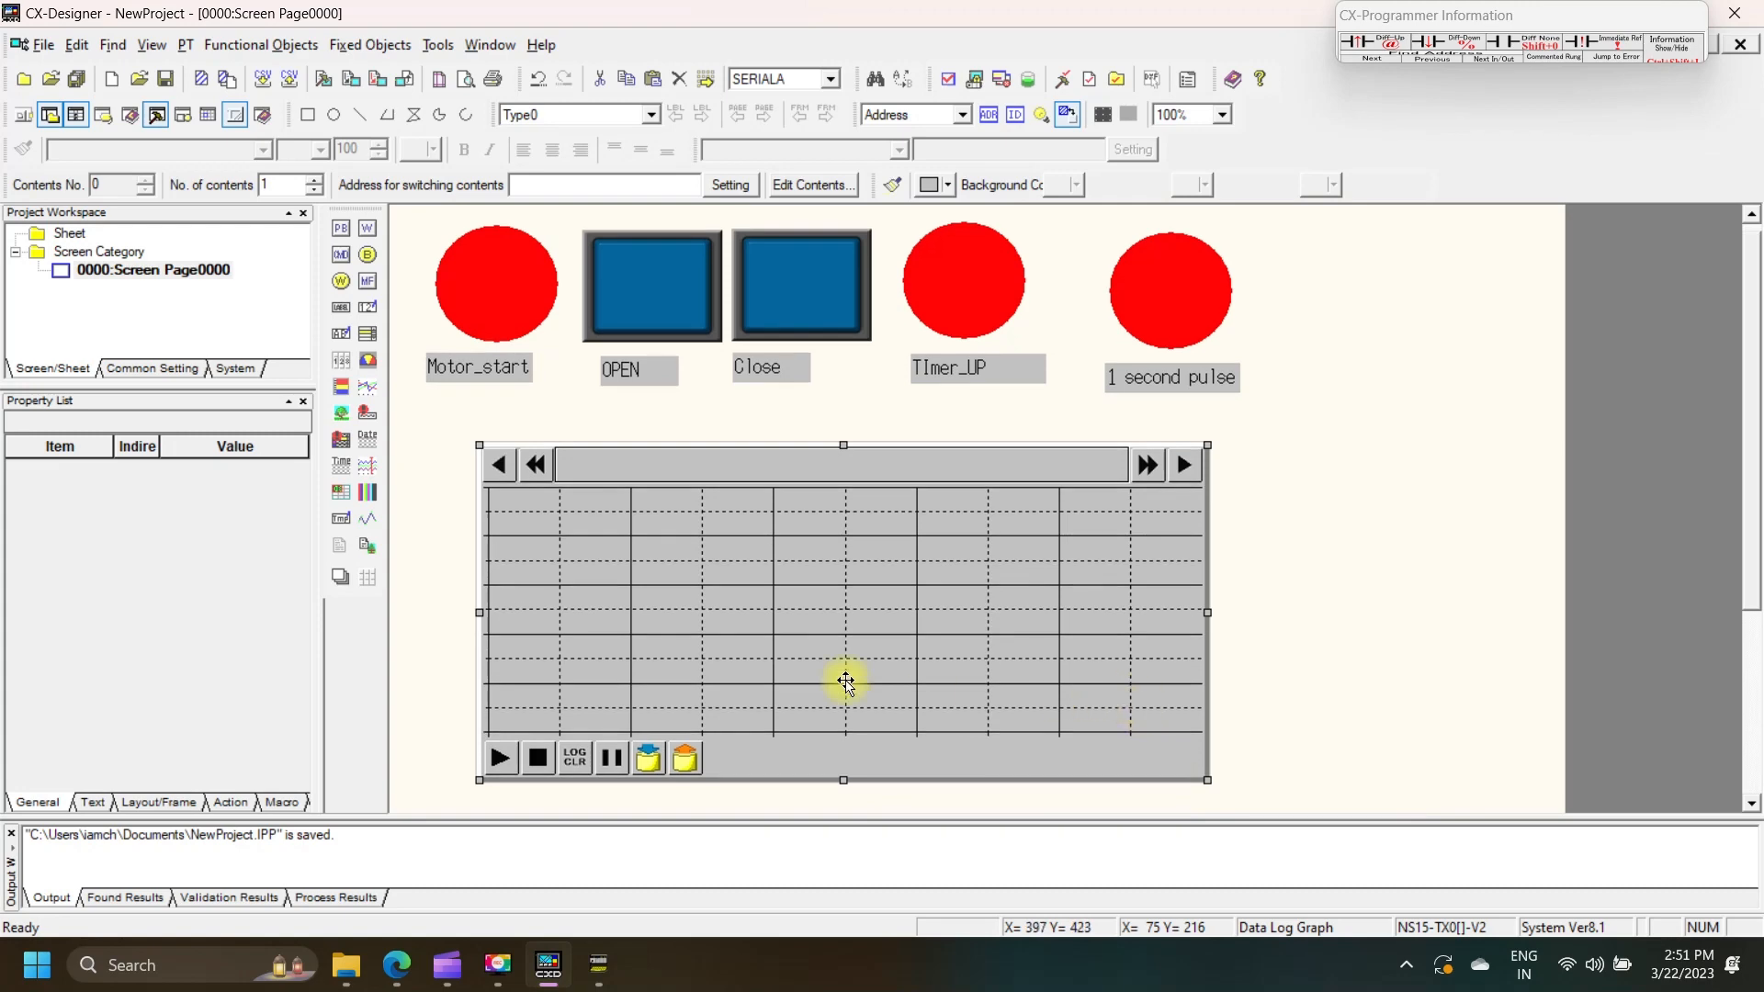
left_click_drag(823, 662, 803, 624)
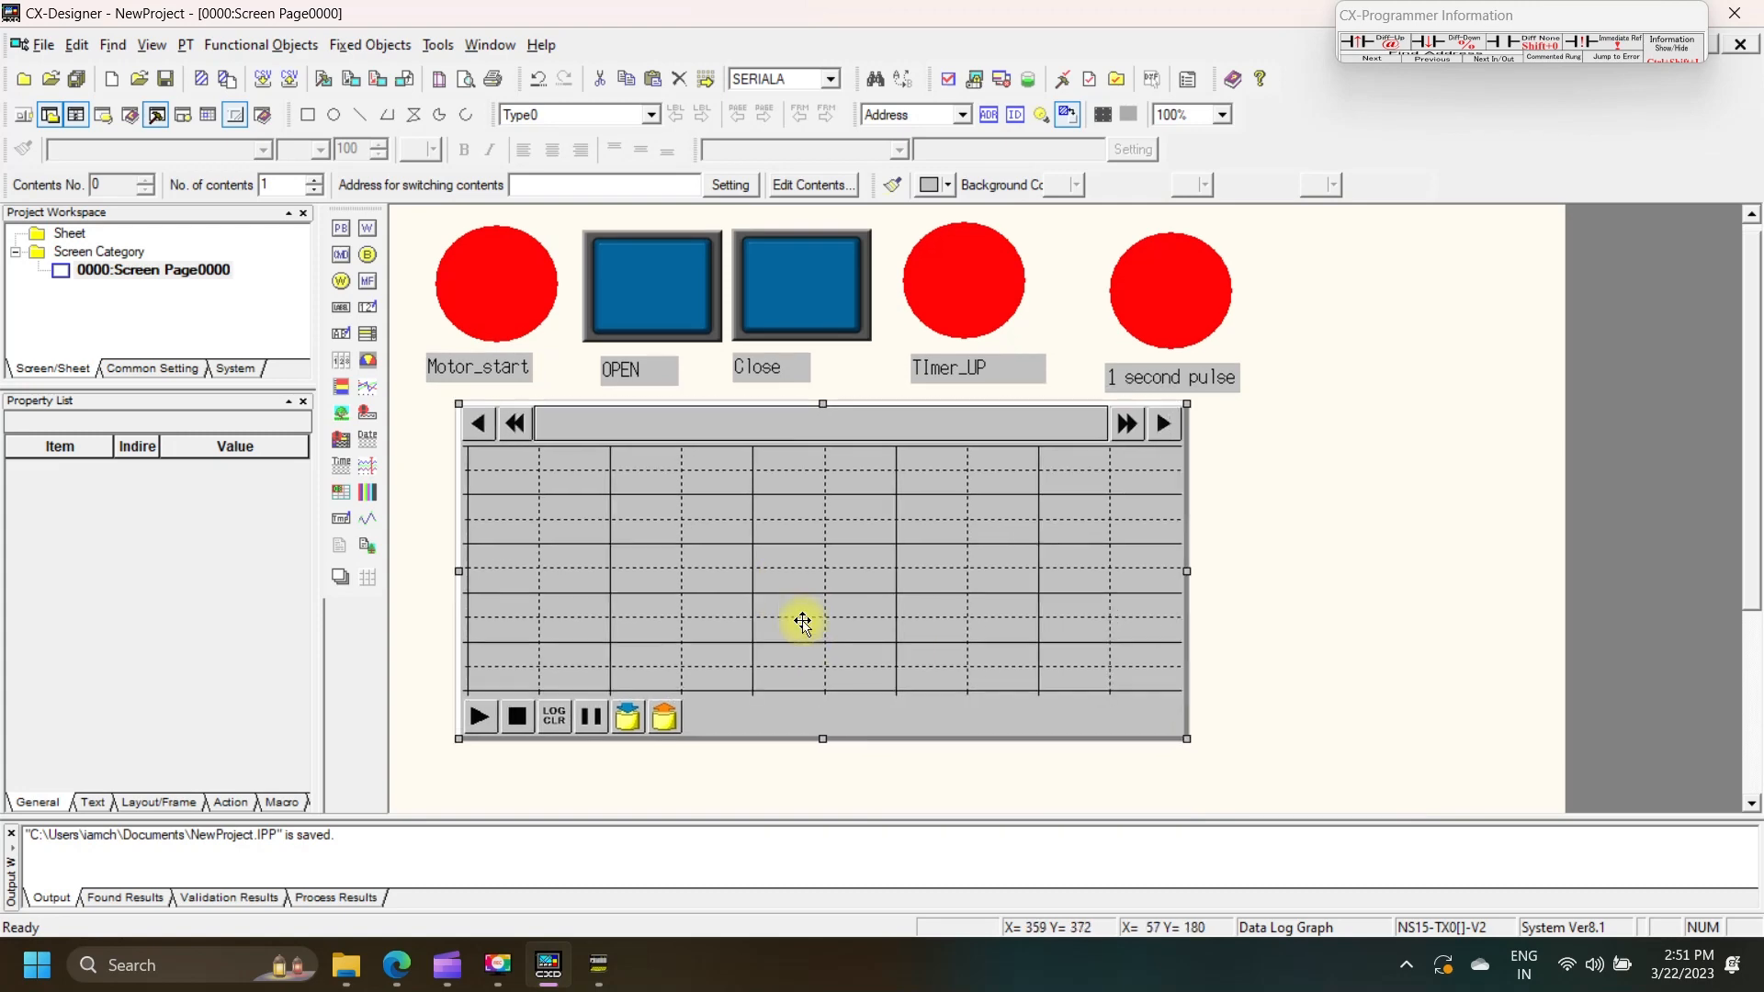
- Register a new data log group, Group1, for the graph and start adding a log address to it
double_click(802, 621)
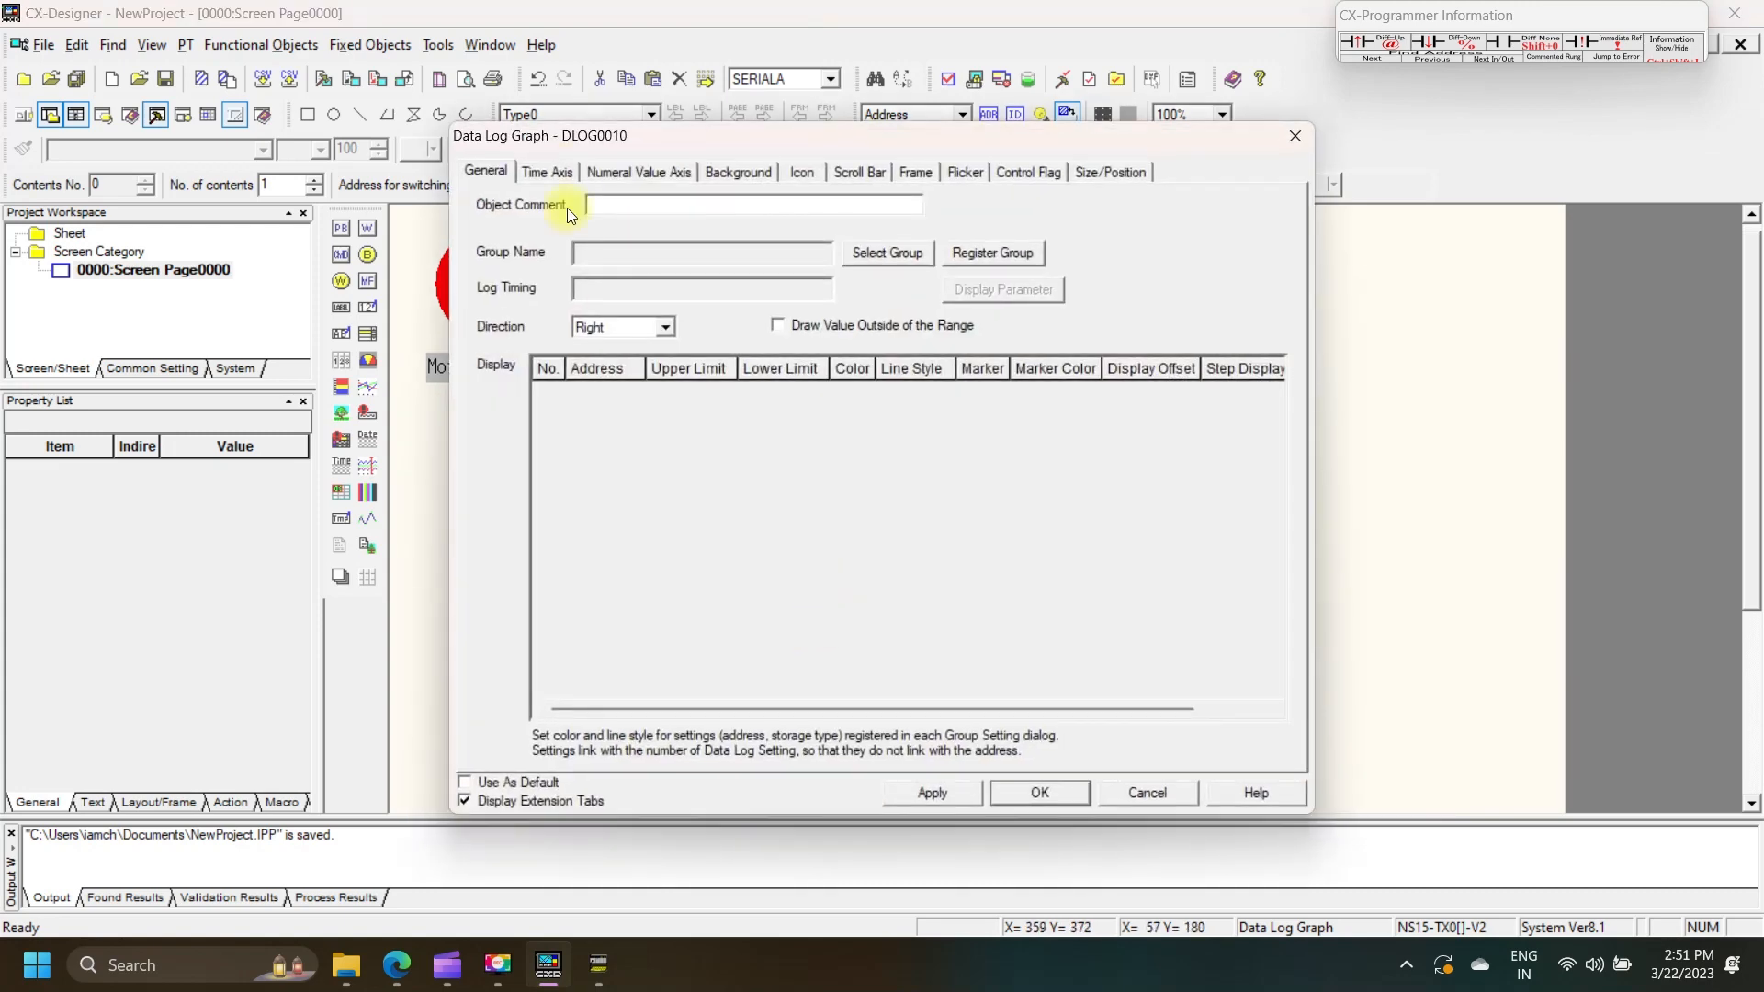
left_click(989, 259)
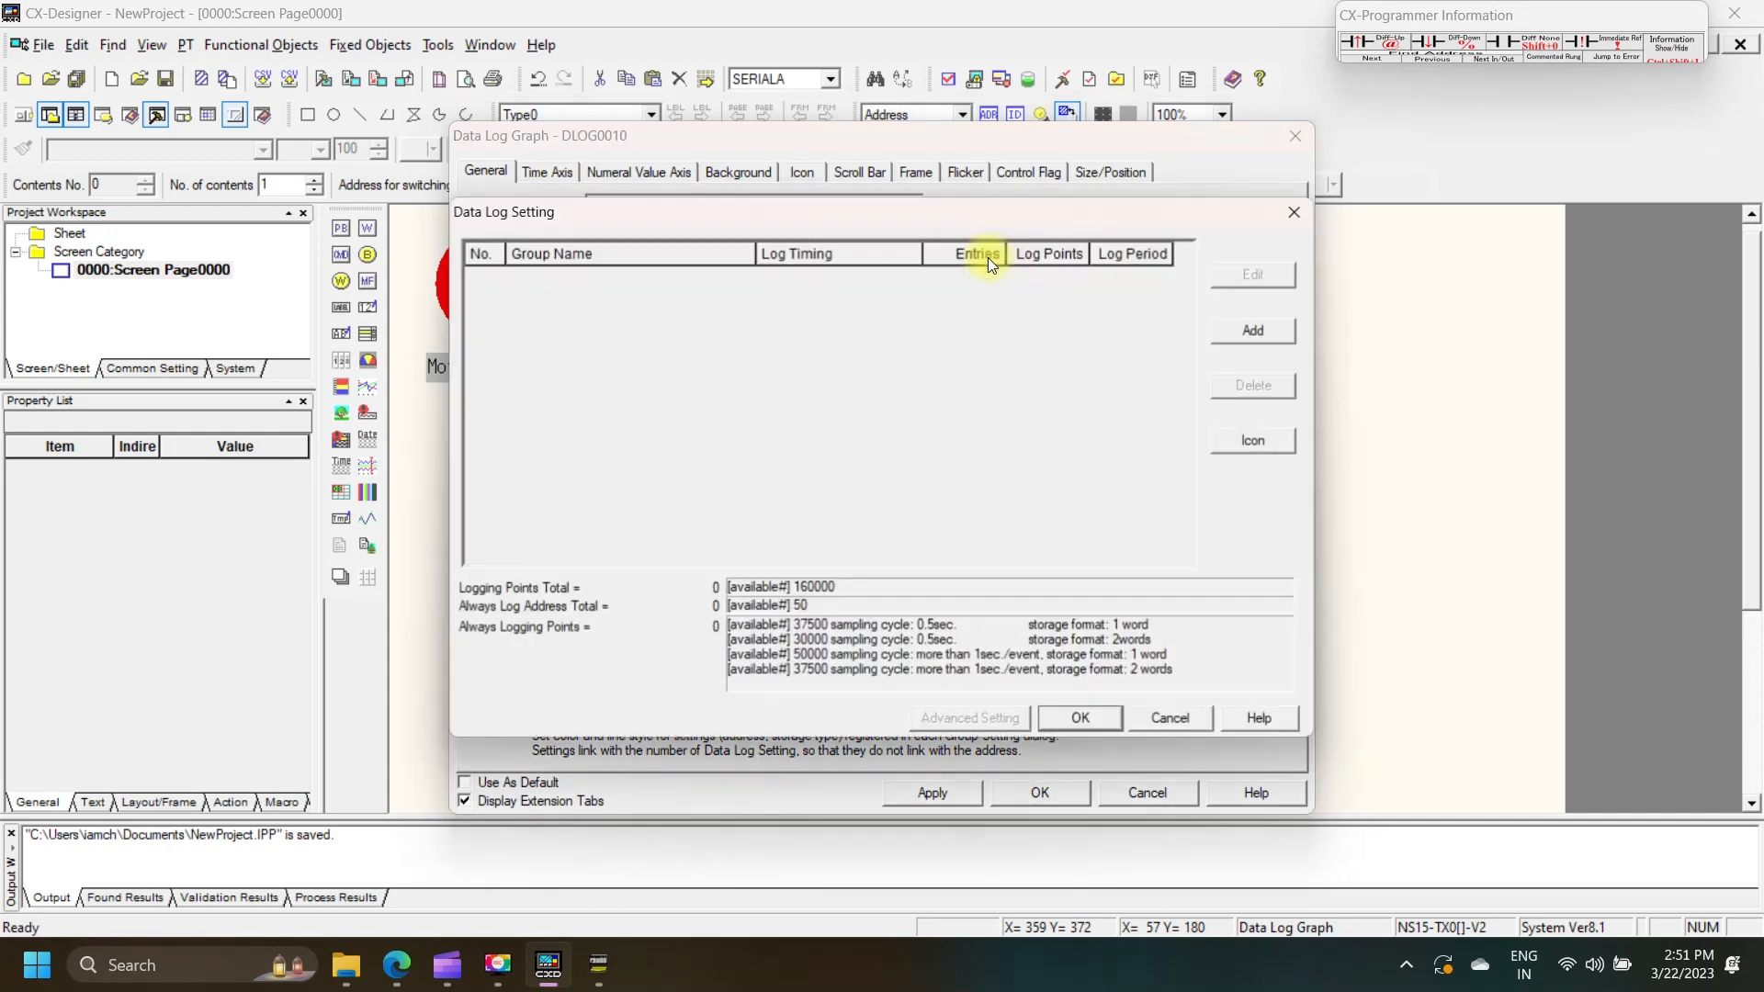
left_click(1254, 328)
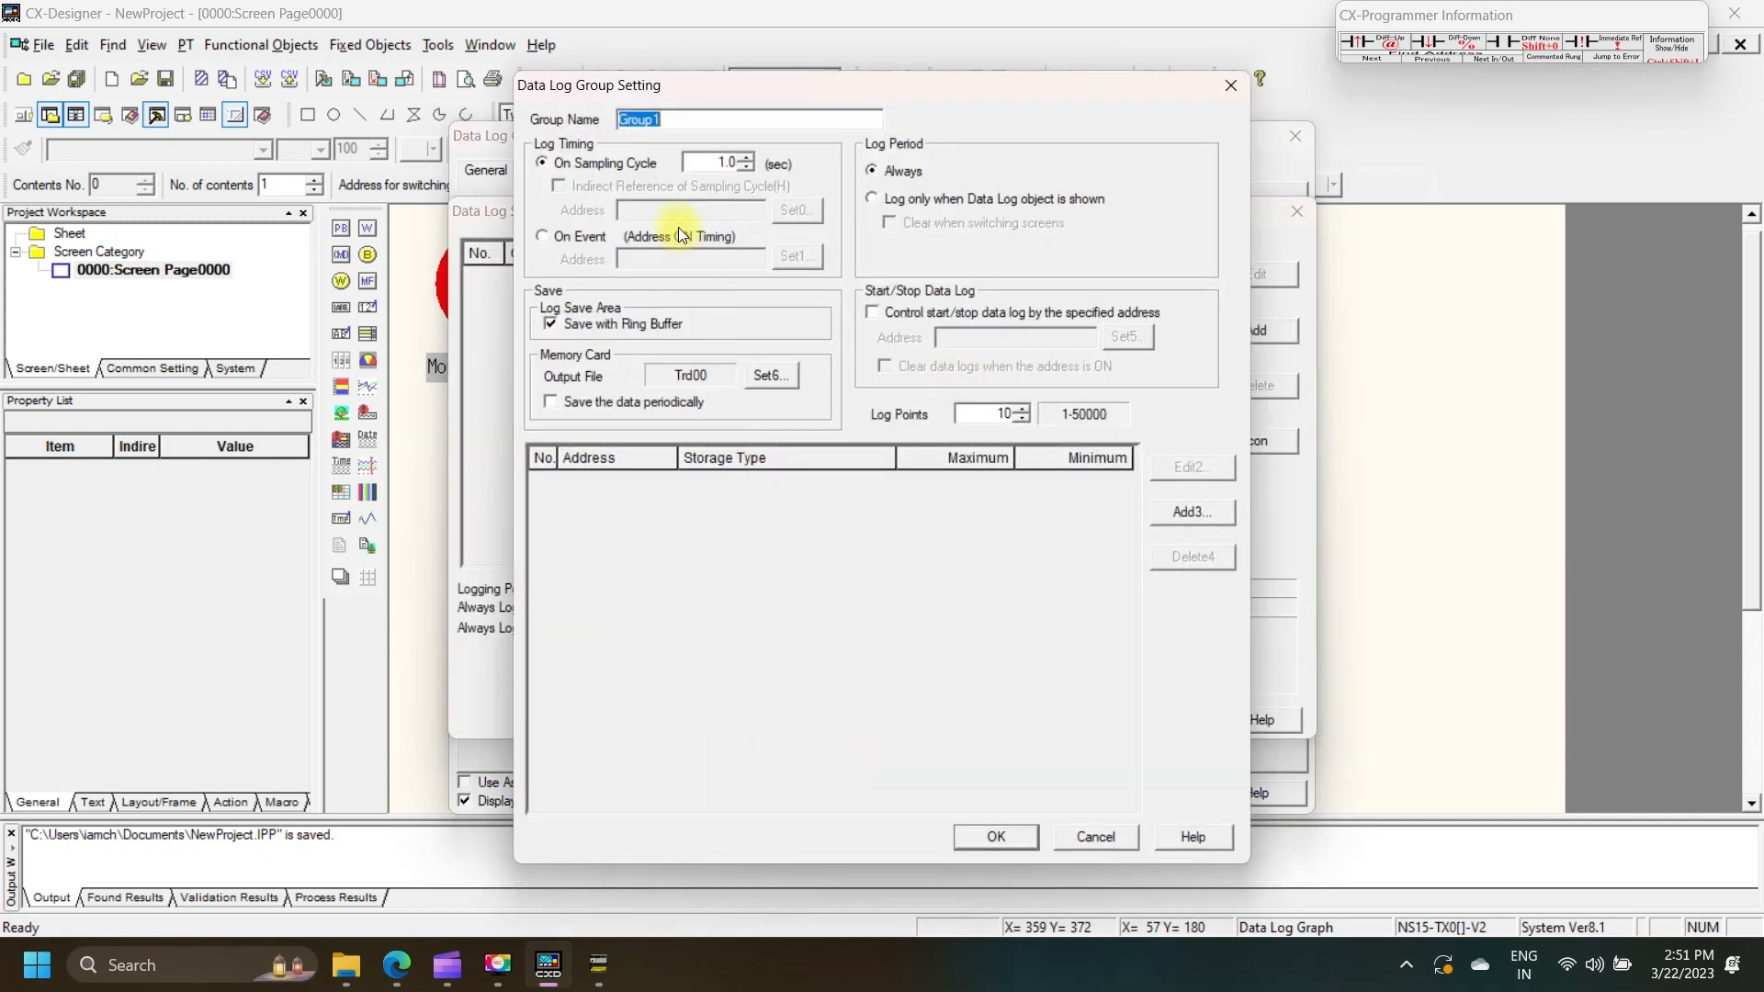
left_click(1188, 510)
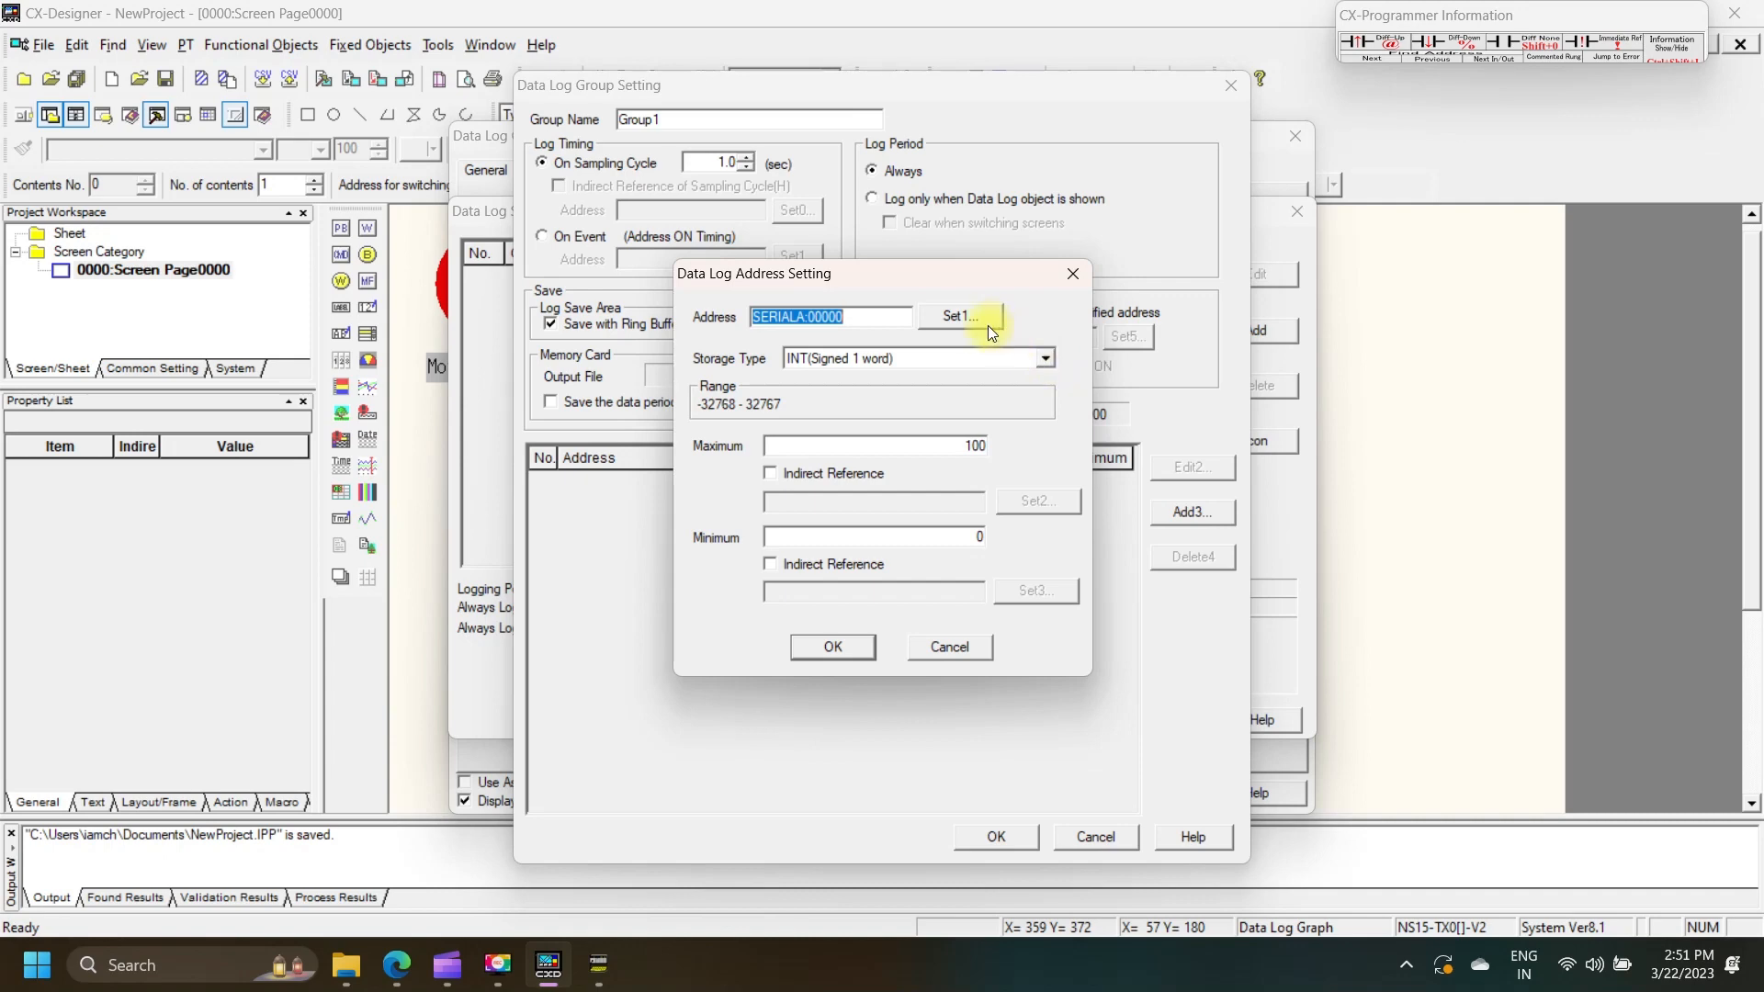
- Switch to CX-Programmer to check the timer number of the TIM instruction, and return to CX-Designer
left_click(596, 977)
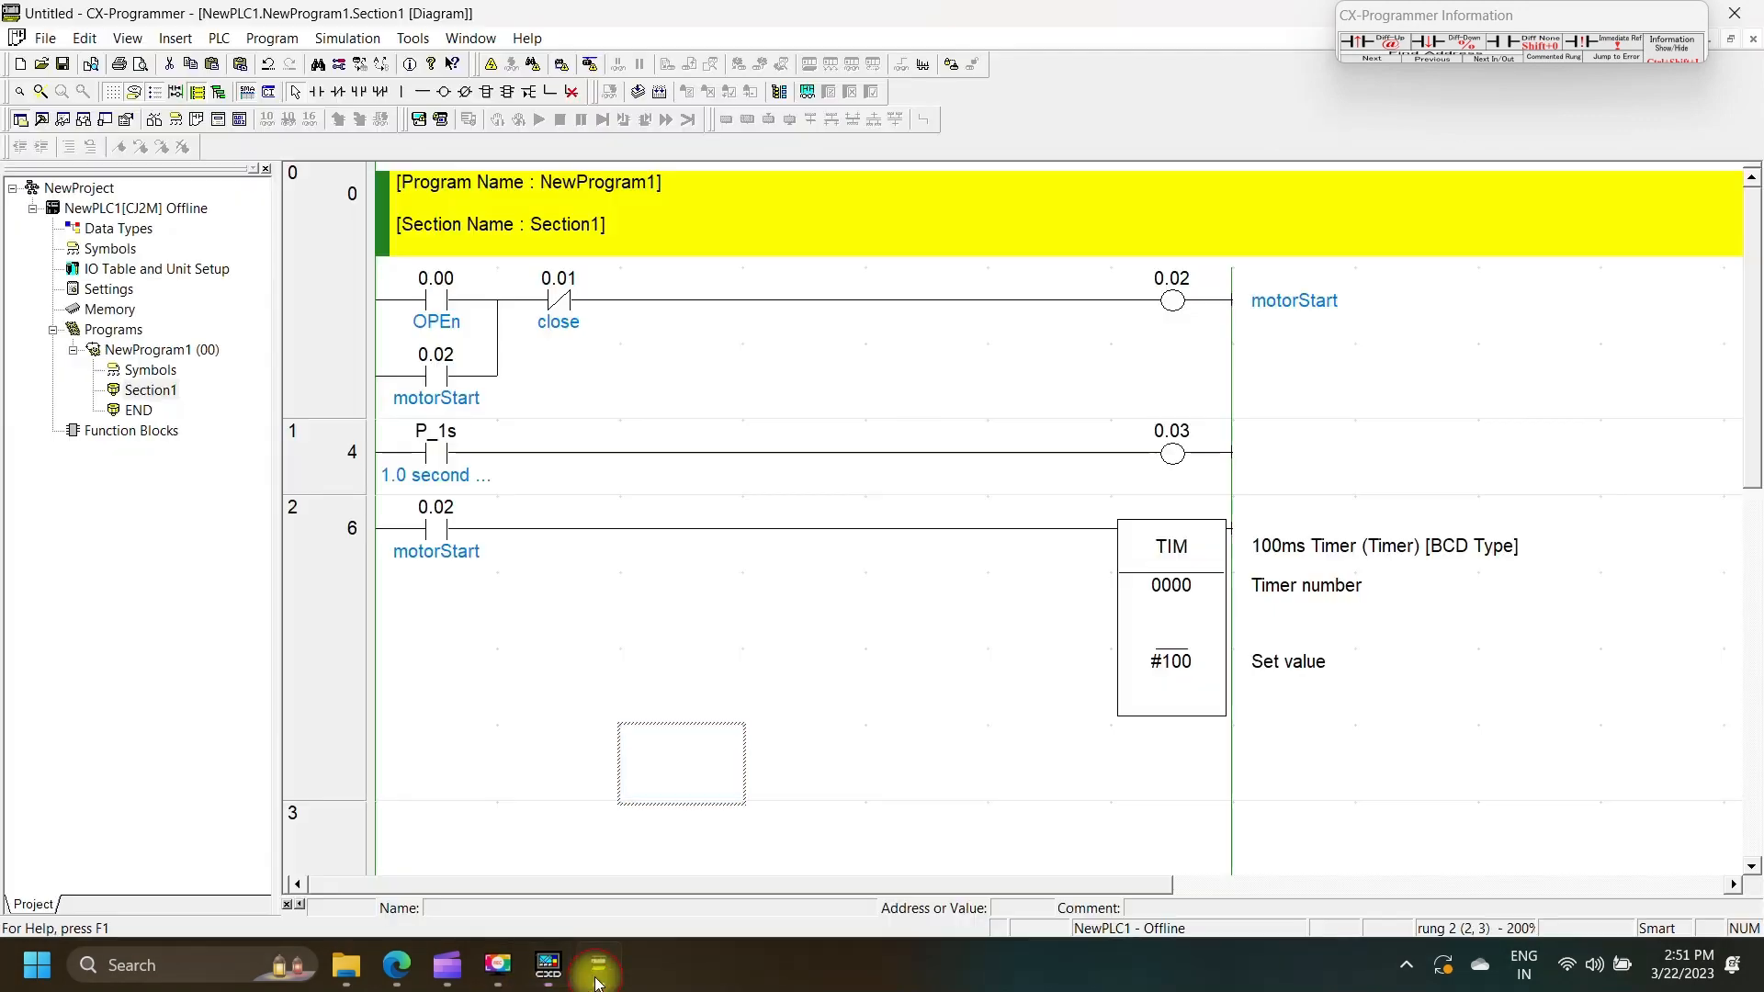
double_click(1177, 588)
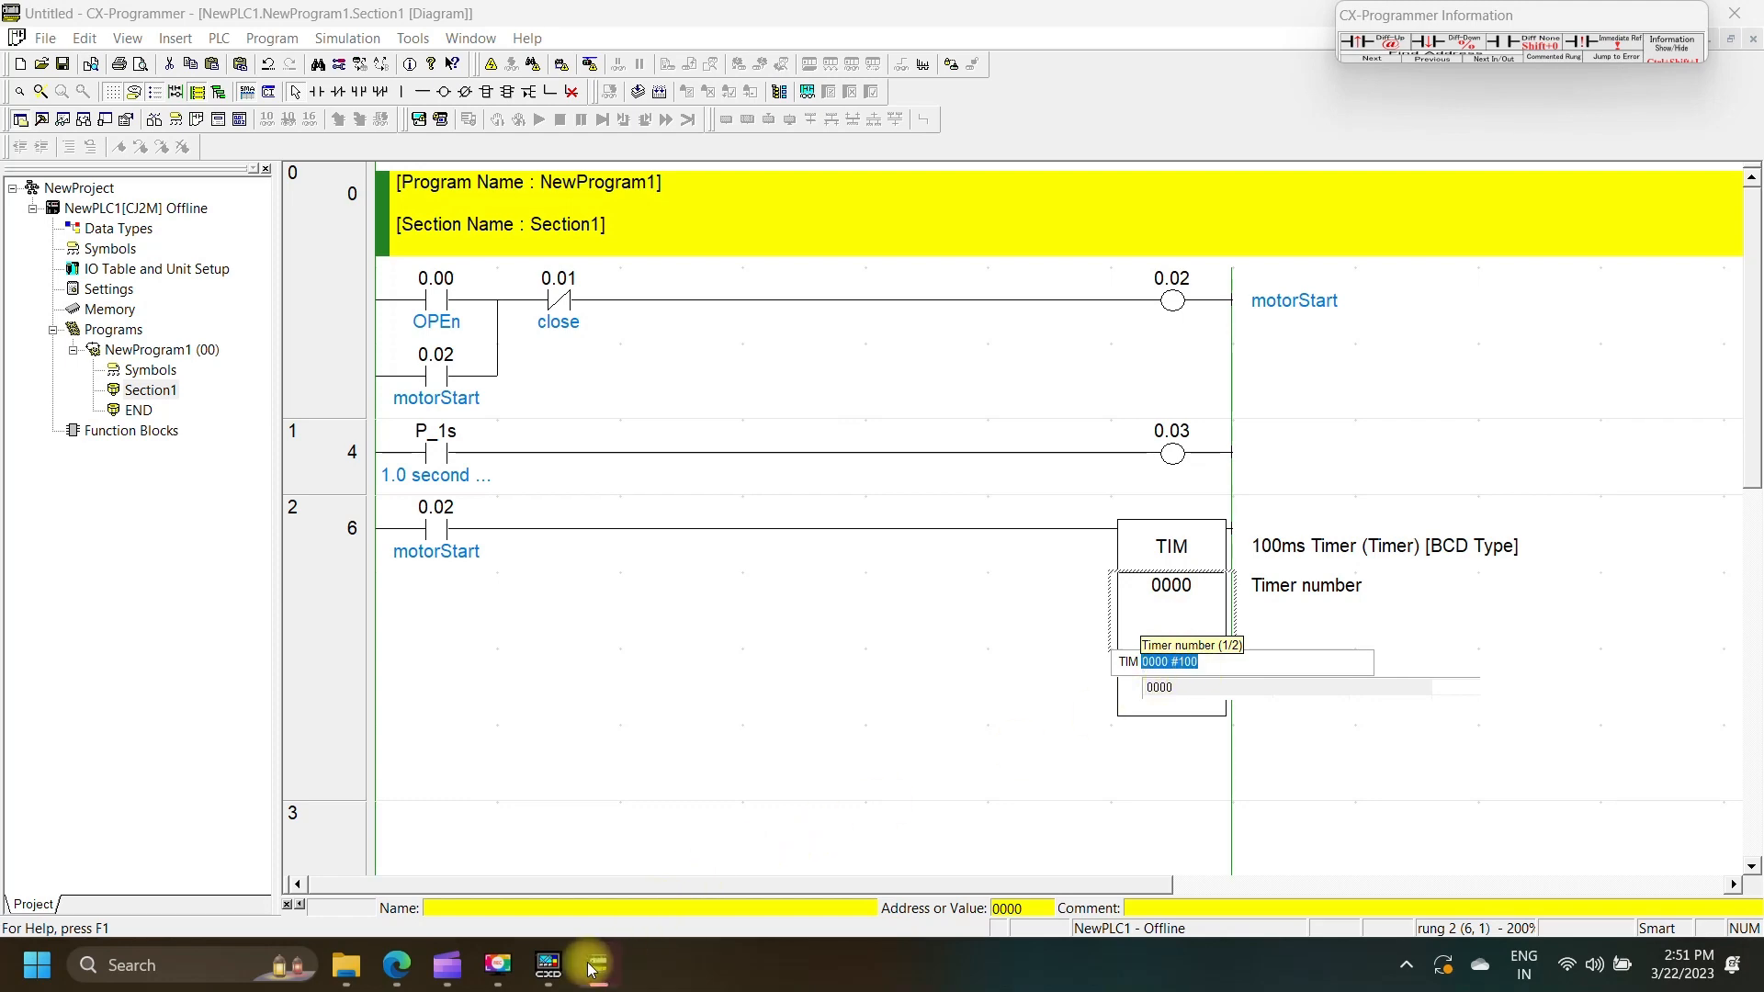
left_click(548, 969)
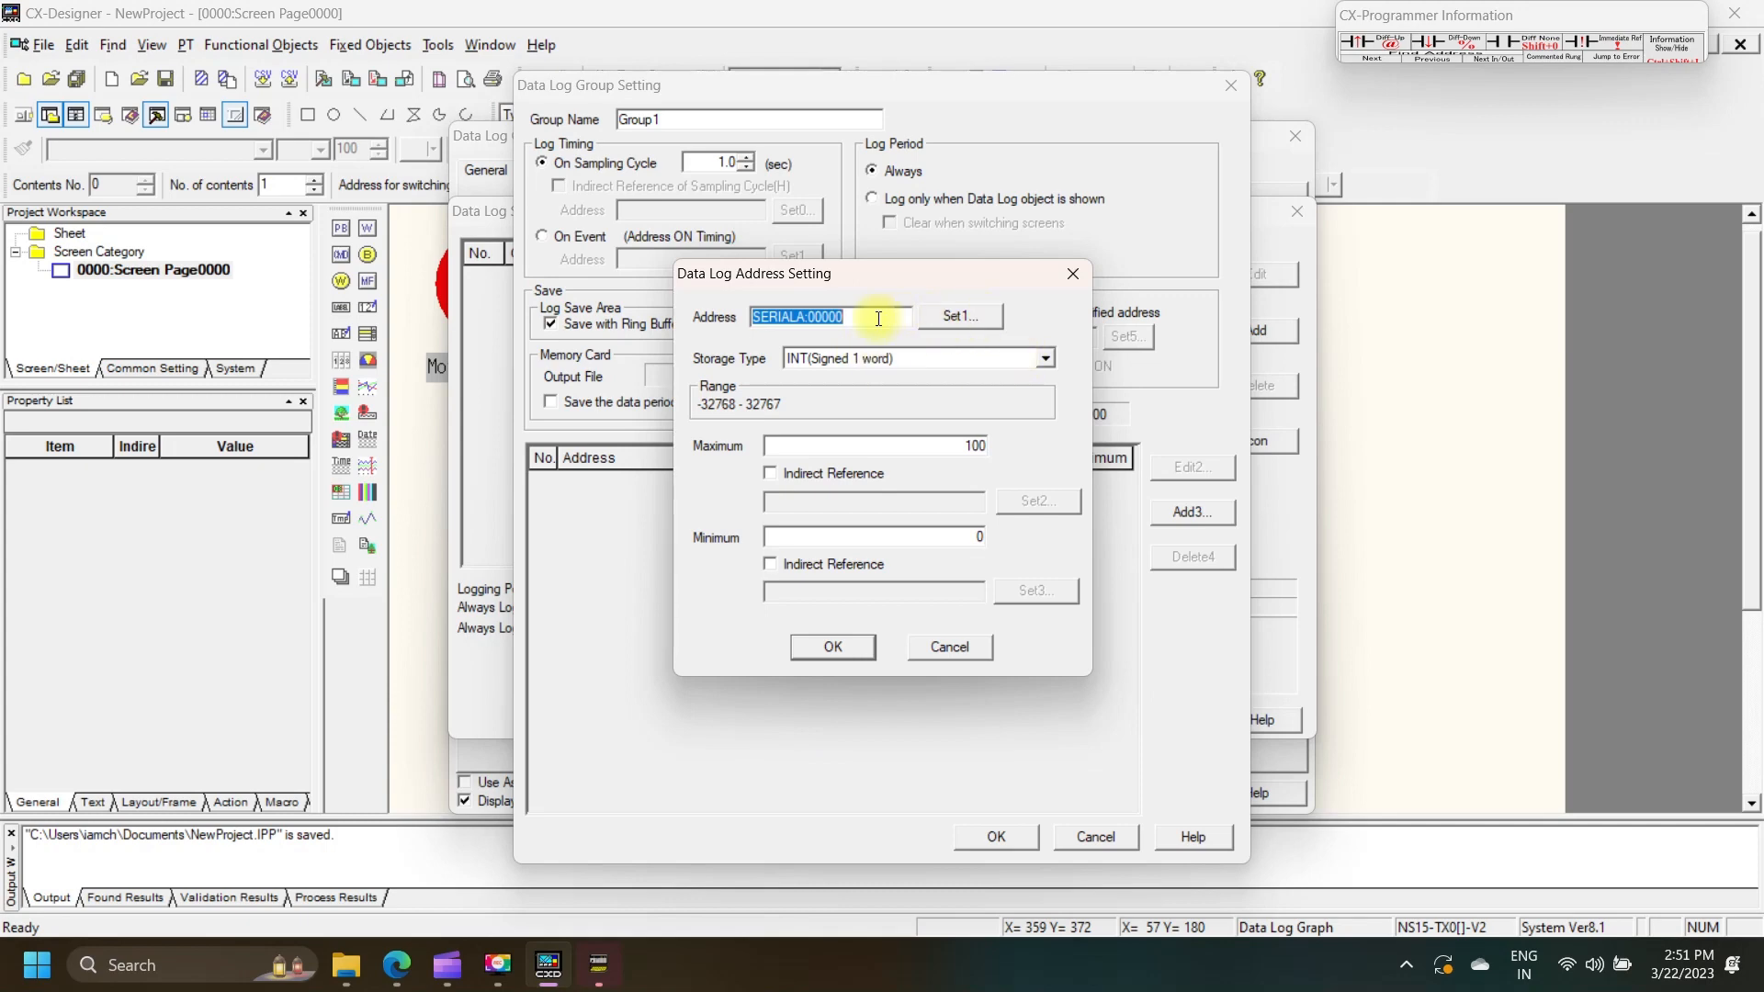
- Set the data log address to word 0 of the TIM:Timer area on host SERIALA, rechecking the ladder's timer number
left_click(930, 324)
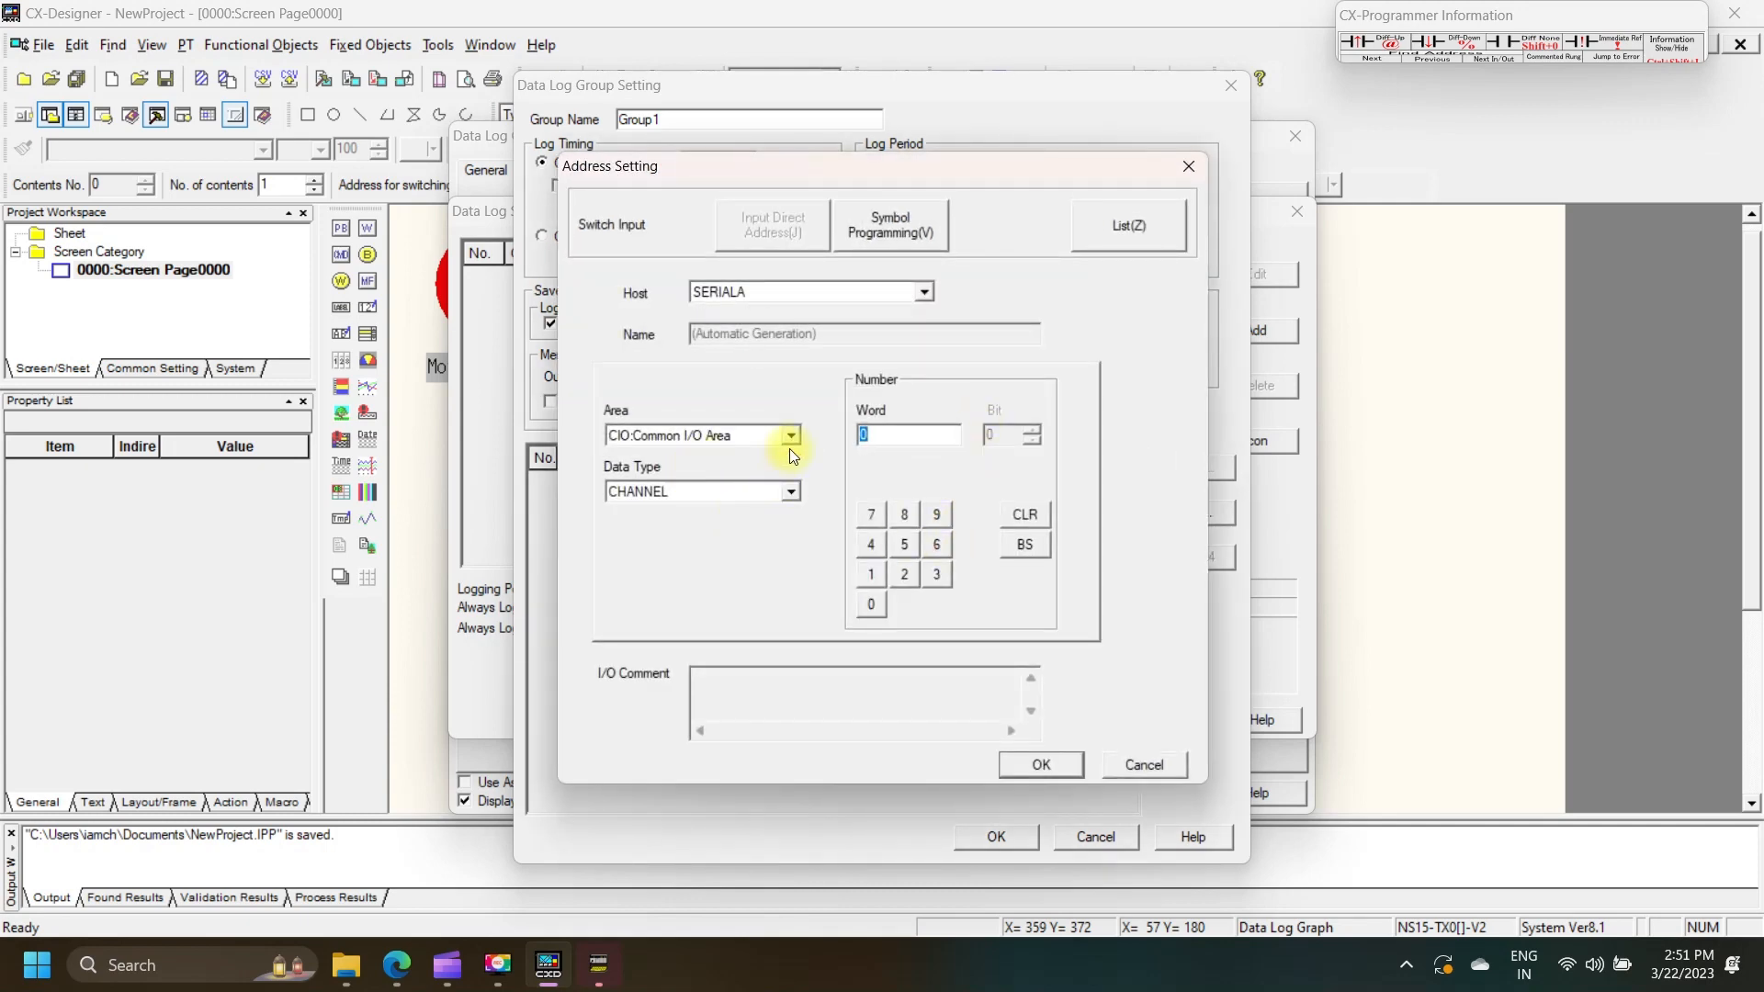
left_click(791, 436)
left_click(716, 521)
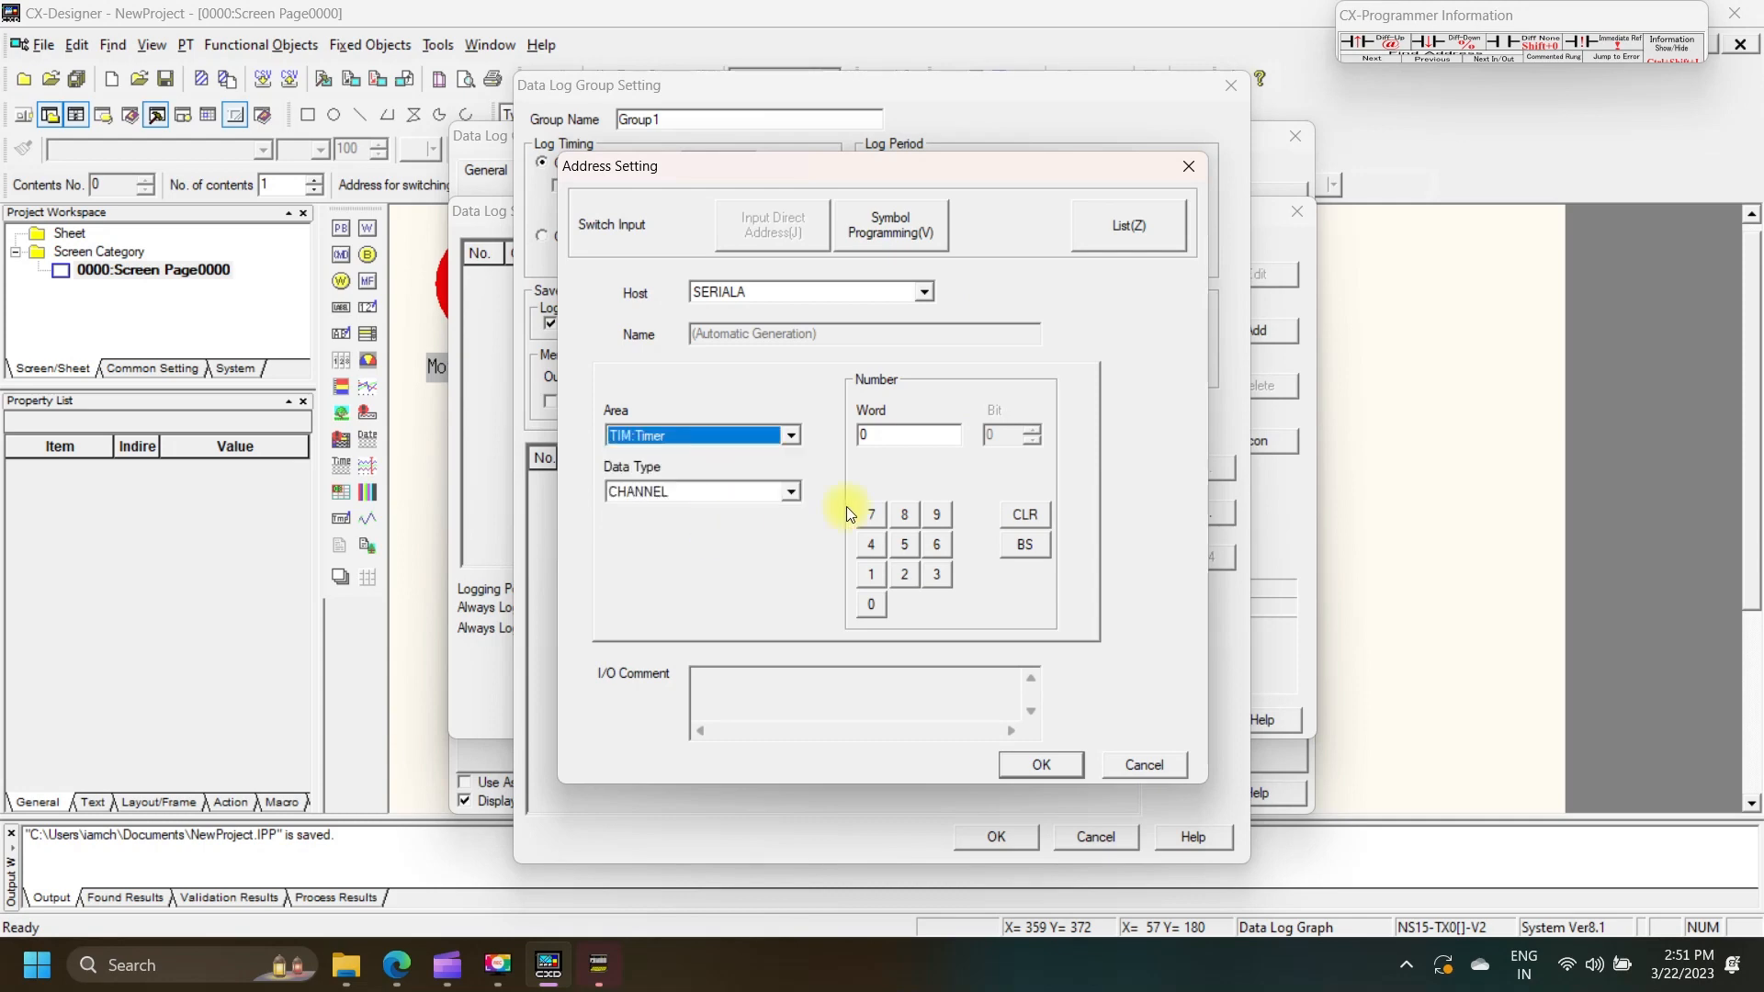
left_click(909, 435)
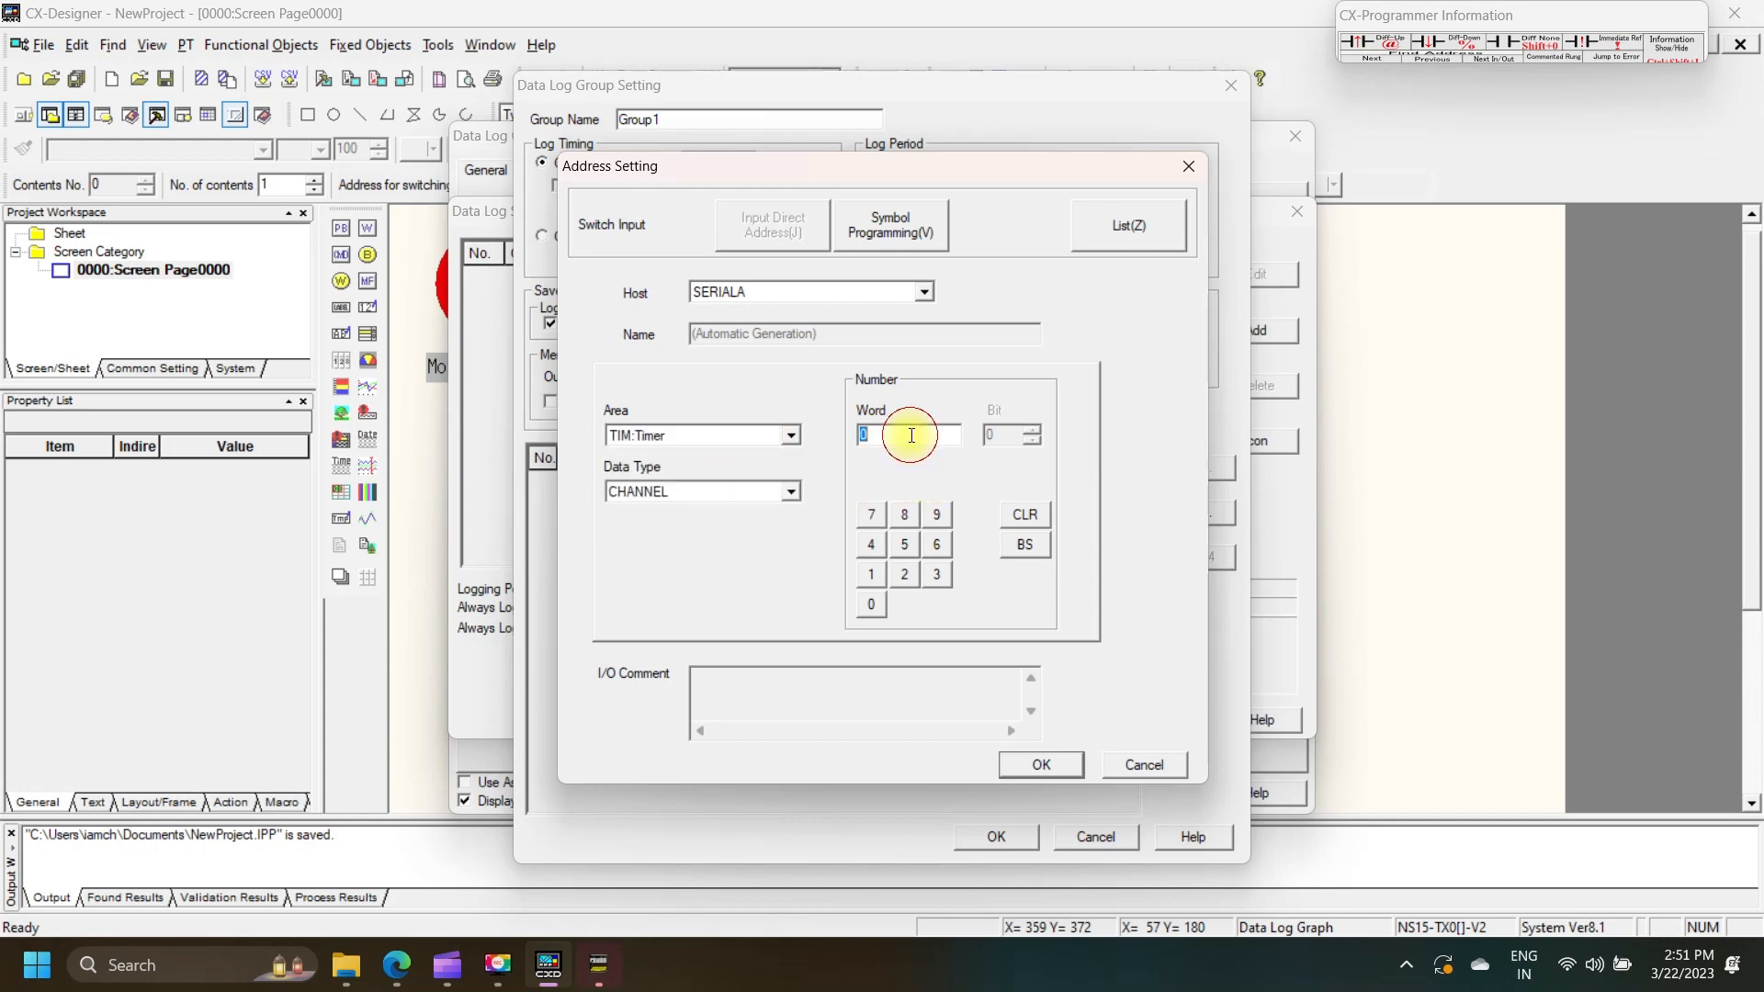
left_click(594, 982)
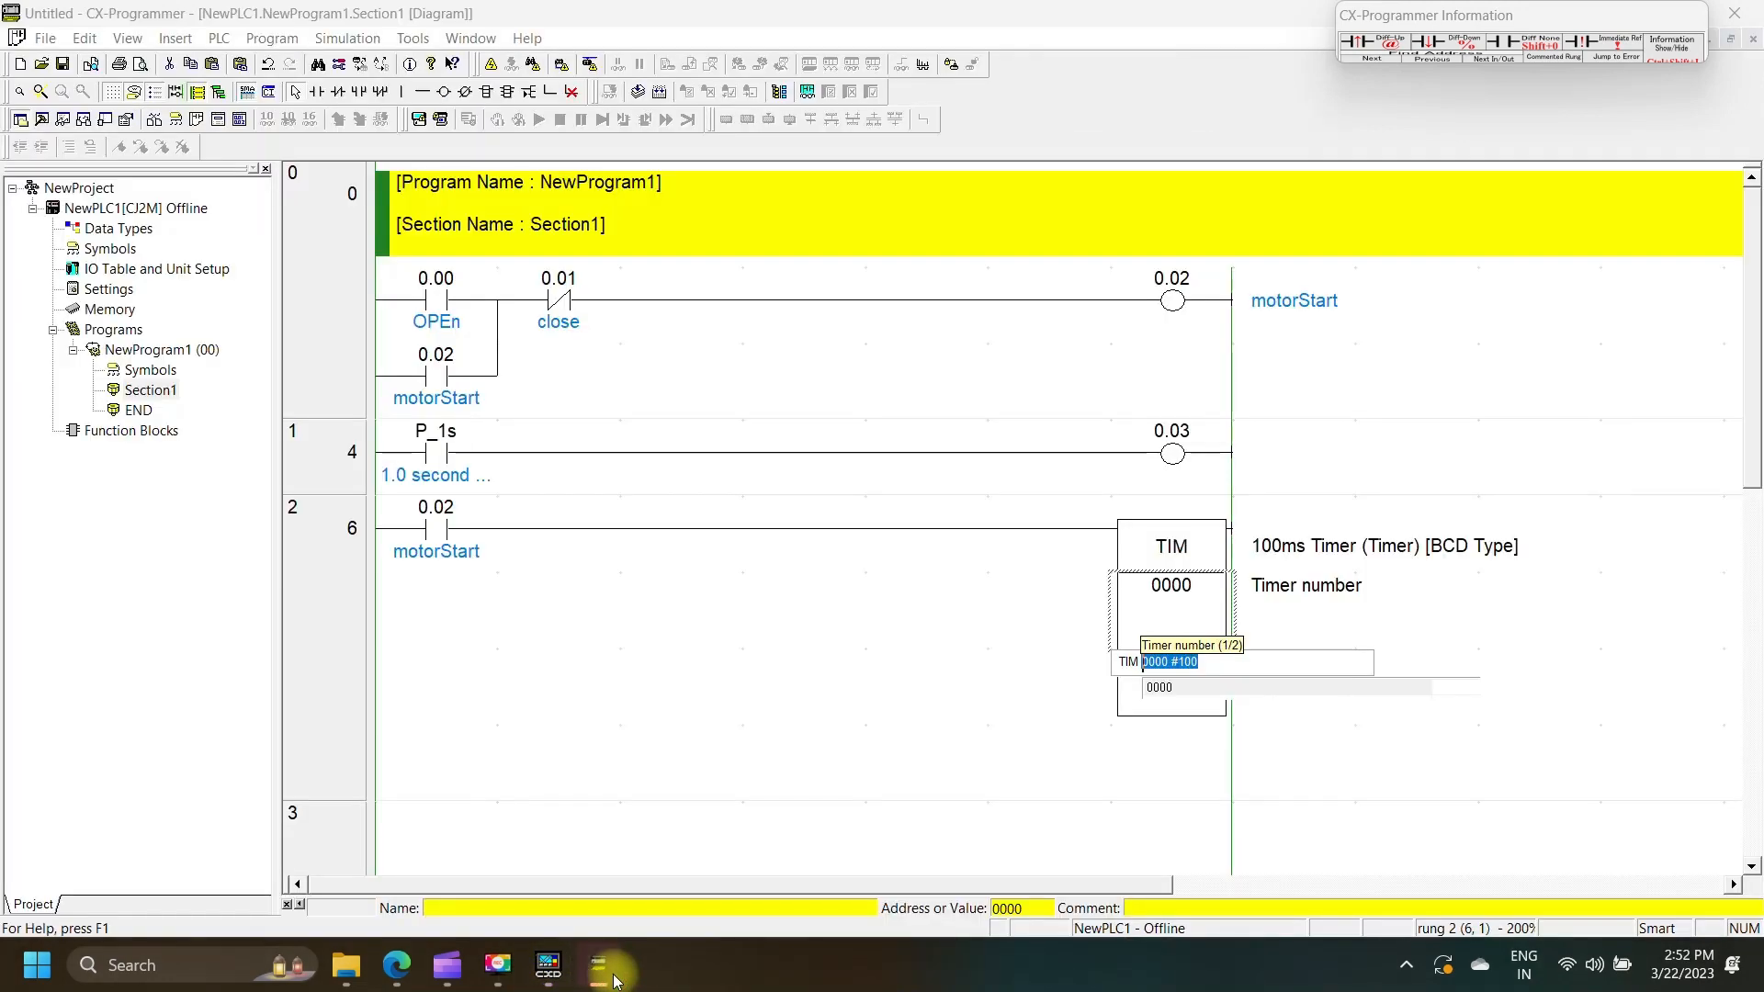
left_click(549, 964)
left_click(882, 606)
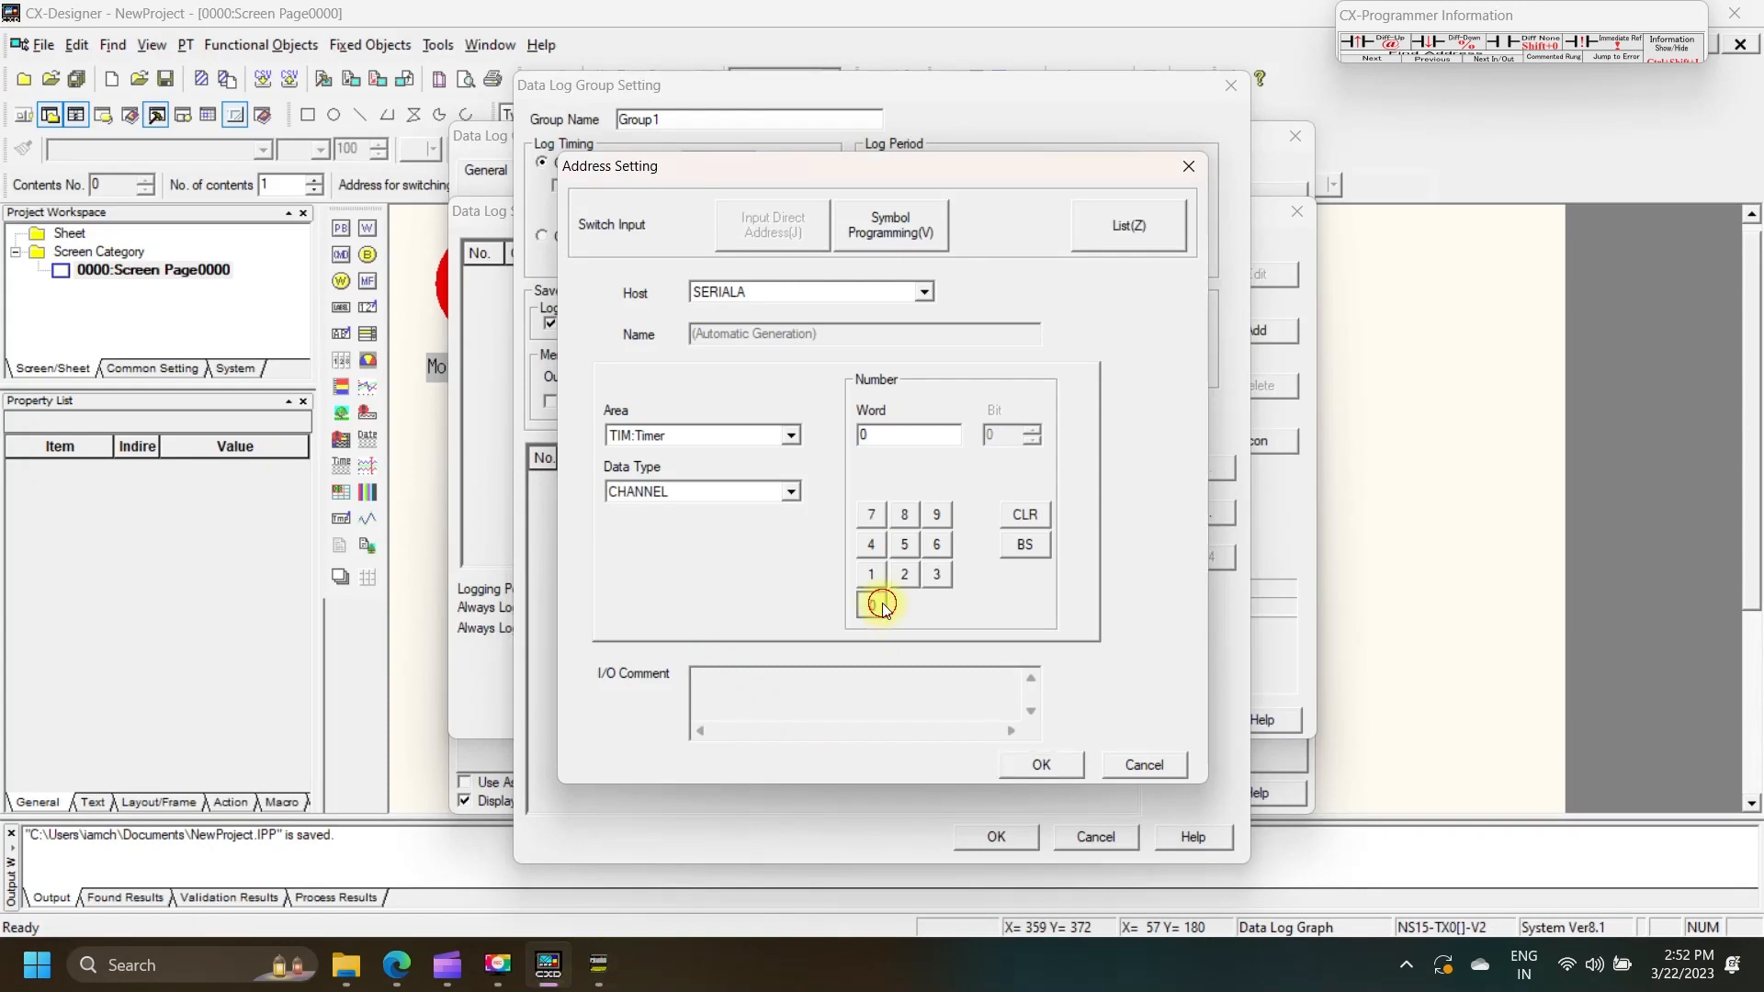
left_click(1022, 770)
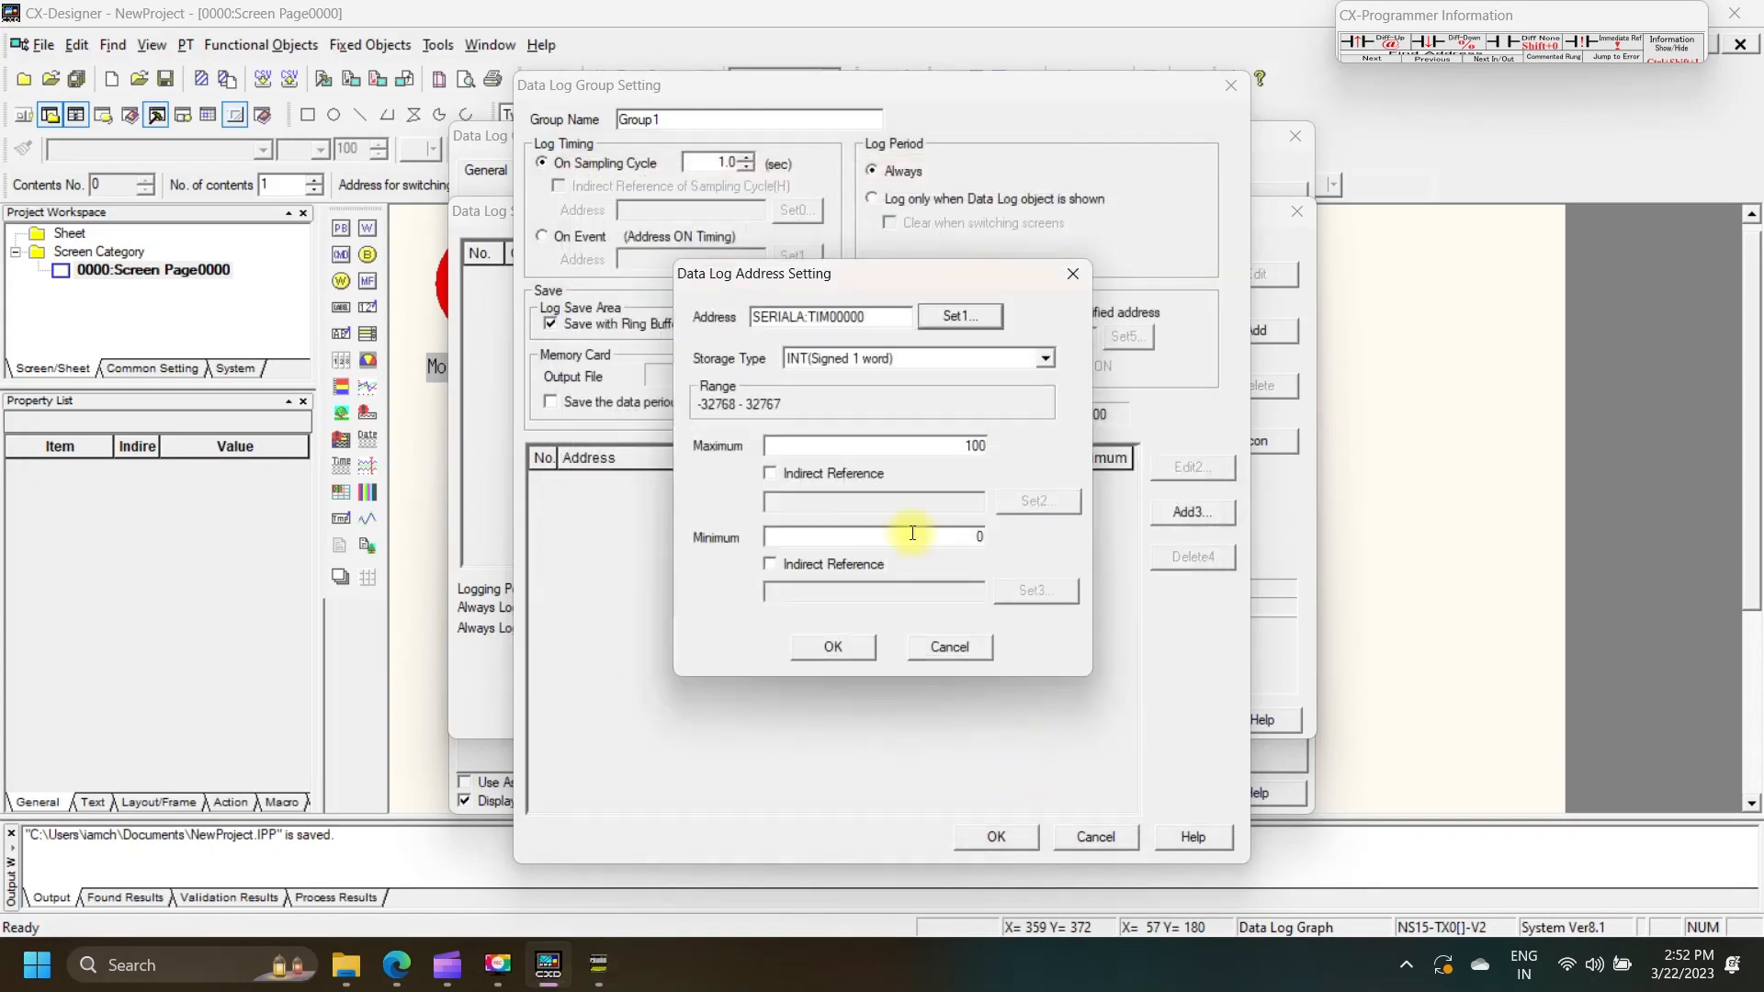
- Set the logged address to storage type BCD2(Unsigned 1 word) with a maximum of 500, and save Group1
left_click(1045, 358)
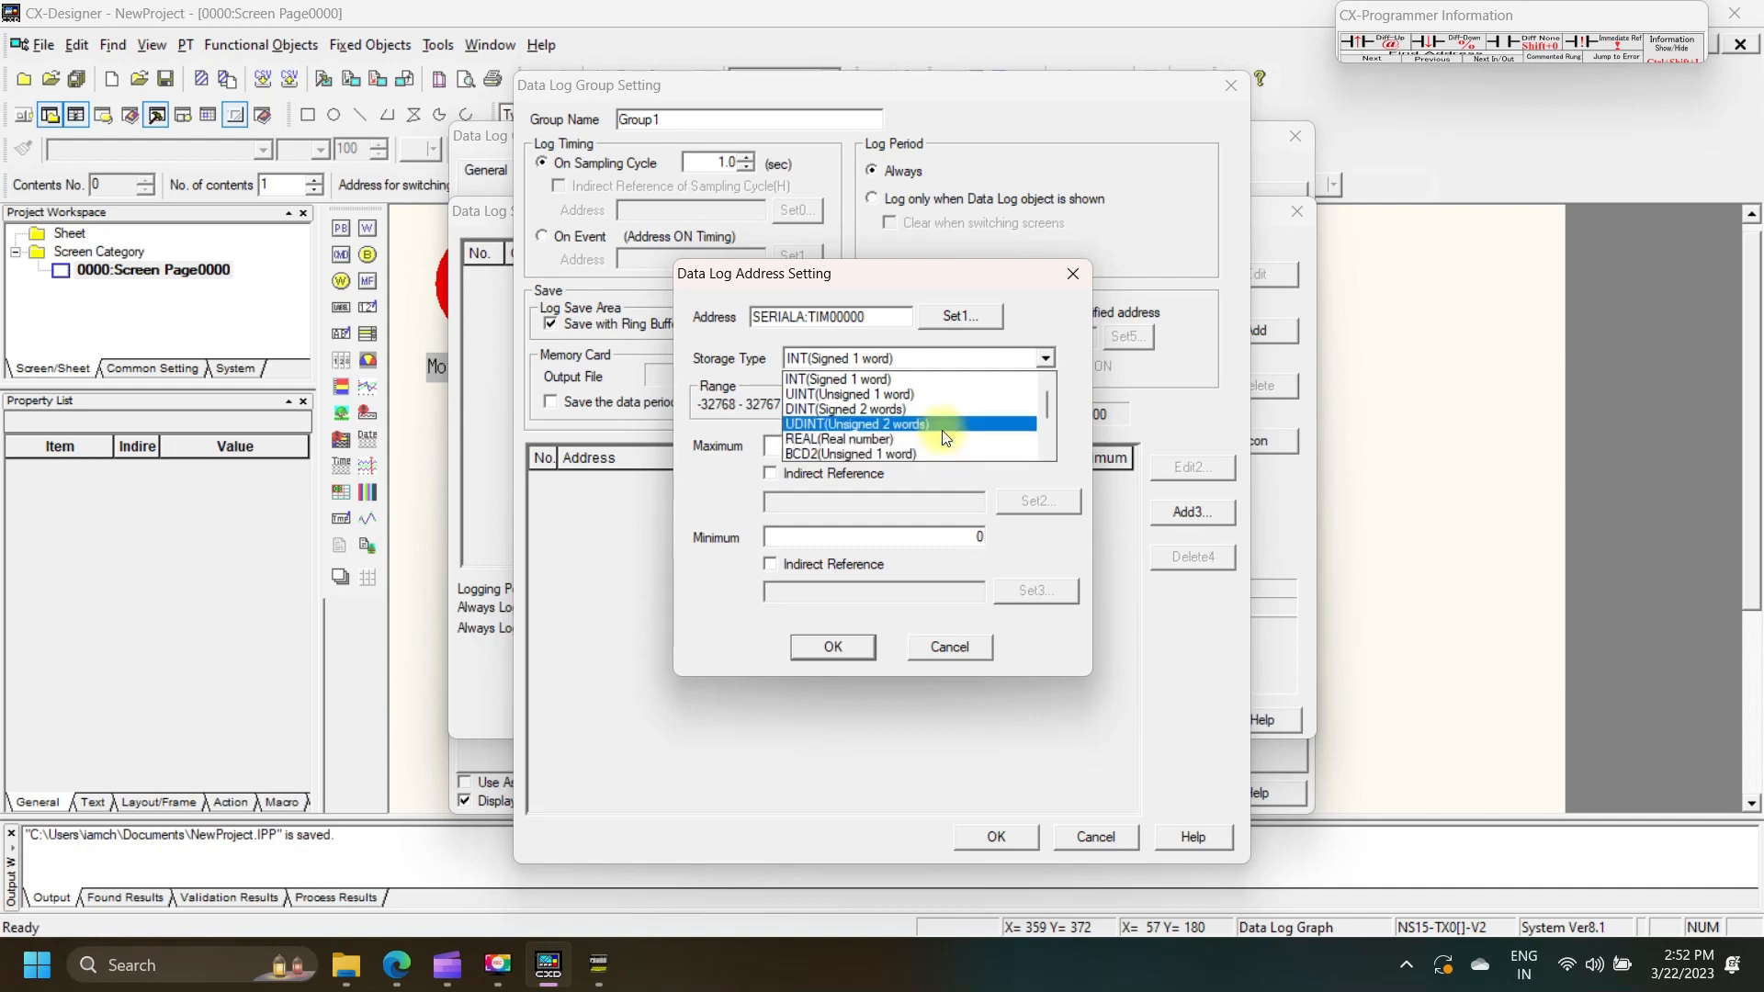
left_click(930, 454)
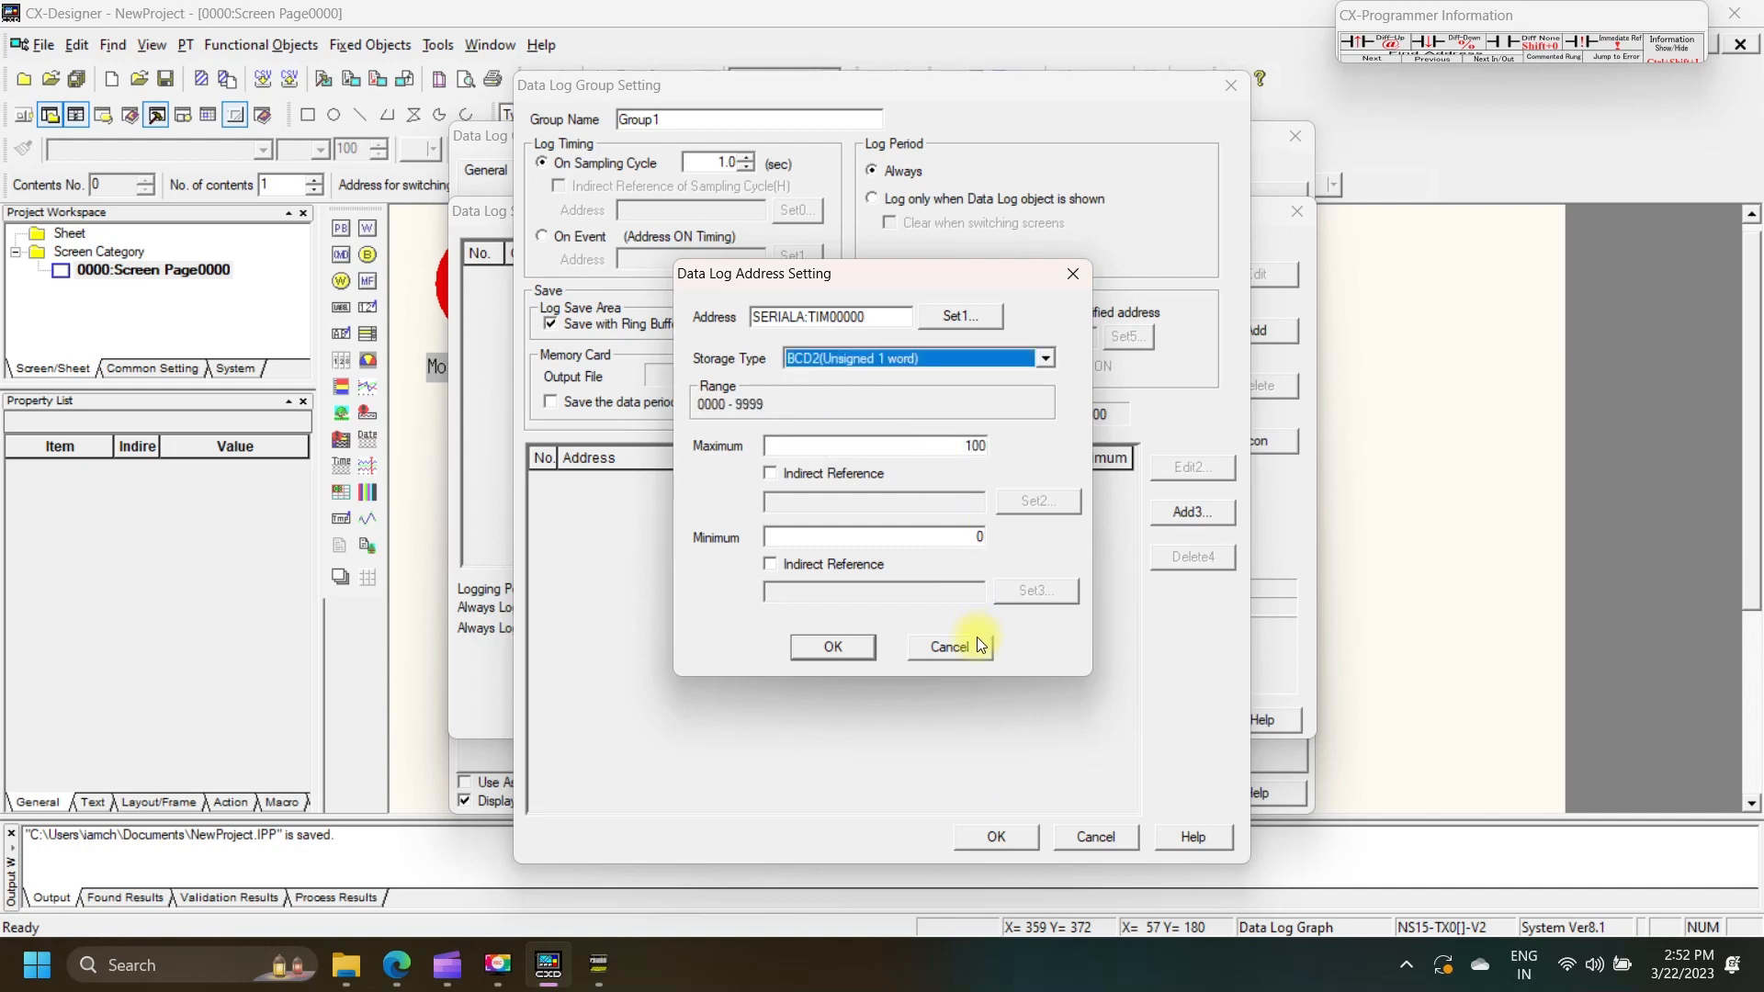
left_click(972, 446)
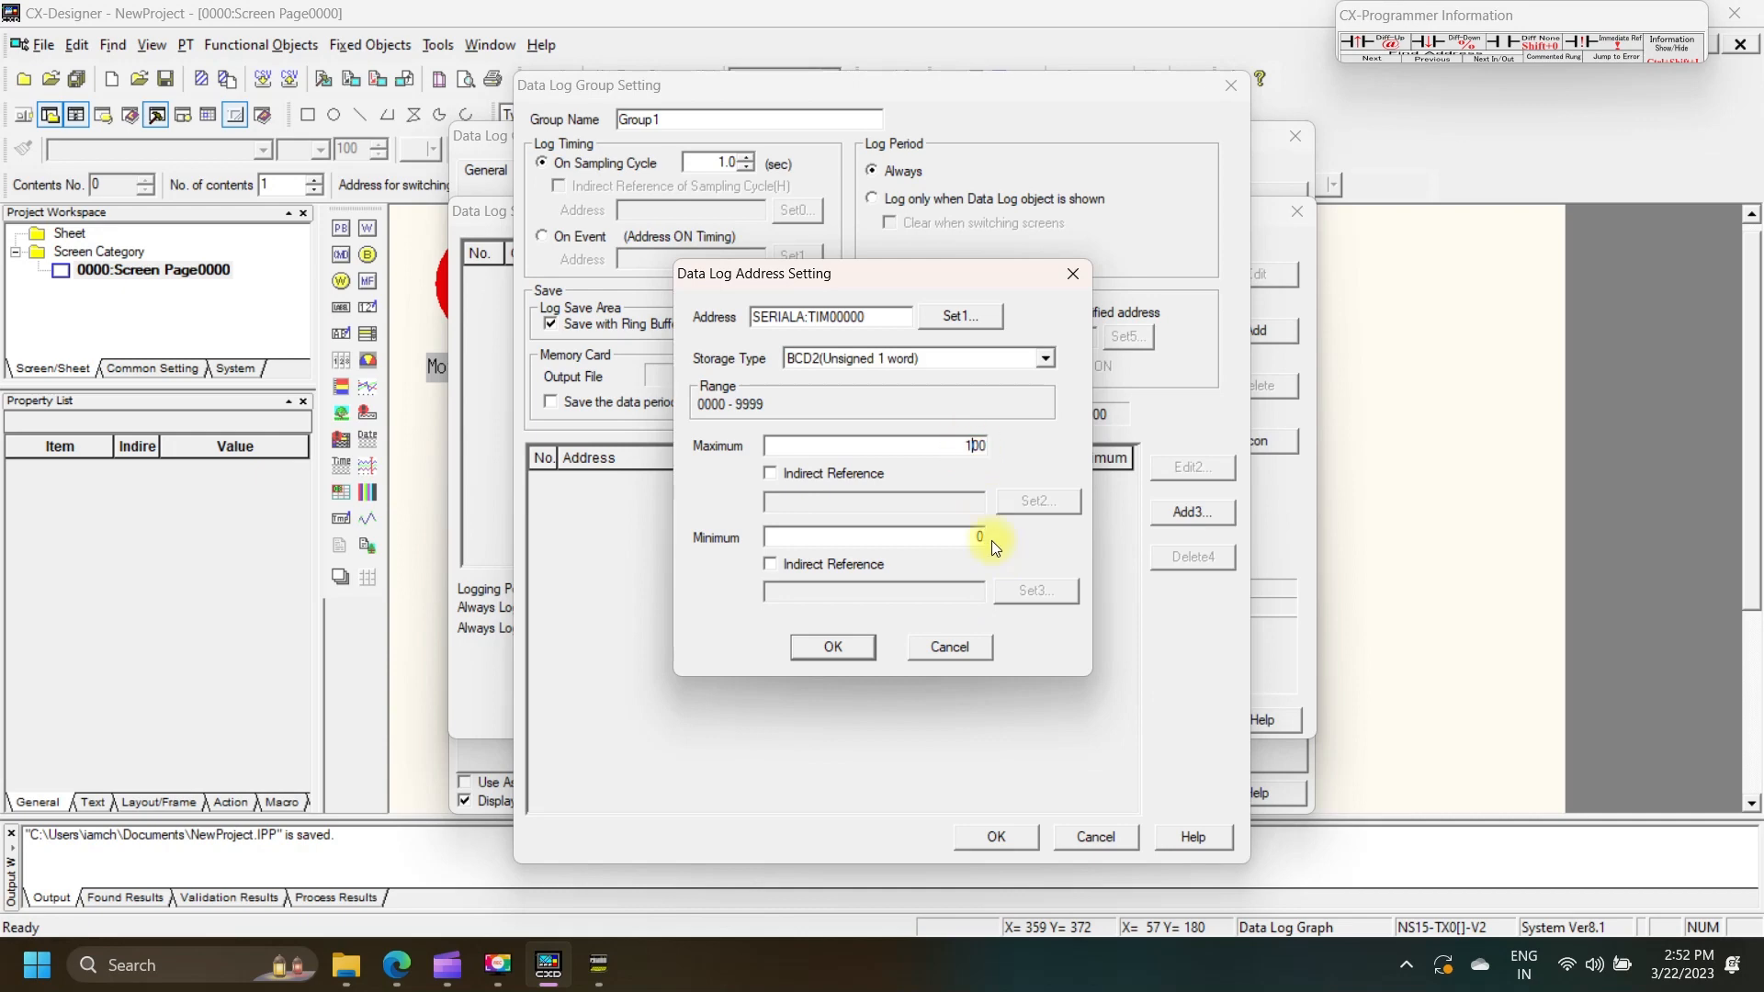
type("5")
key("Return")
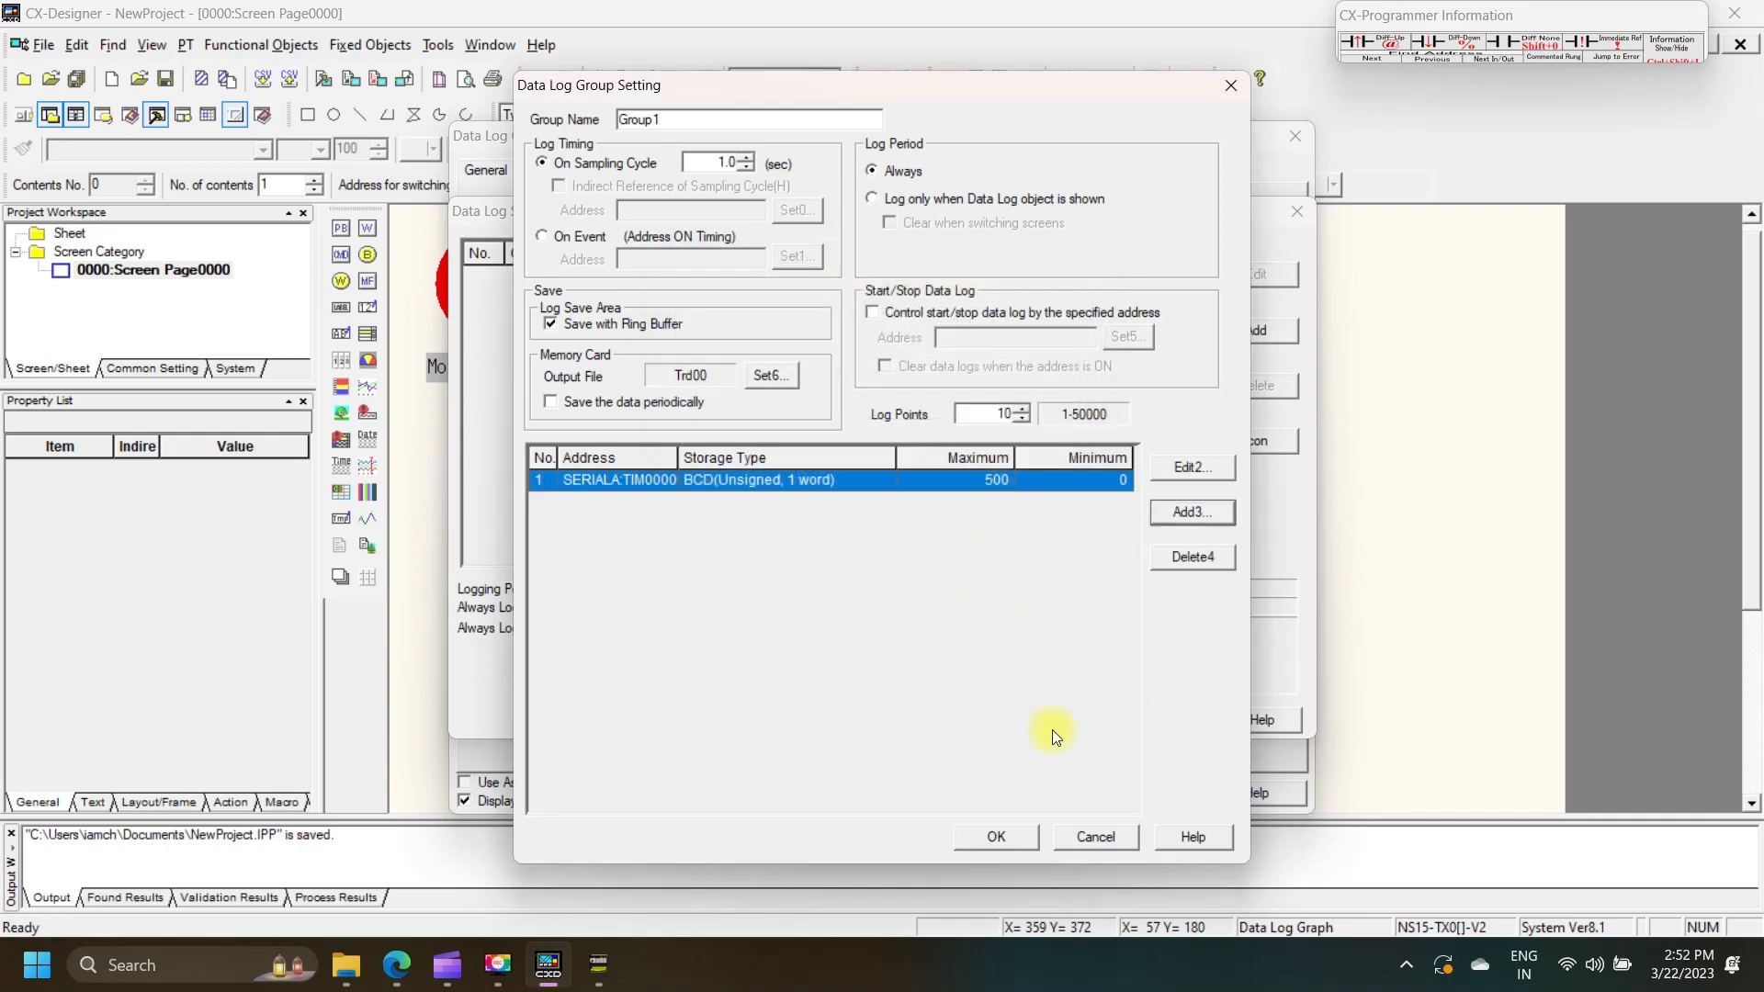
left_click(1001, 835)
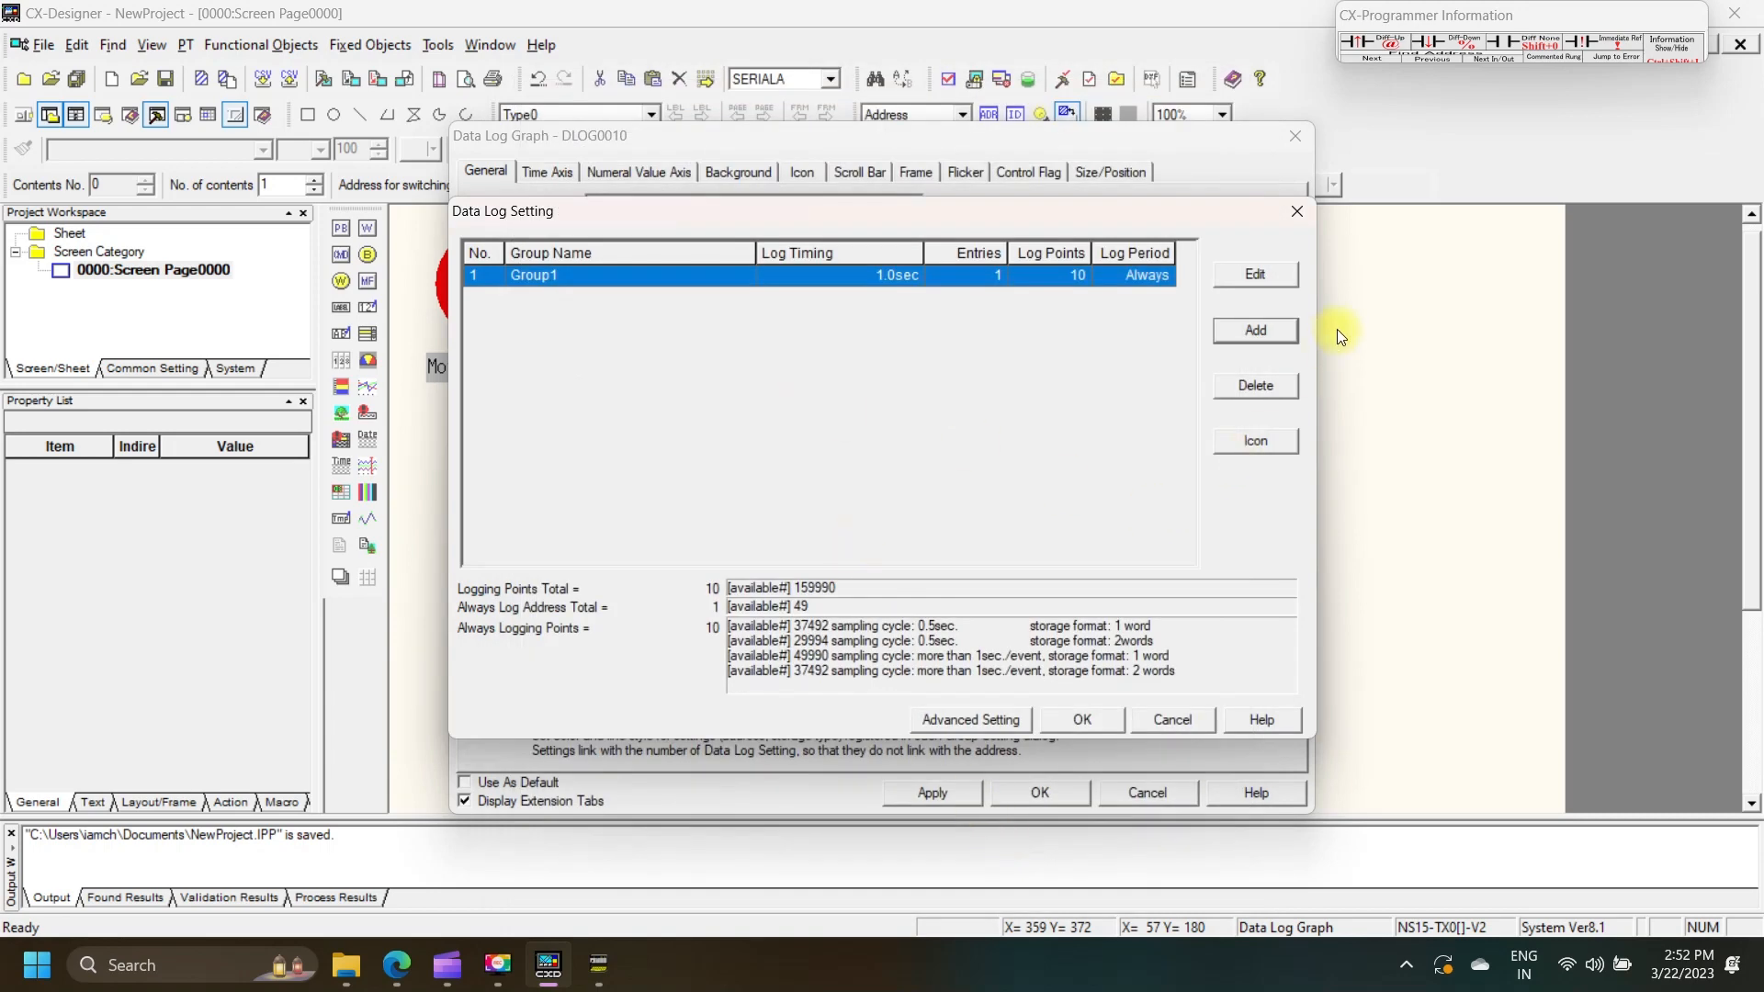
left_click(1066, 718)
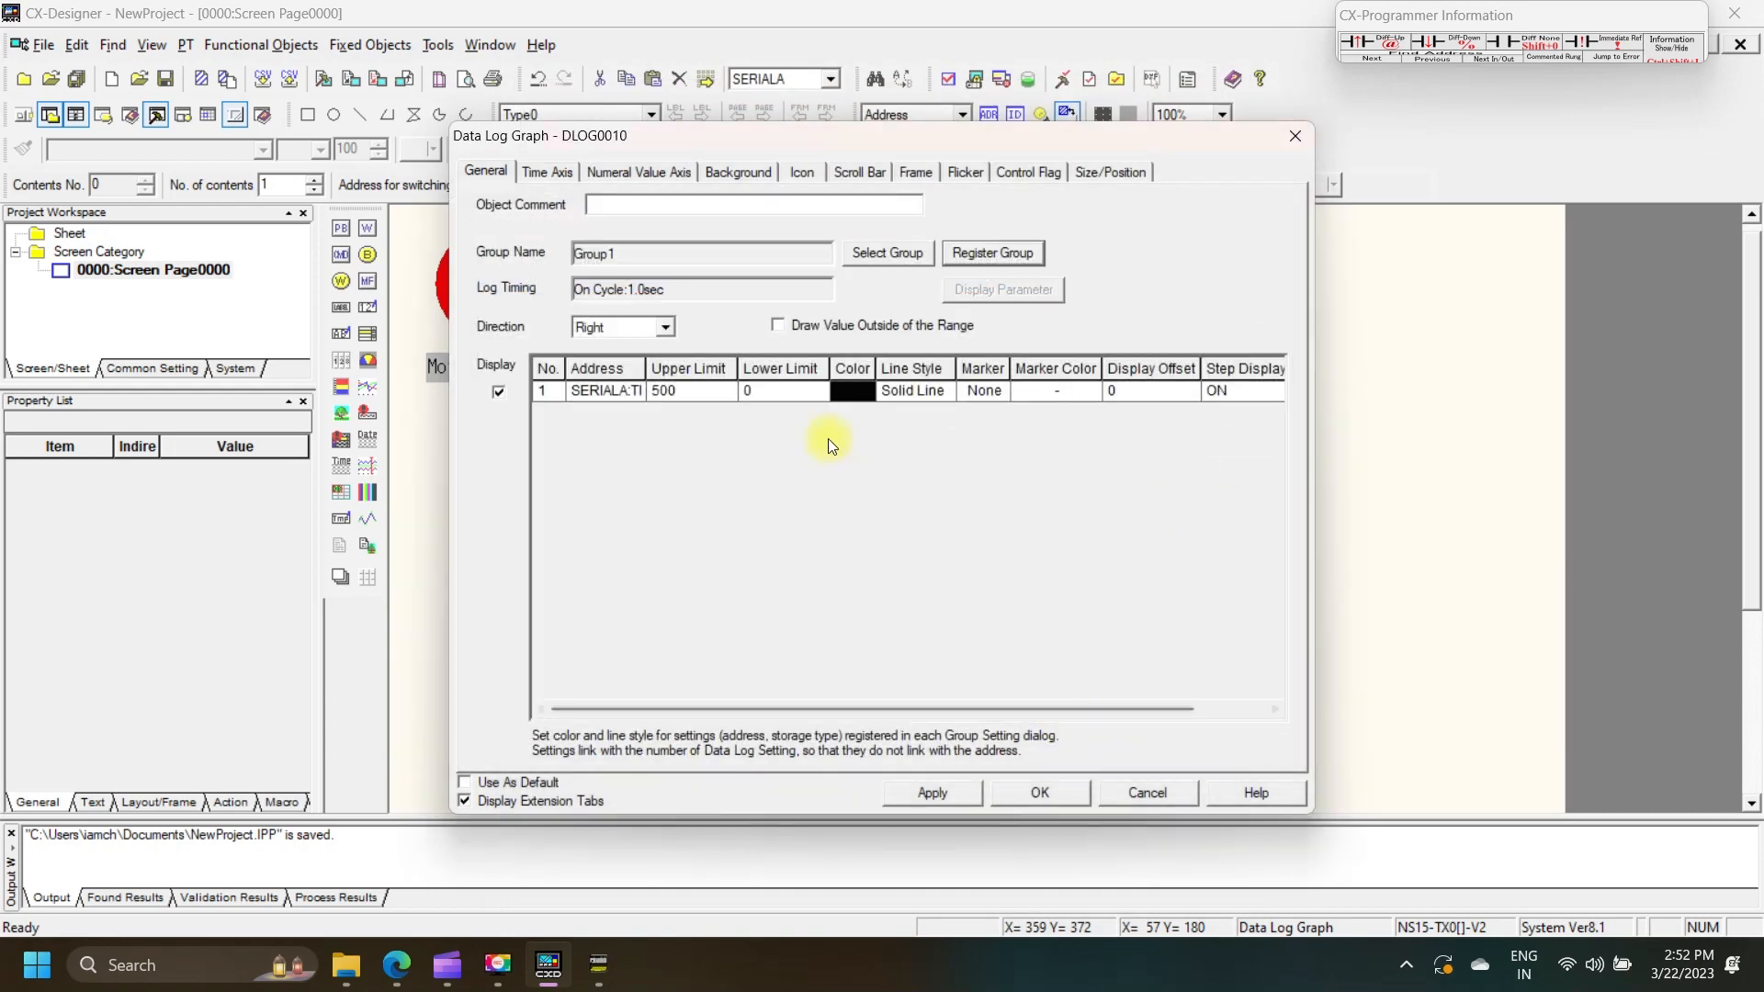
- Set the graph display line color of log entry 1 in the data log graph to blue and apply it
double_click(857, 394)
left_click(876, 358)
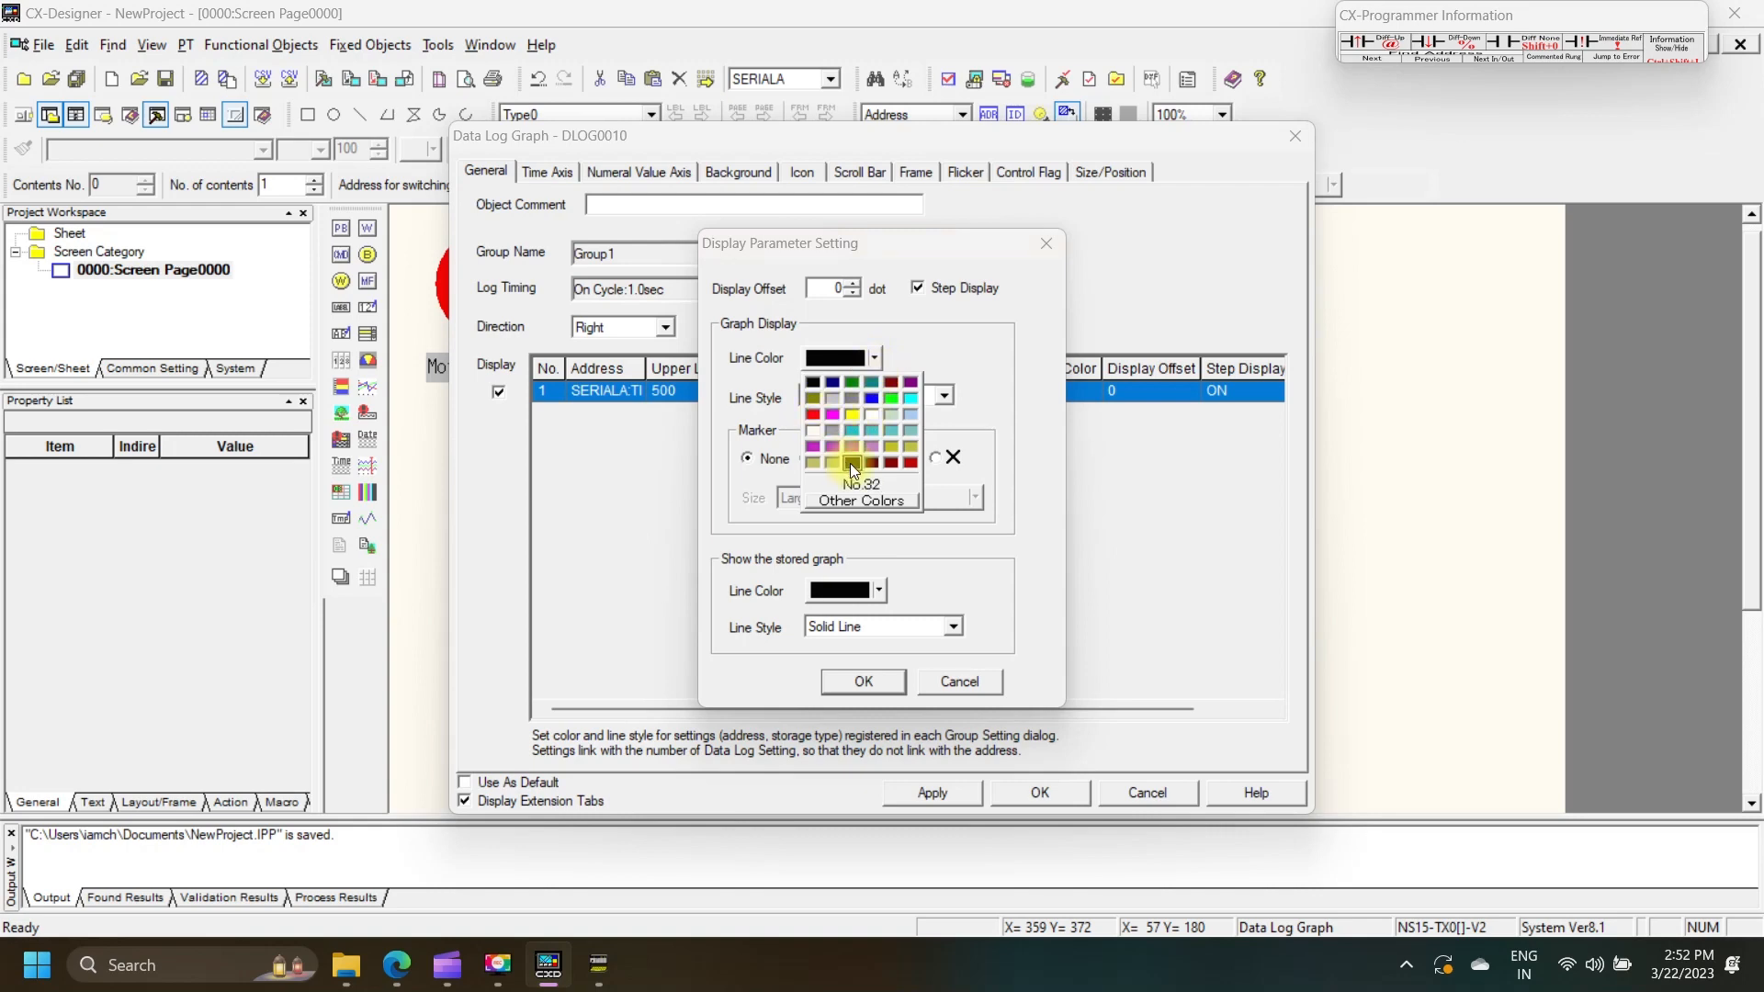
left_click(873, 398)
left_click(880, 677)
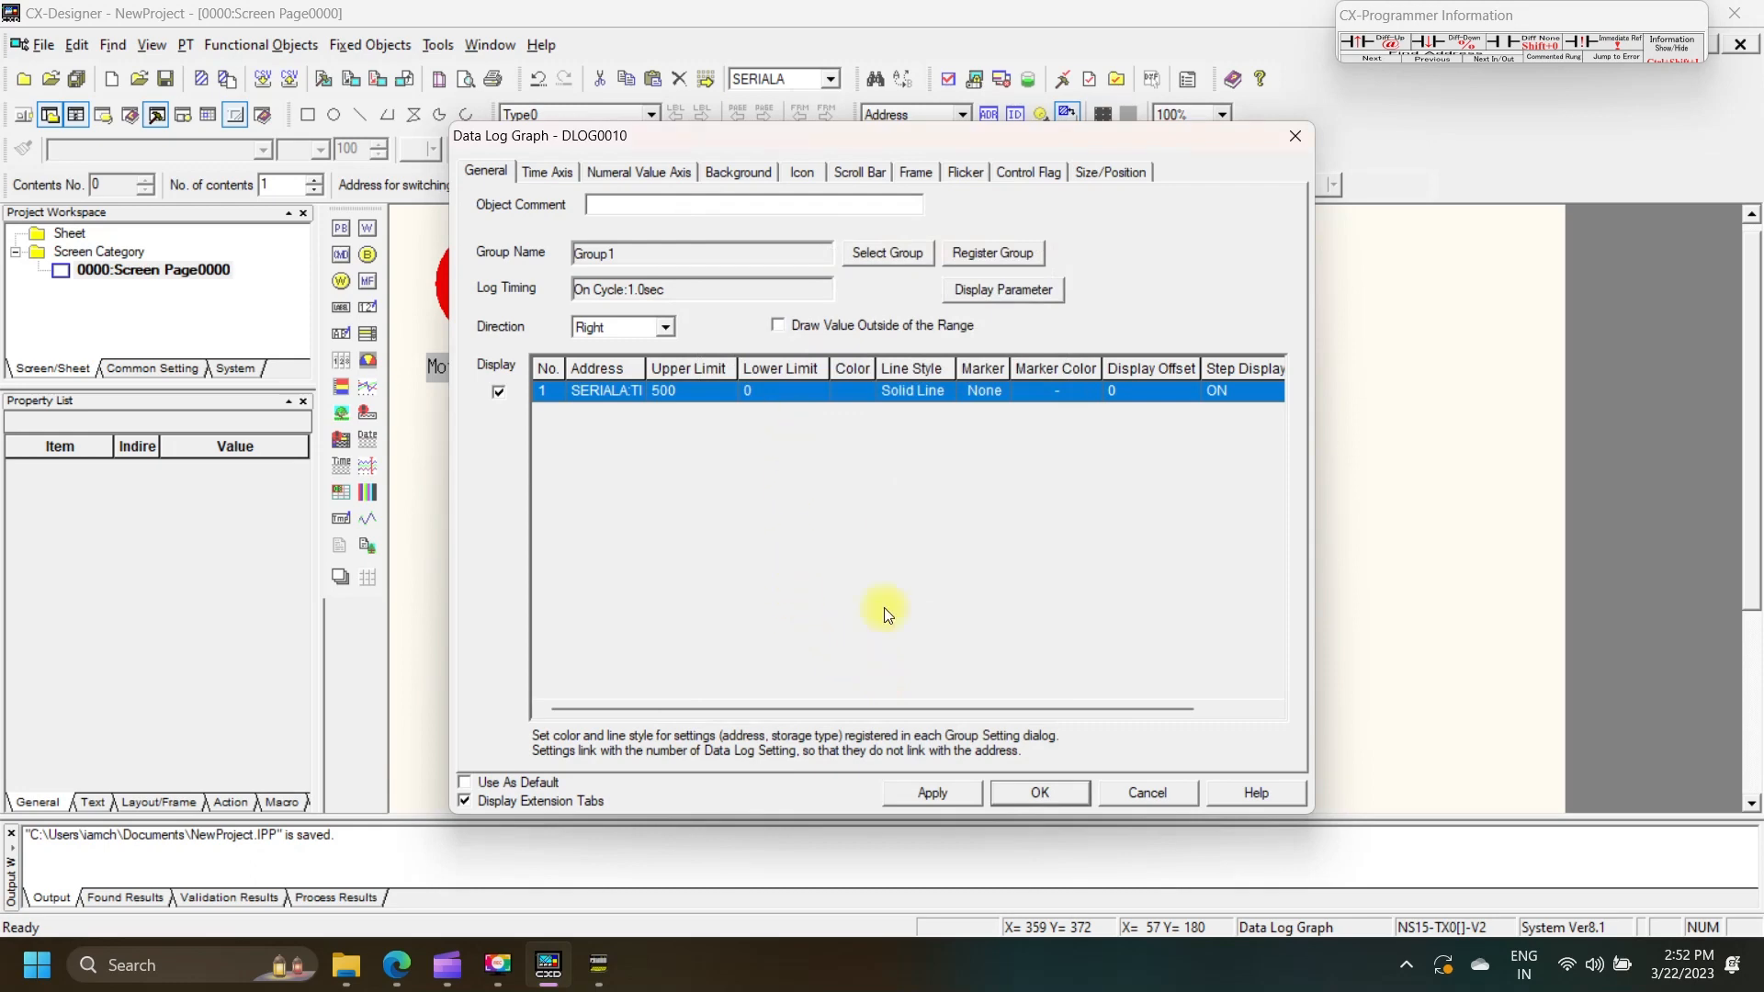
left_click(964, 794)
- Turn off the scale on both the time axis and the numeral value axis of the data log graph, applying each change
left_click(549, 174)
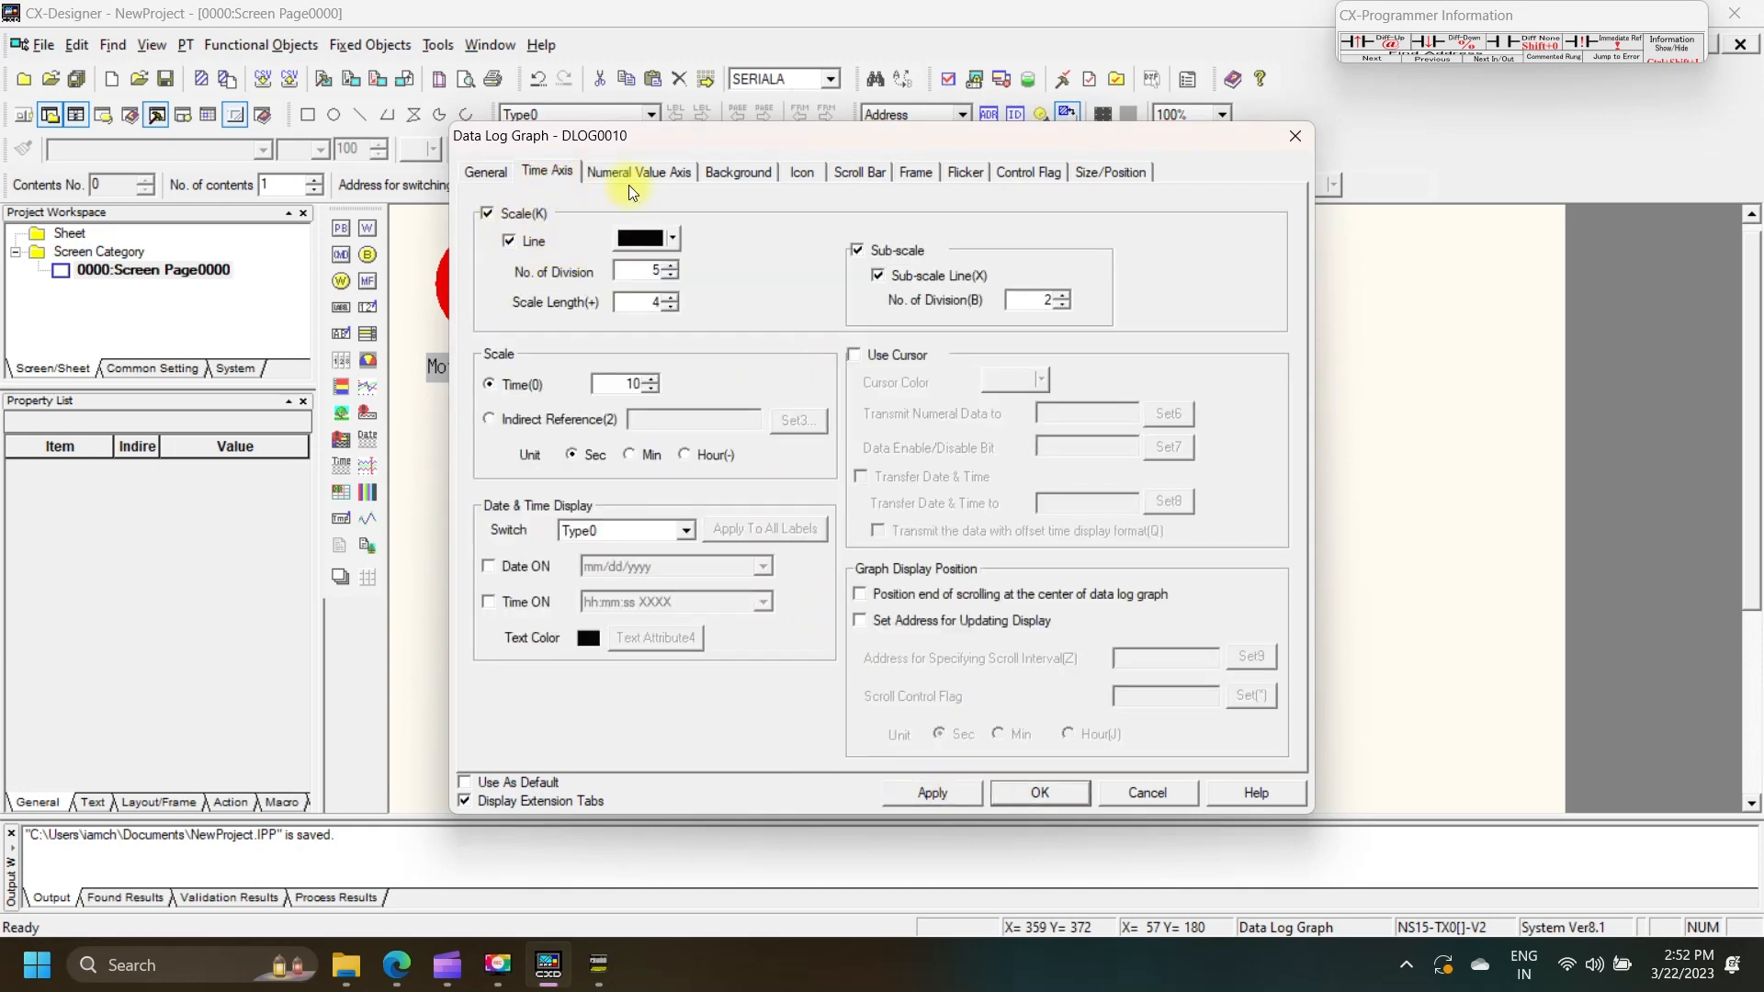
left_click_drag(671, 151, 1268, 223)
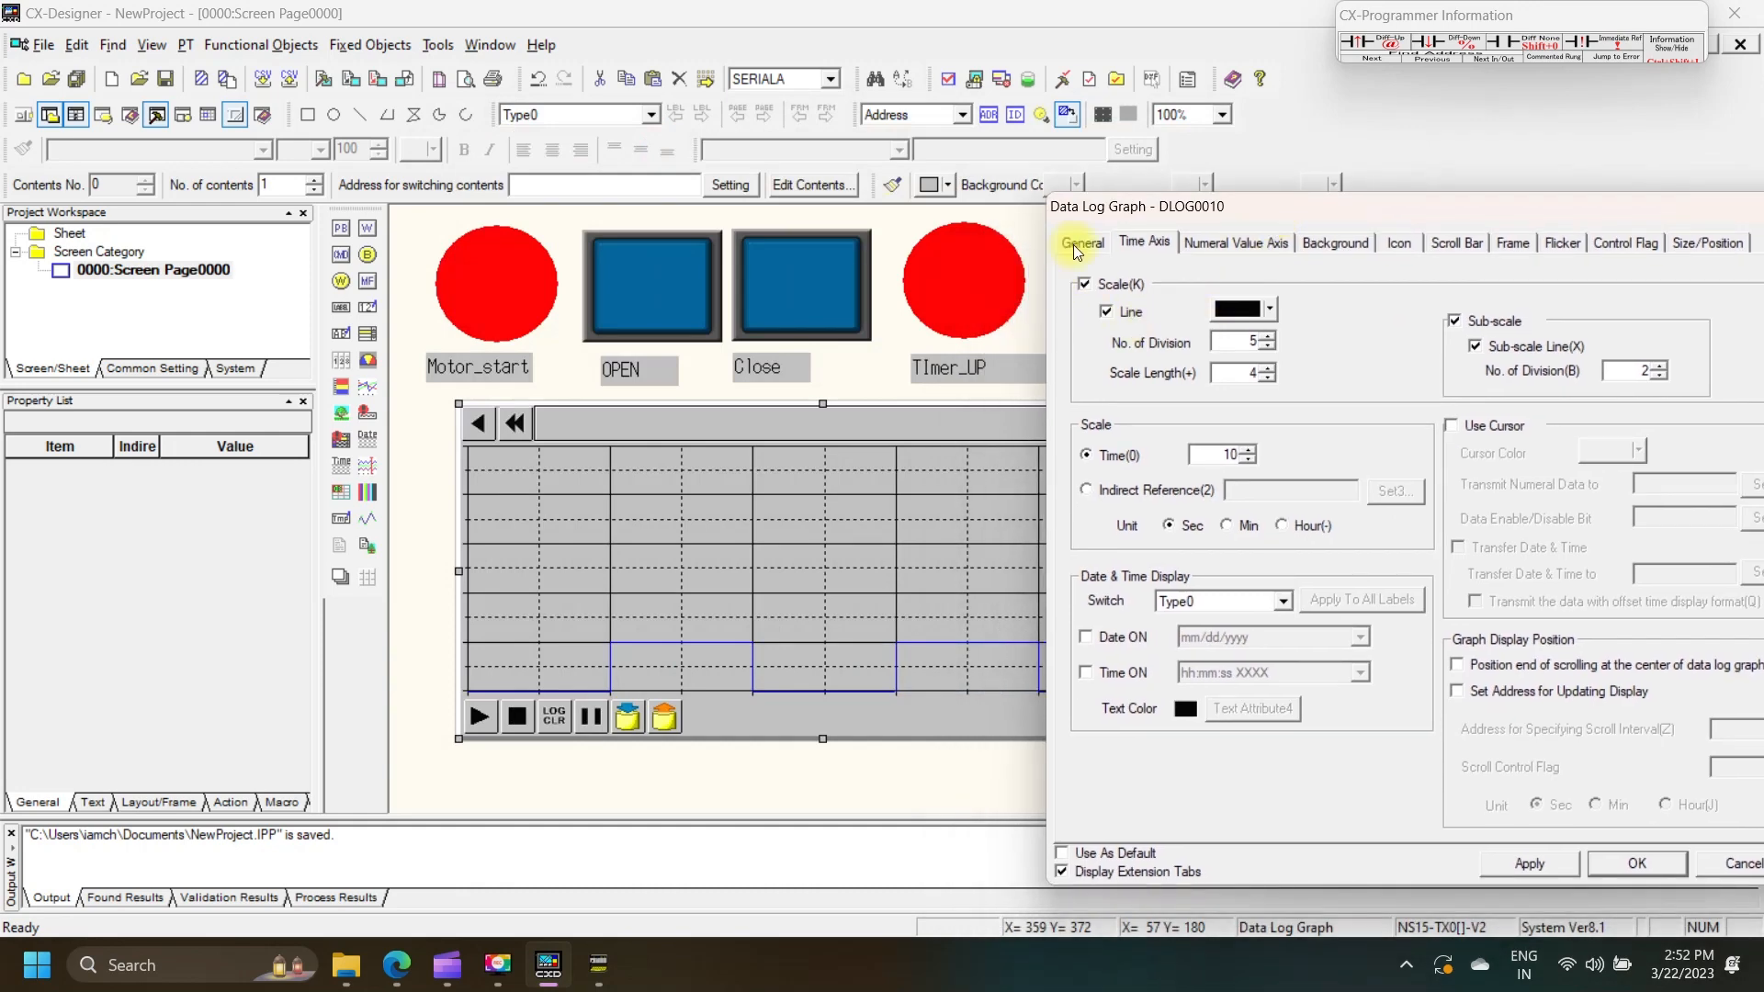
left_click(1083, 286)
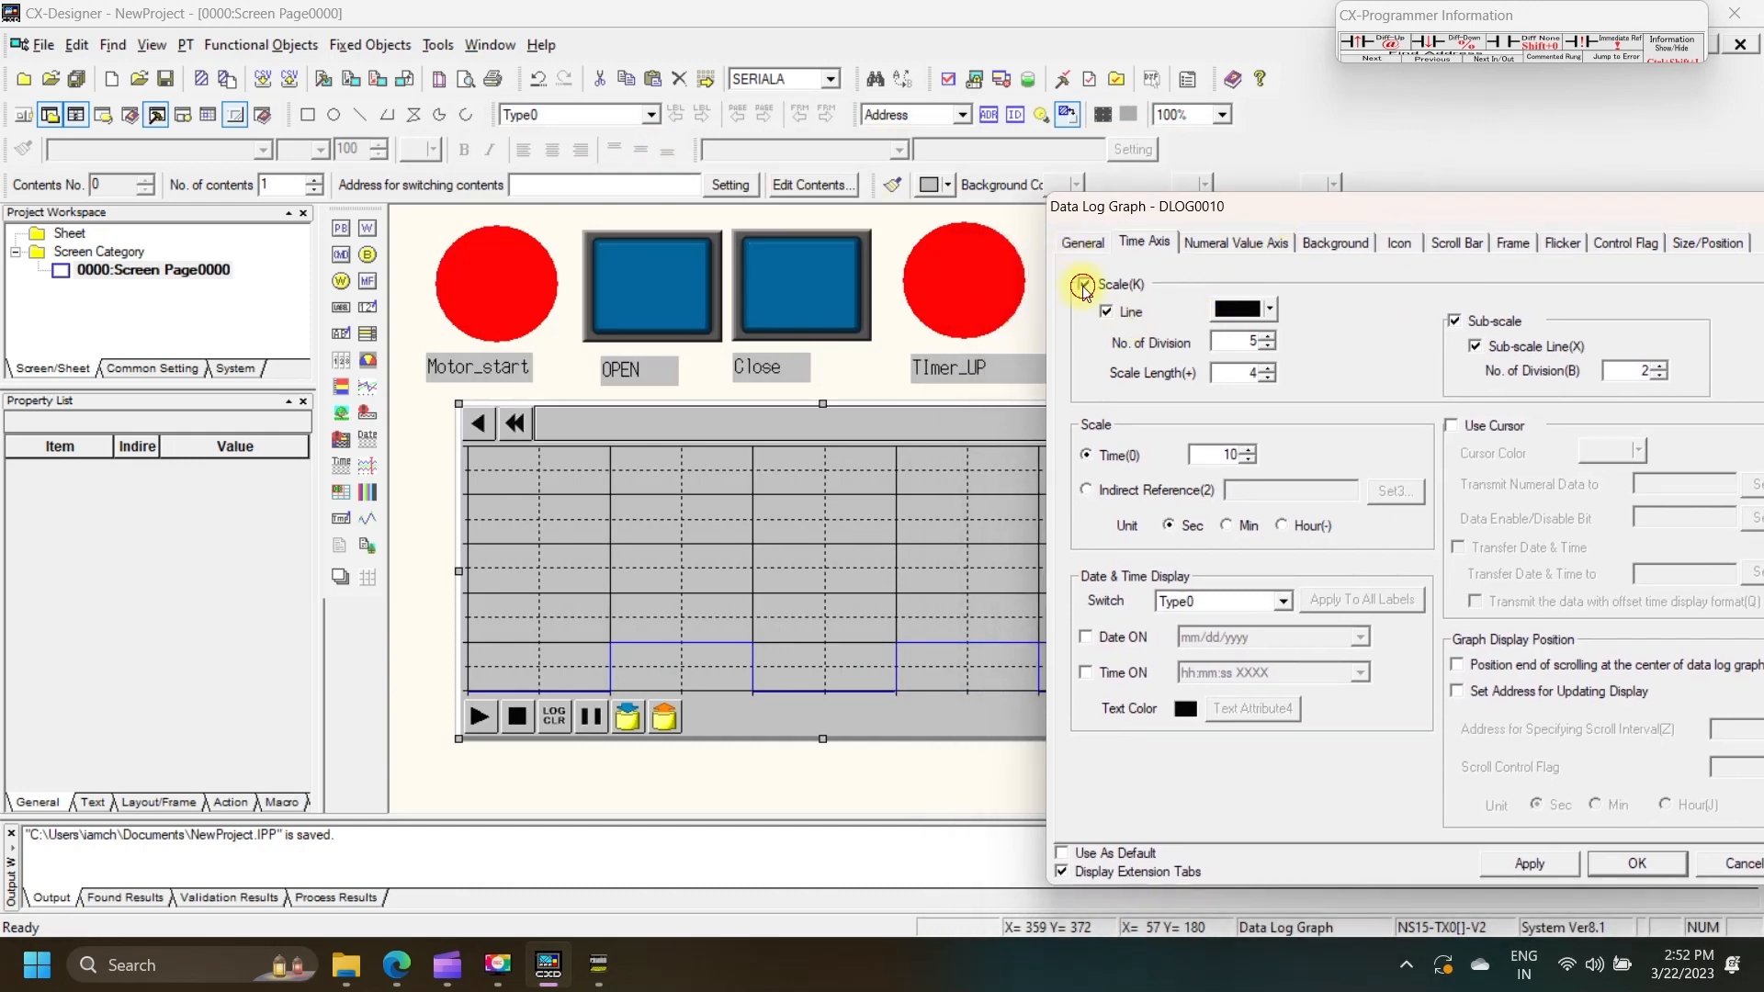
left_click(1546, 868)
left_click(1202, 245)
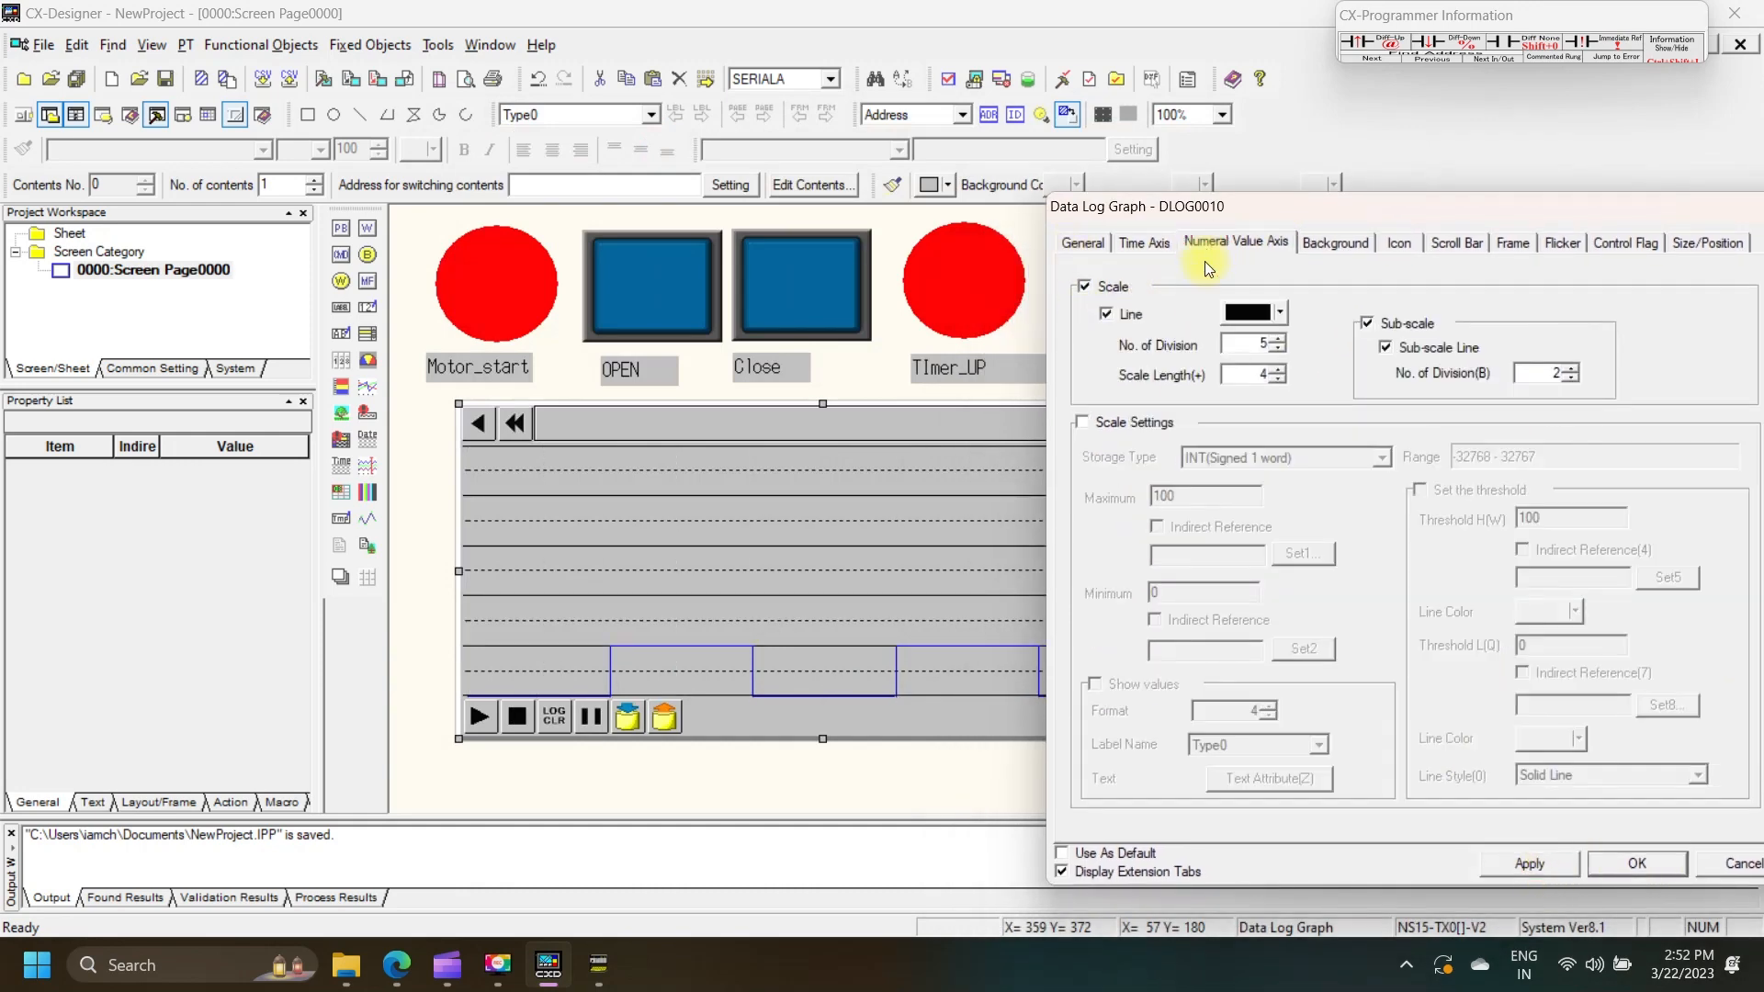
left_click(1085, 287)
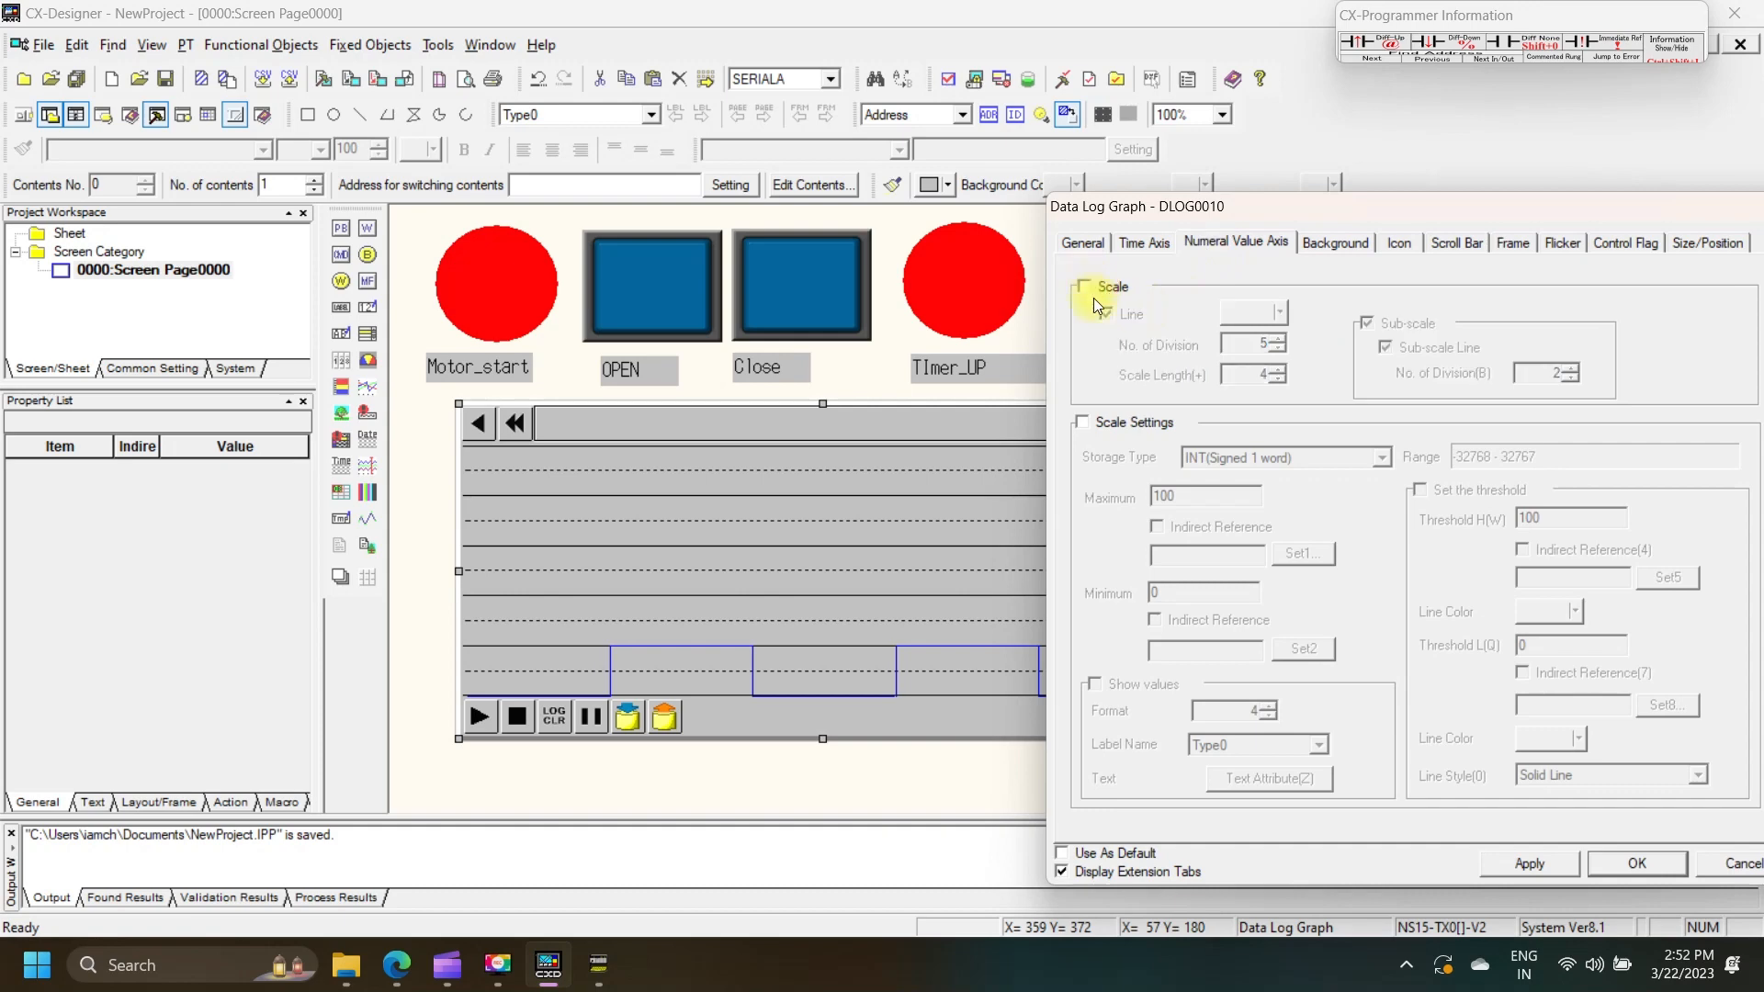
left_click(1508, 859)
- Change the data log graph's tile background color to white and apply it
left_click_drag(1433, 209, 1222, 193)
left_click(1140, 228)
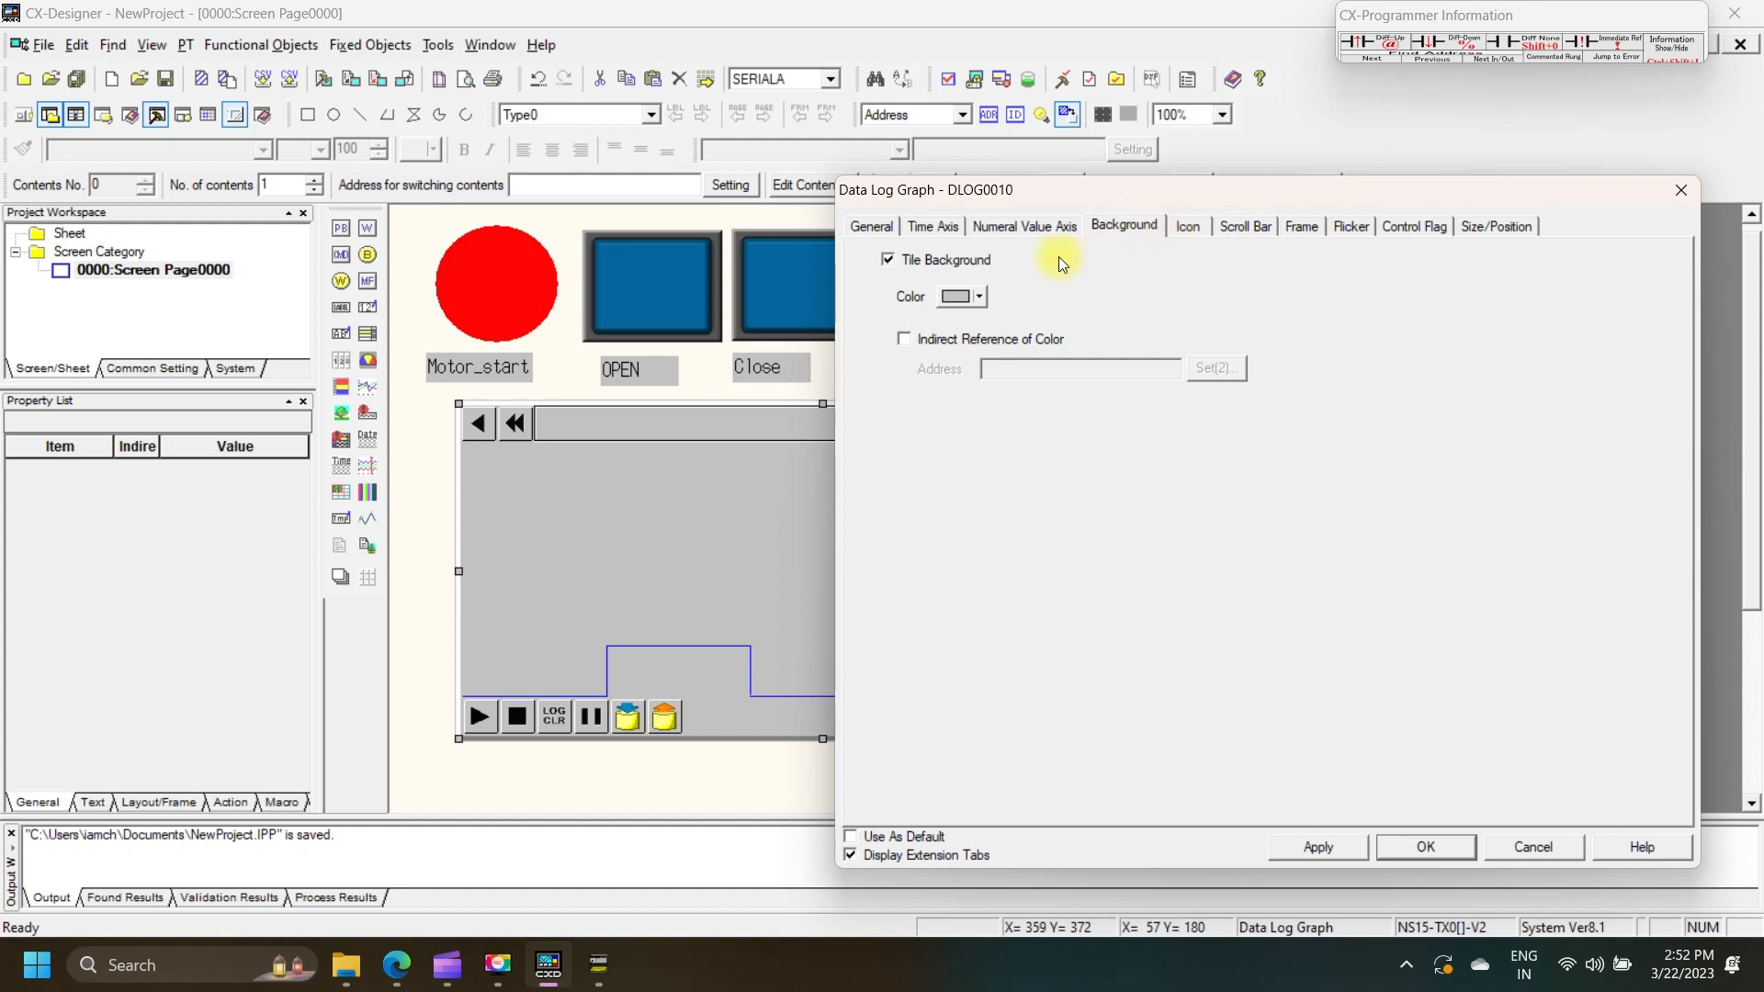
left_click(977, 296)
left_click(1323, 845)
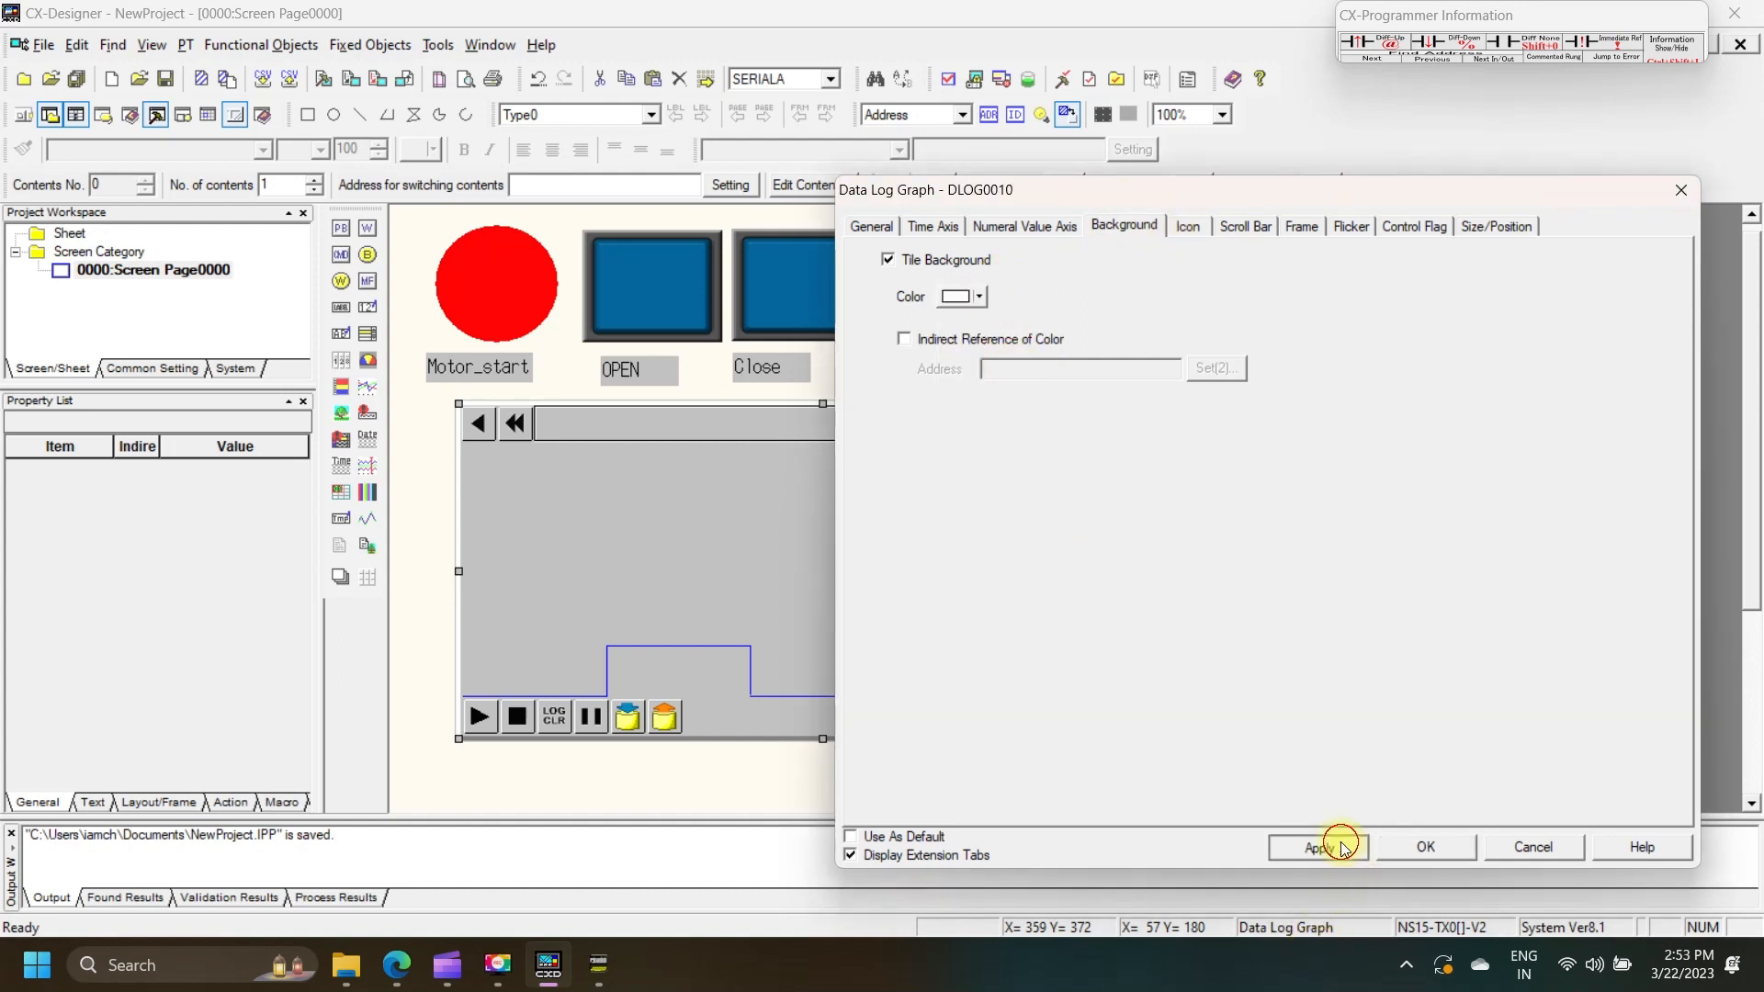
- Accept the graph's settings after checking its frame, flicker, control flag and size/position, and move the graph slightly down and to the left
left_click(1300, 228)
left_click(1353, 228)
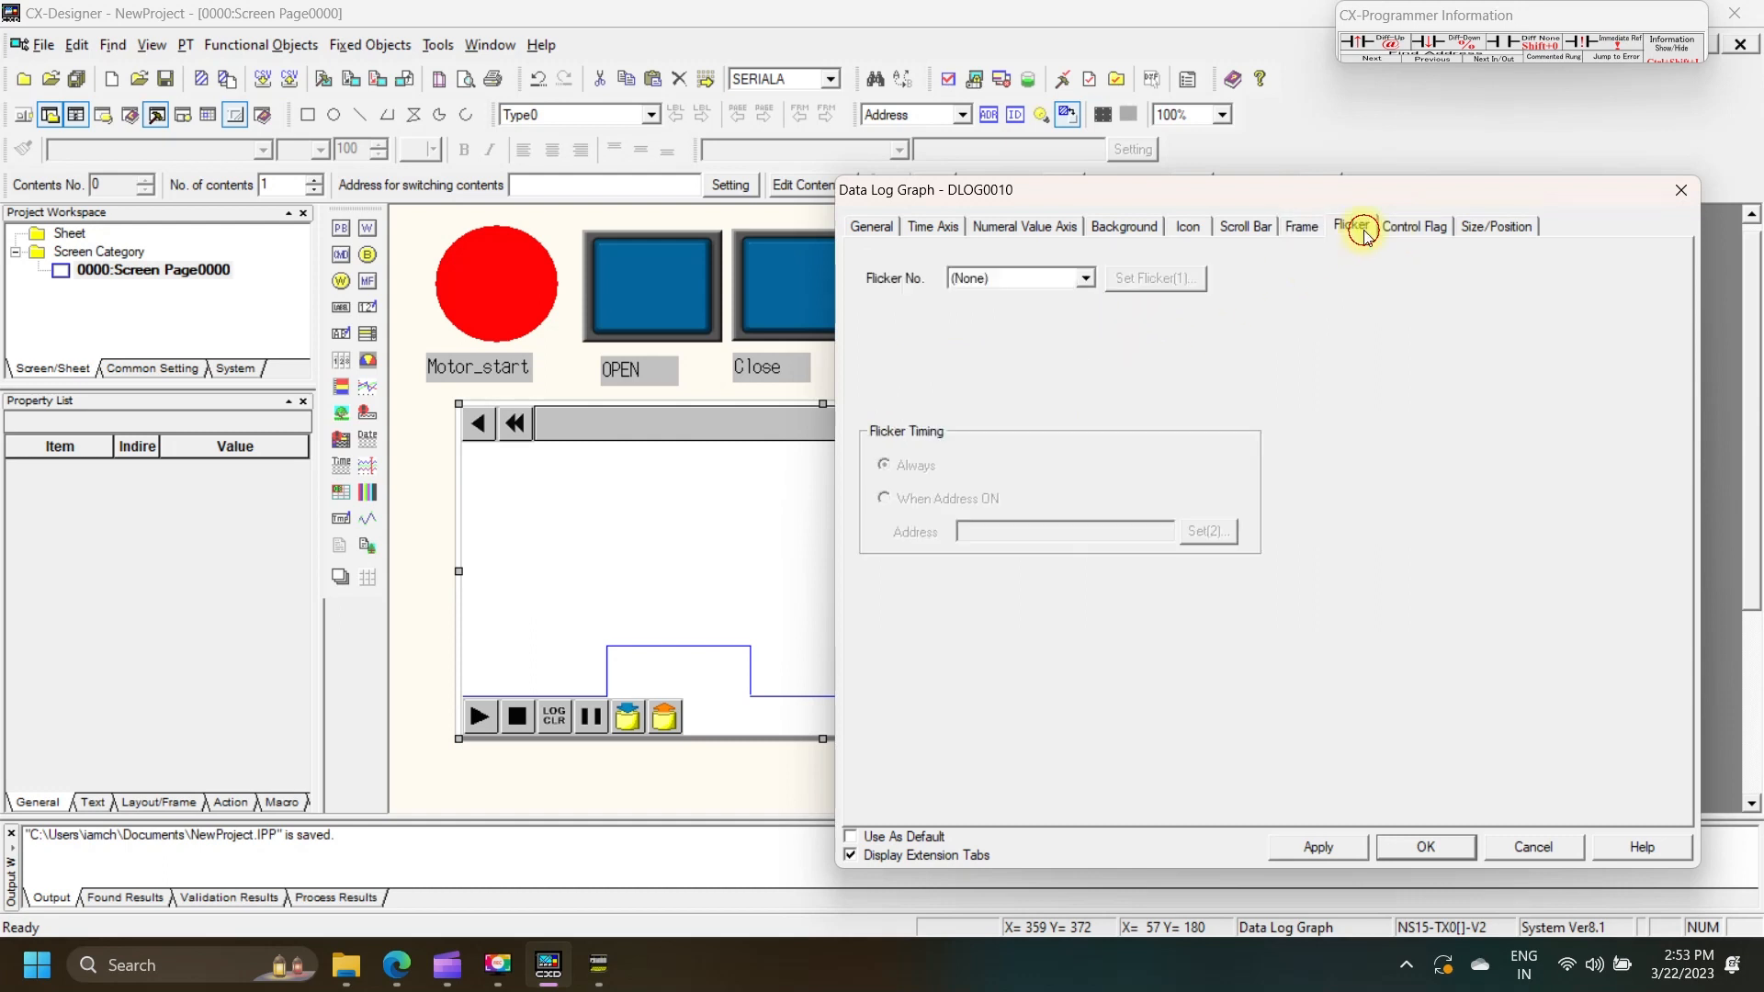
left_click(1429, 228)
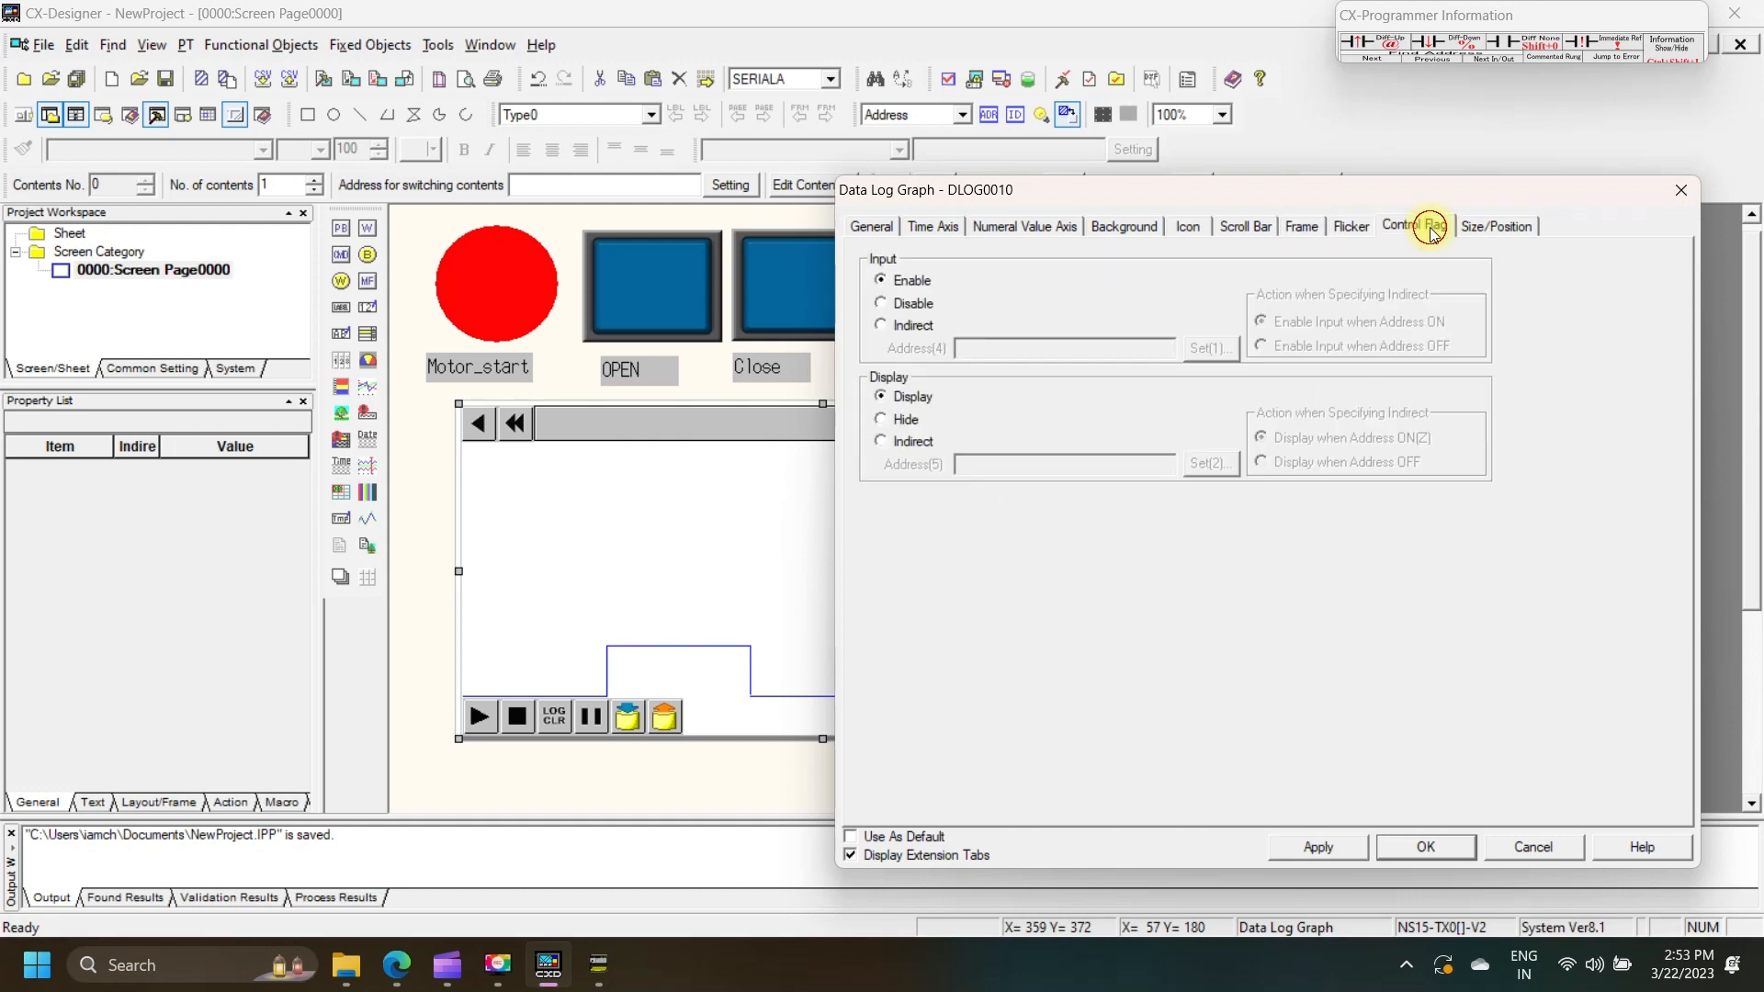
left_click(1483, 228)
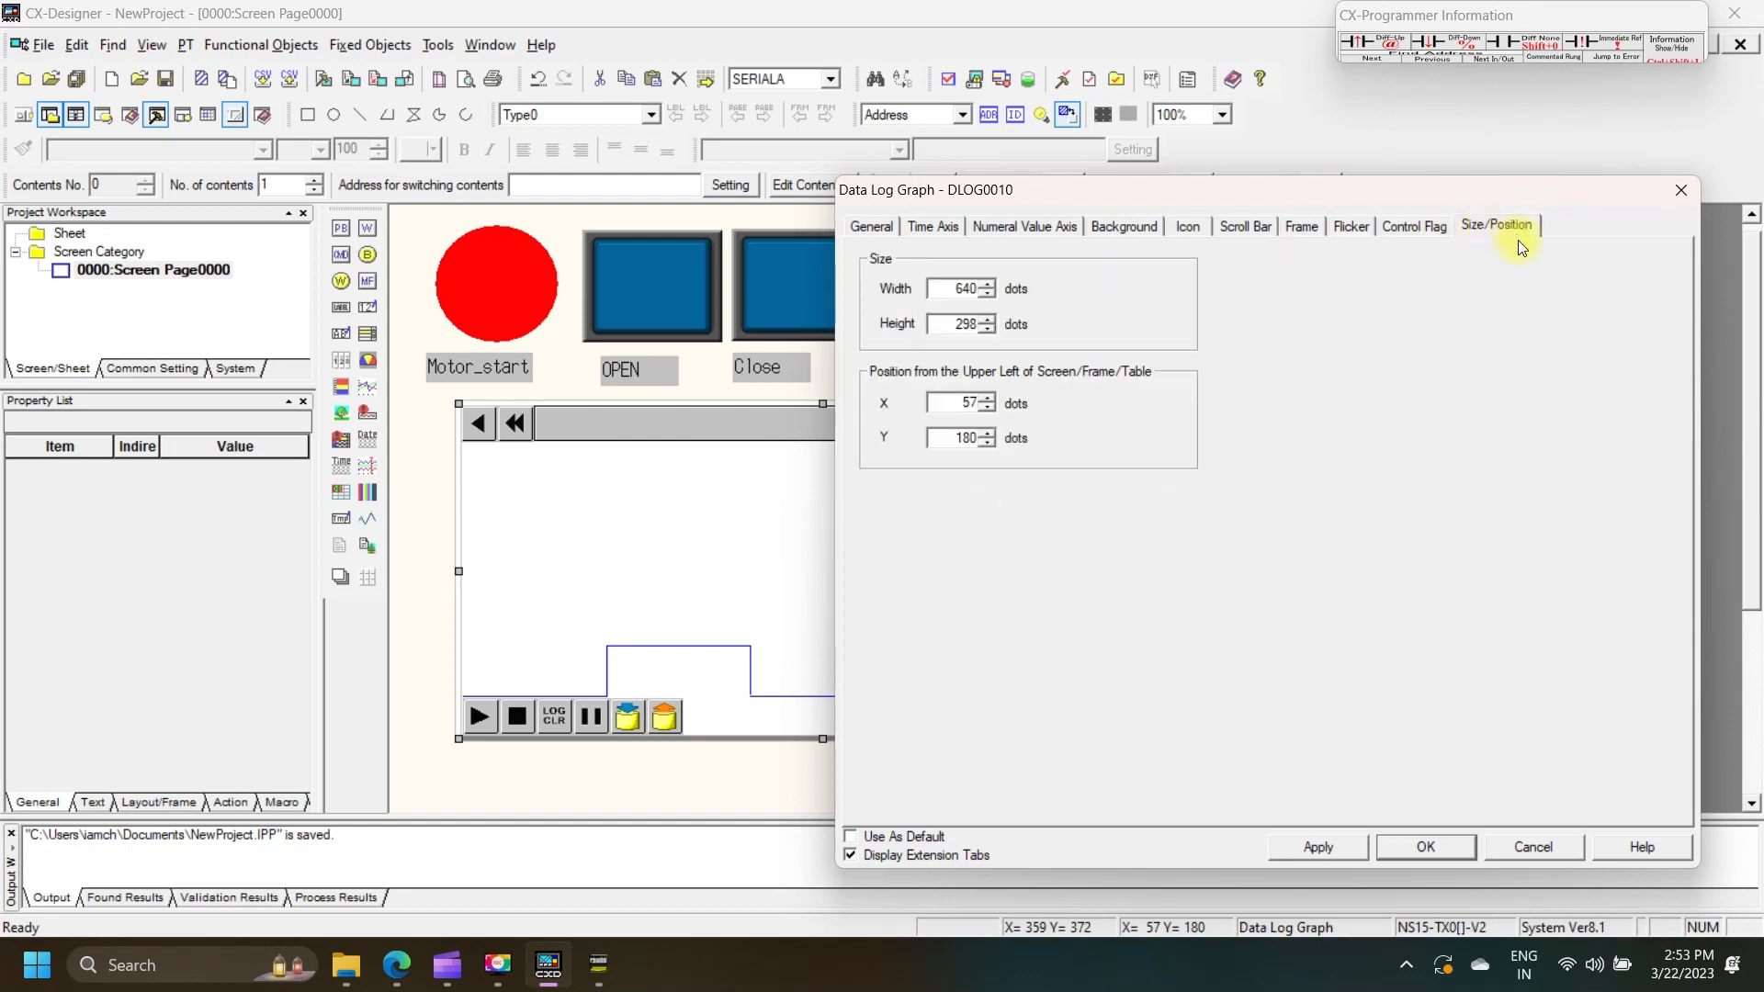
left_click(1427, 848)
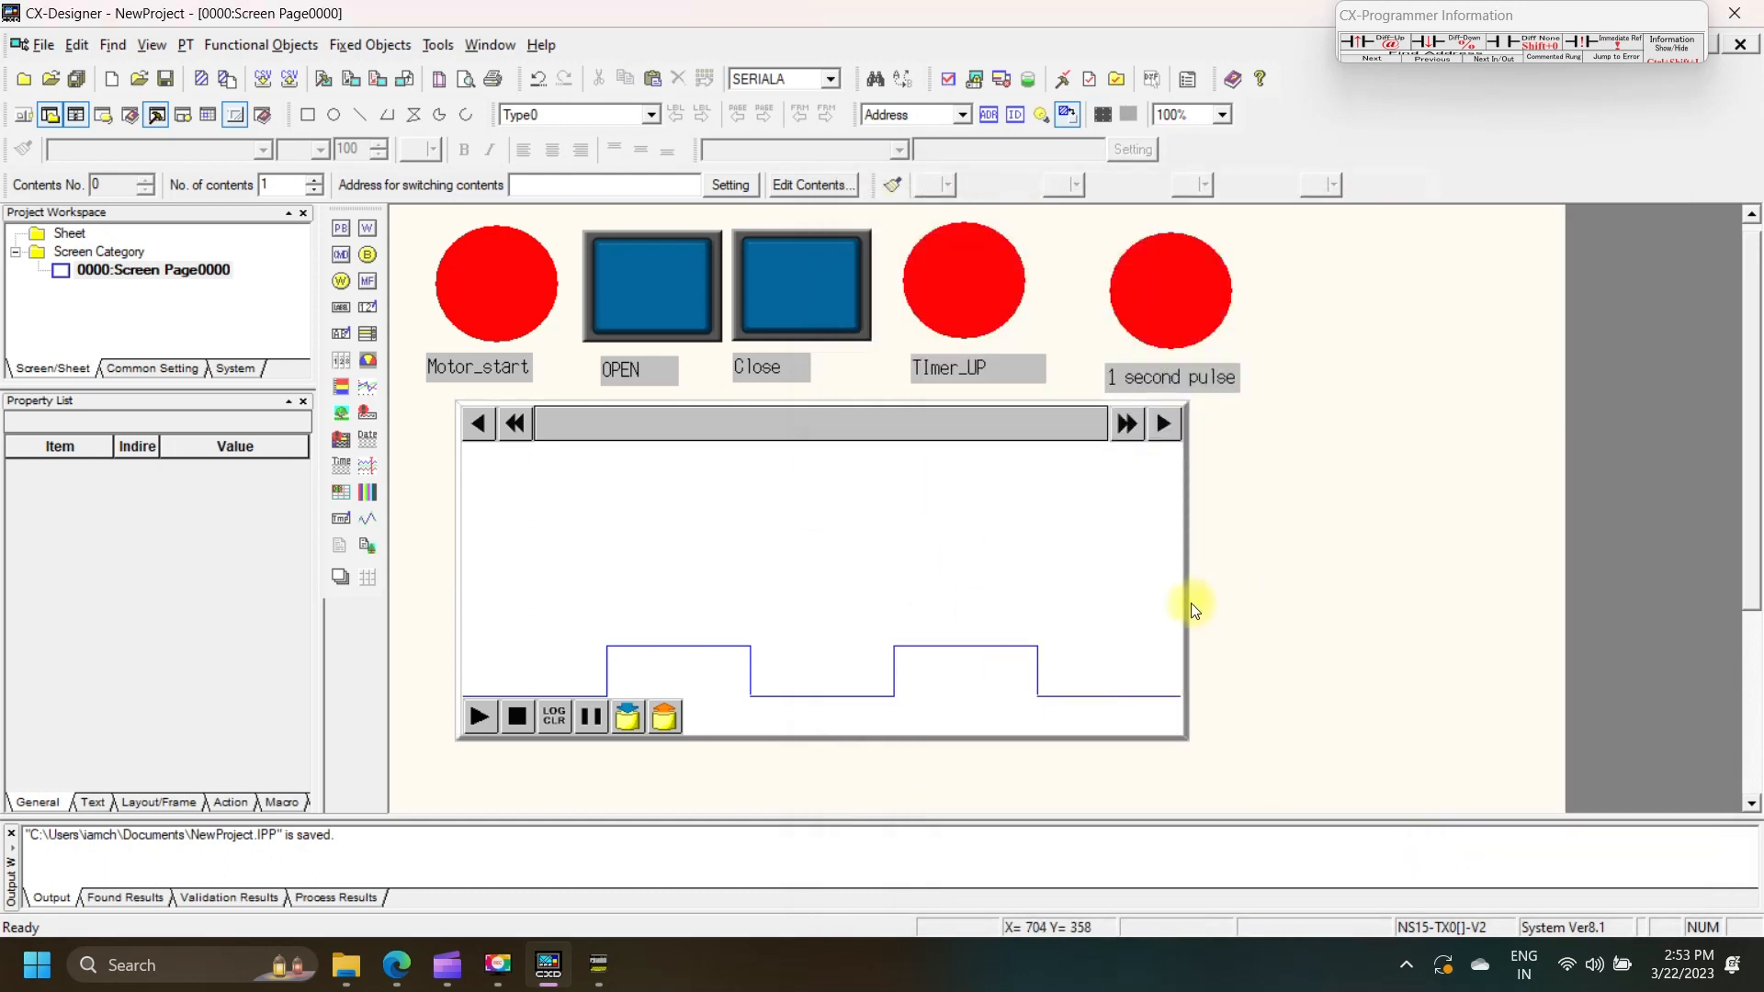
left_click_drag(1035, 575, 1021, 587)
left_click(1340, 624)
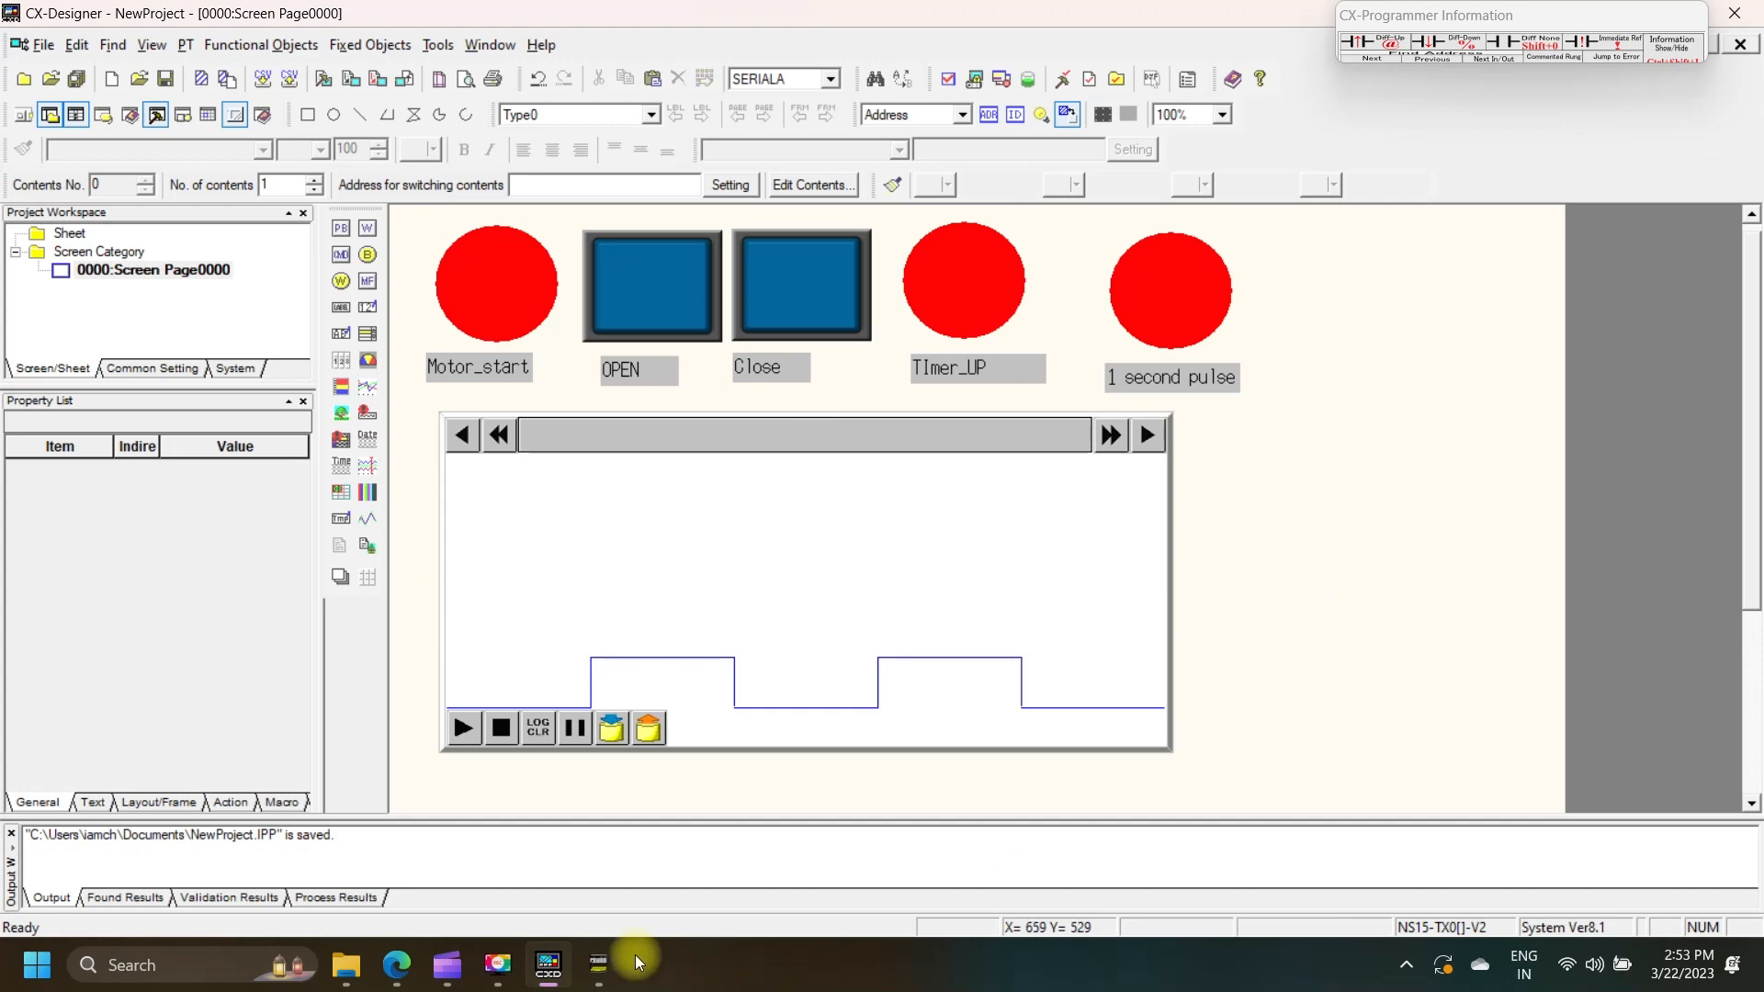
- Switch to CX-Programmer, leave the TIM edit, check the OPEn contact's bit address, and return to CX-Designer
left_click(600, 977)
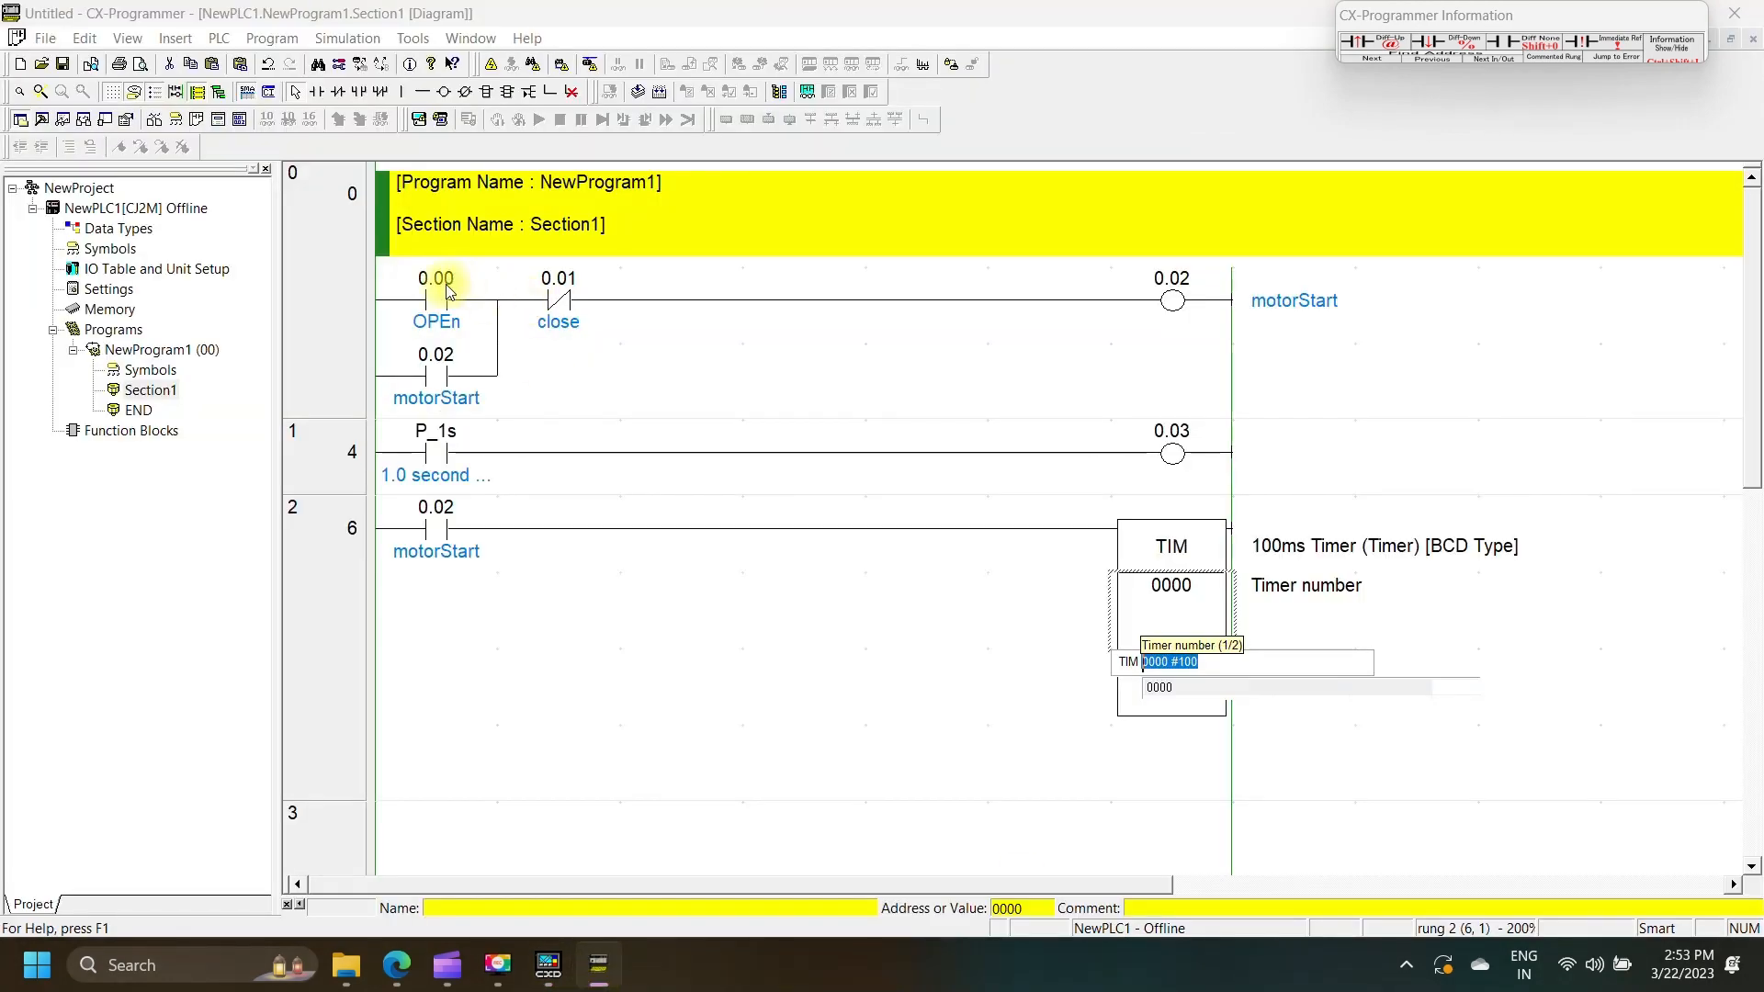
key("Return")
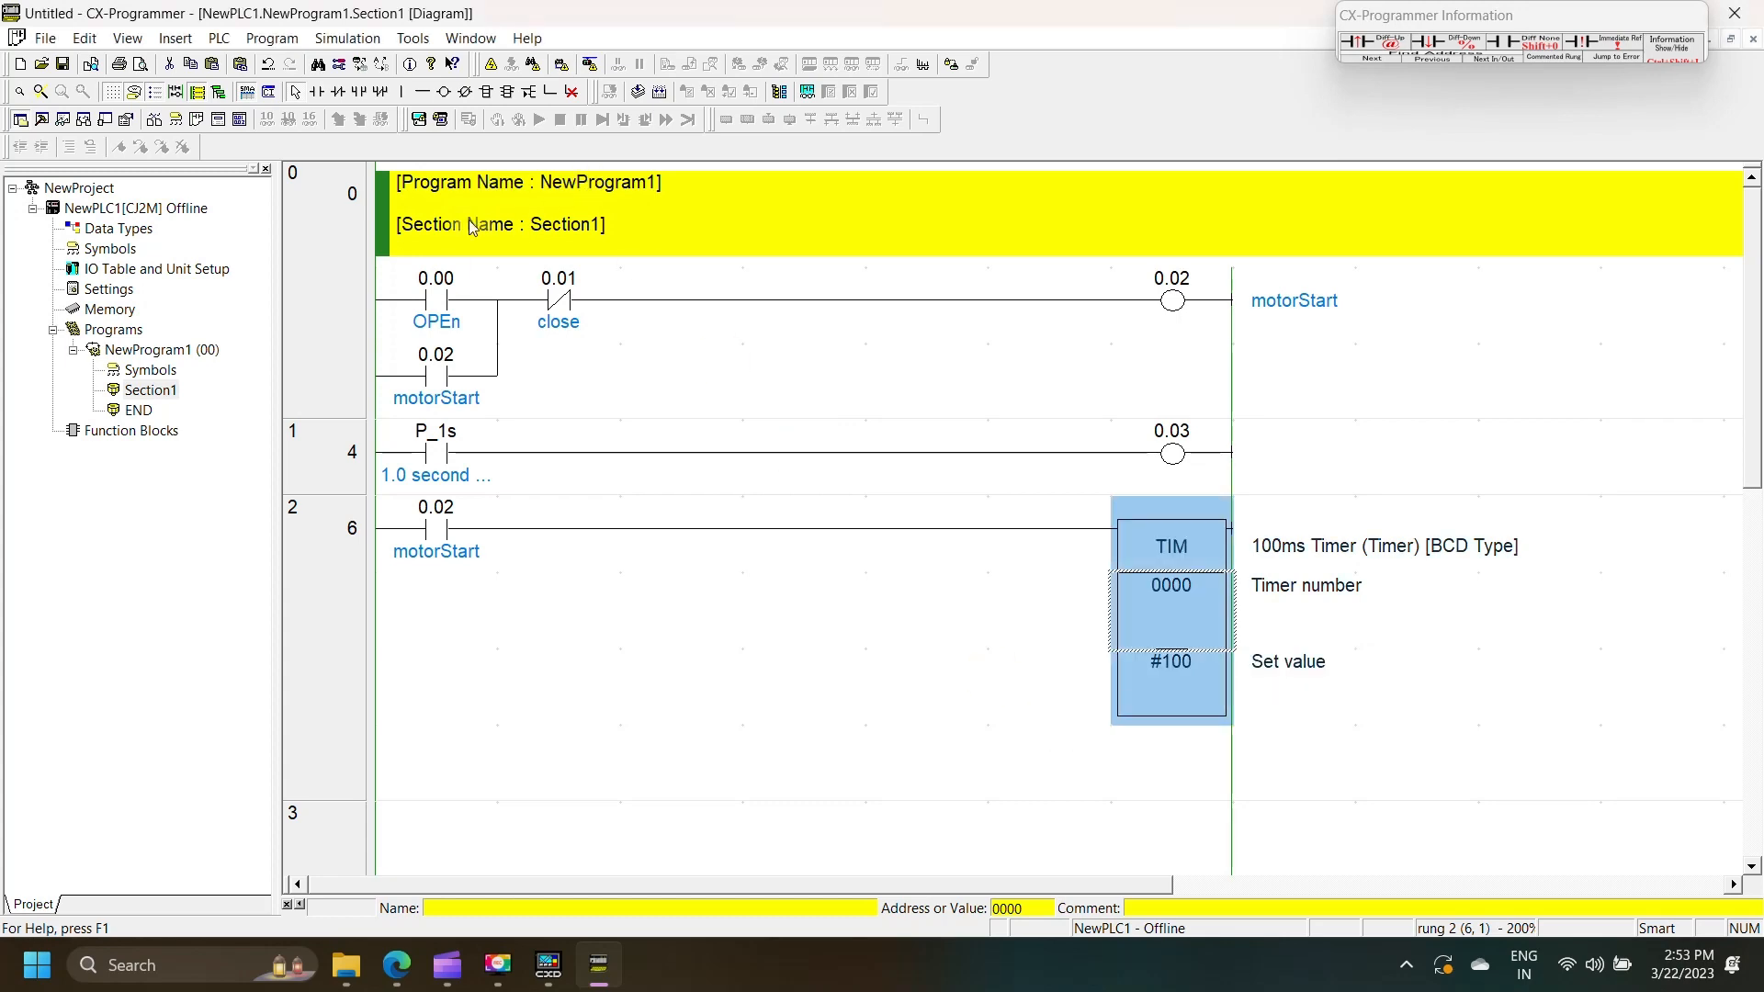
double_click(439, 292)
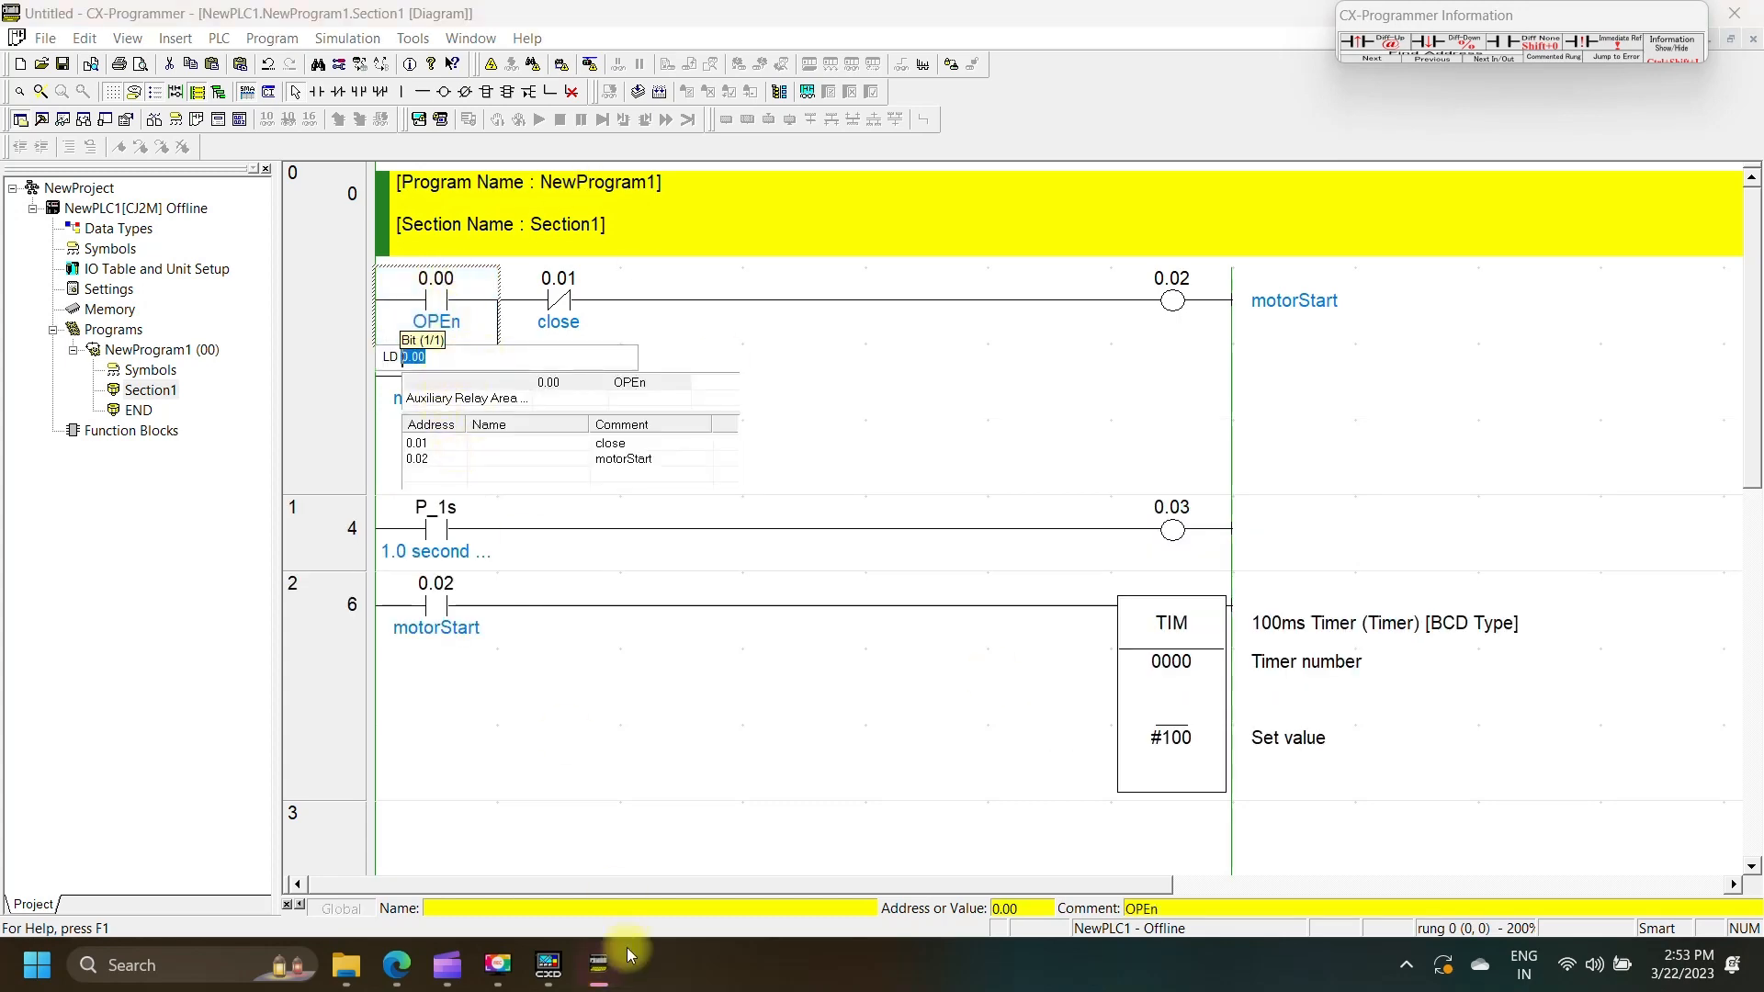
left_click(548, 965)
- Set the OPEN button's write address to CIO word 0, bit 0 on host SERIALA, rechecking the ladder's OPEn contact
double_click(613, 319)
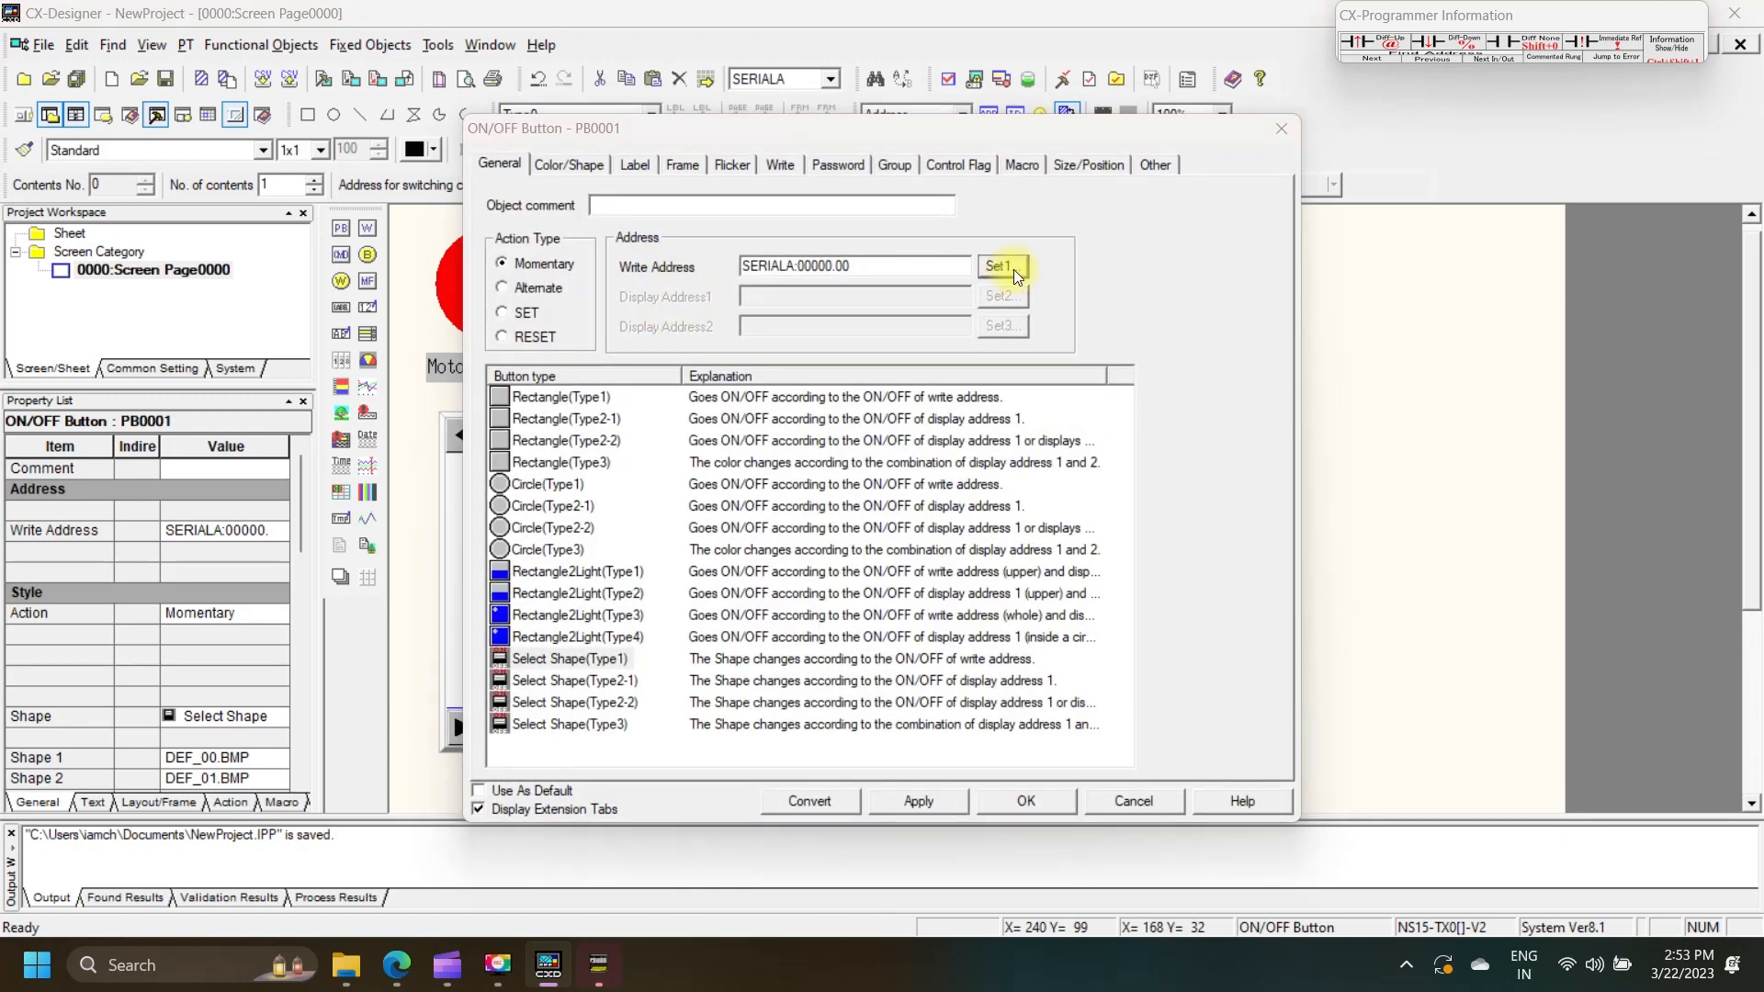
left_click(1016, 270)
left_click(1000, 444)
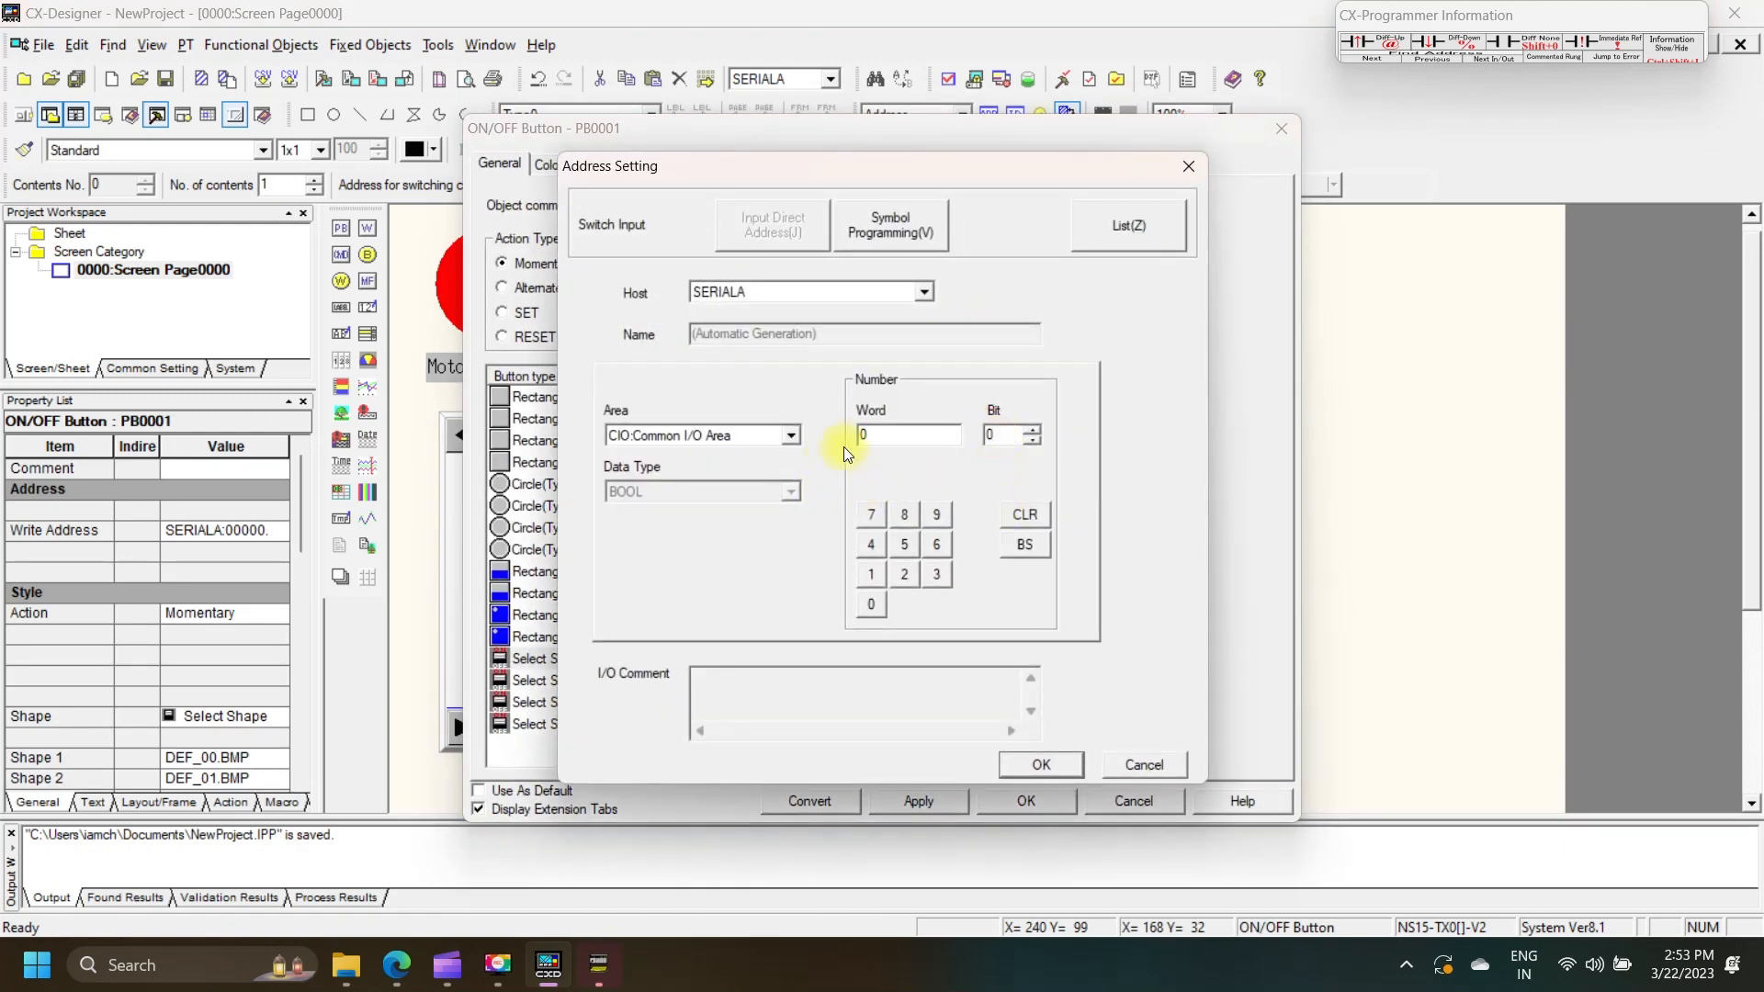
left_click(598, 970)
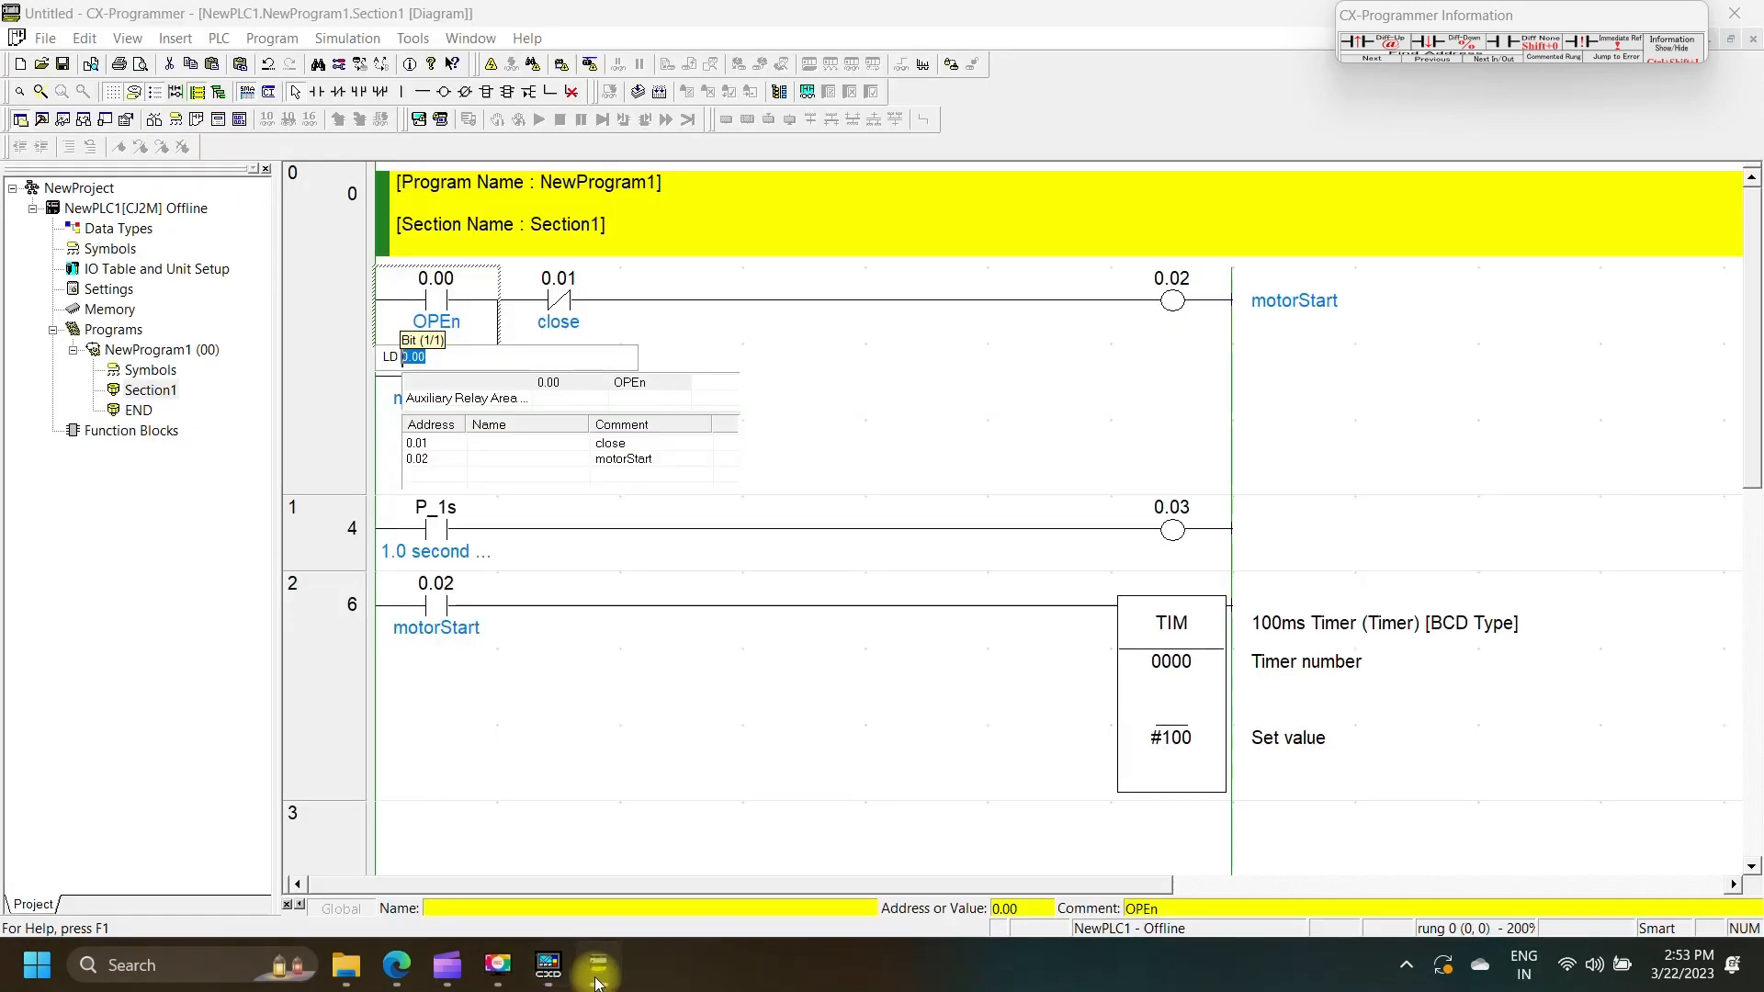
left_click(548, 966)
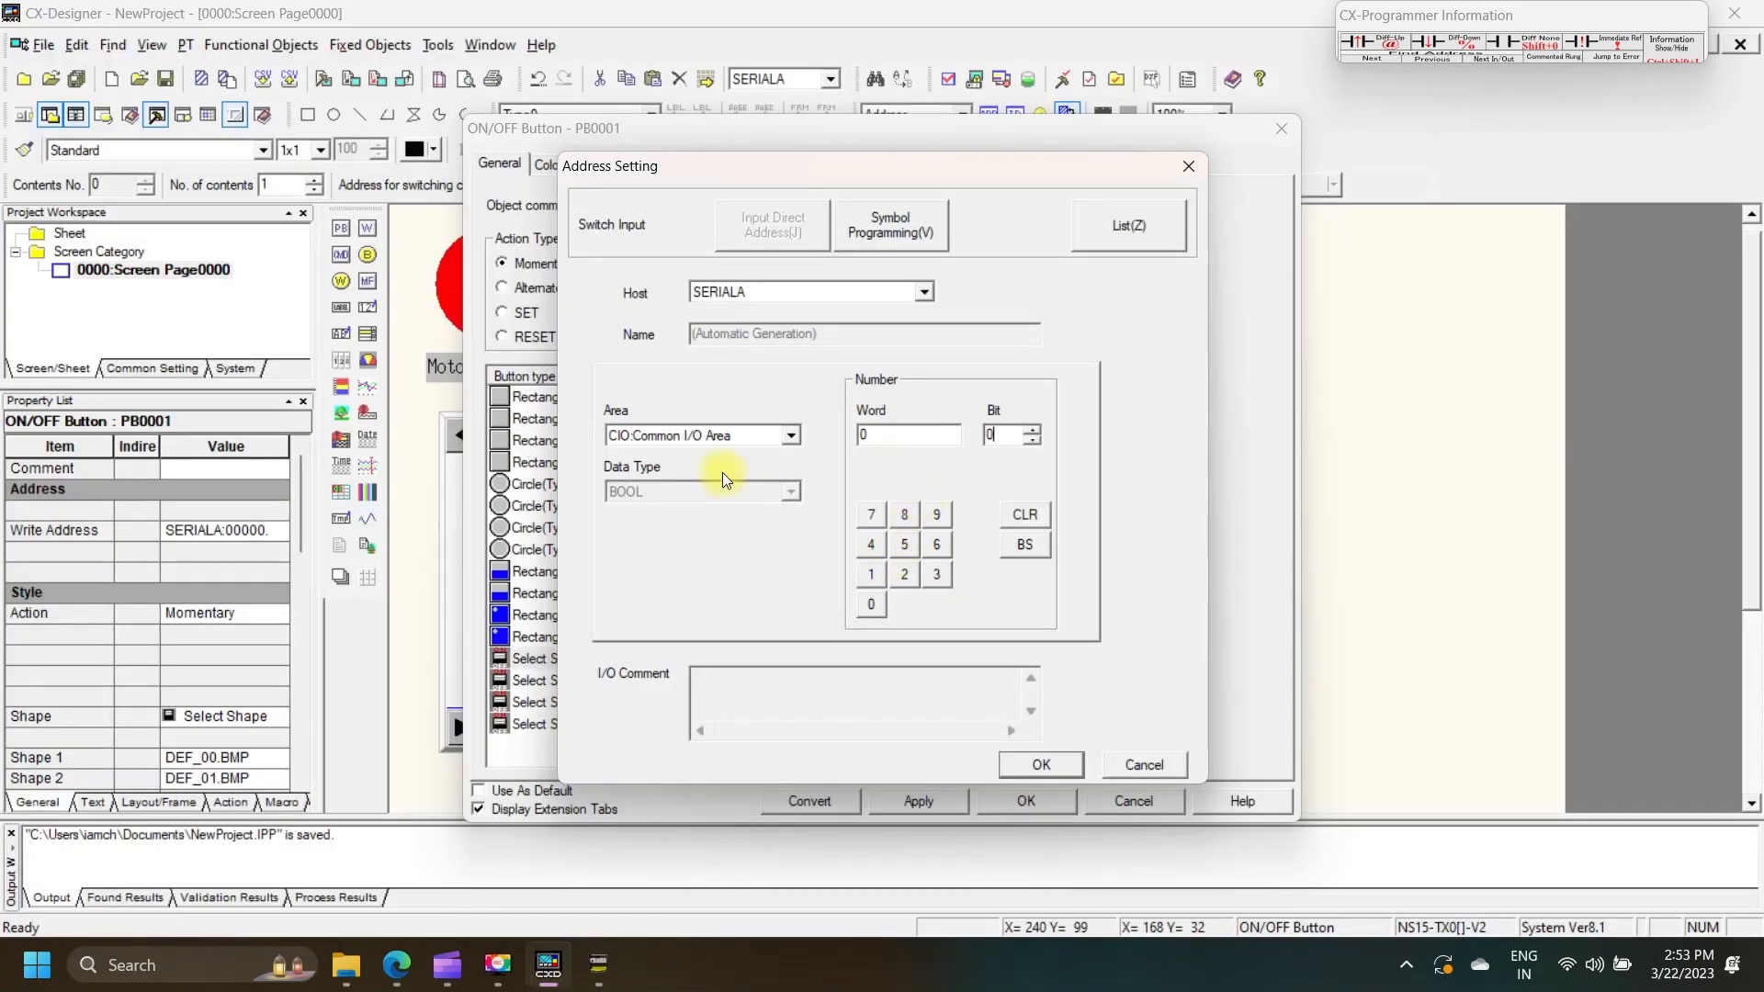
left_click(1017, 772)
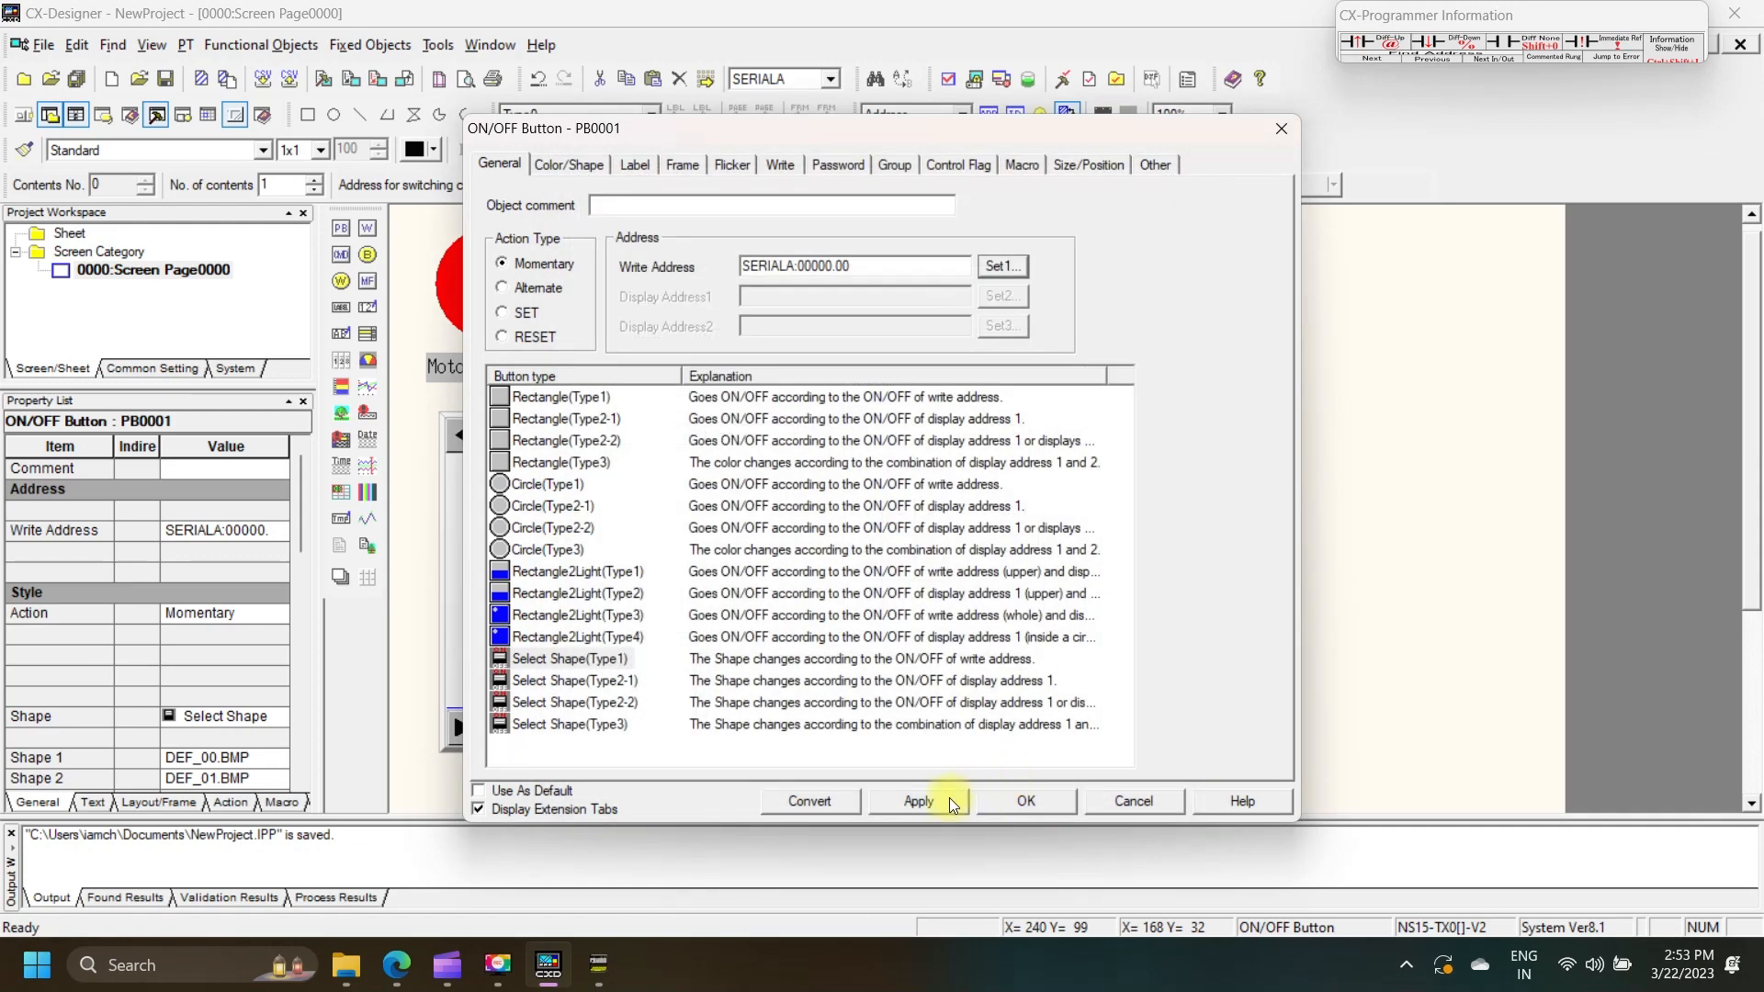
left_click(941, 801)
left_click(1045, 803)
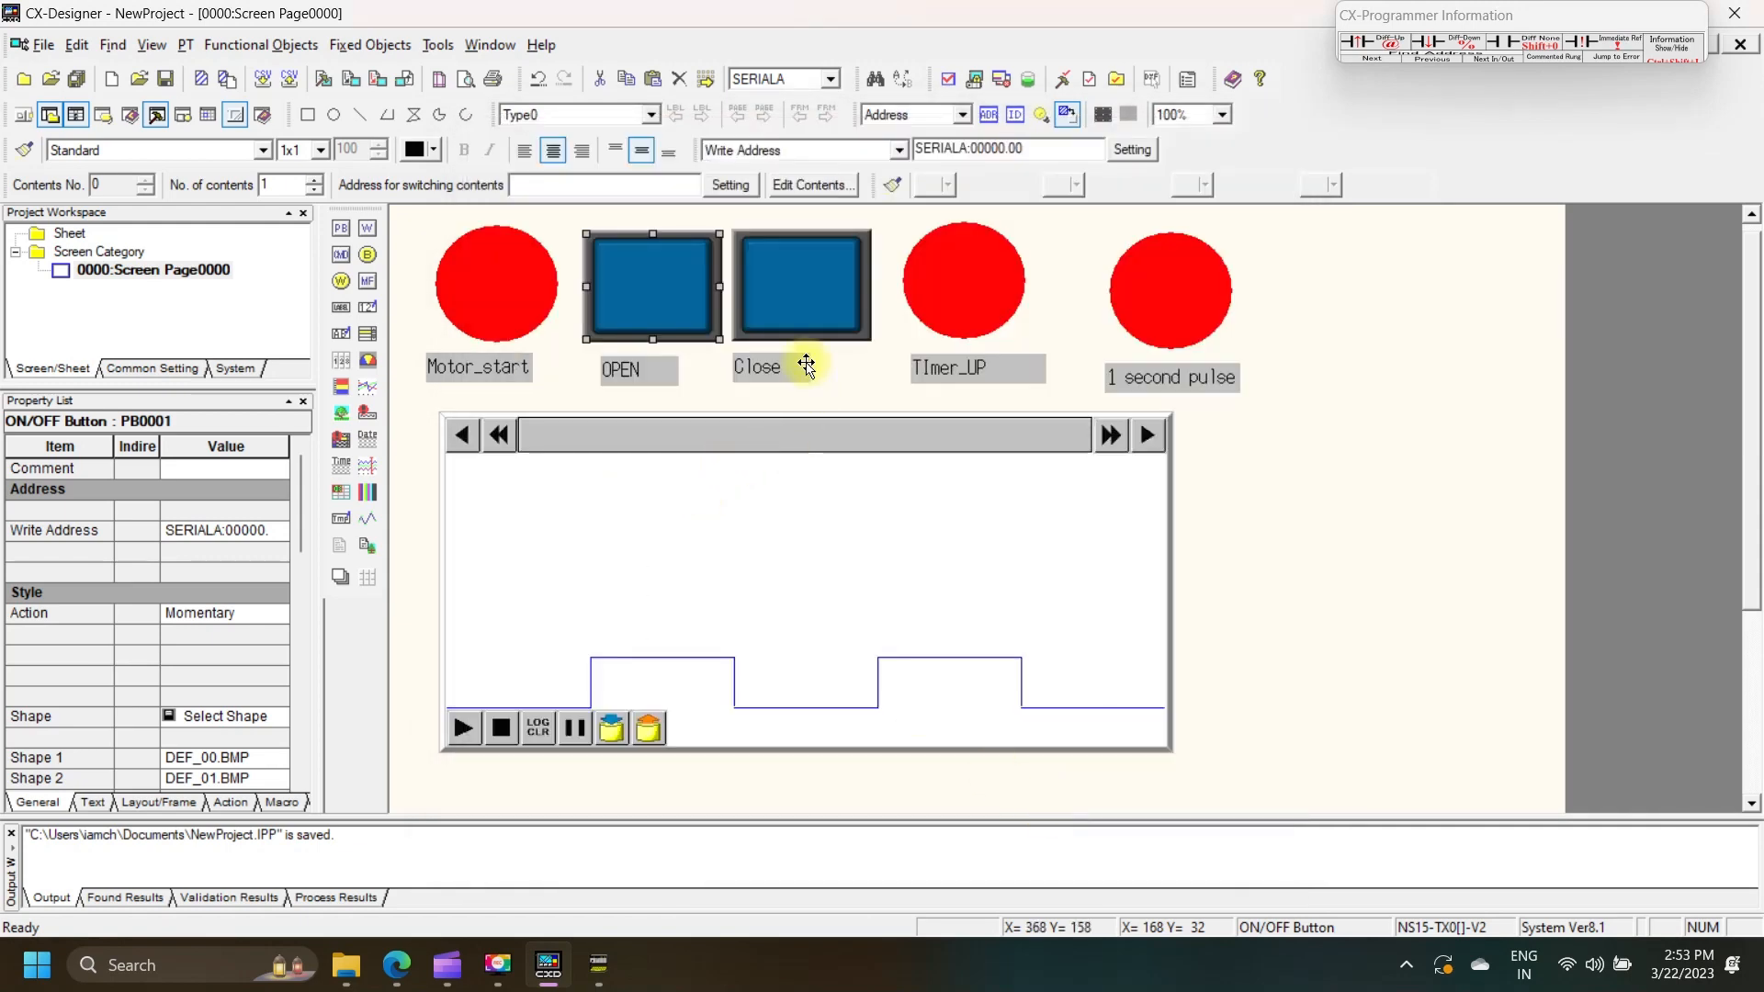
- Set the Close button's write address to CIO word 0, bit 1, checking the close contact in CX-Programmer
double_click(796, 296)
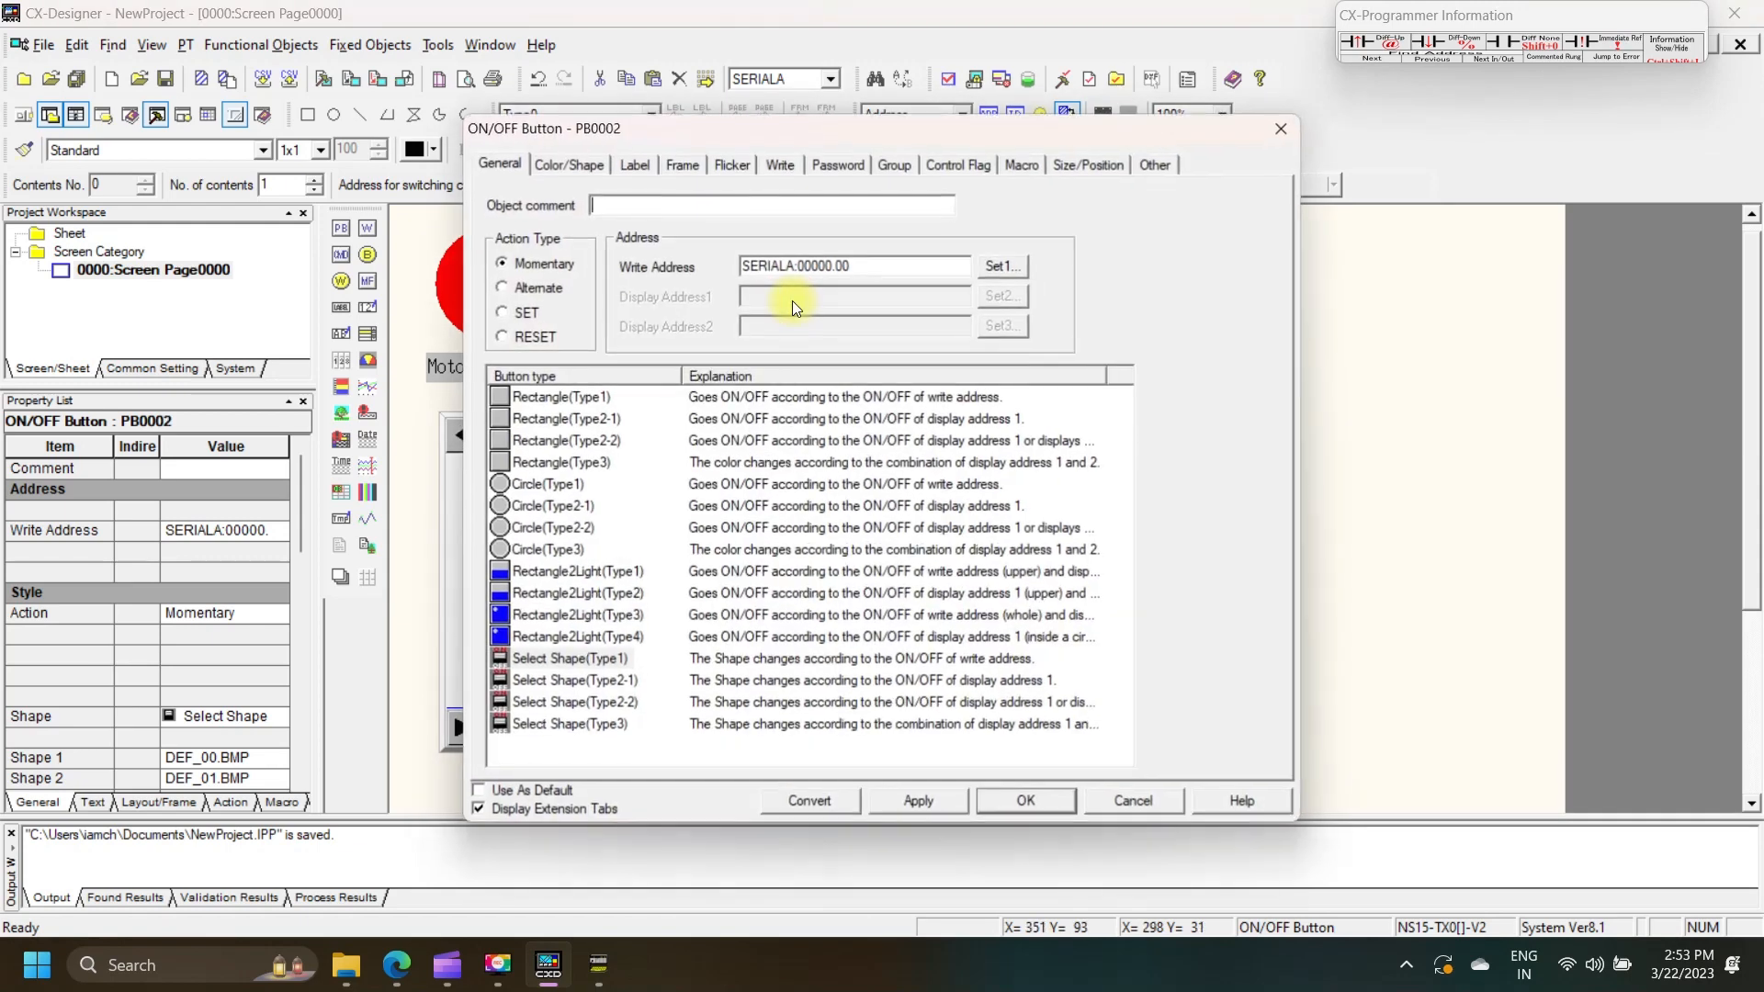
left_click(1002, 265)
left_click(612, 979)
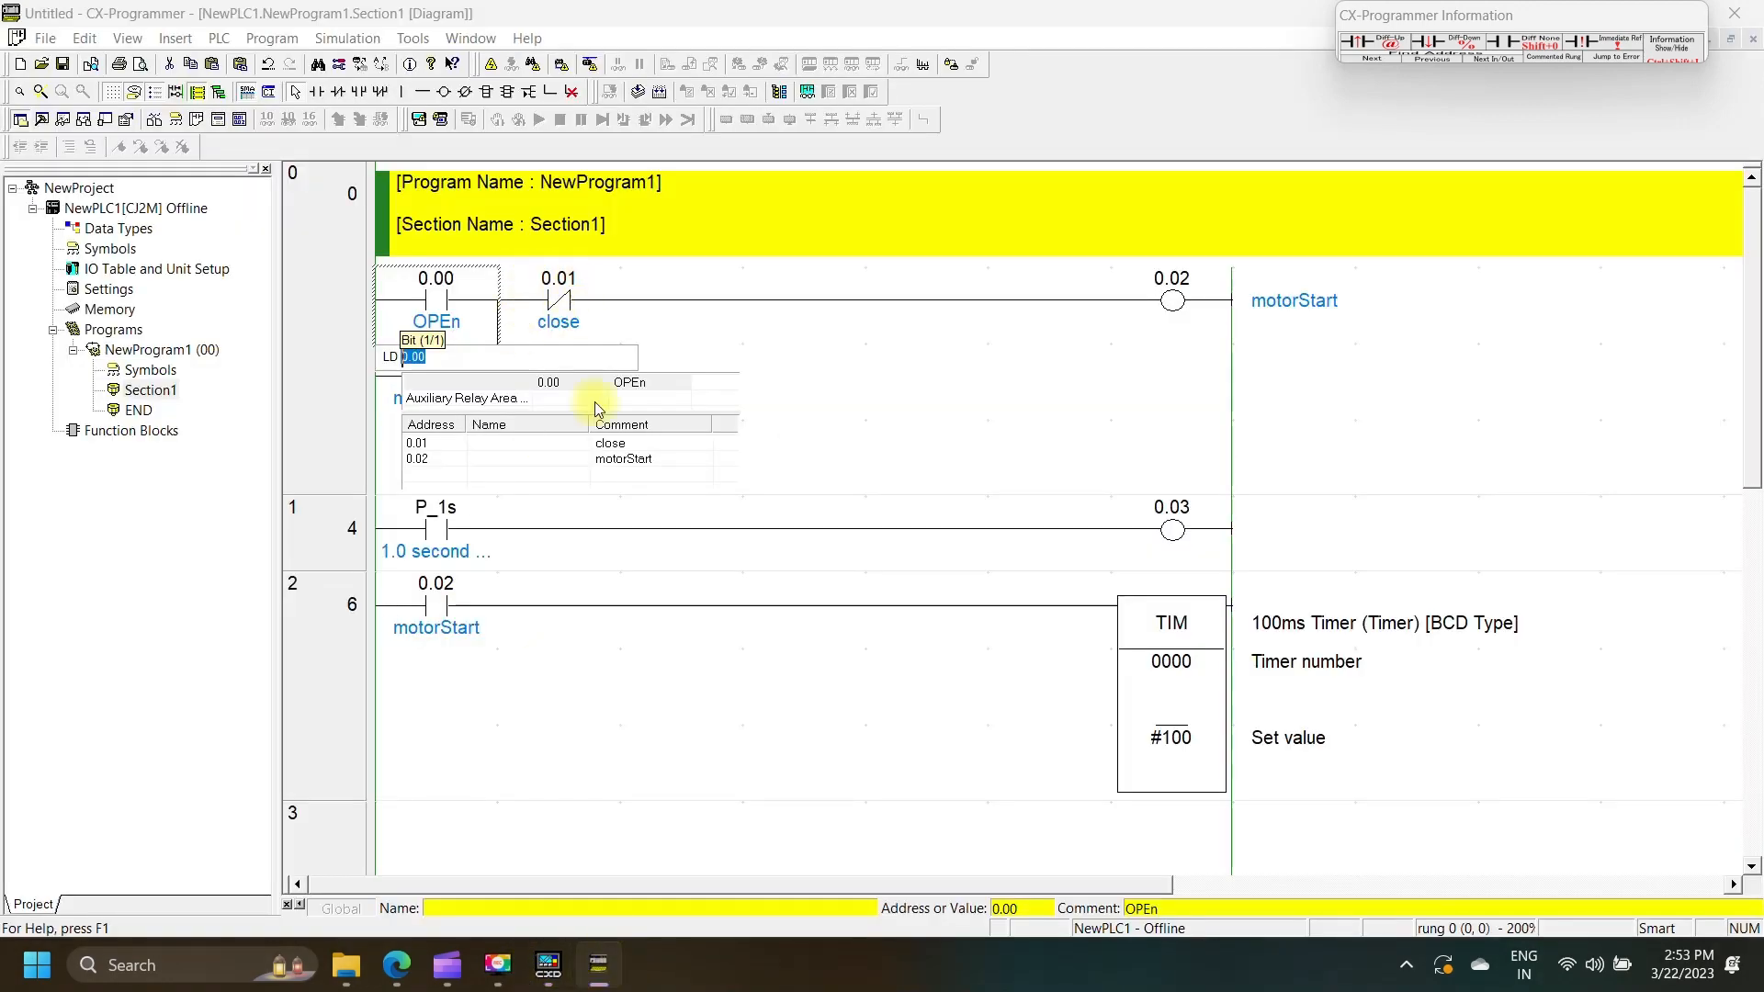
left_click(548, 966)
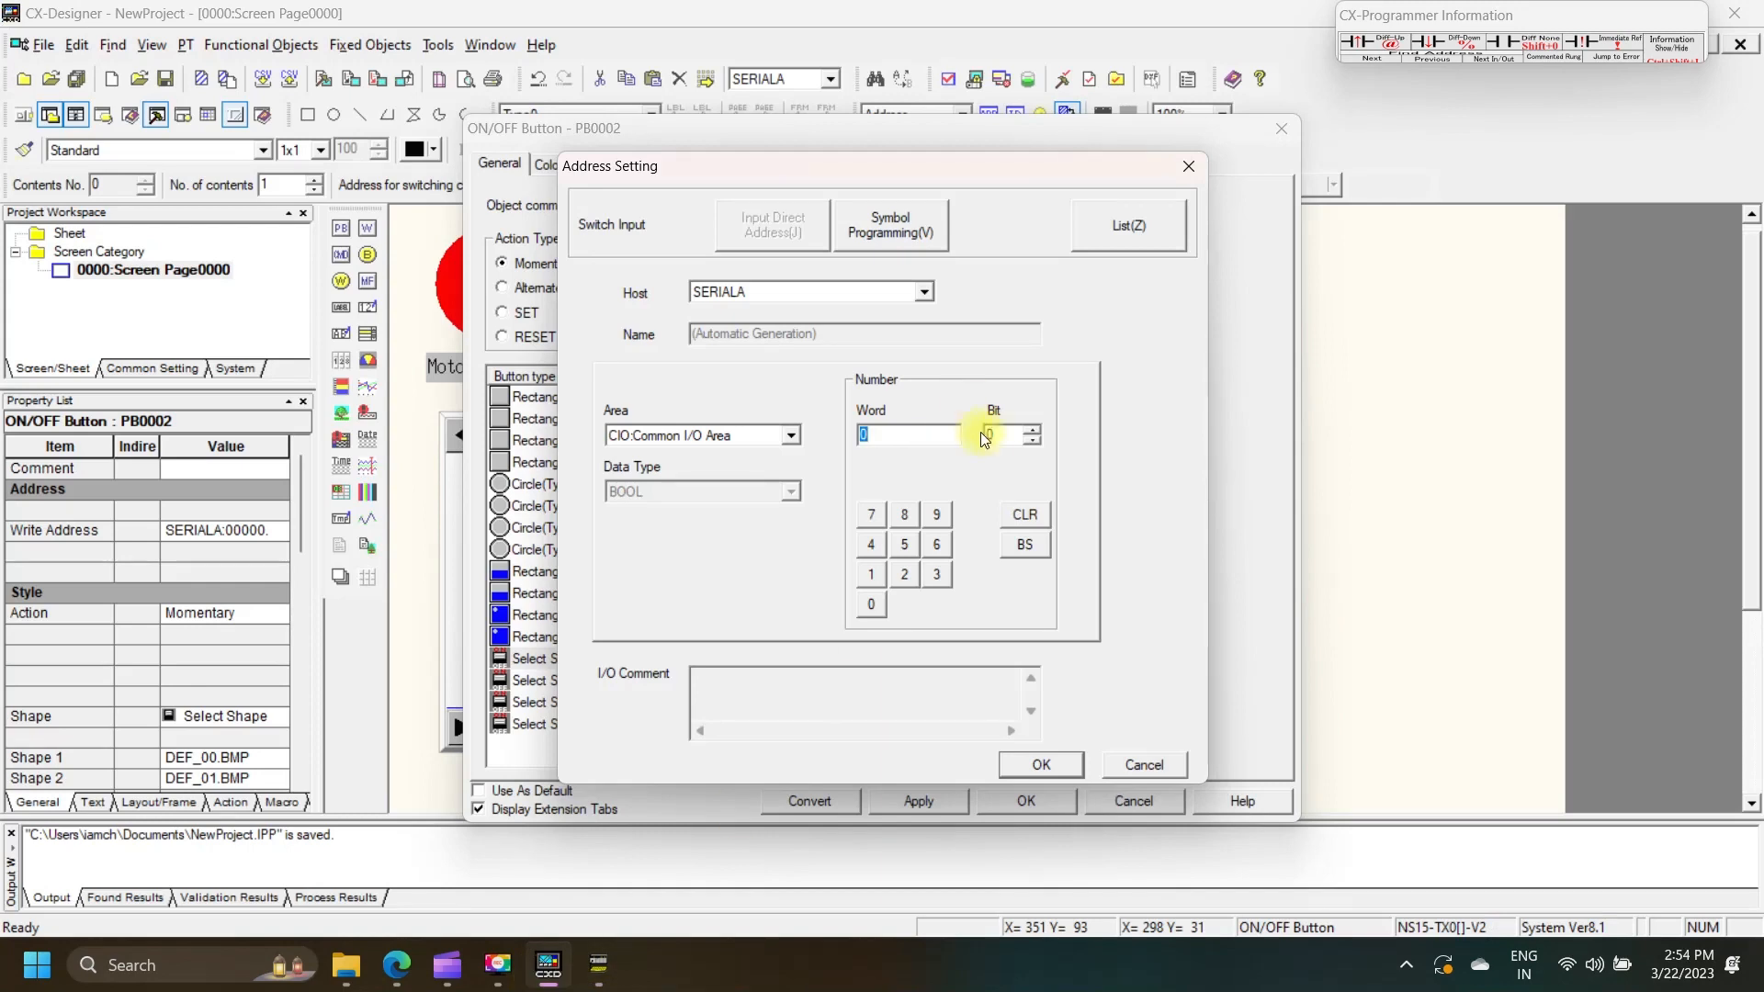
left_click(1010, 436)
left_click(870, 574)
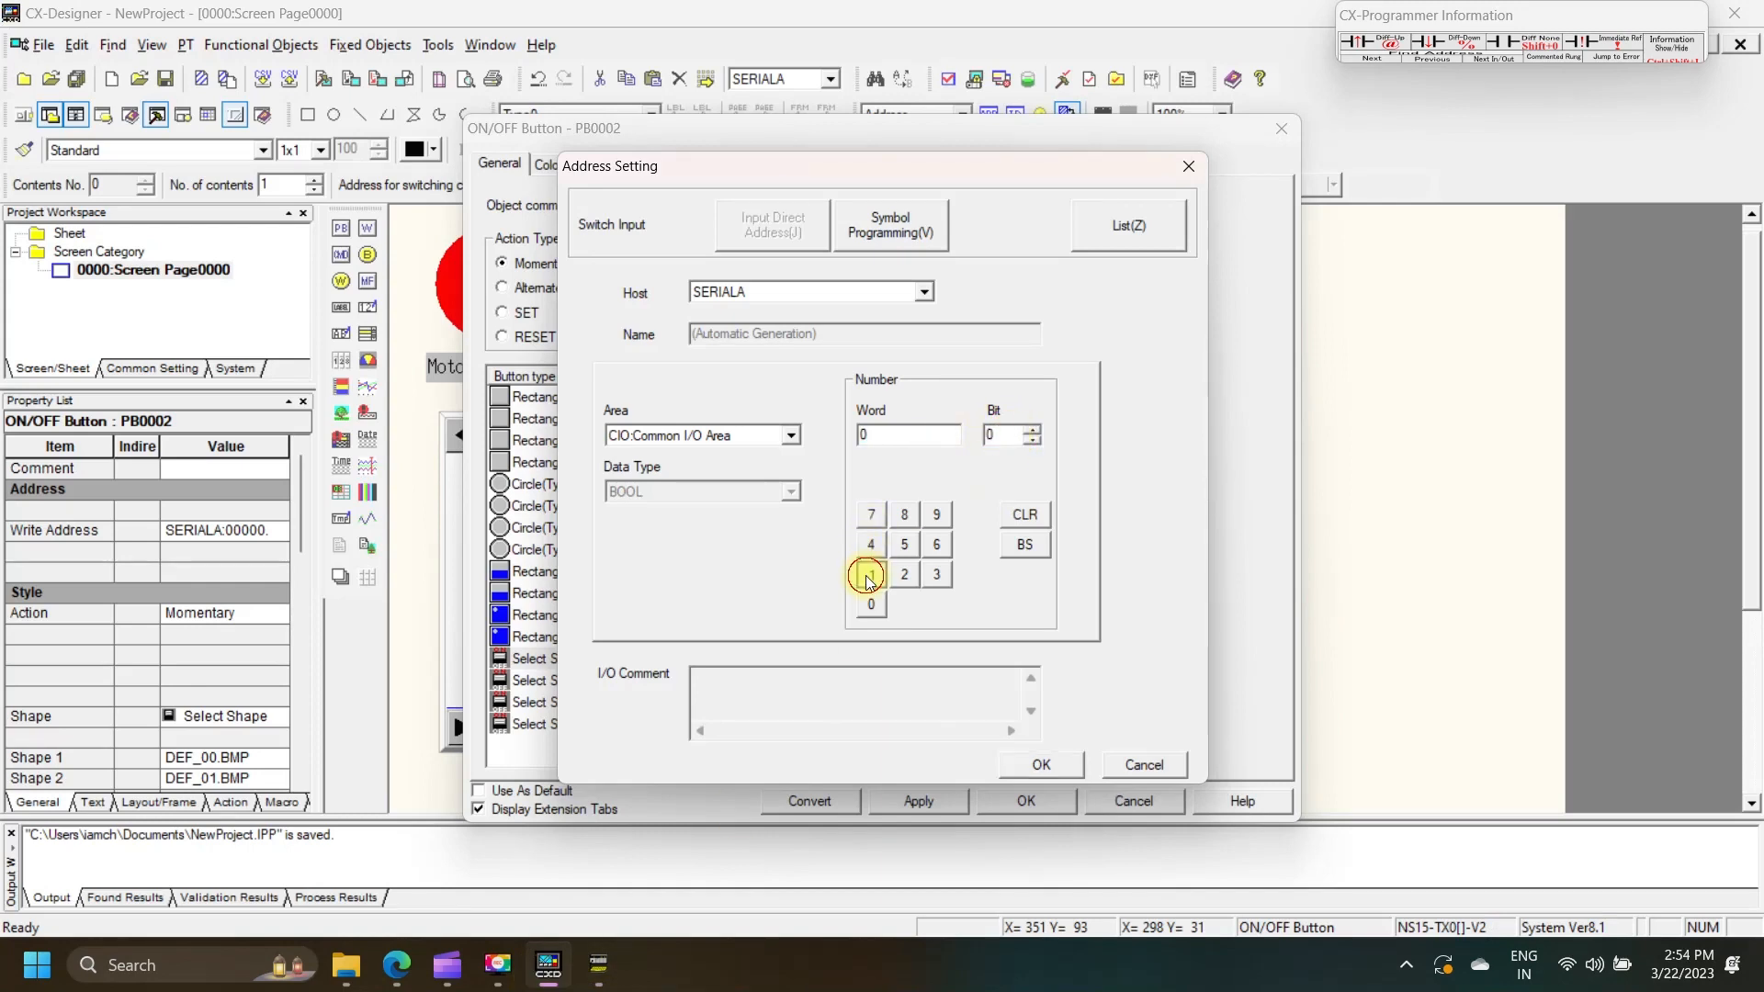
left_click(1020, 764)
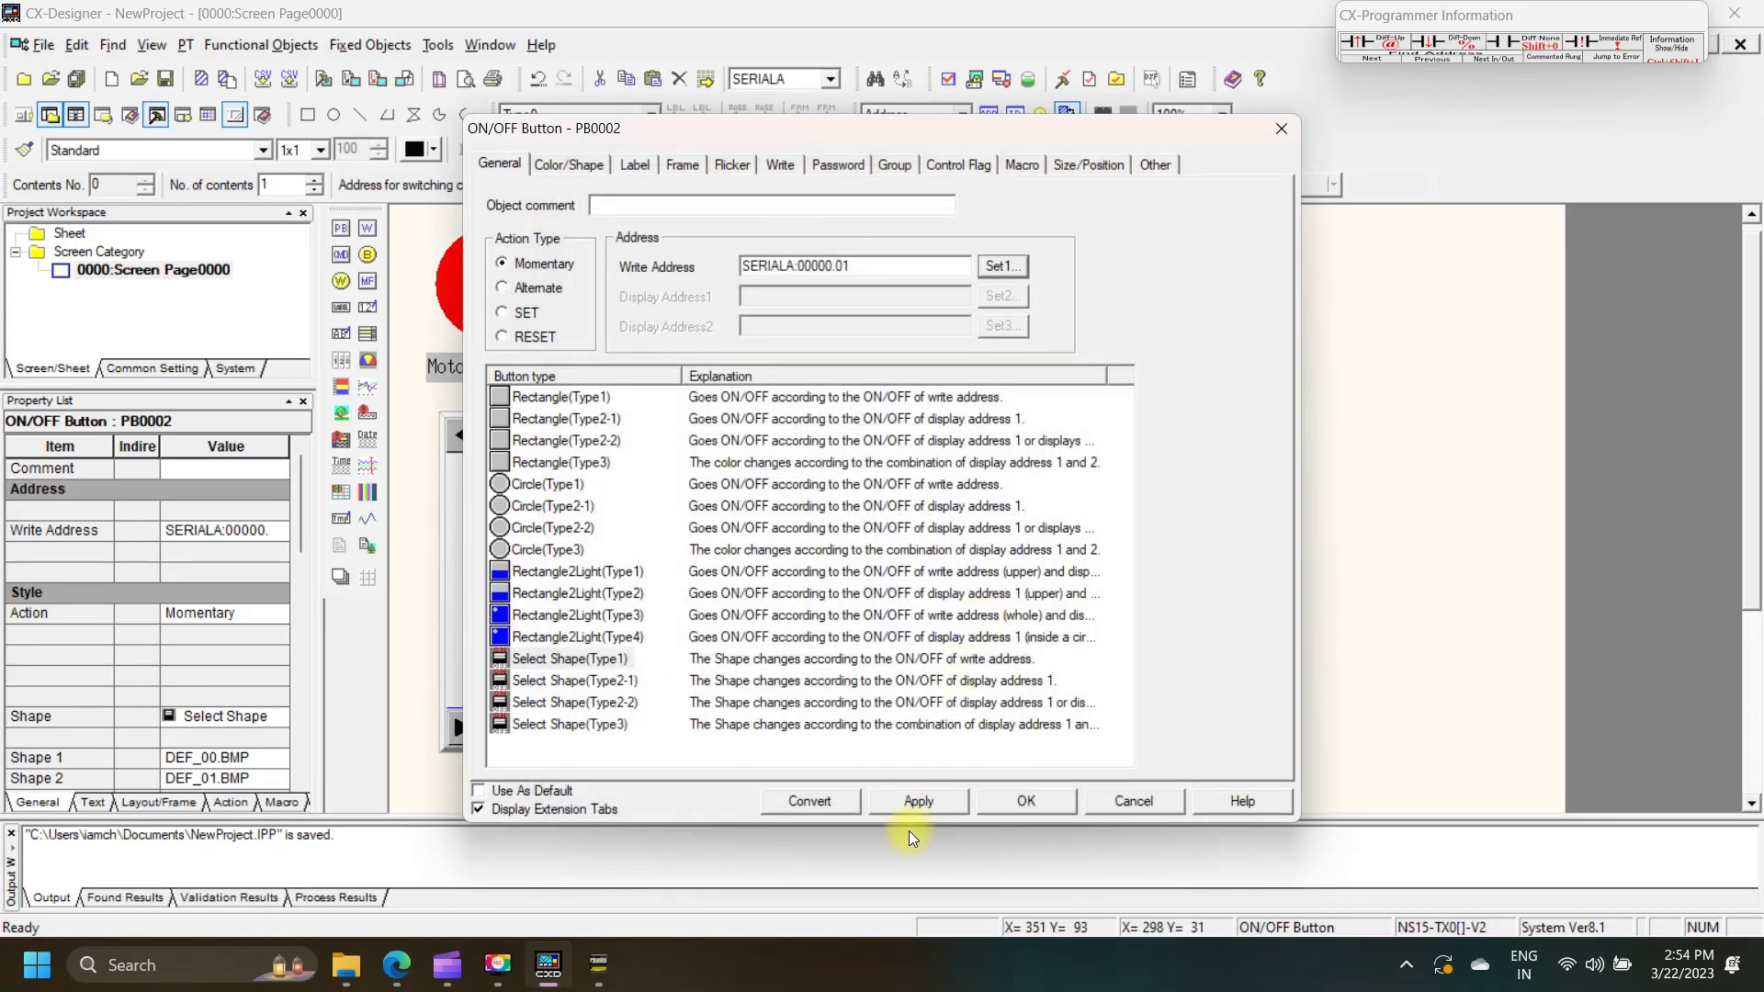
left_click(1025, 803)
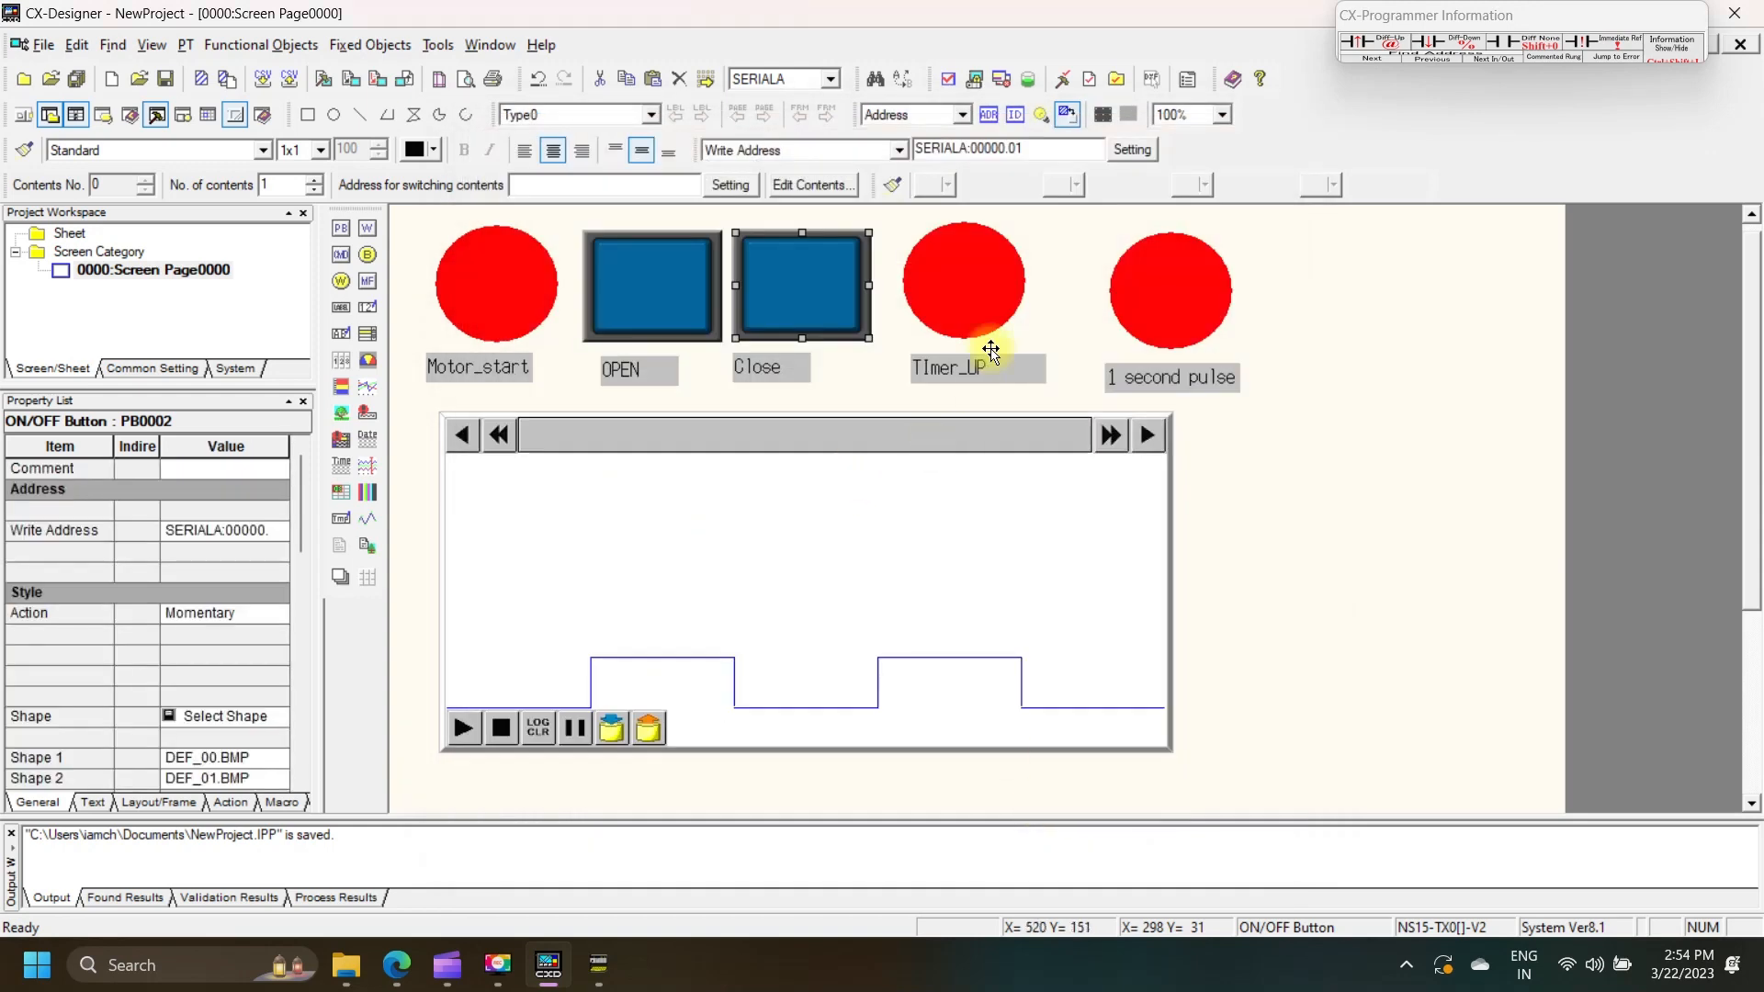
- Set the Motor_start lamp's display address to CIO word 0, bit 2 on SERIALA, checking the motorStart coil in CX-Programmer
double_click(515, 291)
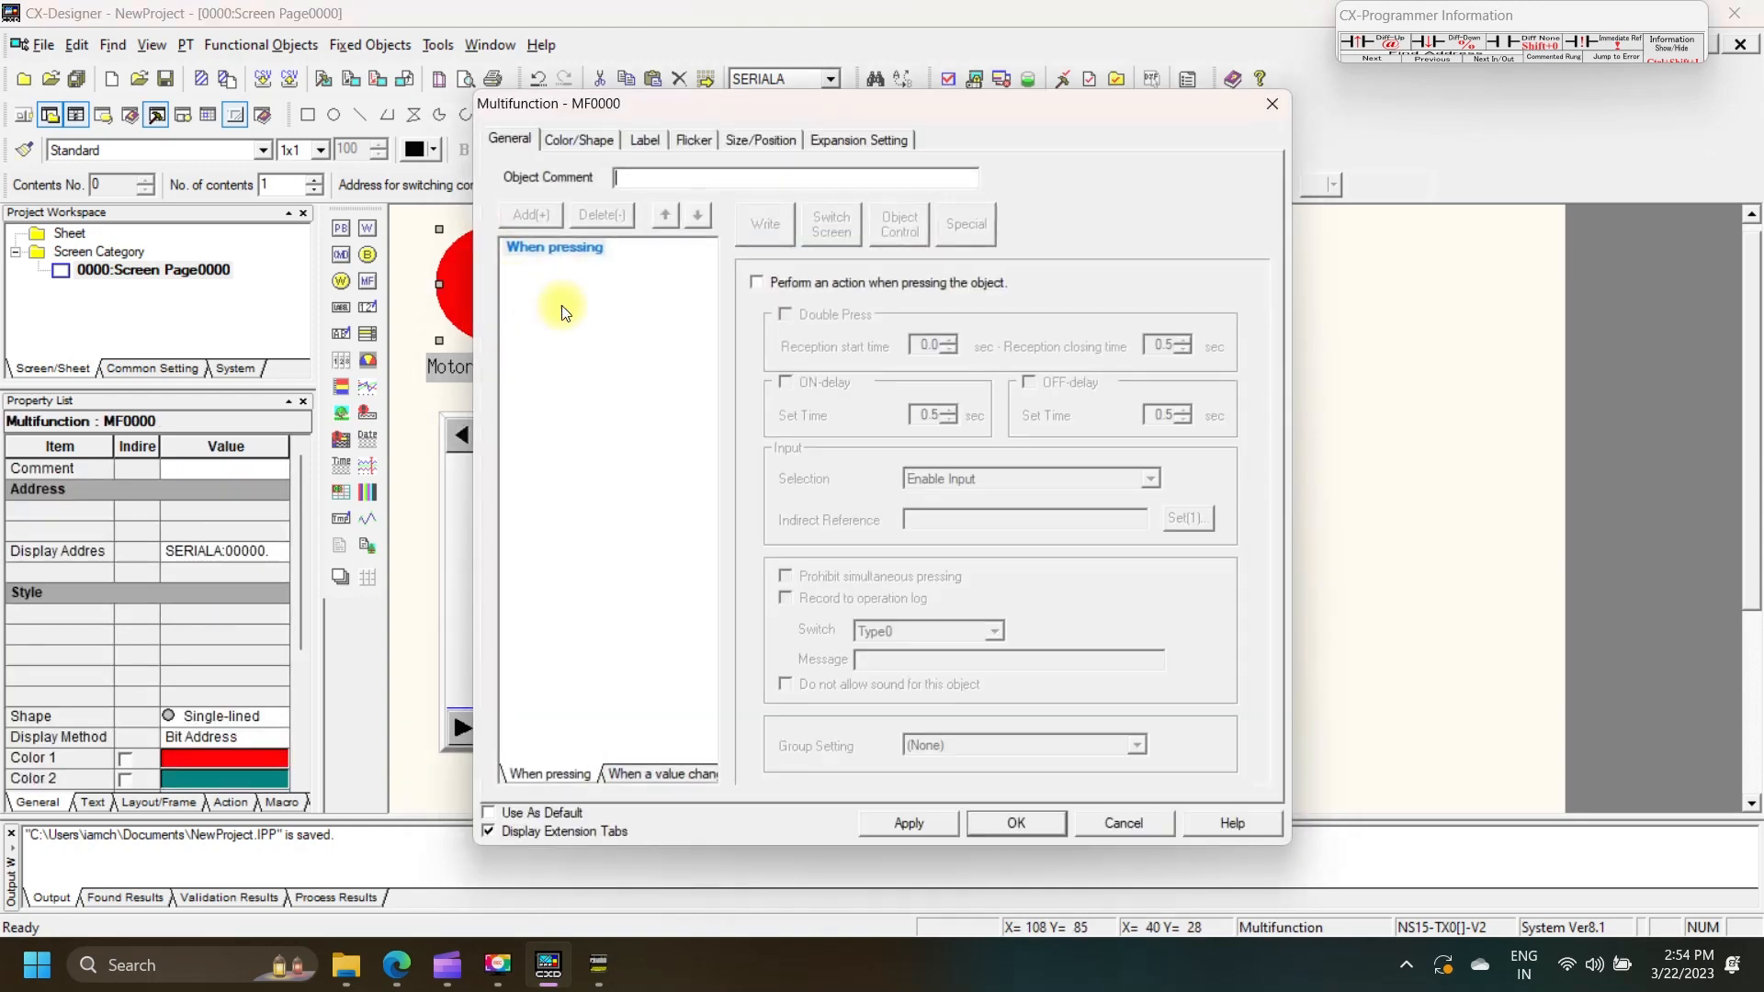
left_click(1127, 821)
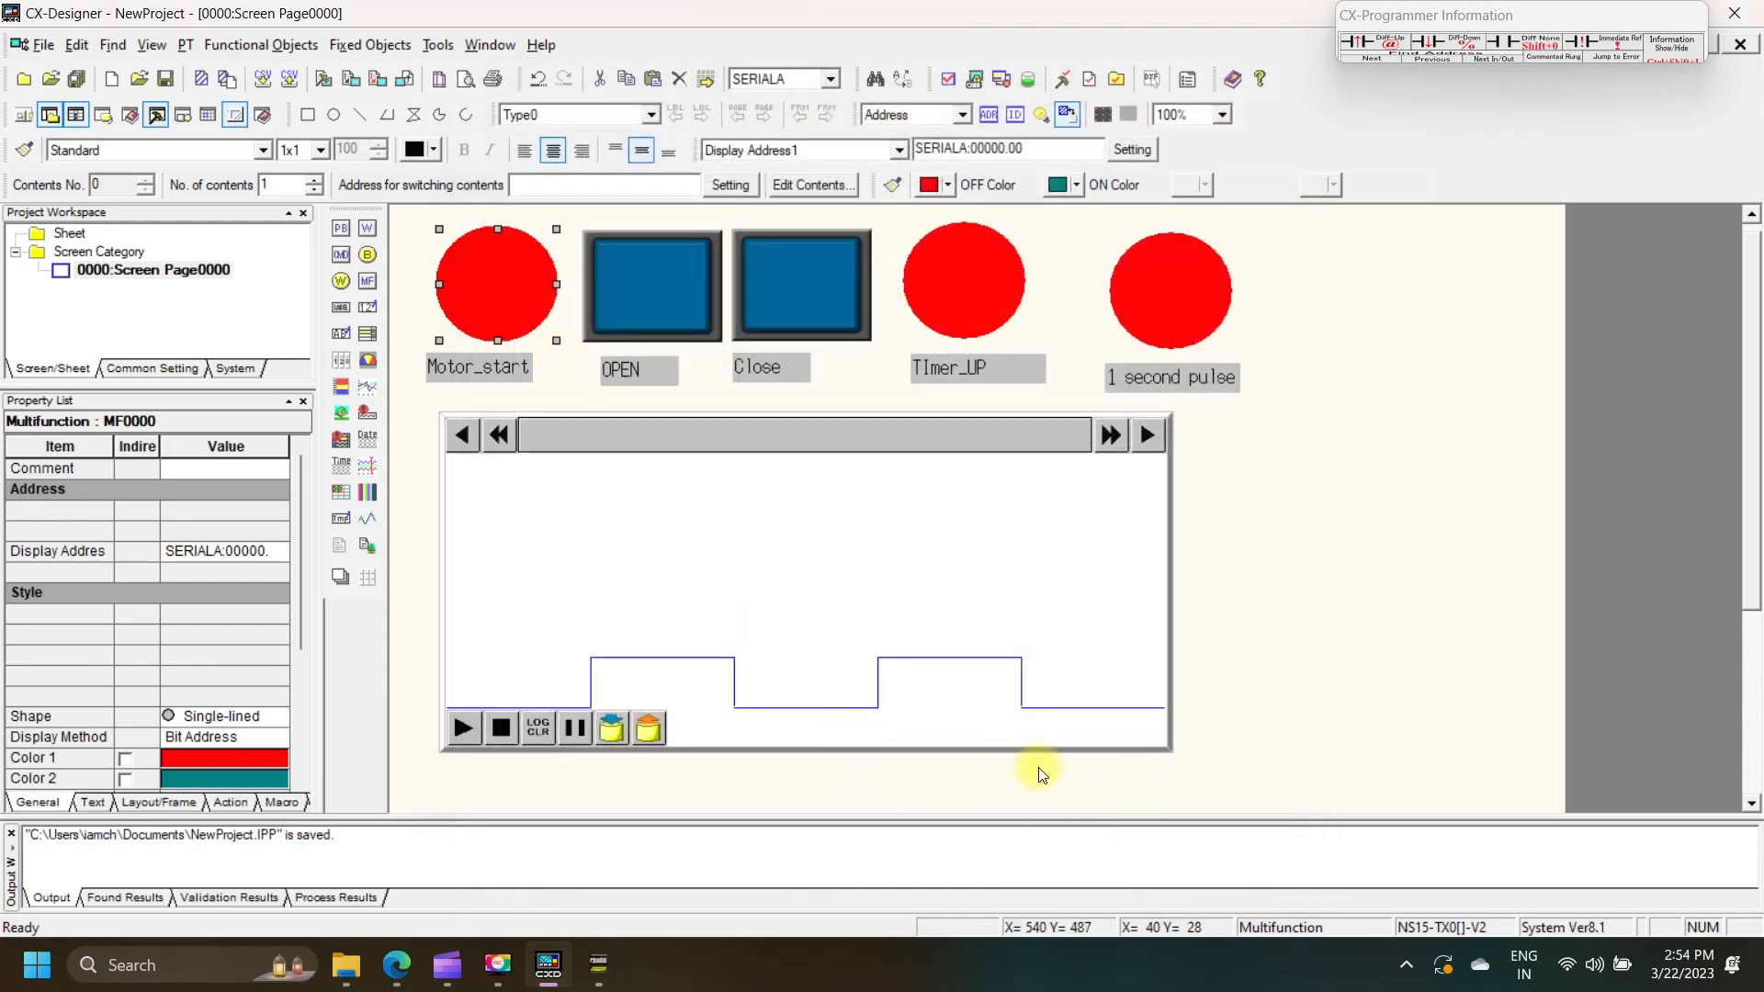
double_click(482, 277)
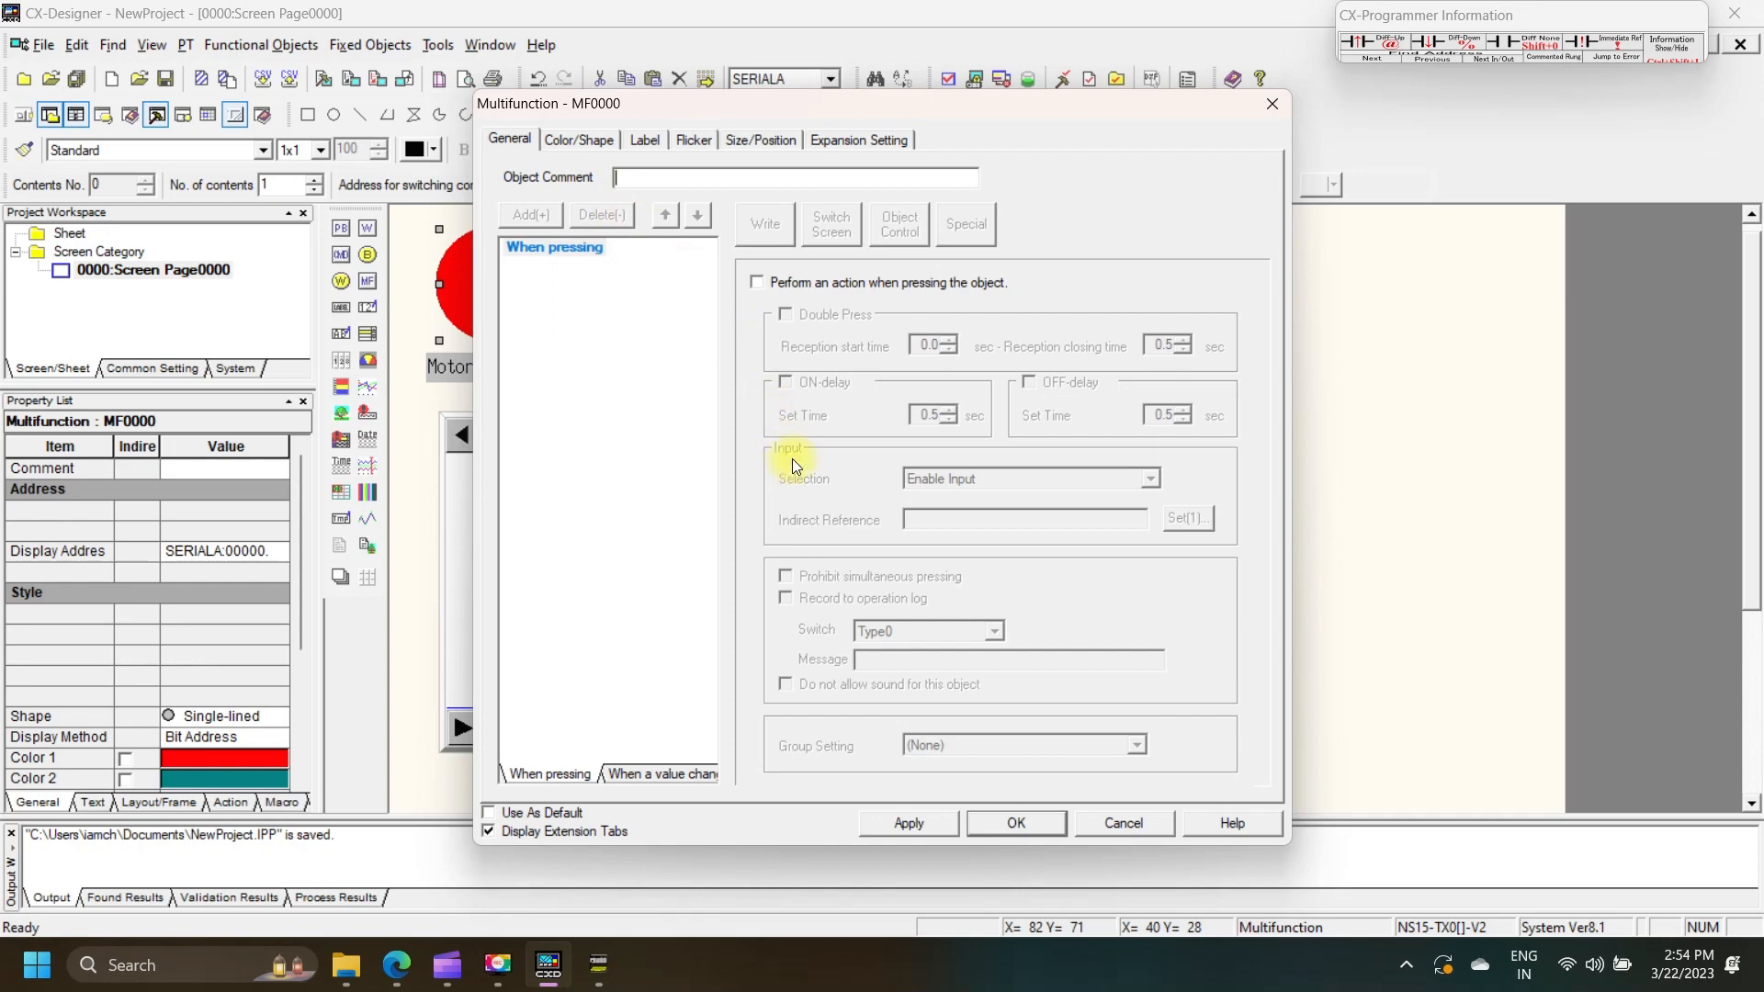
left_click(581, 139)
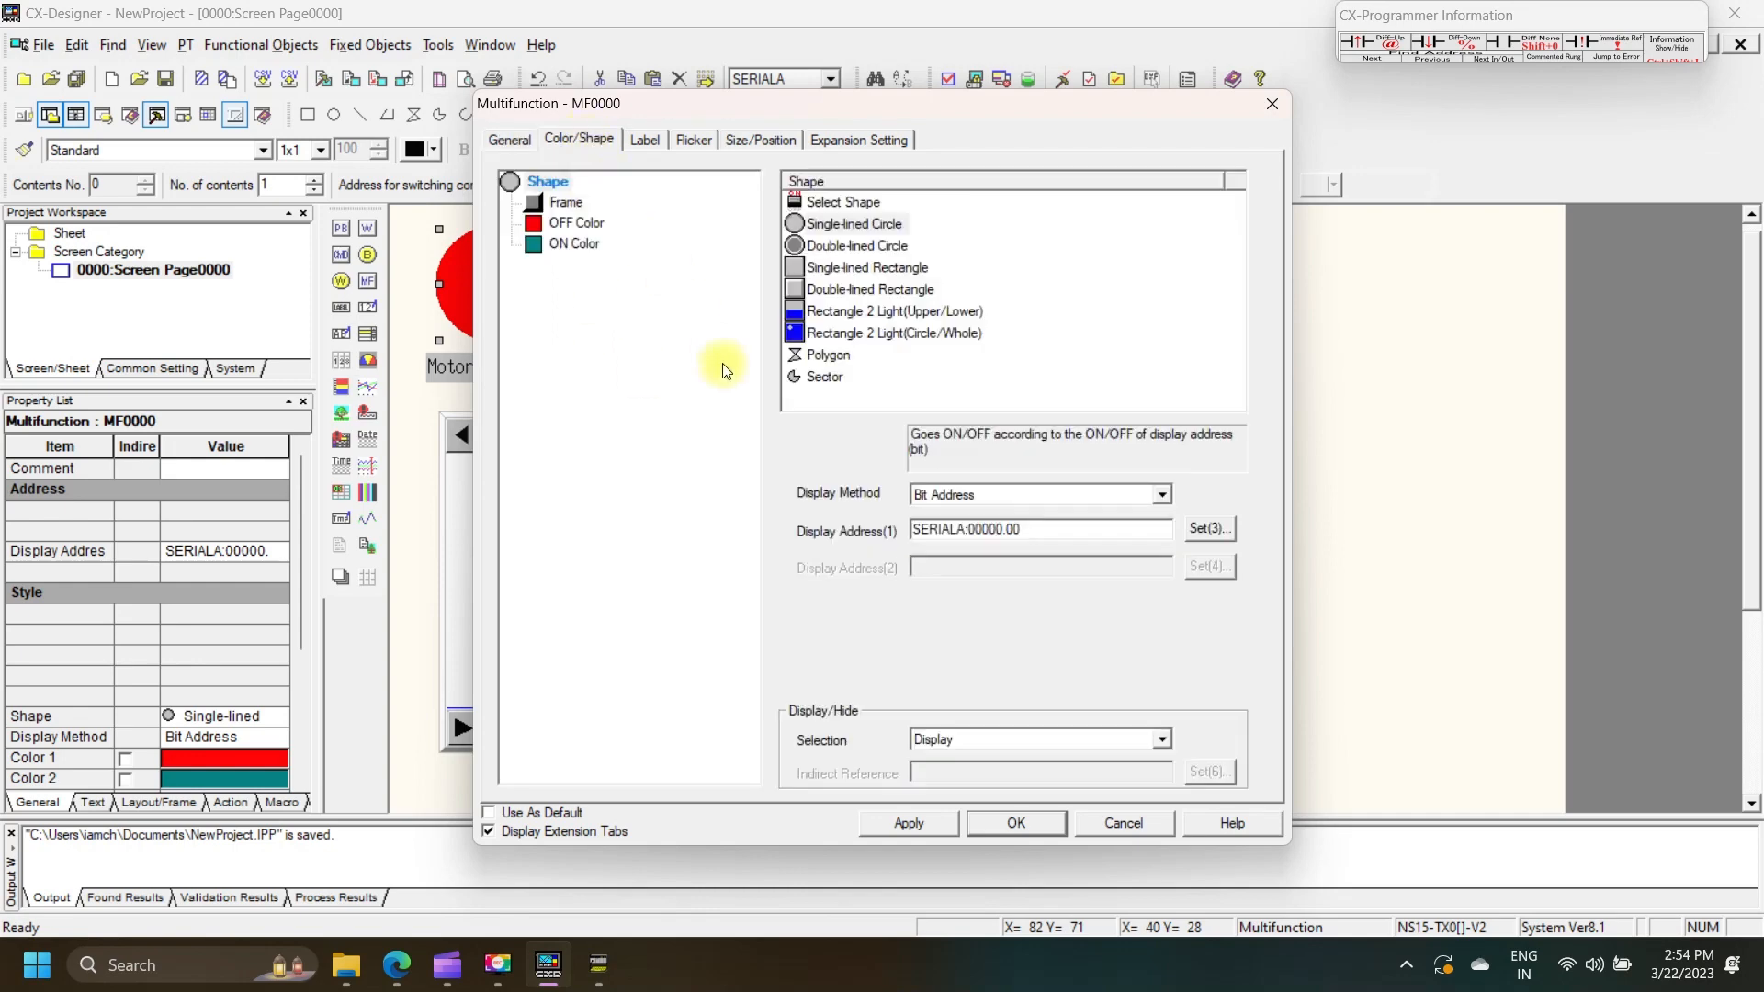
left_click(1209, 530)
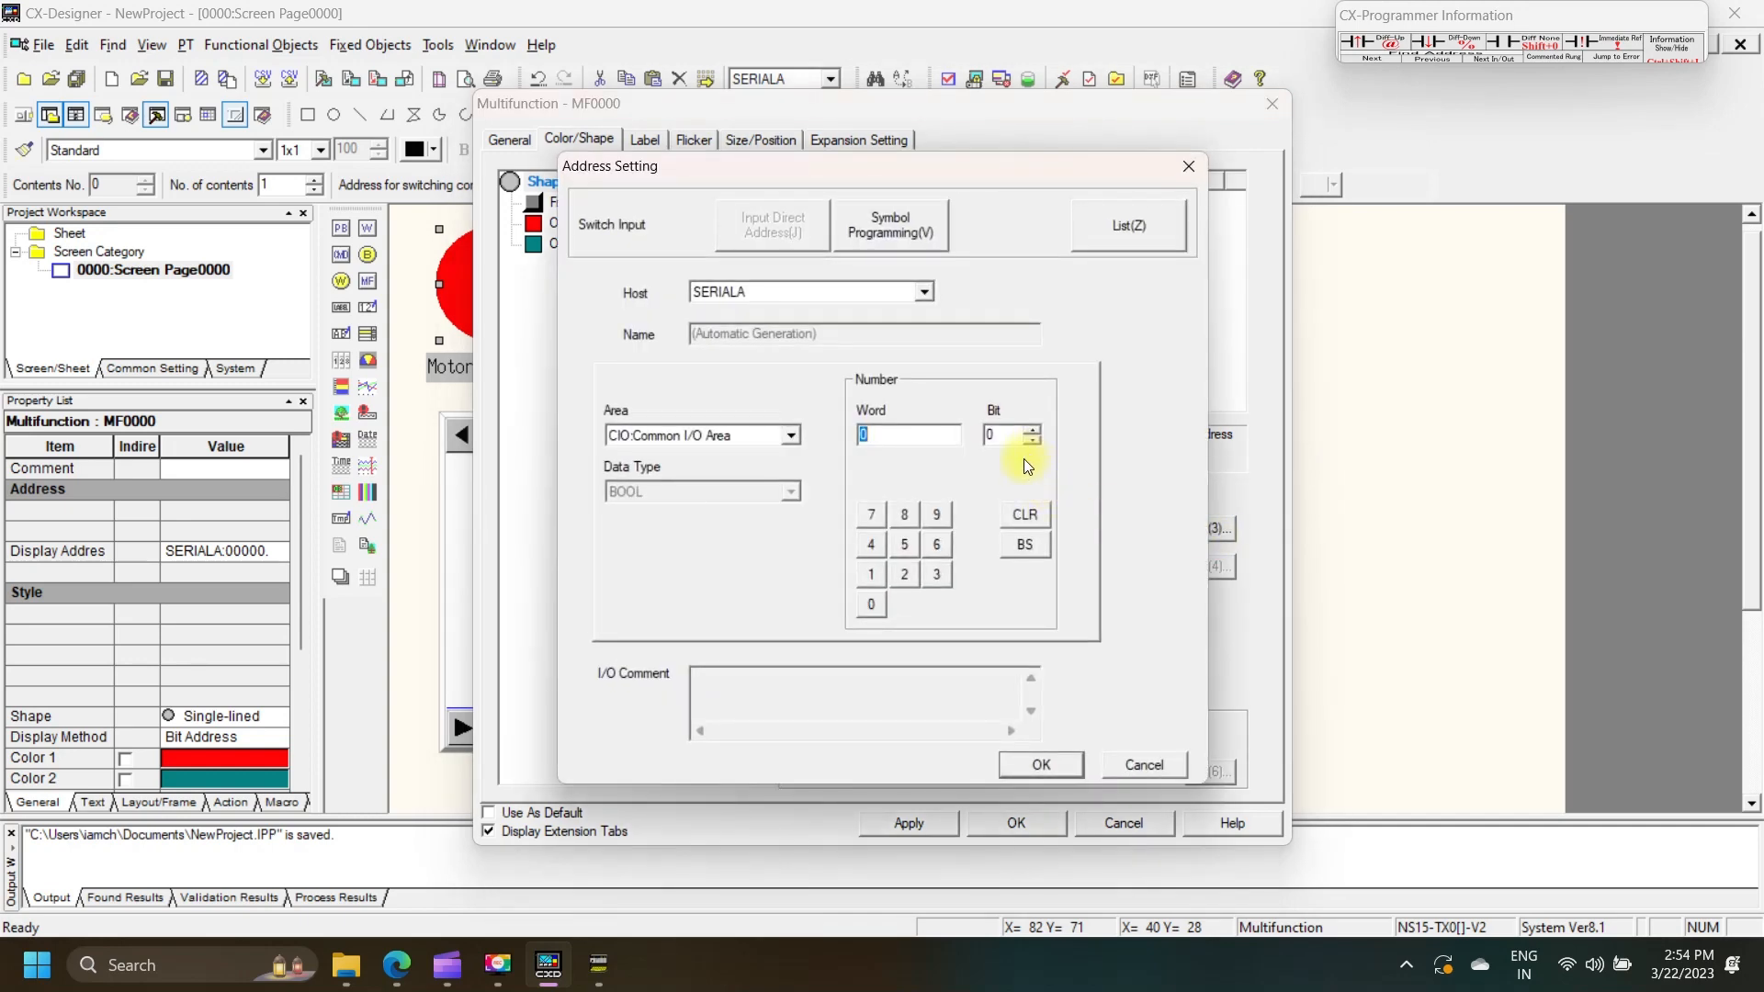
left_click(588, 976)
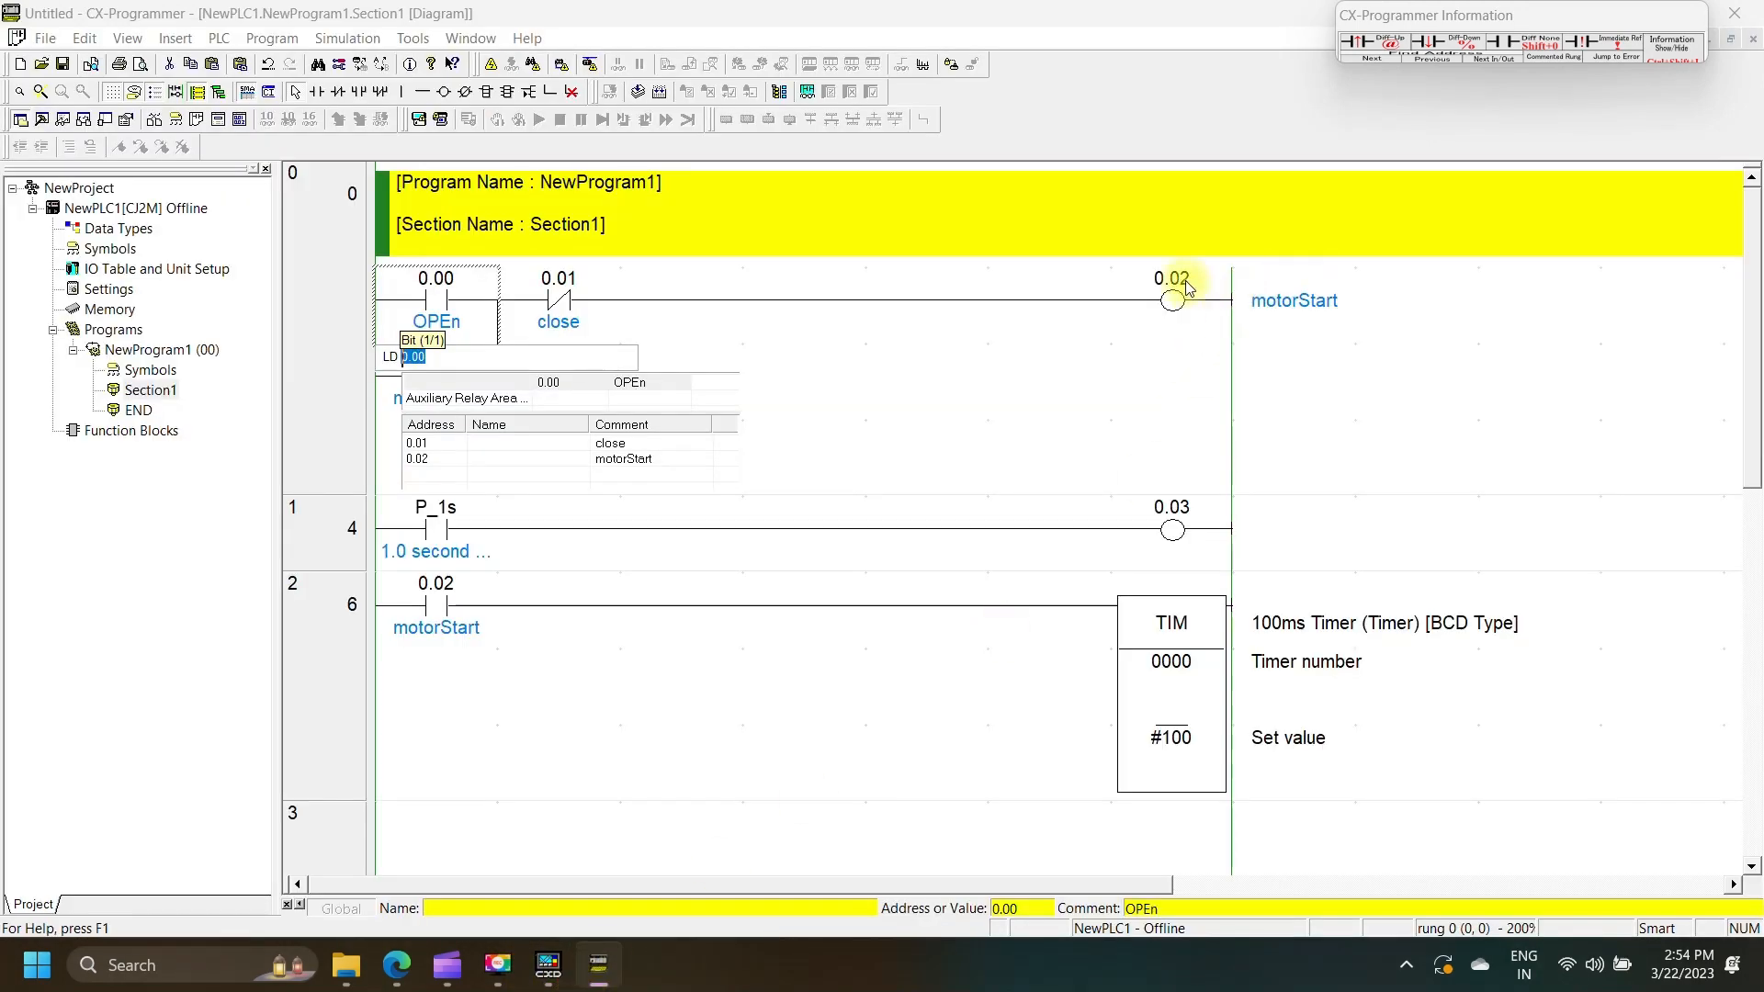
left_click(568, 965)
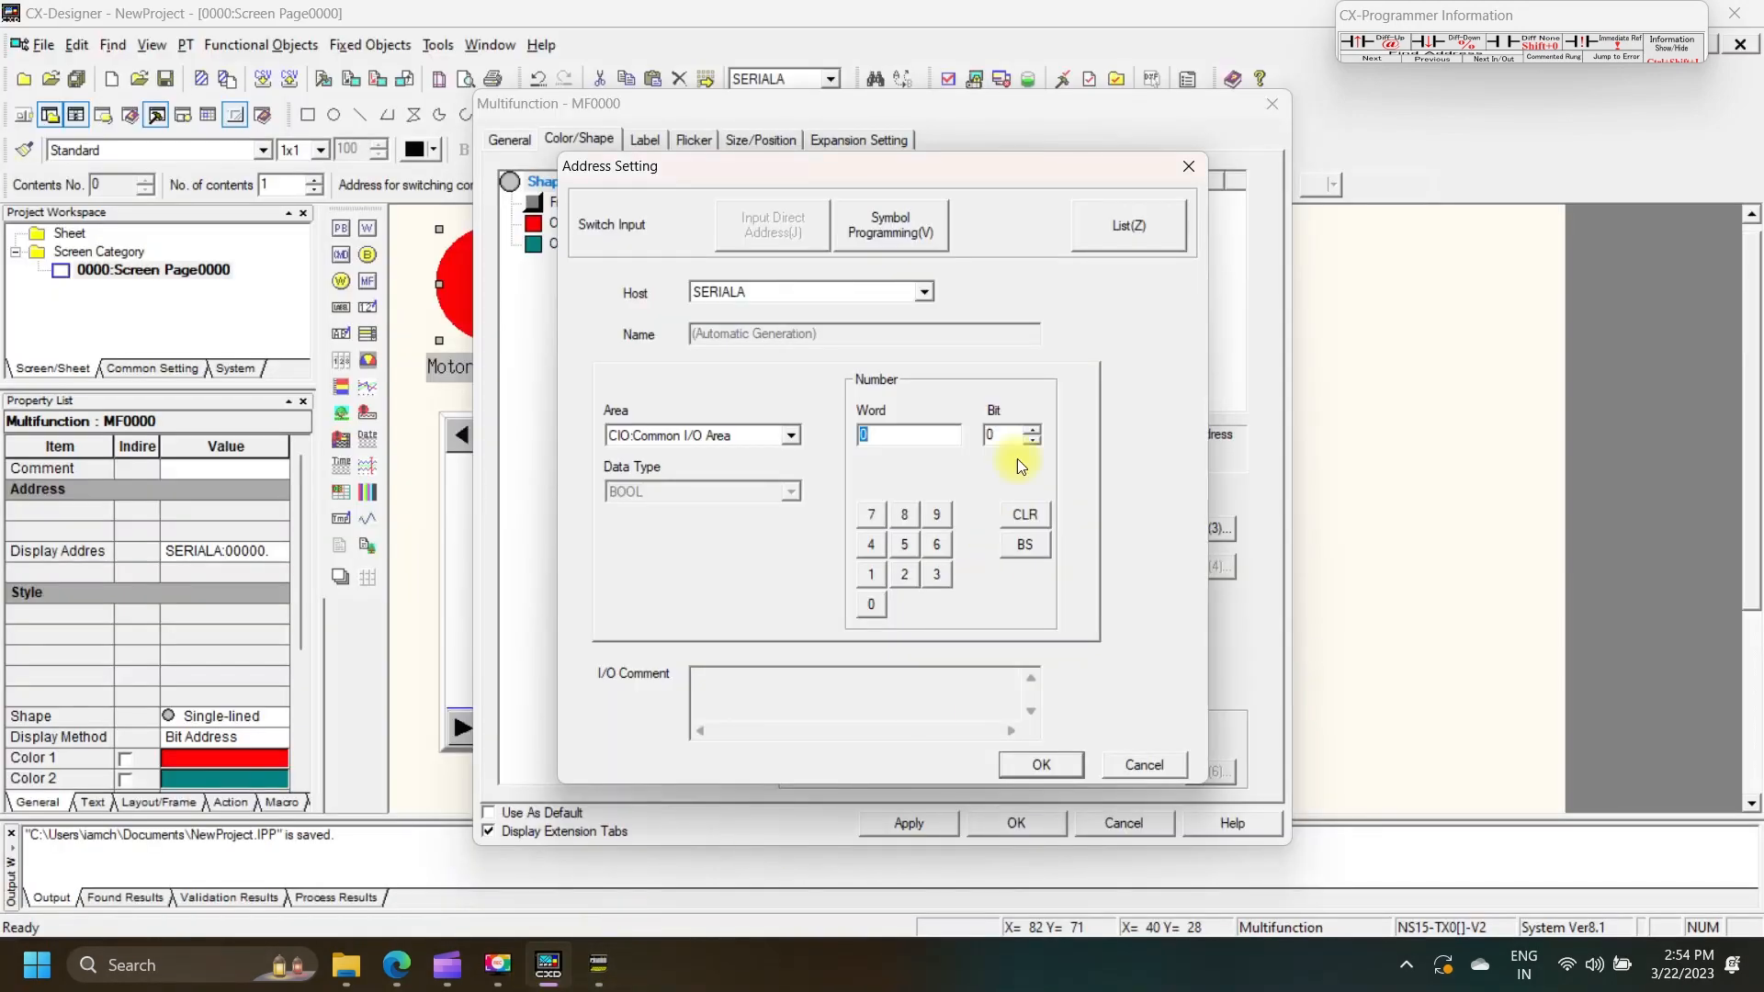
left_click(1000, 433)
left_click(904, 574)
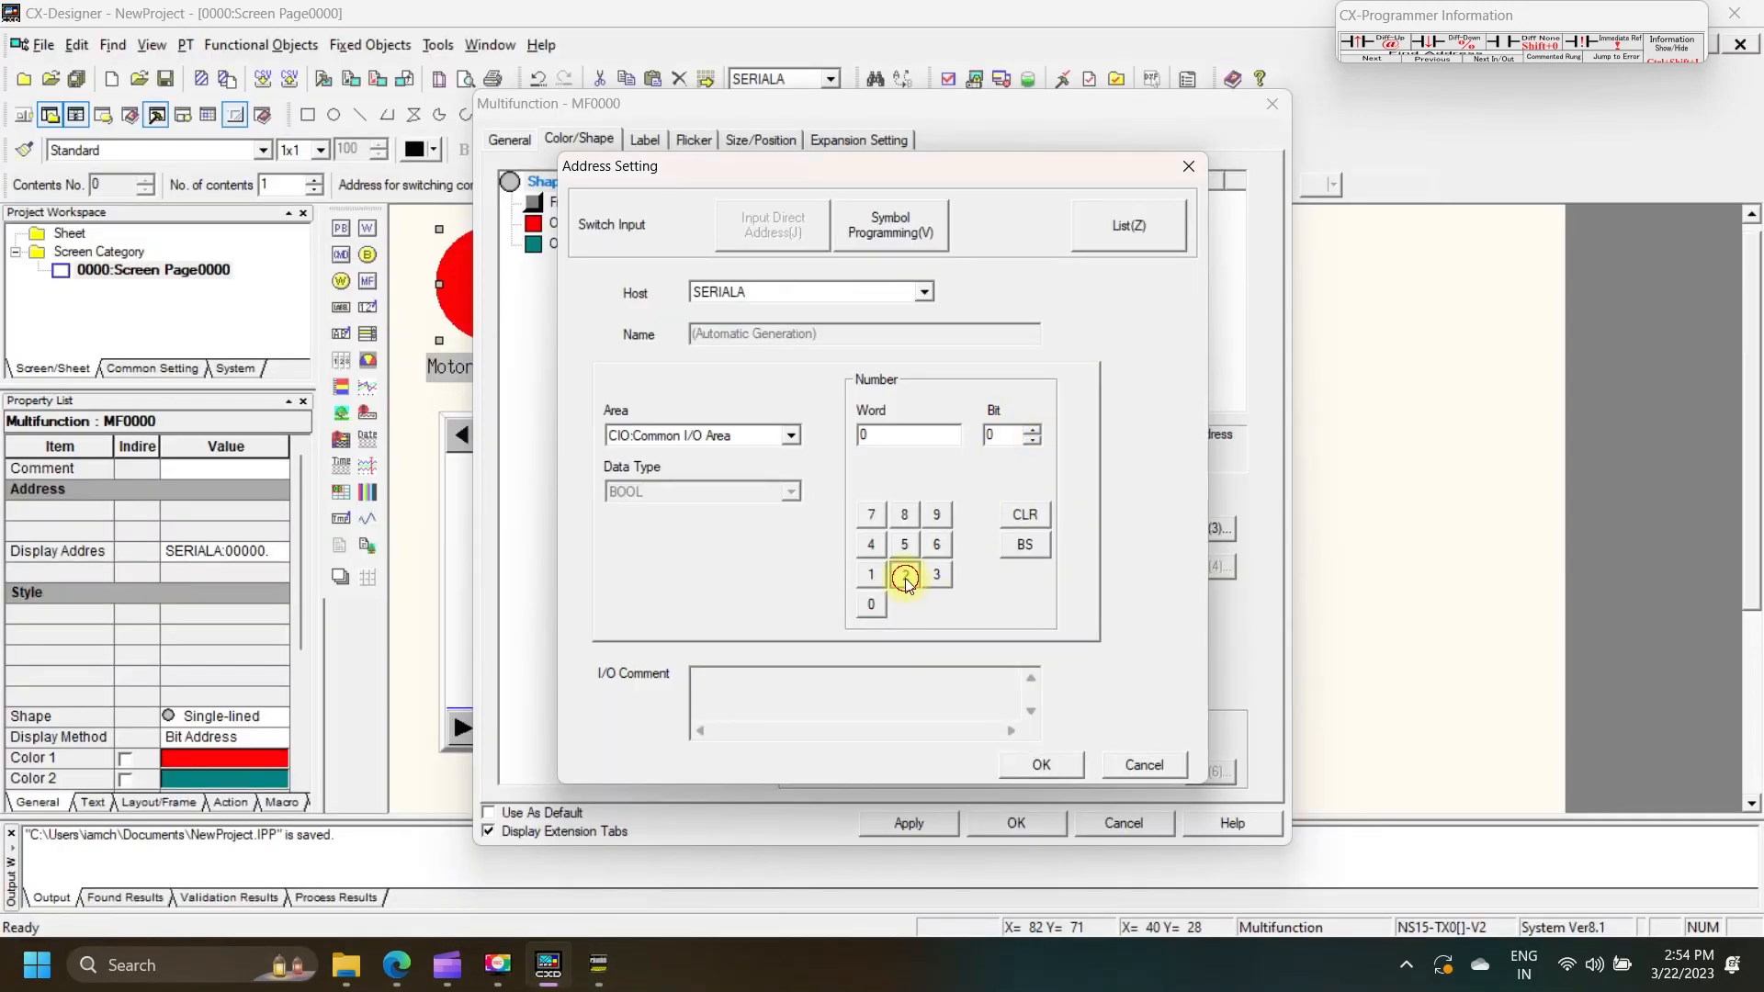
left_click(1025, 772)
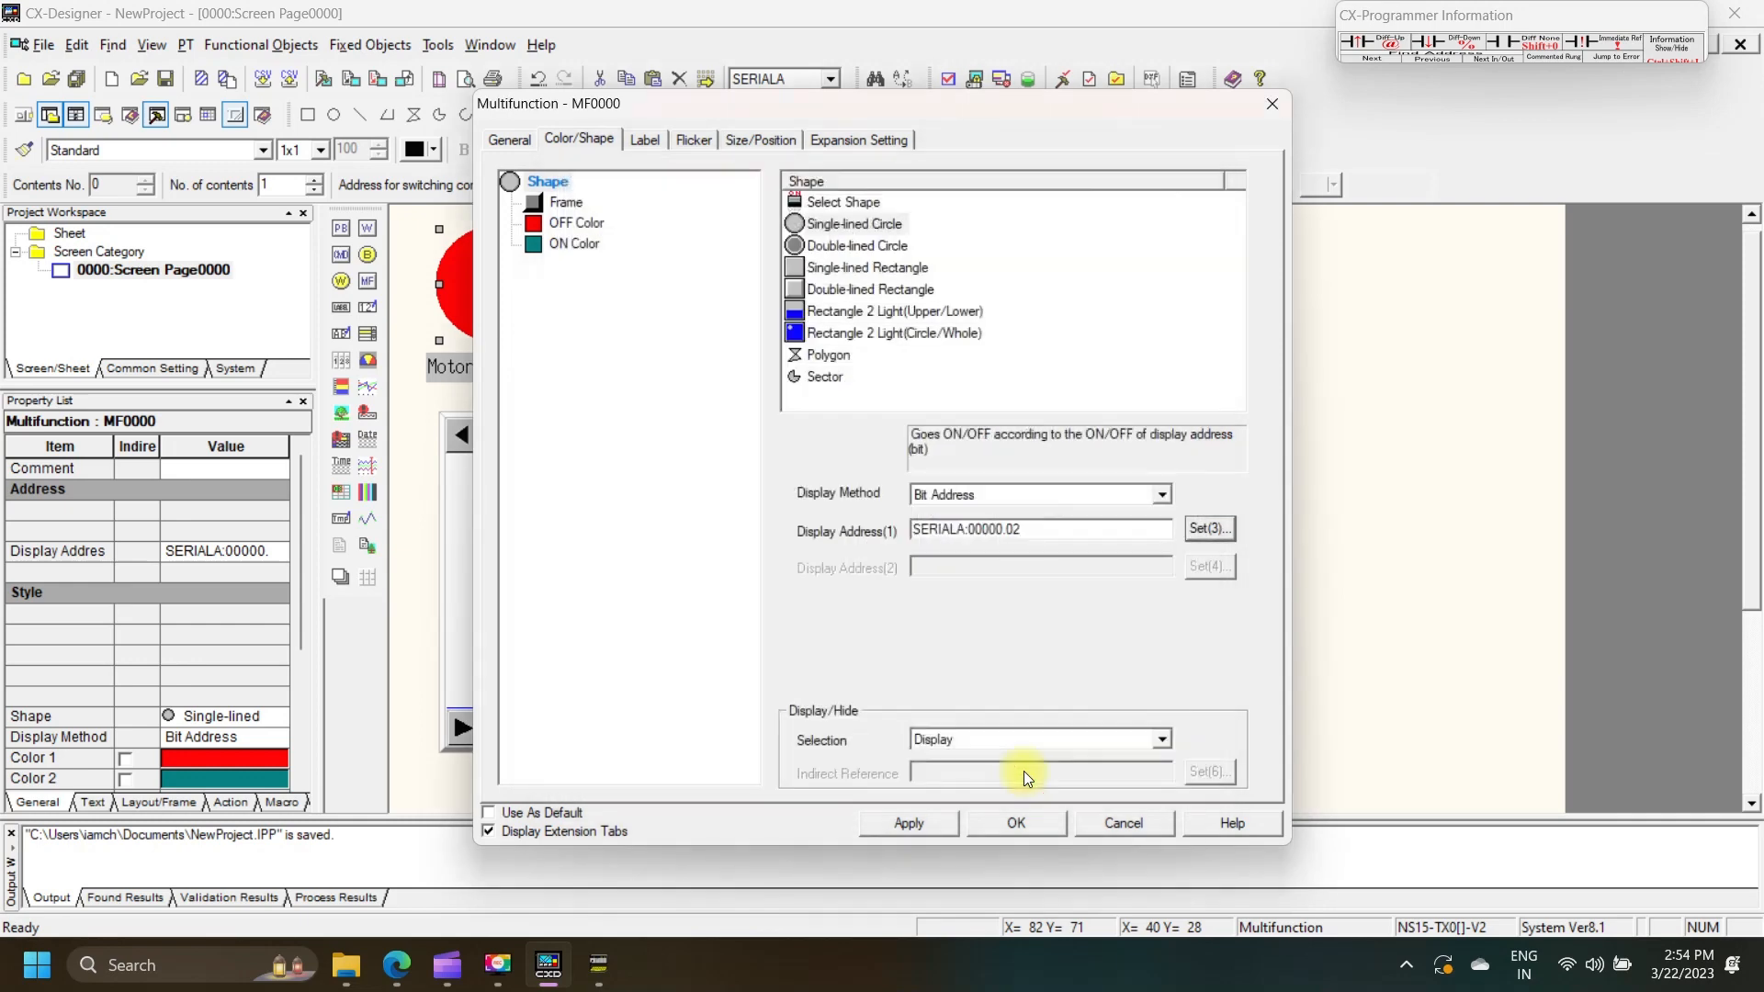
left_click(1005, 829)
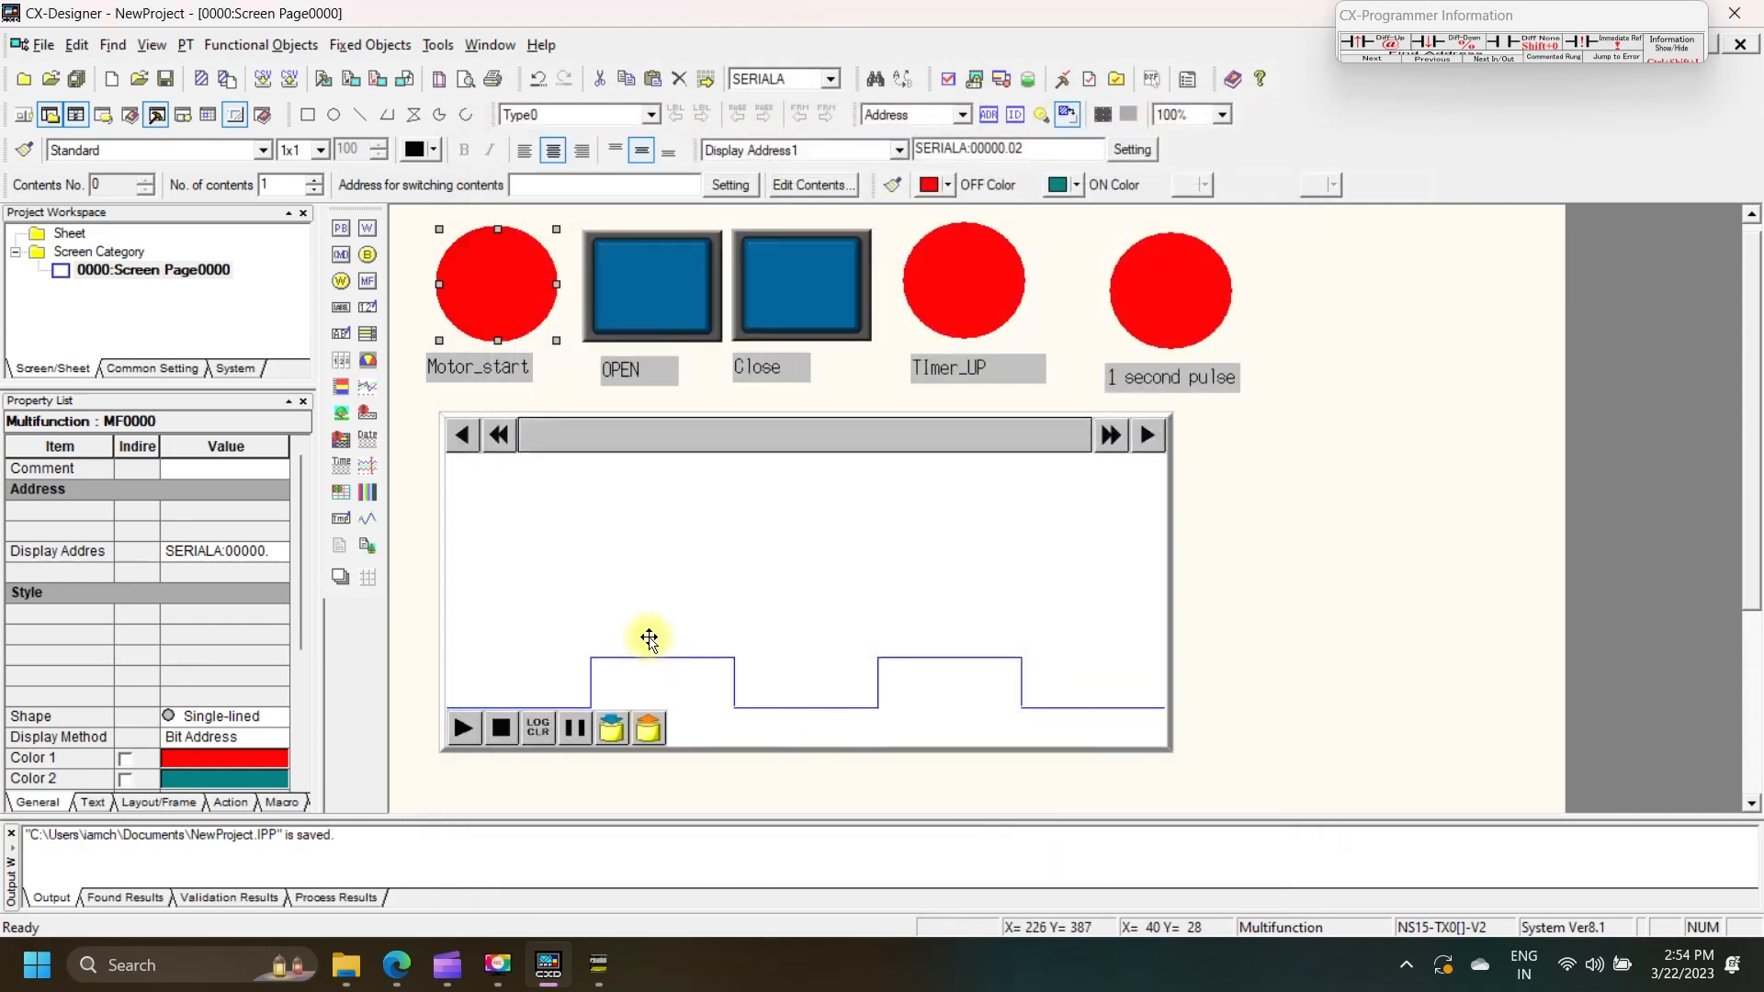
- Switch to CX-Programmer and change the output coil driven by the P_1s contact to address 1.00 with the comment "\"
left_click(611, 984)
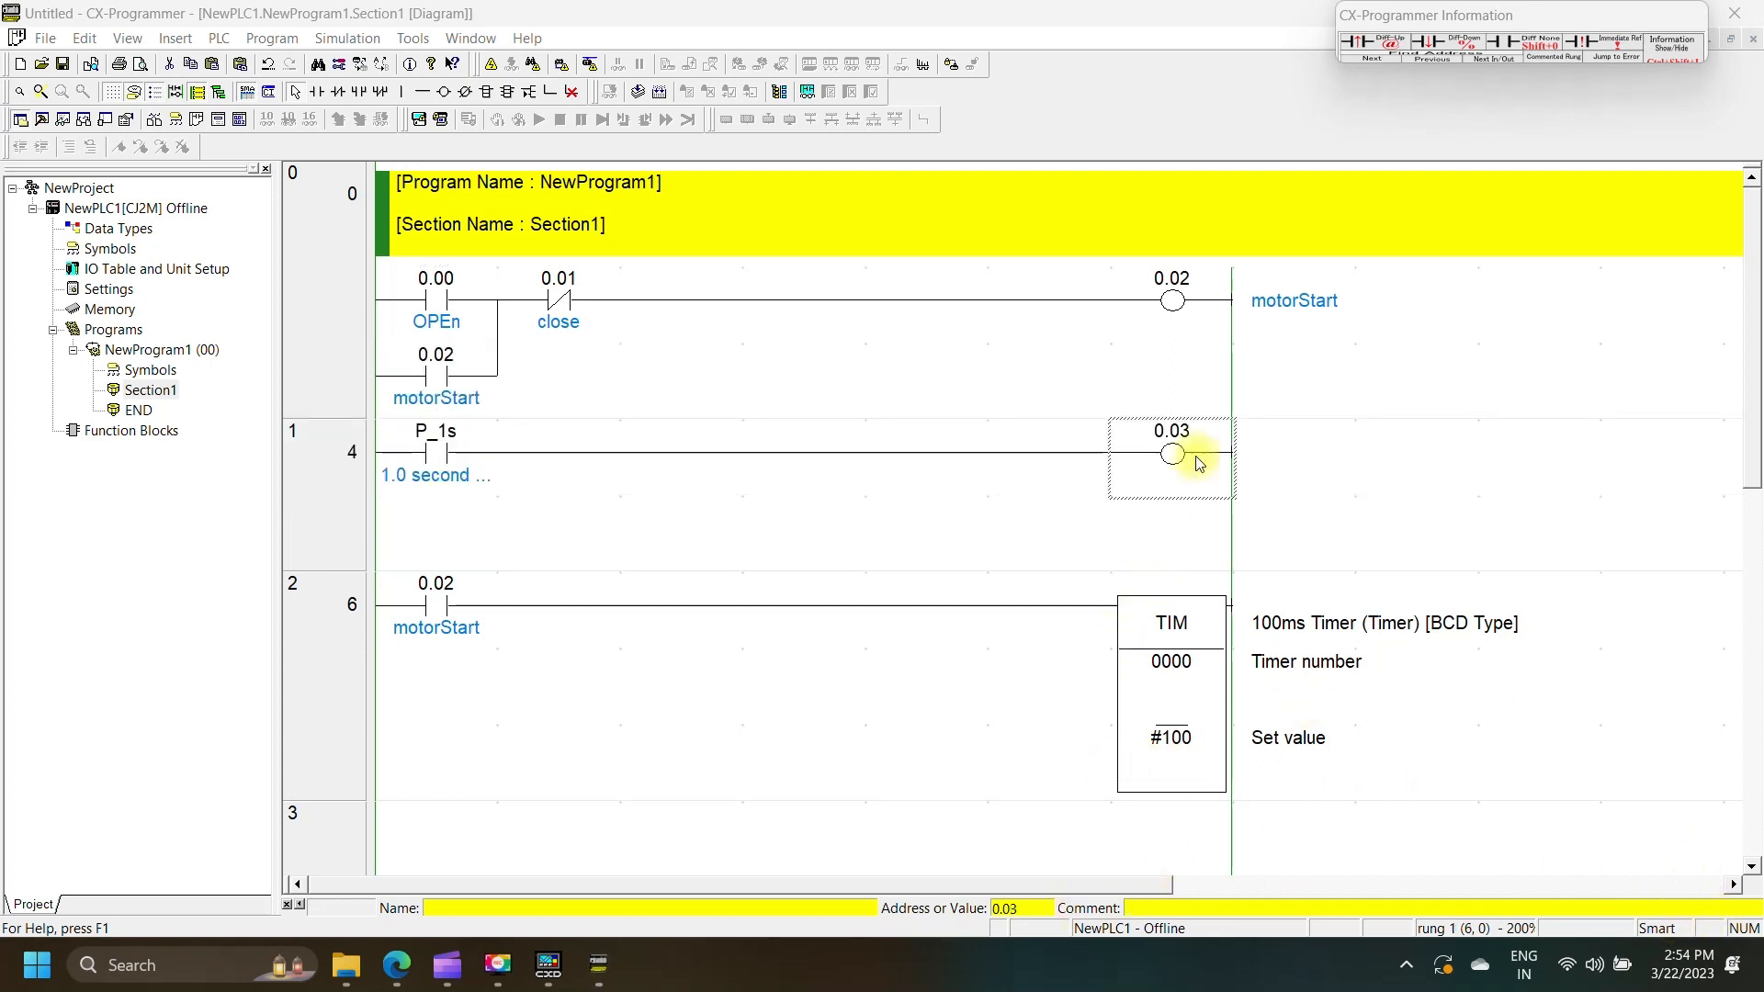
double_click(1190, 434)
type("1")
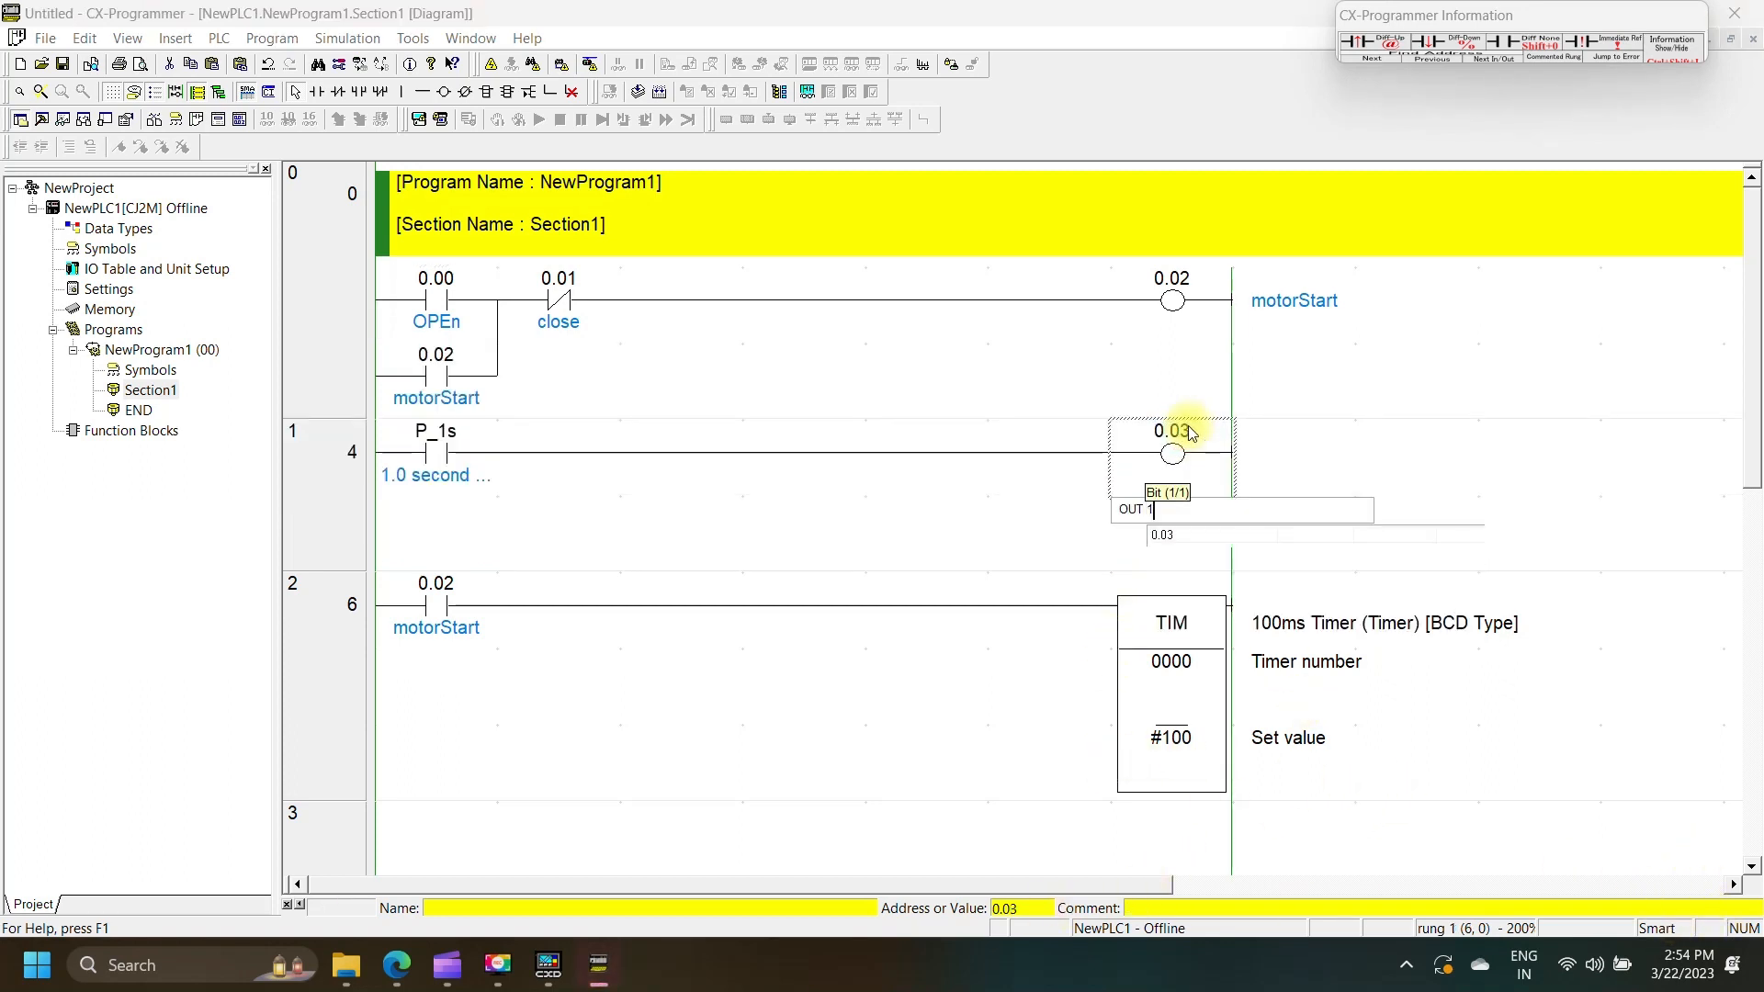
key("Return")
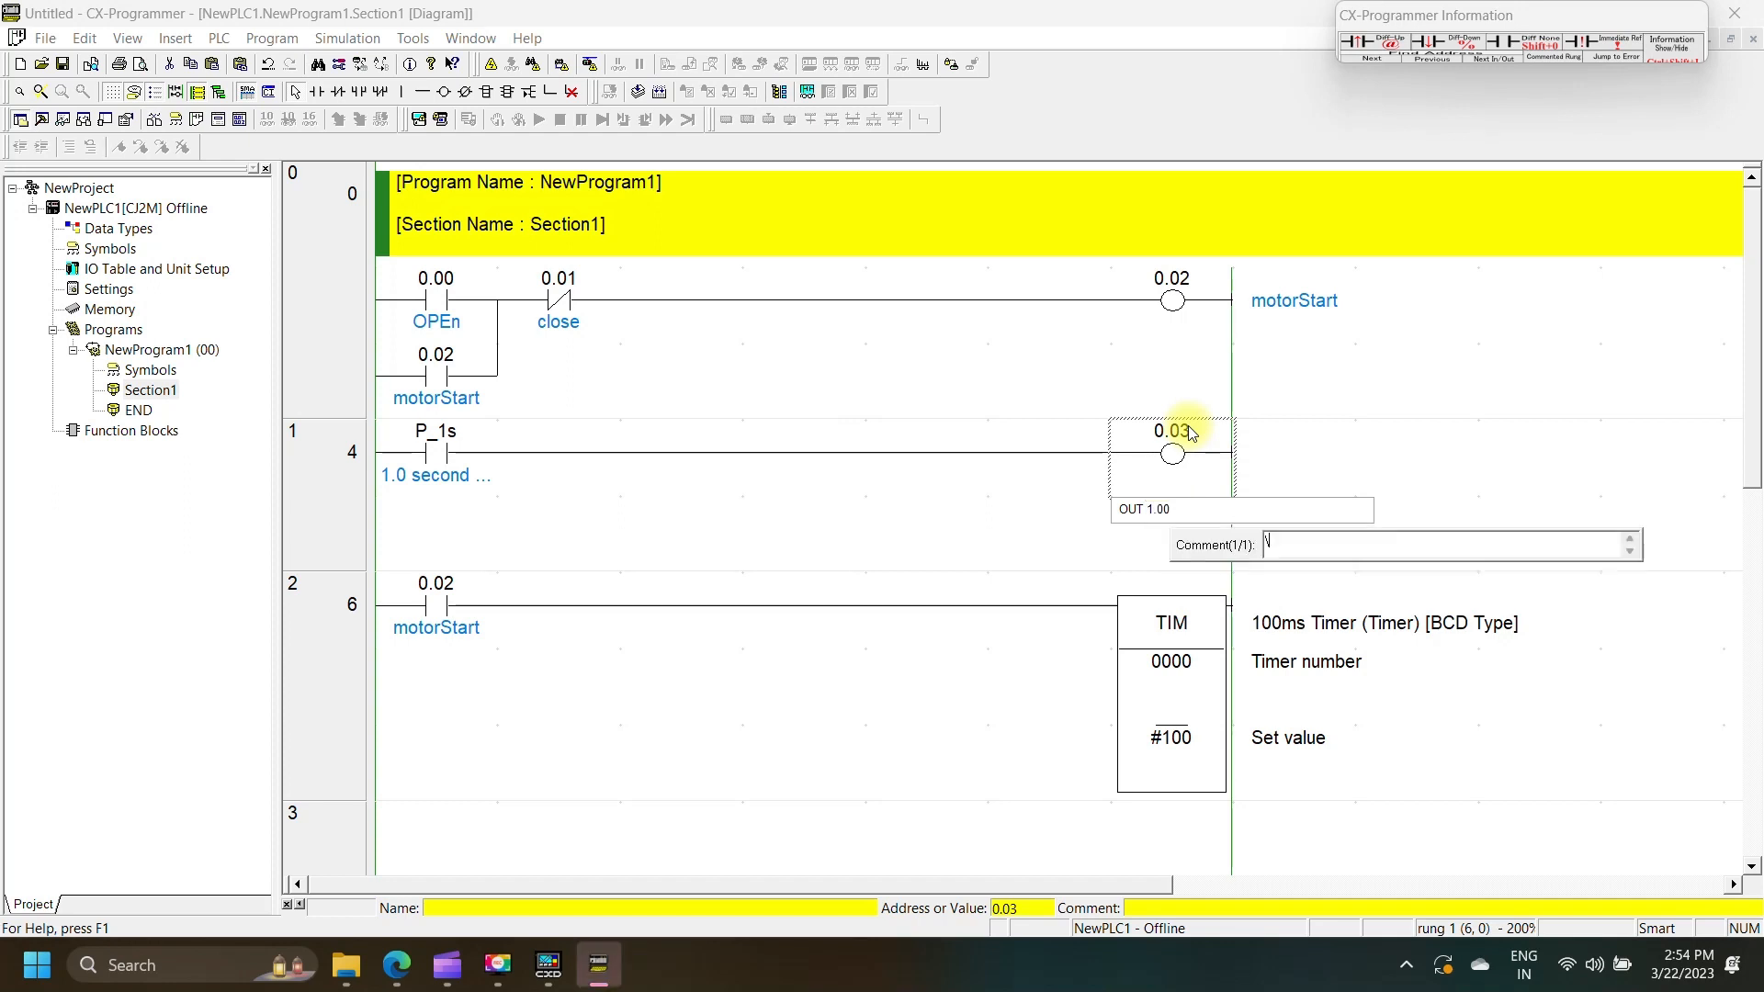
type("\\")
key("Return")
left_click(1094, 579)
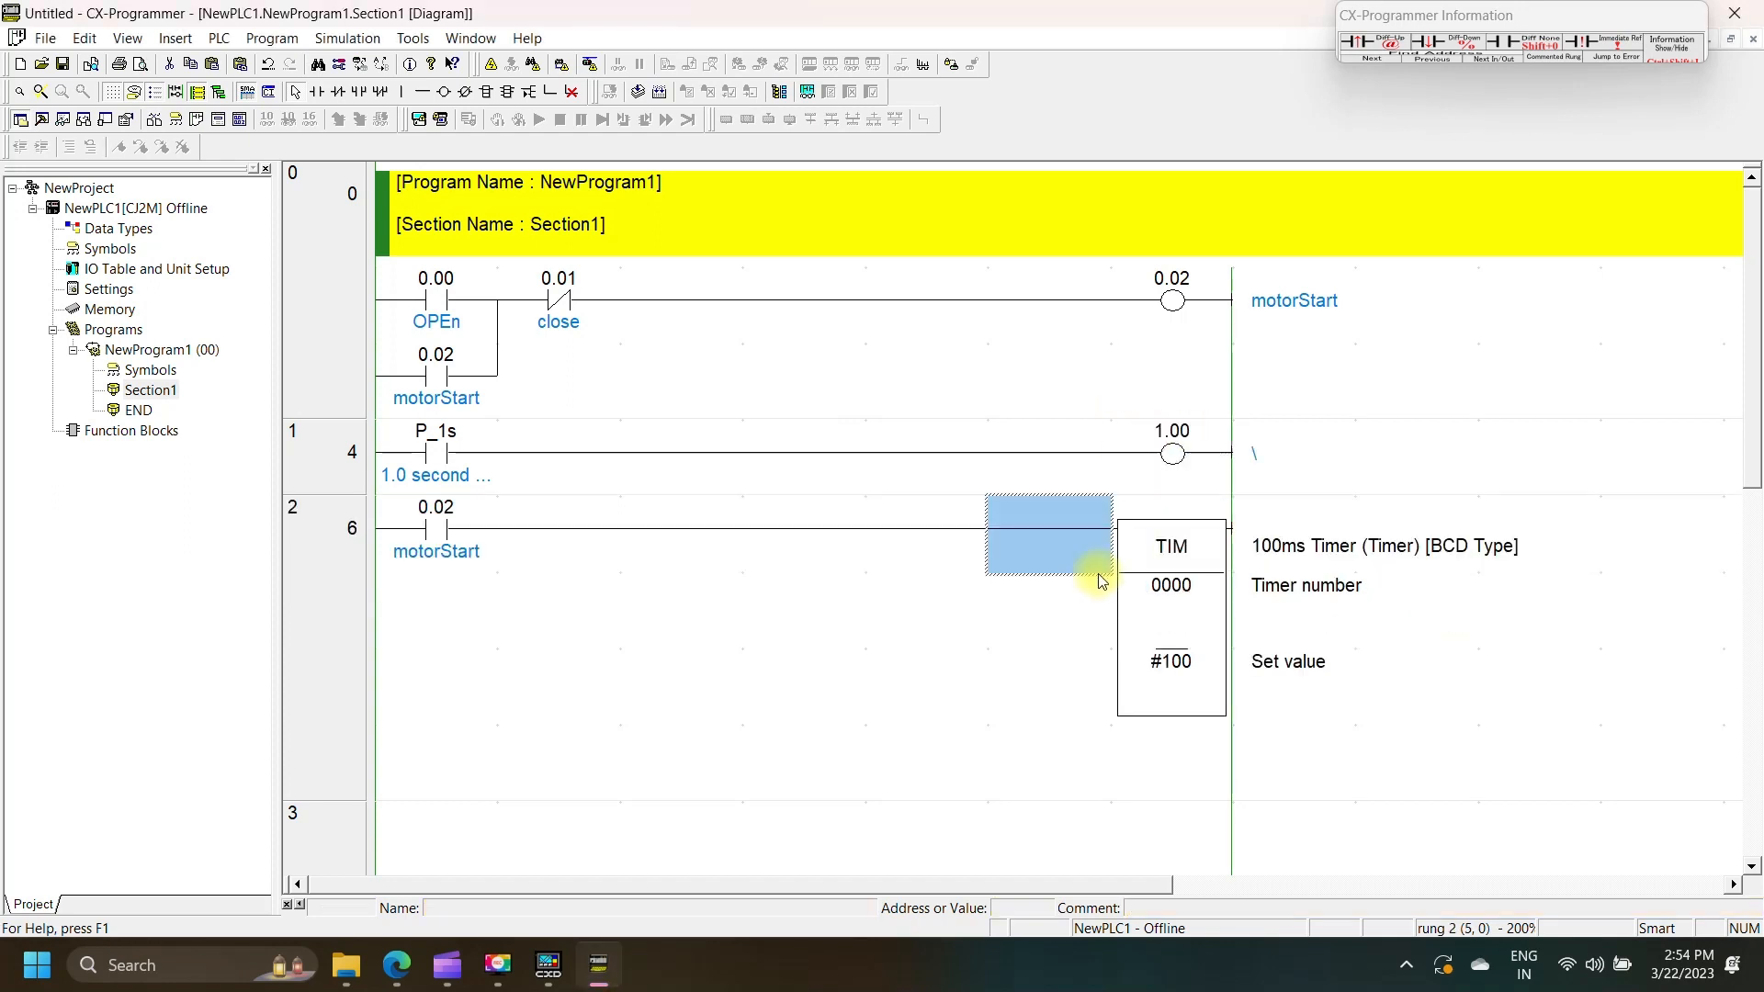
left_click(1176, 455)
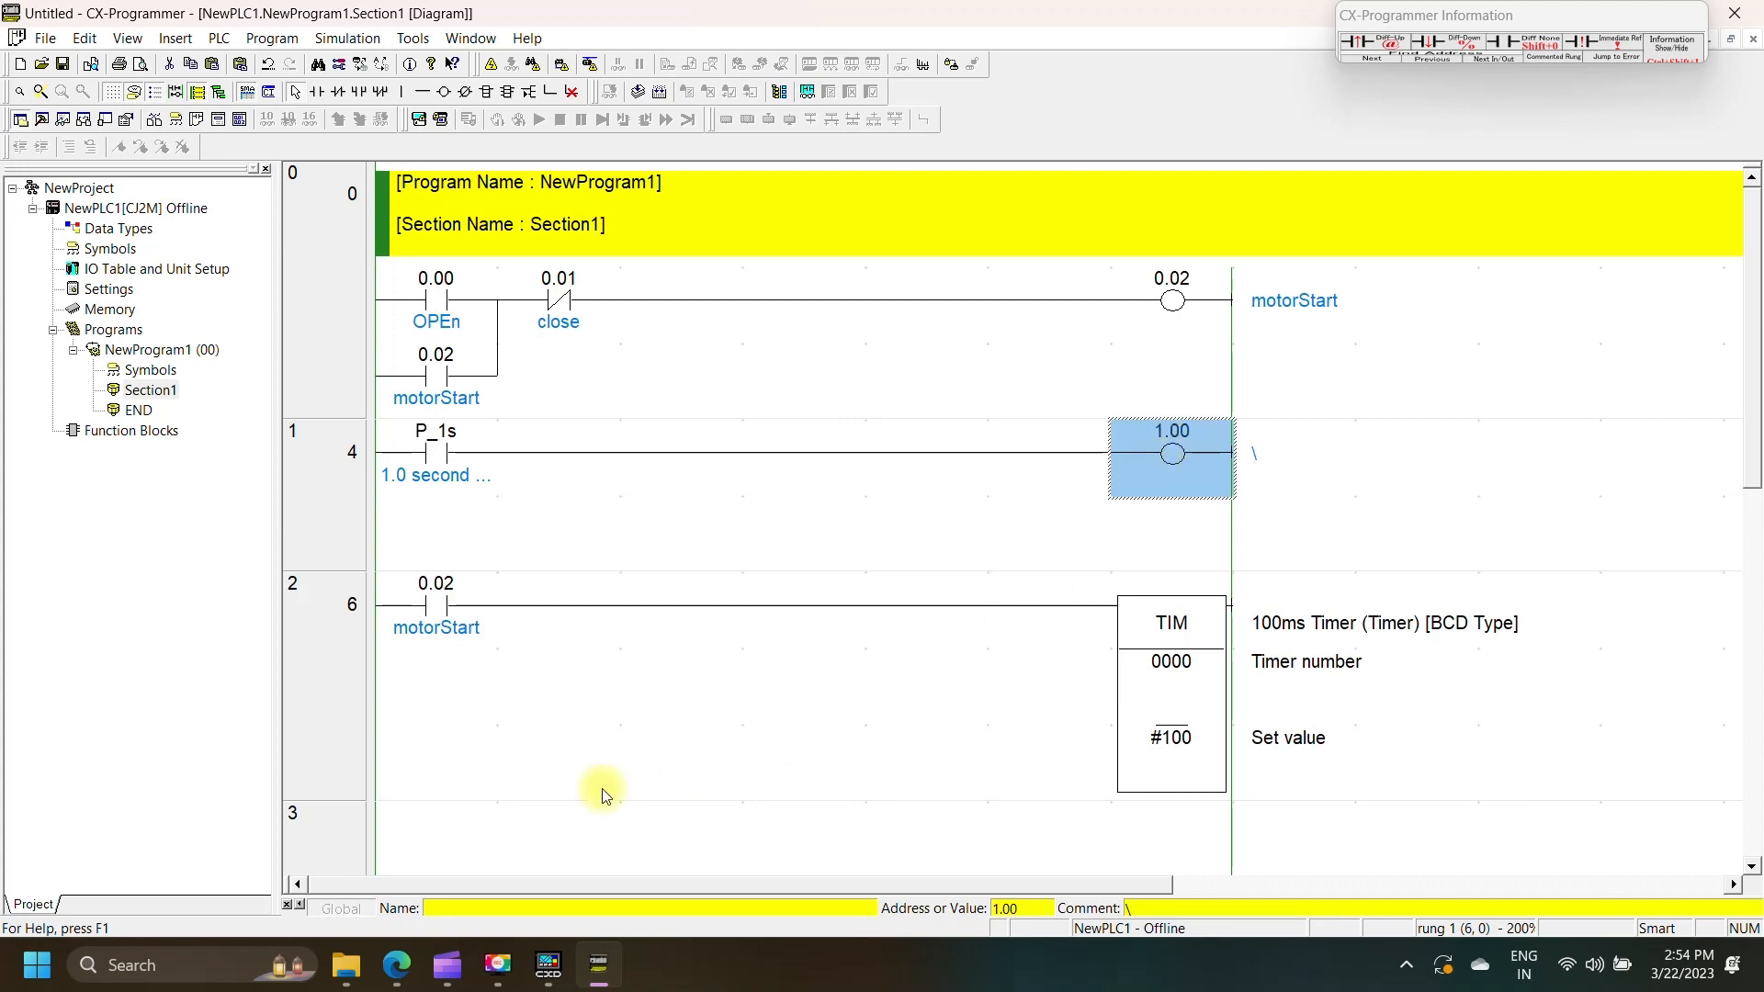
- Return to CX-Designer and set the 1 second pulse lamp's display address to CIO word 1, bit 0, rechecking the ladder coil
left_click(544, 981)
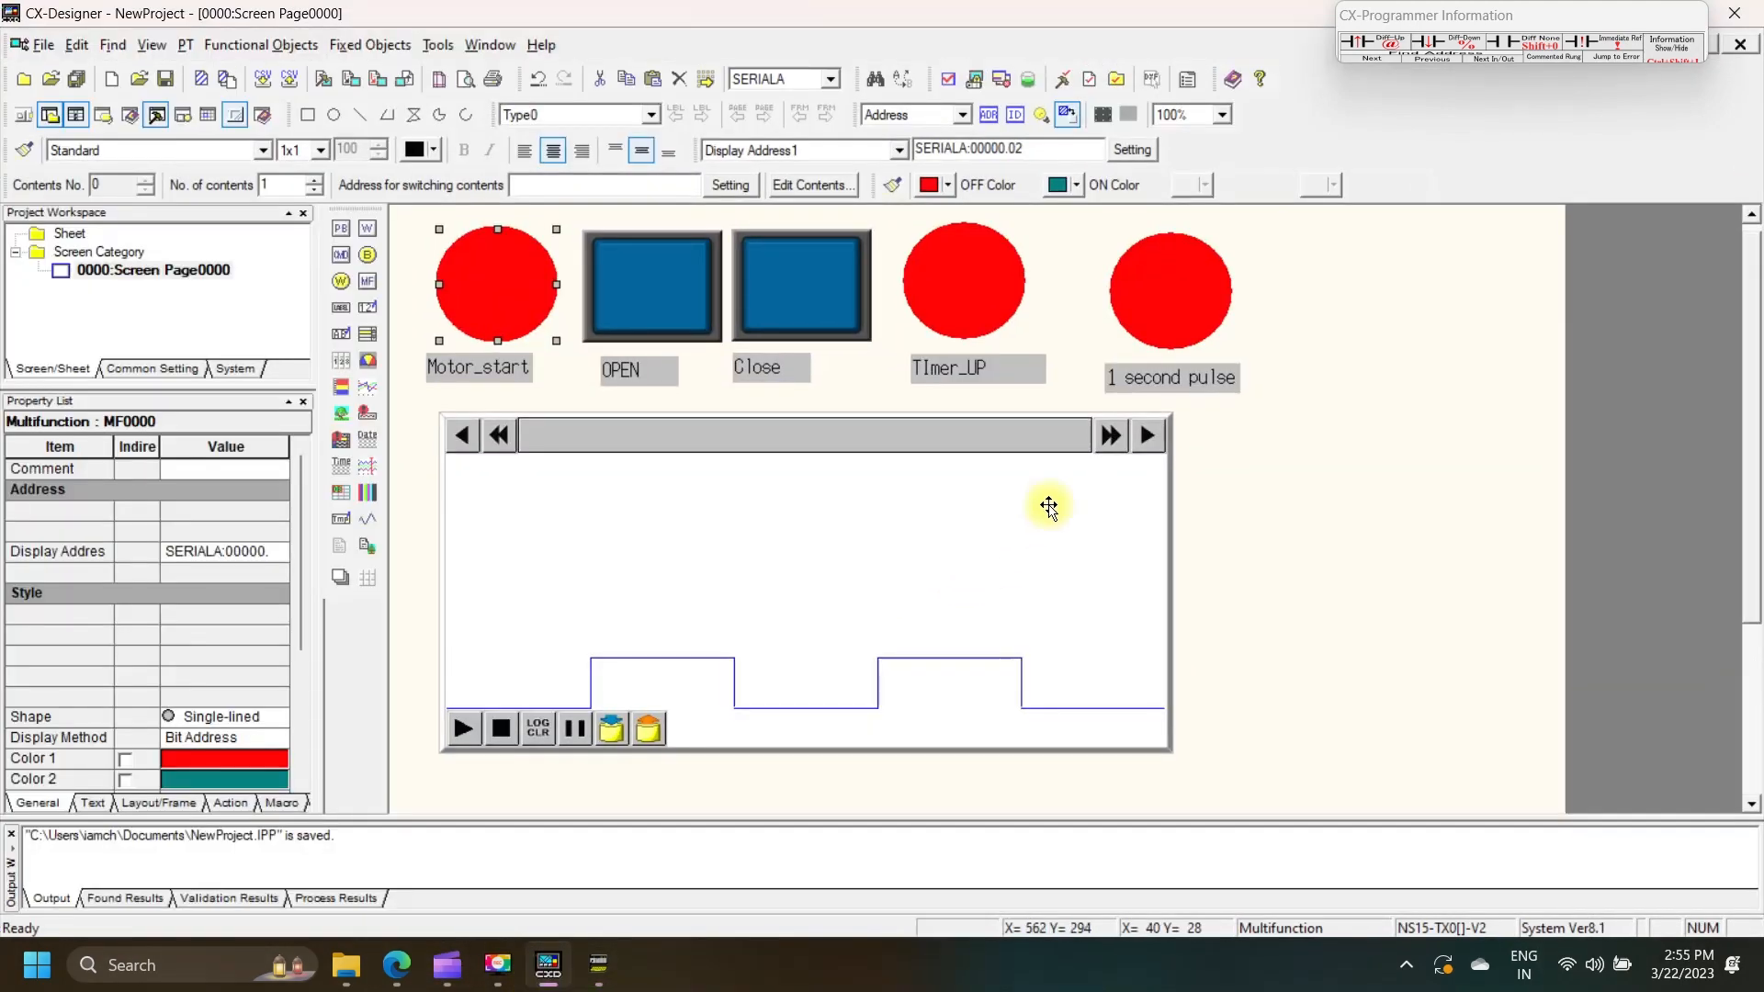
left_click(1156, 312)
double_click(1156, 313)
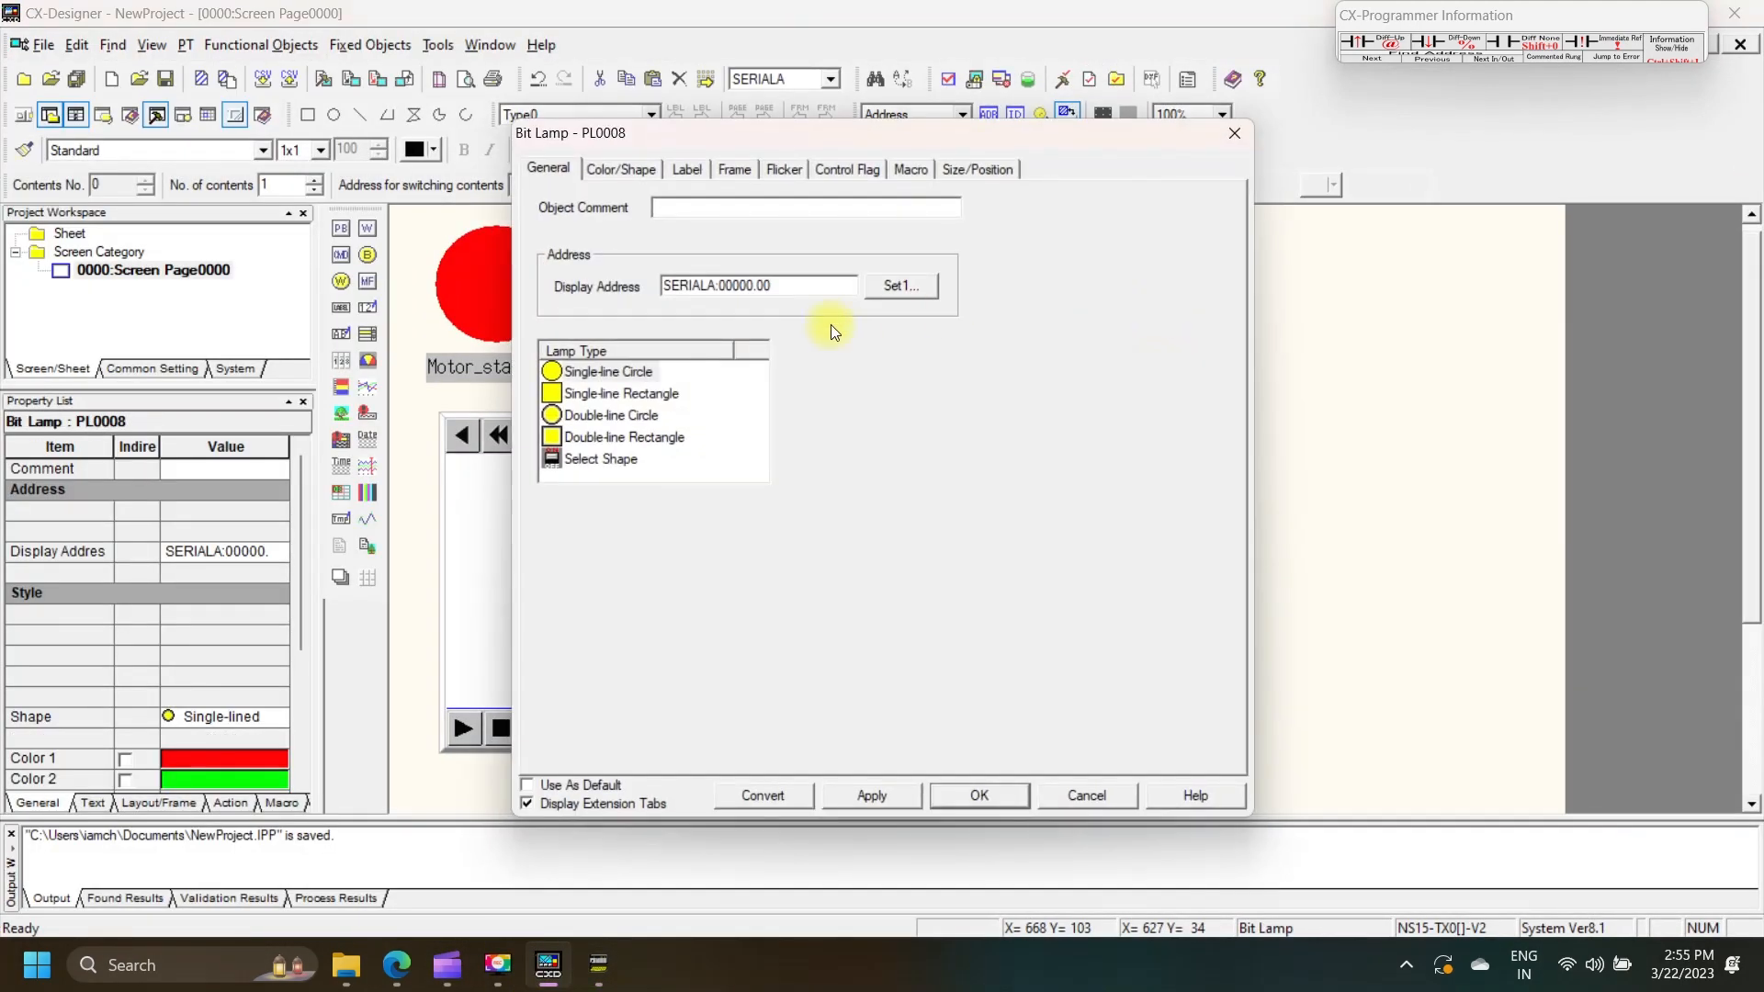
left_click(887, 290)
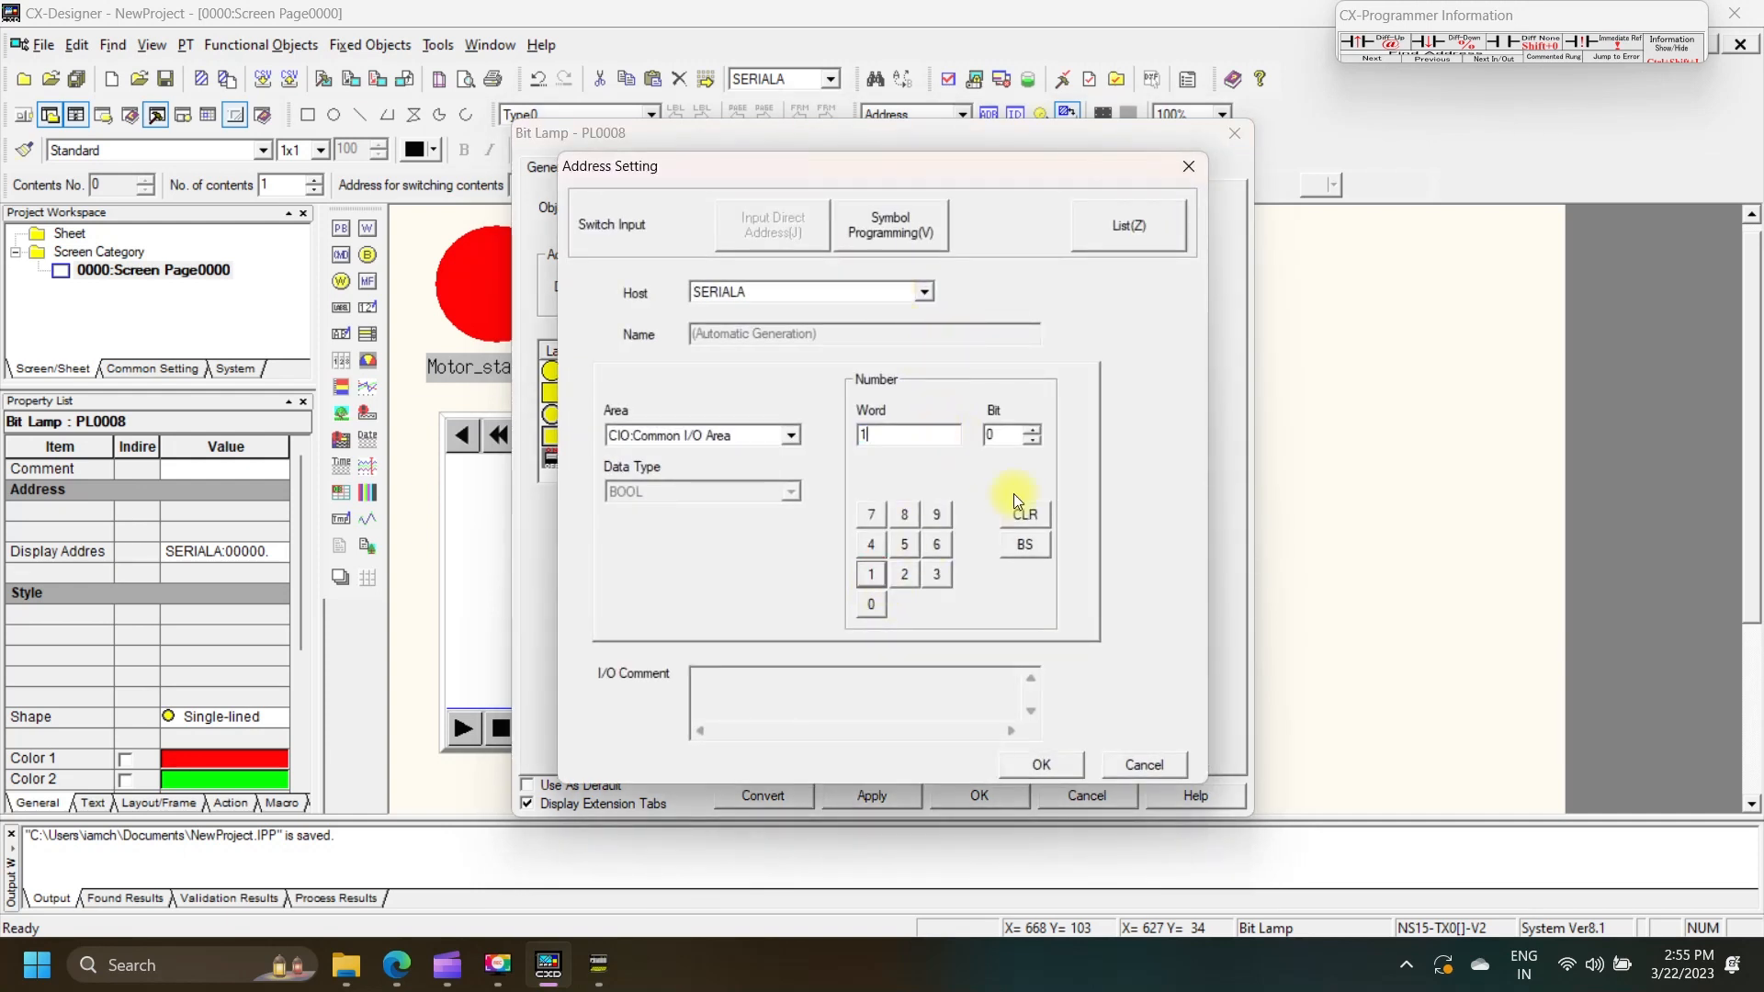
double_click(1014, 438)
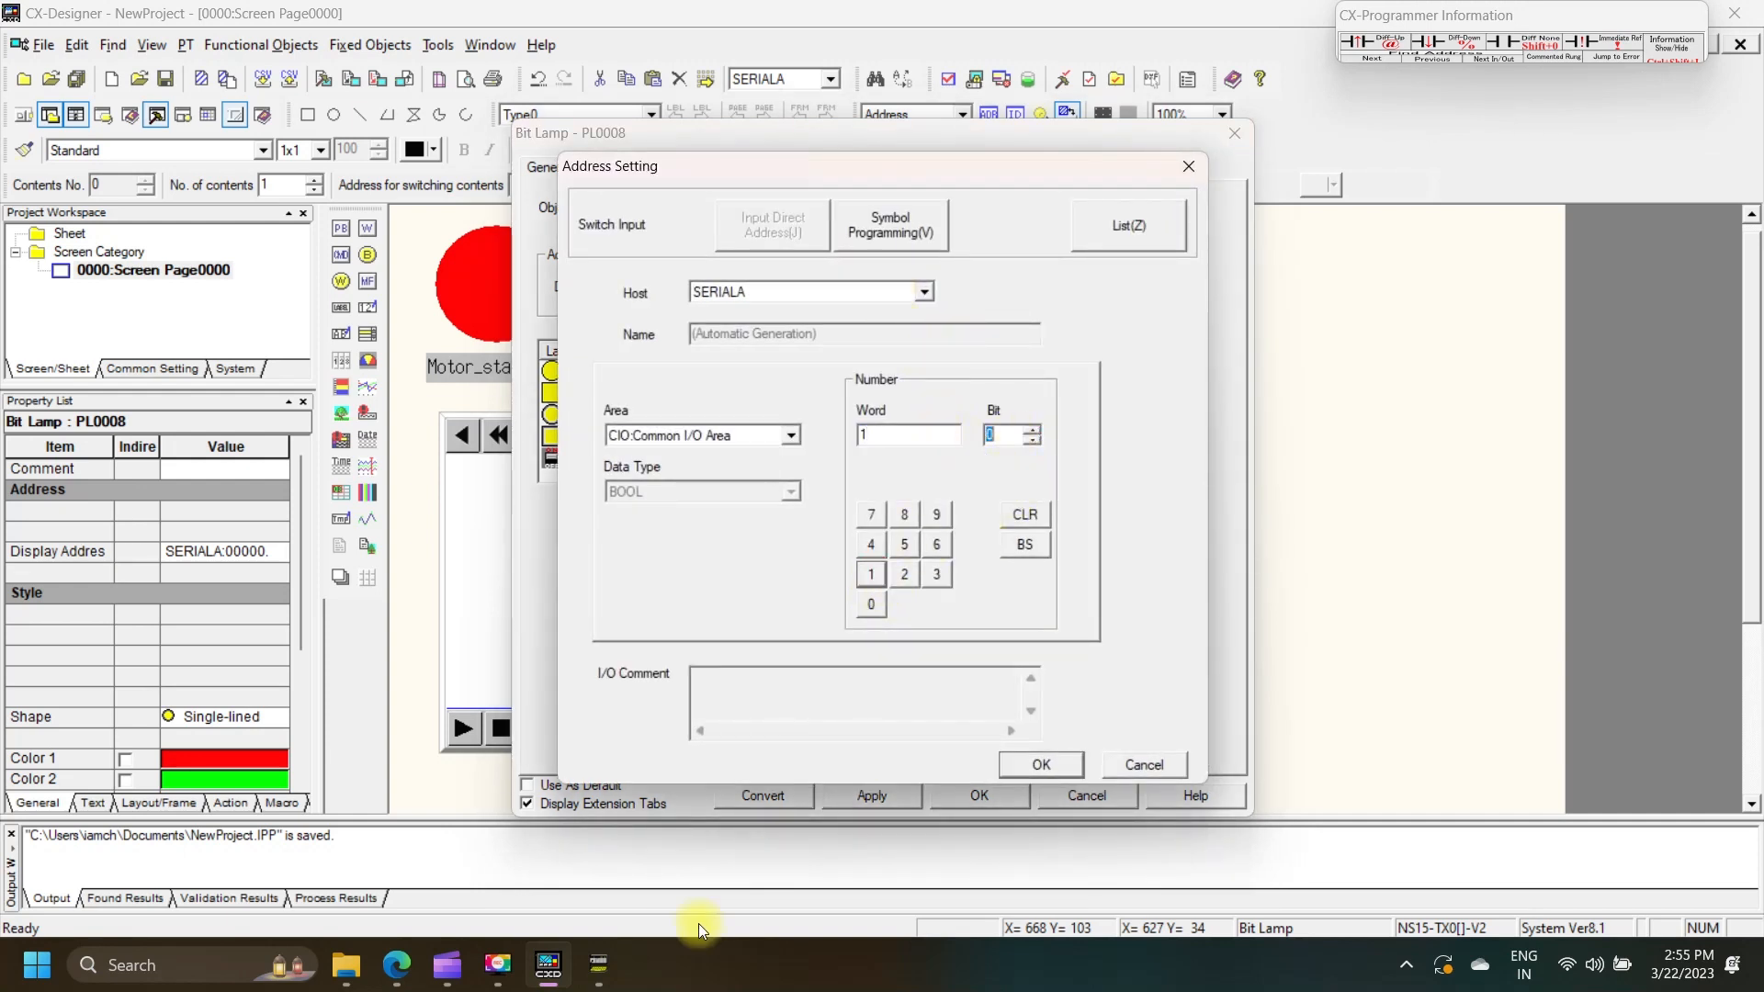
left_click(602, 980)
left_click(602, 979)
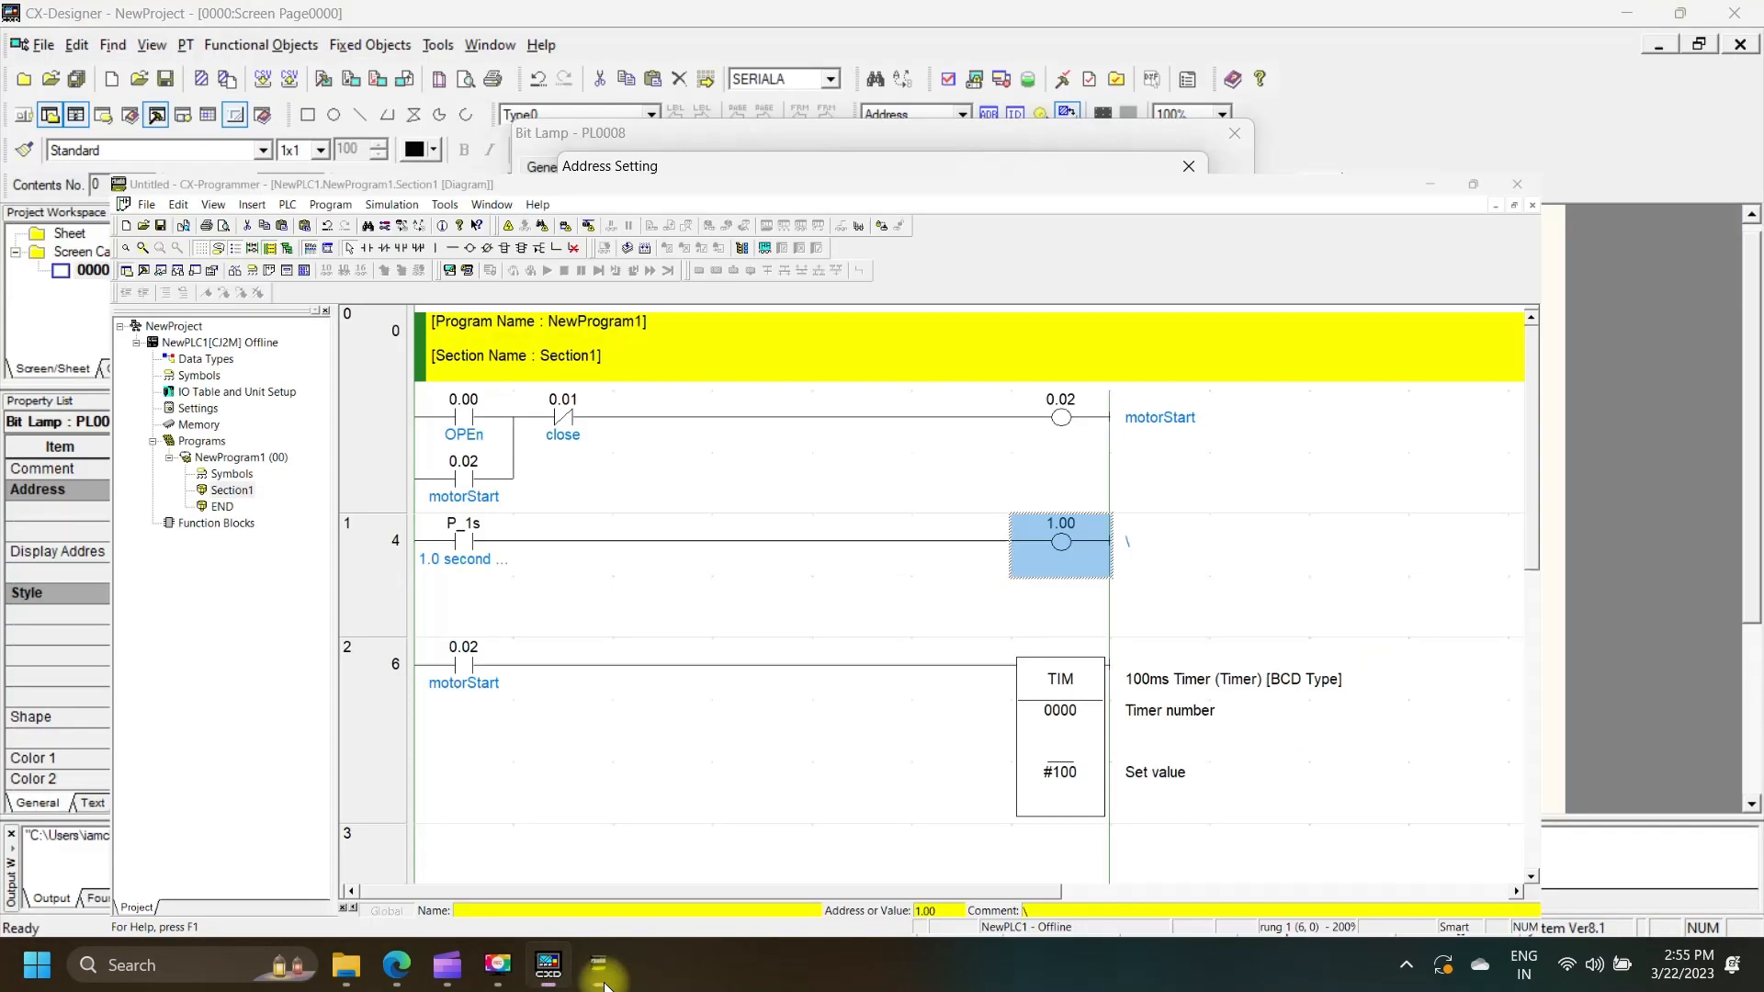
left_click(1020, 765)
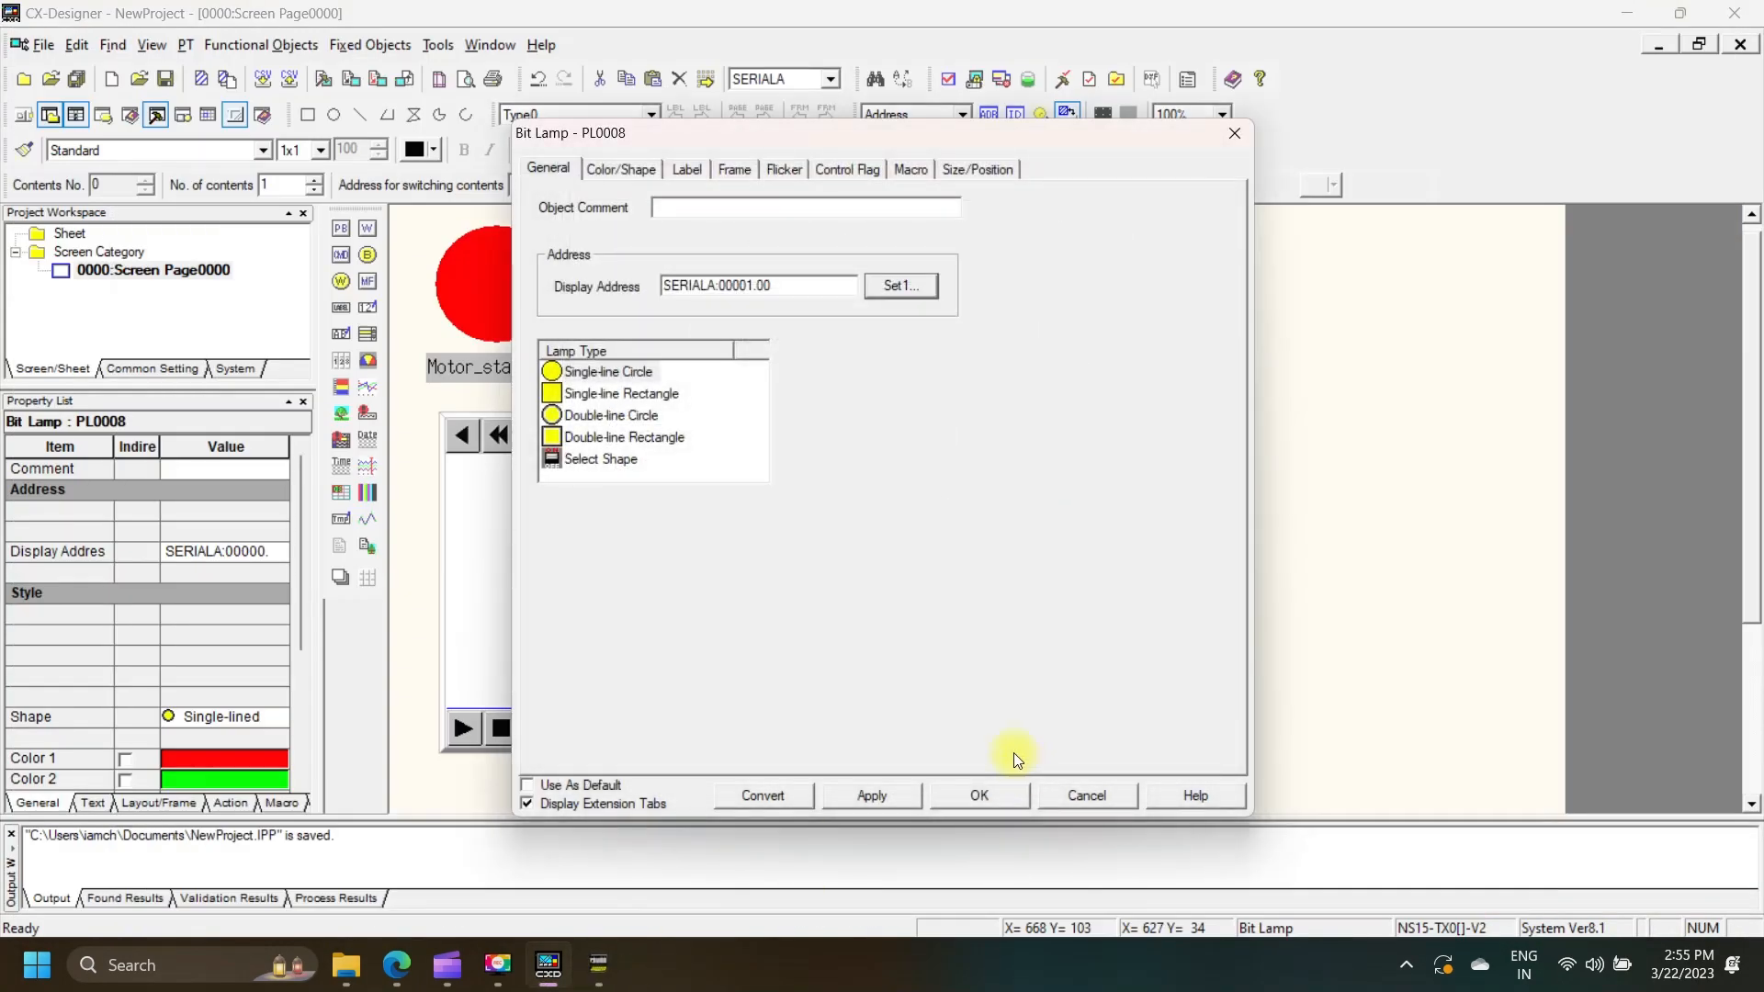
left_click(862, 798)
left_click(980, 796)
- Review the display addresses assigned to the Motor_start lamp and the 1 second pulse lamp
double_click(477, 294)
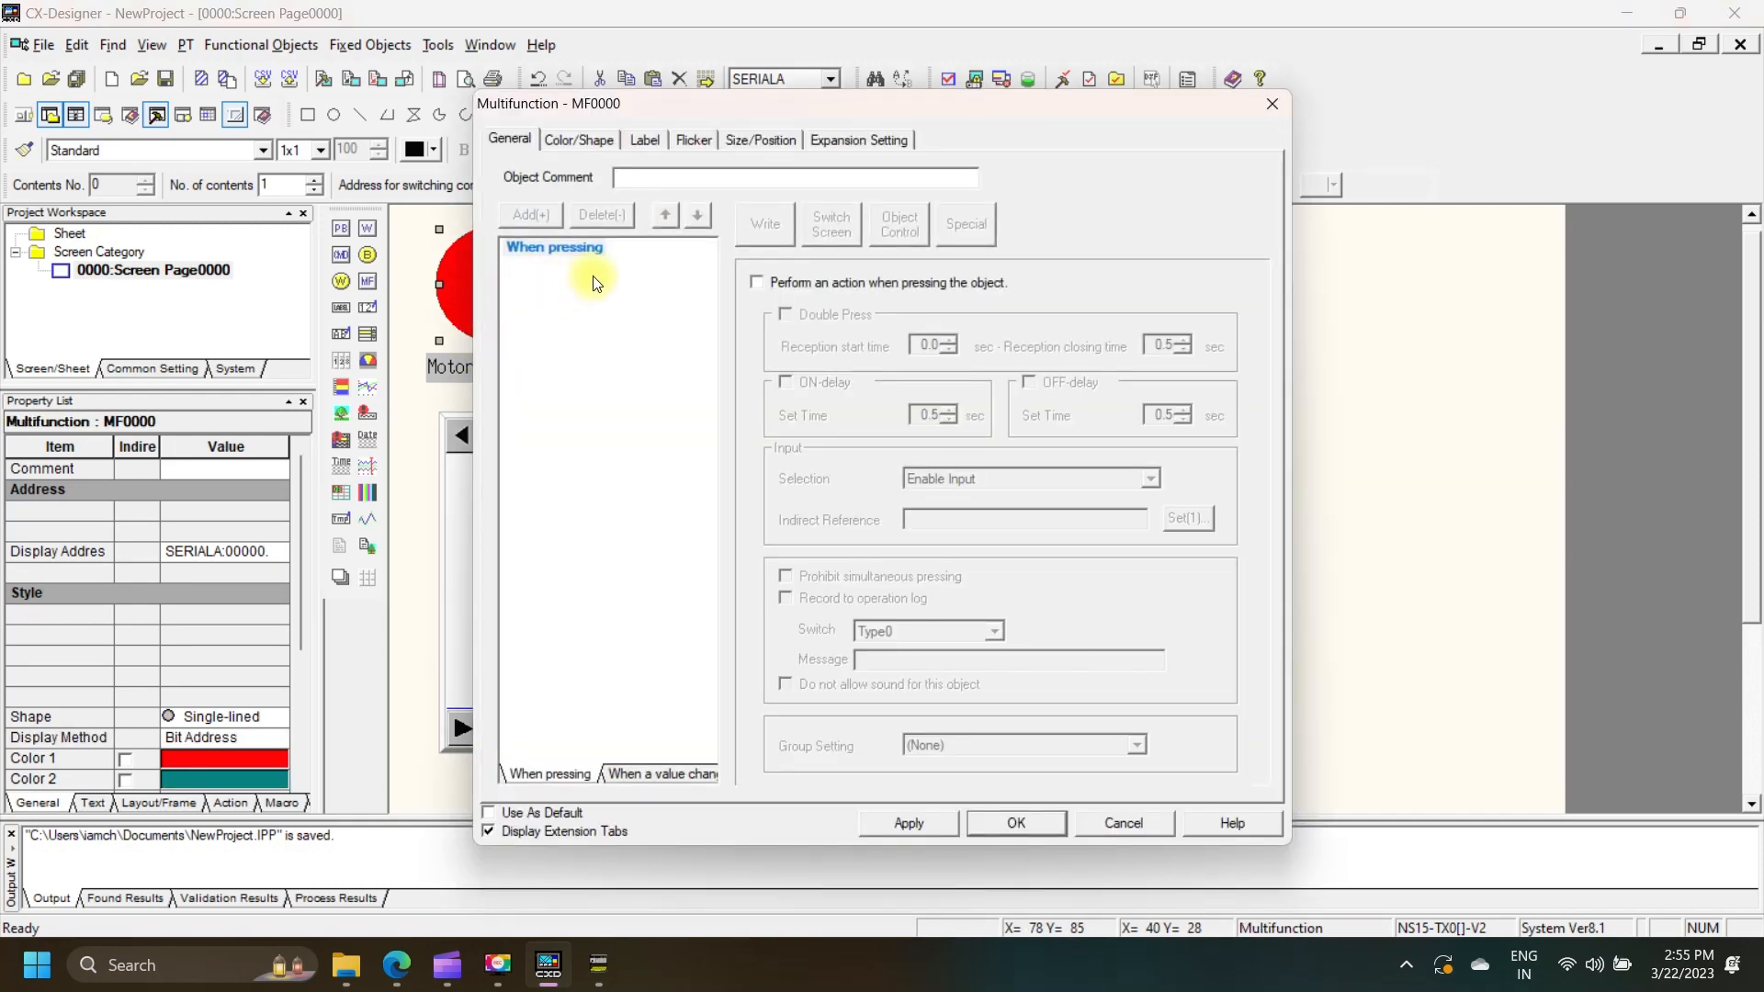
left_click(580, 143)
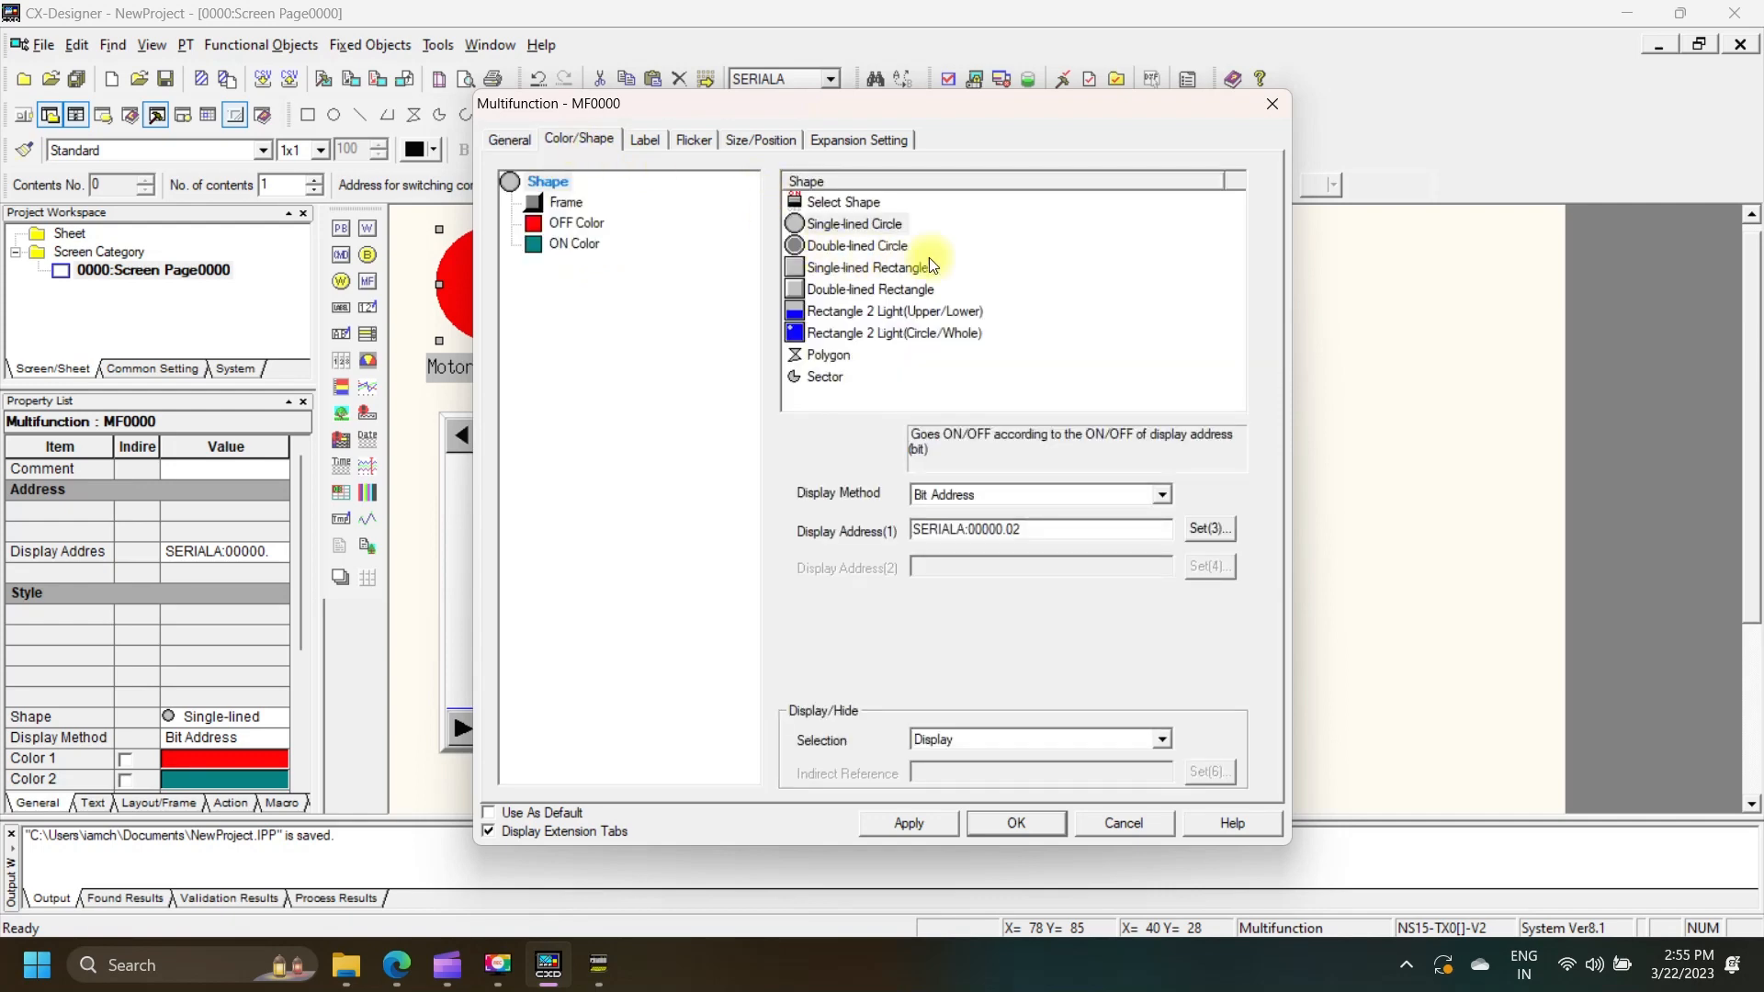
left_click(1052, 832)
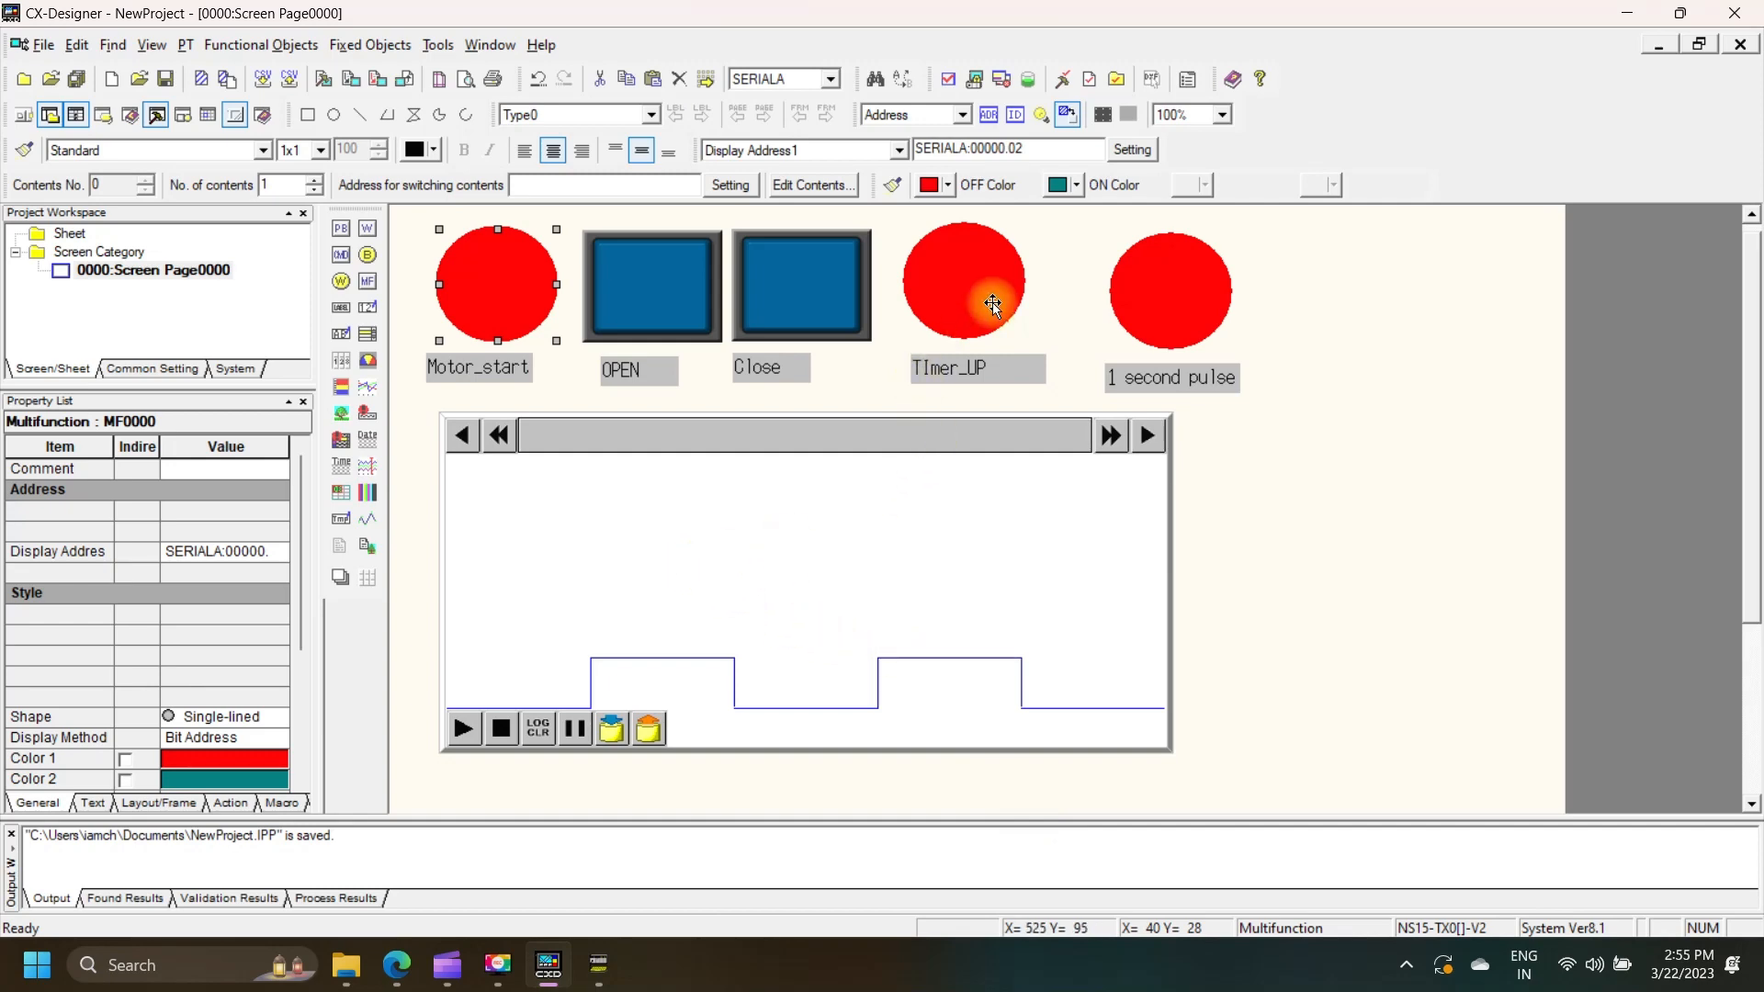
double_click(1171, 299)
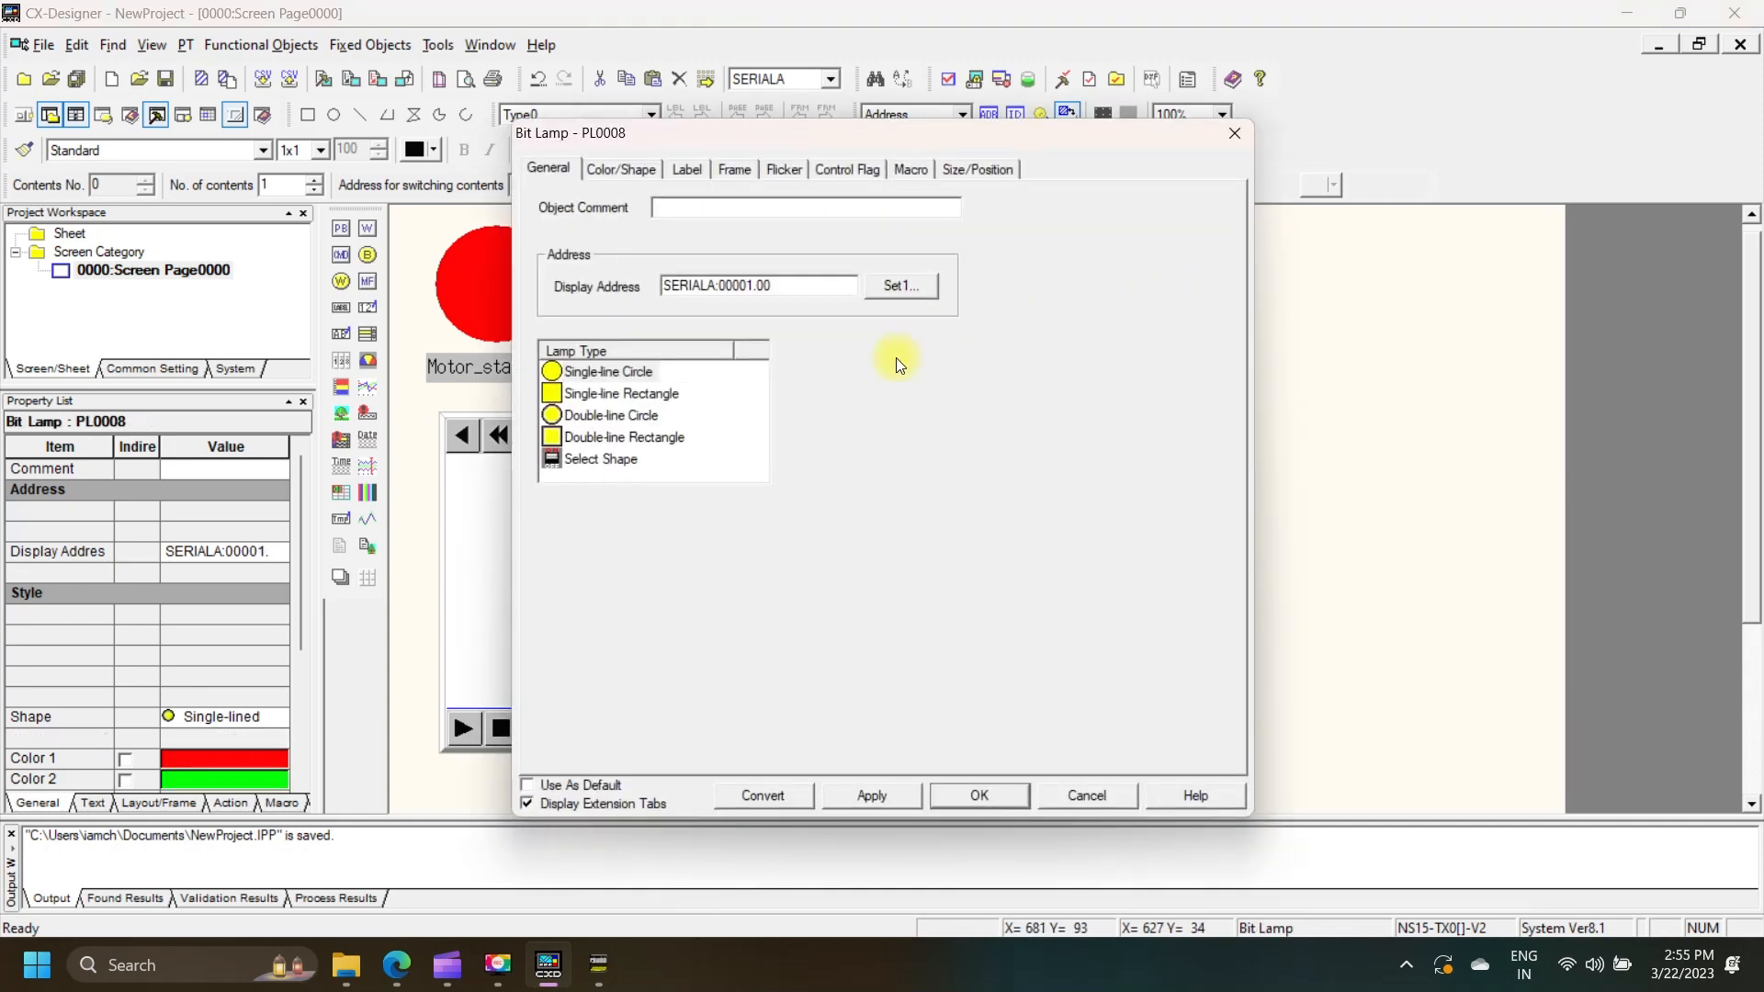
left_click(976, 798)
- Set the Timer_UP lamp's display address to TU:Time Up Flag, word 0 on host SERIALA
double_click(971, 318)
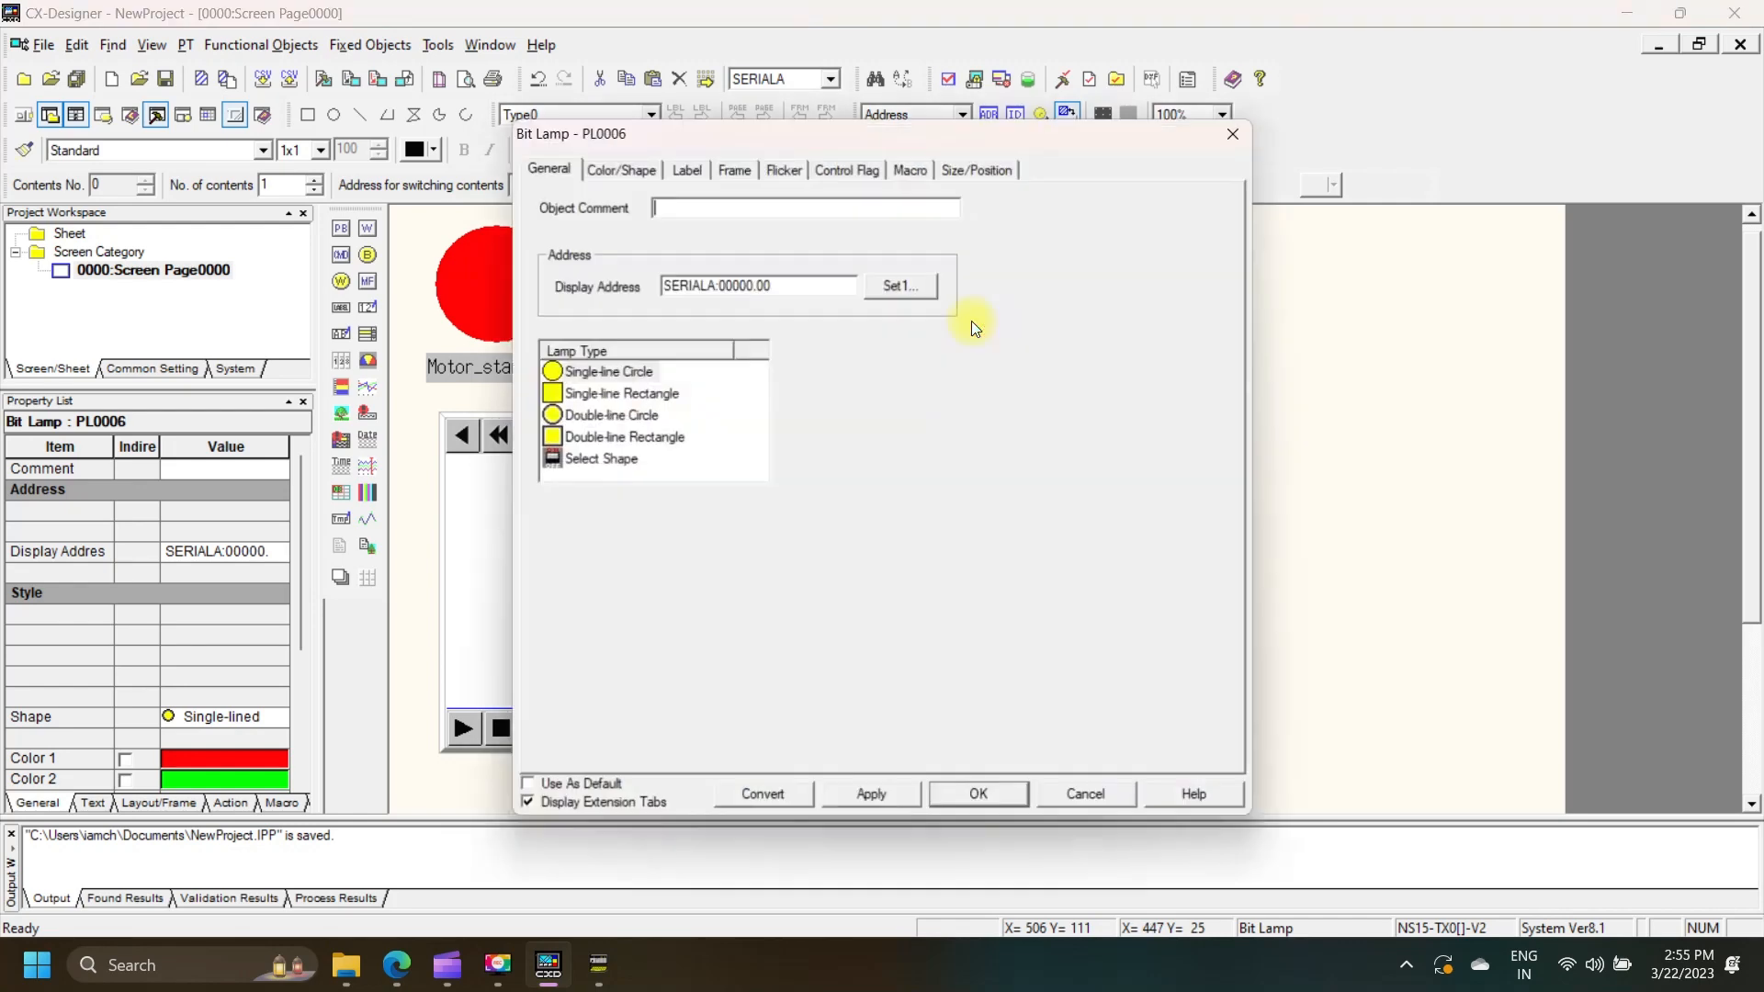
left_click(901, 288)
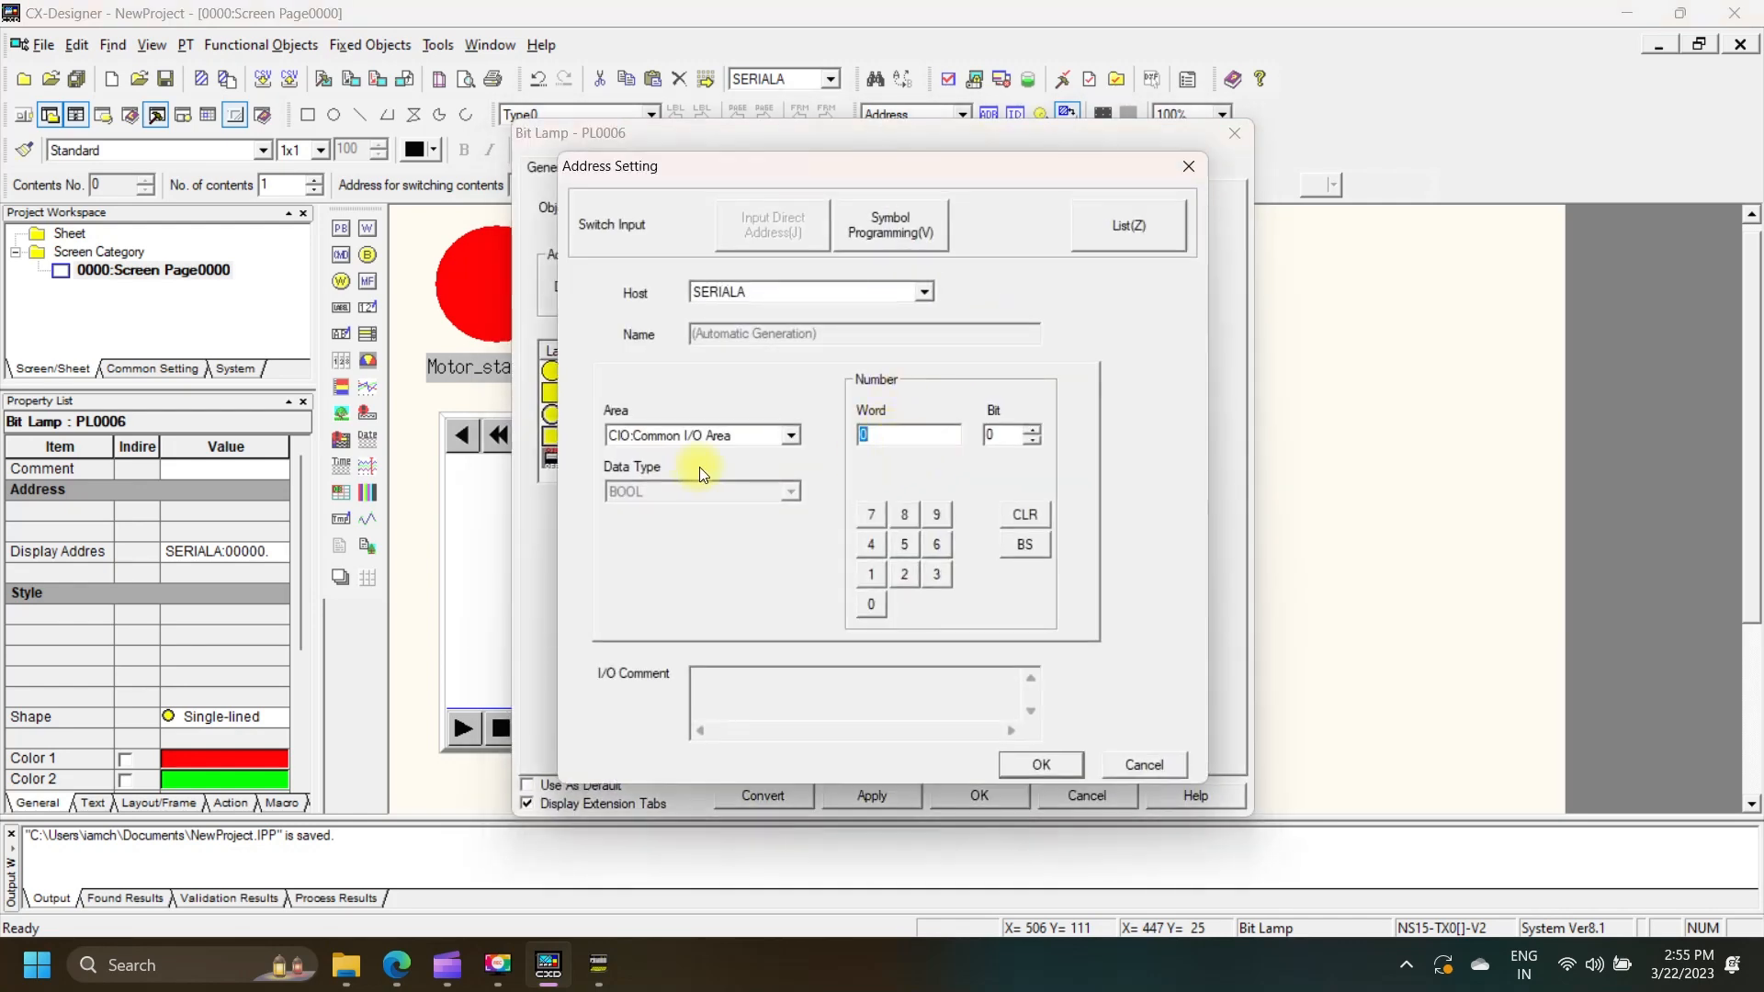
left_click(789, 435)
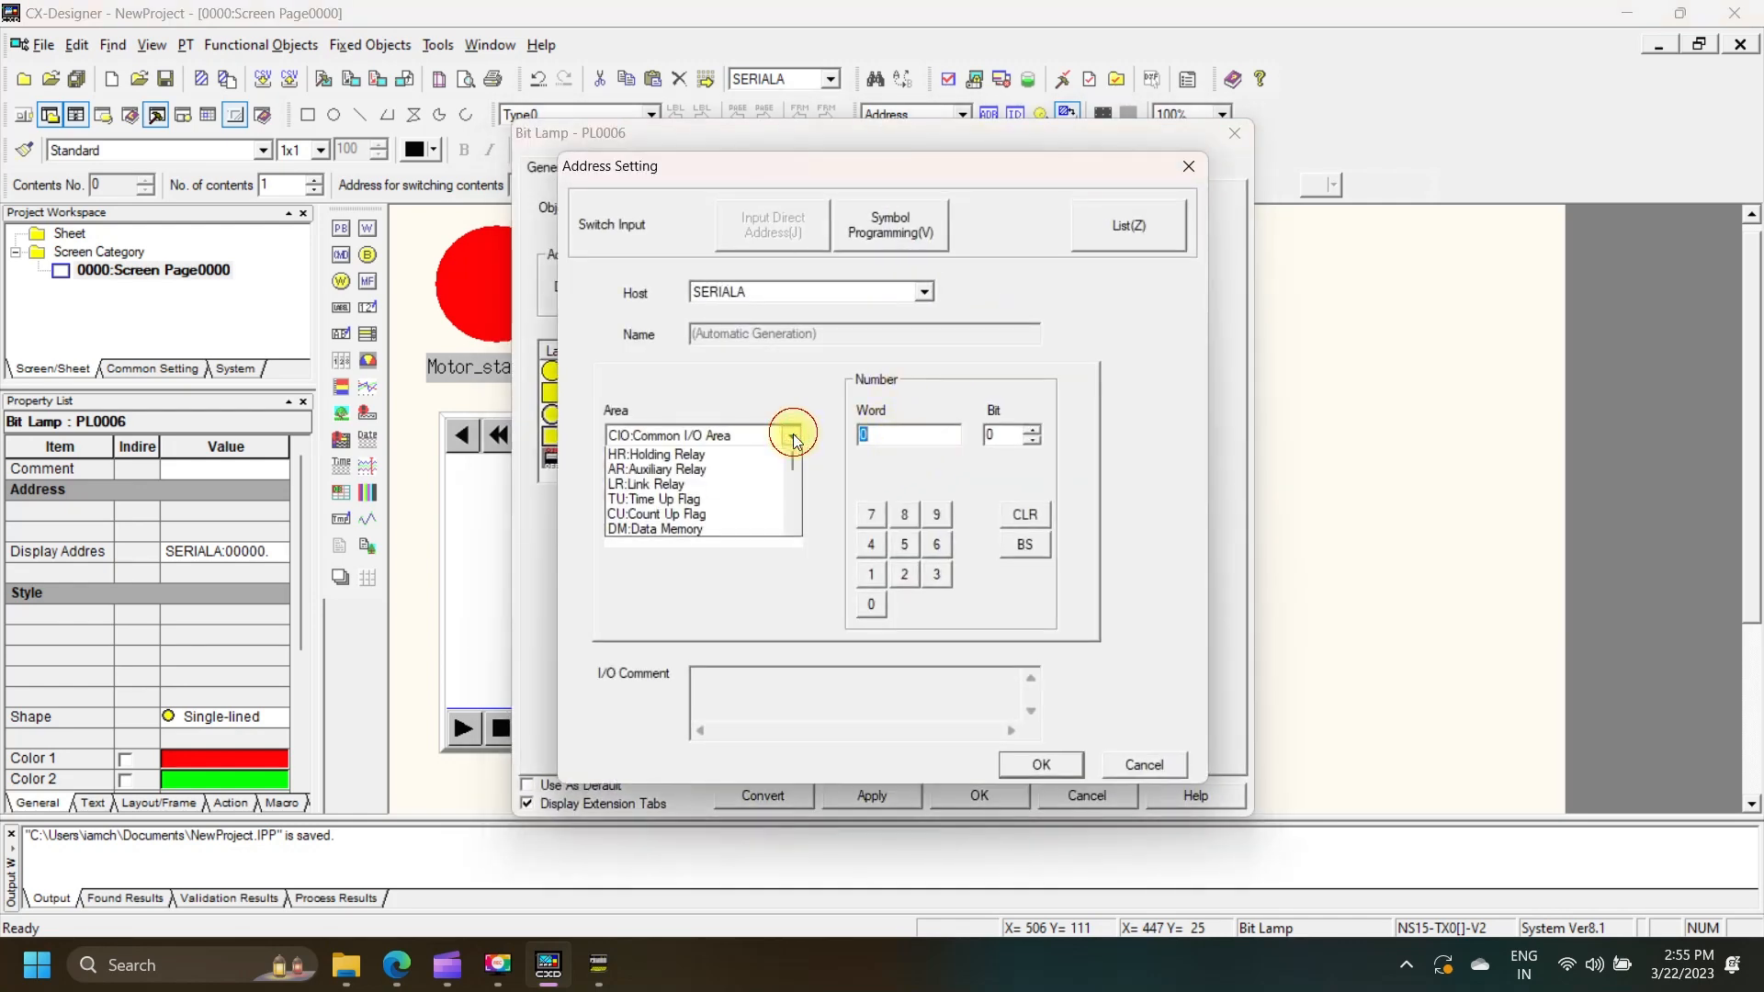
left_click(724, 516)
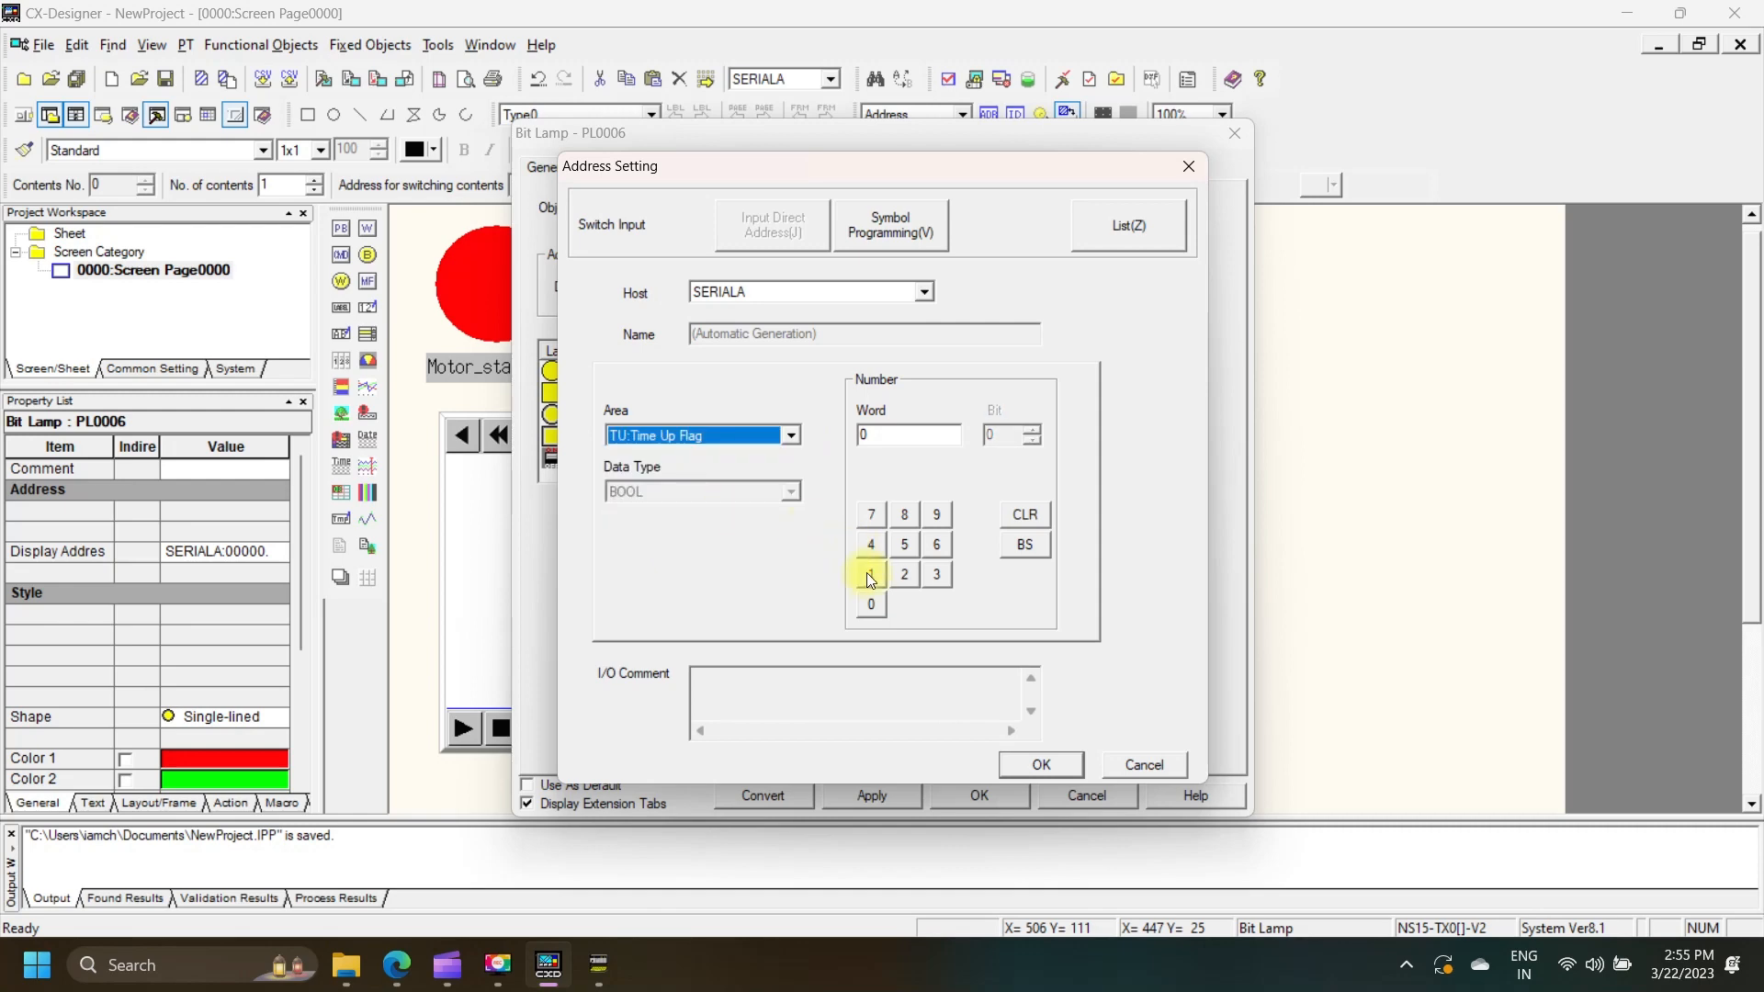
left_click(872, 605)
left_click(1019, 768)
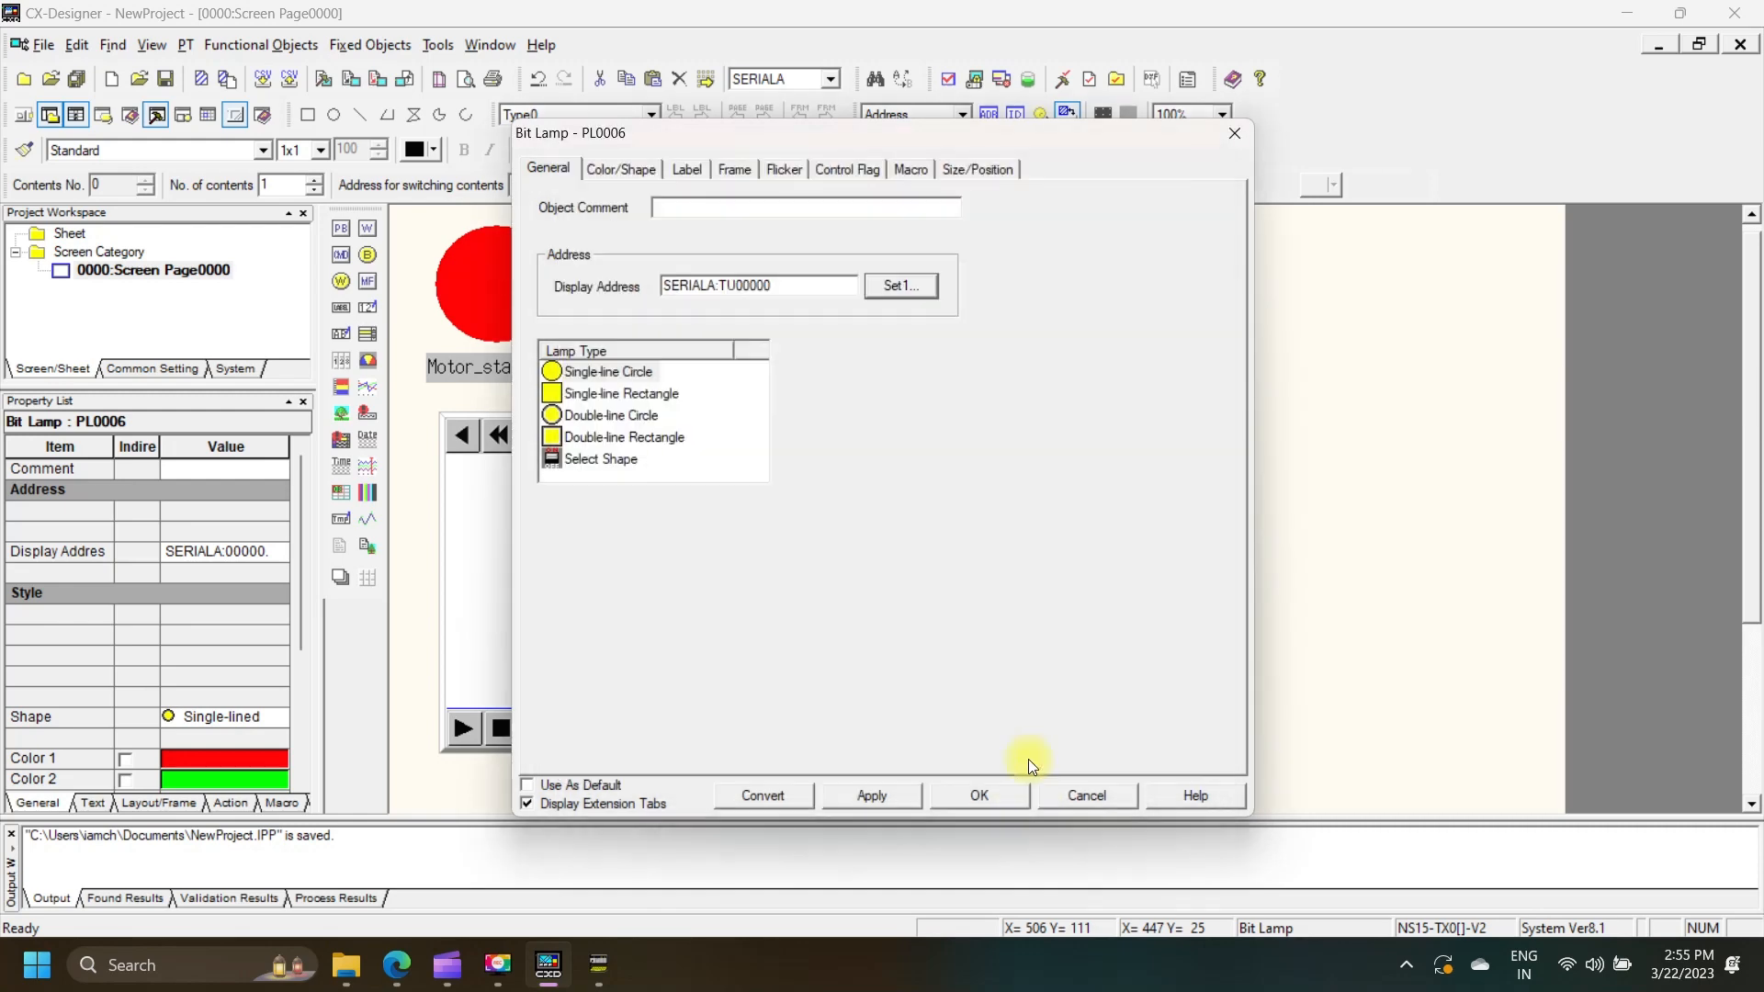
left_click(953, 798)
- Shift the Motor_start label slightly to the right to centre it beneath its lamp, and select the data log graph
left_click(521, 373)
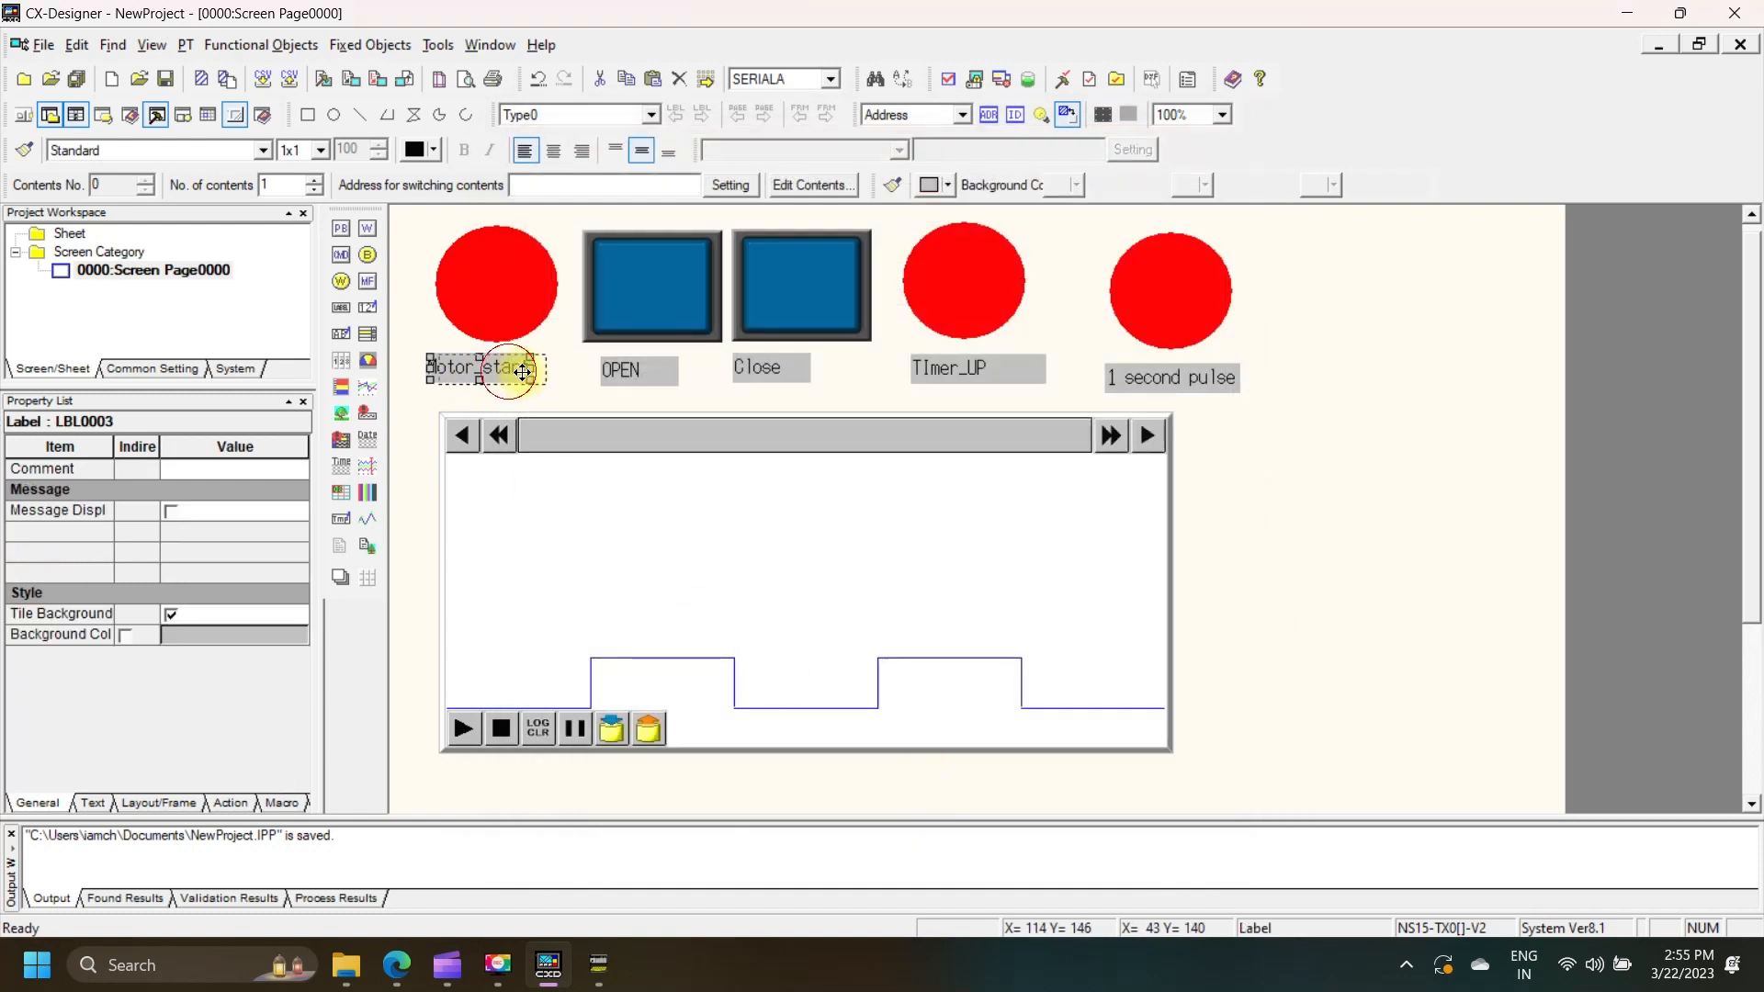
left_click_drag(522, 372, 527, 369)
left_click(662, 453)
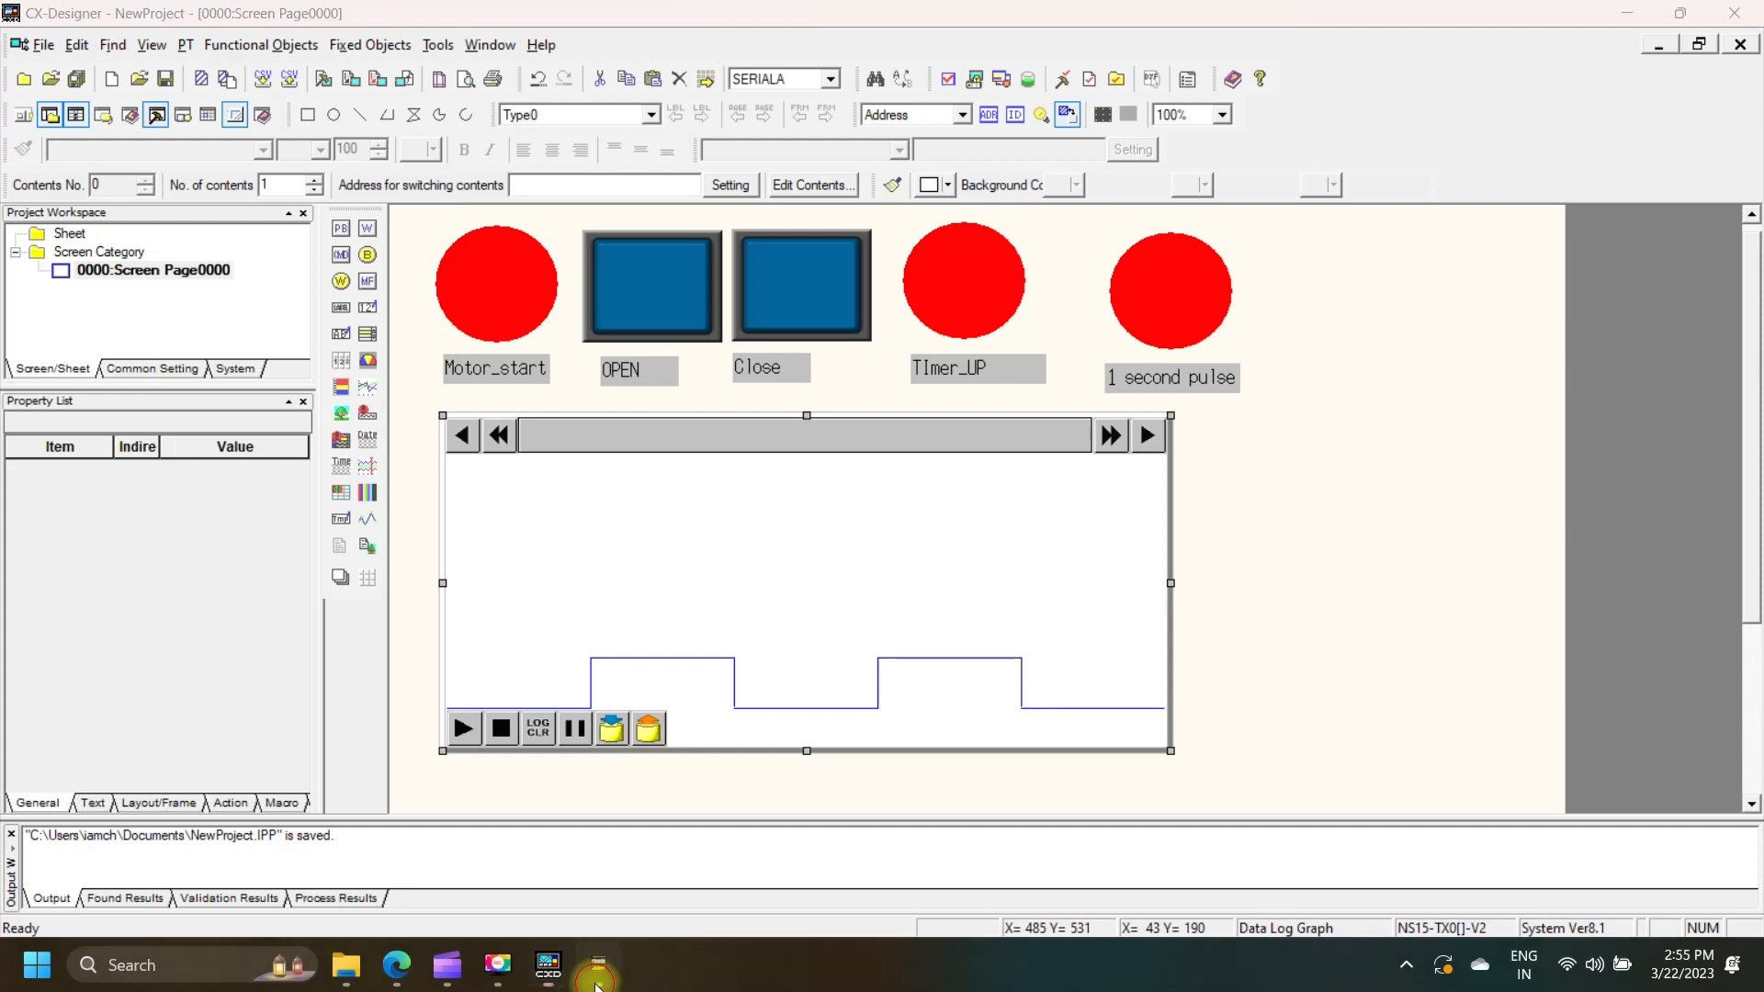
- Draw a Numeral Display & Input object to the right of the data log graph, and select the 1 second pulse label
left_click(366, 307)
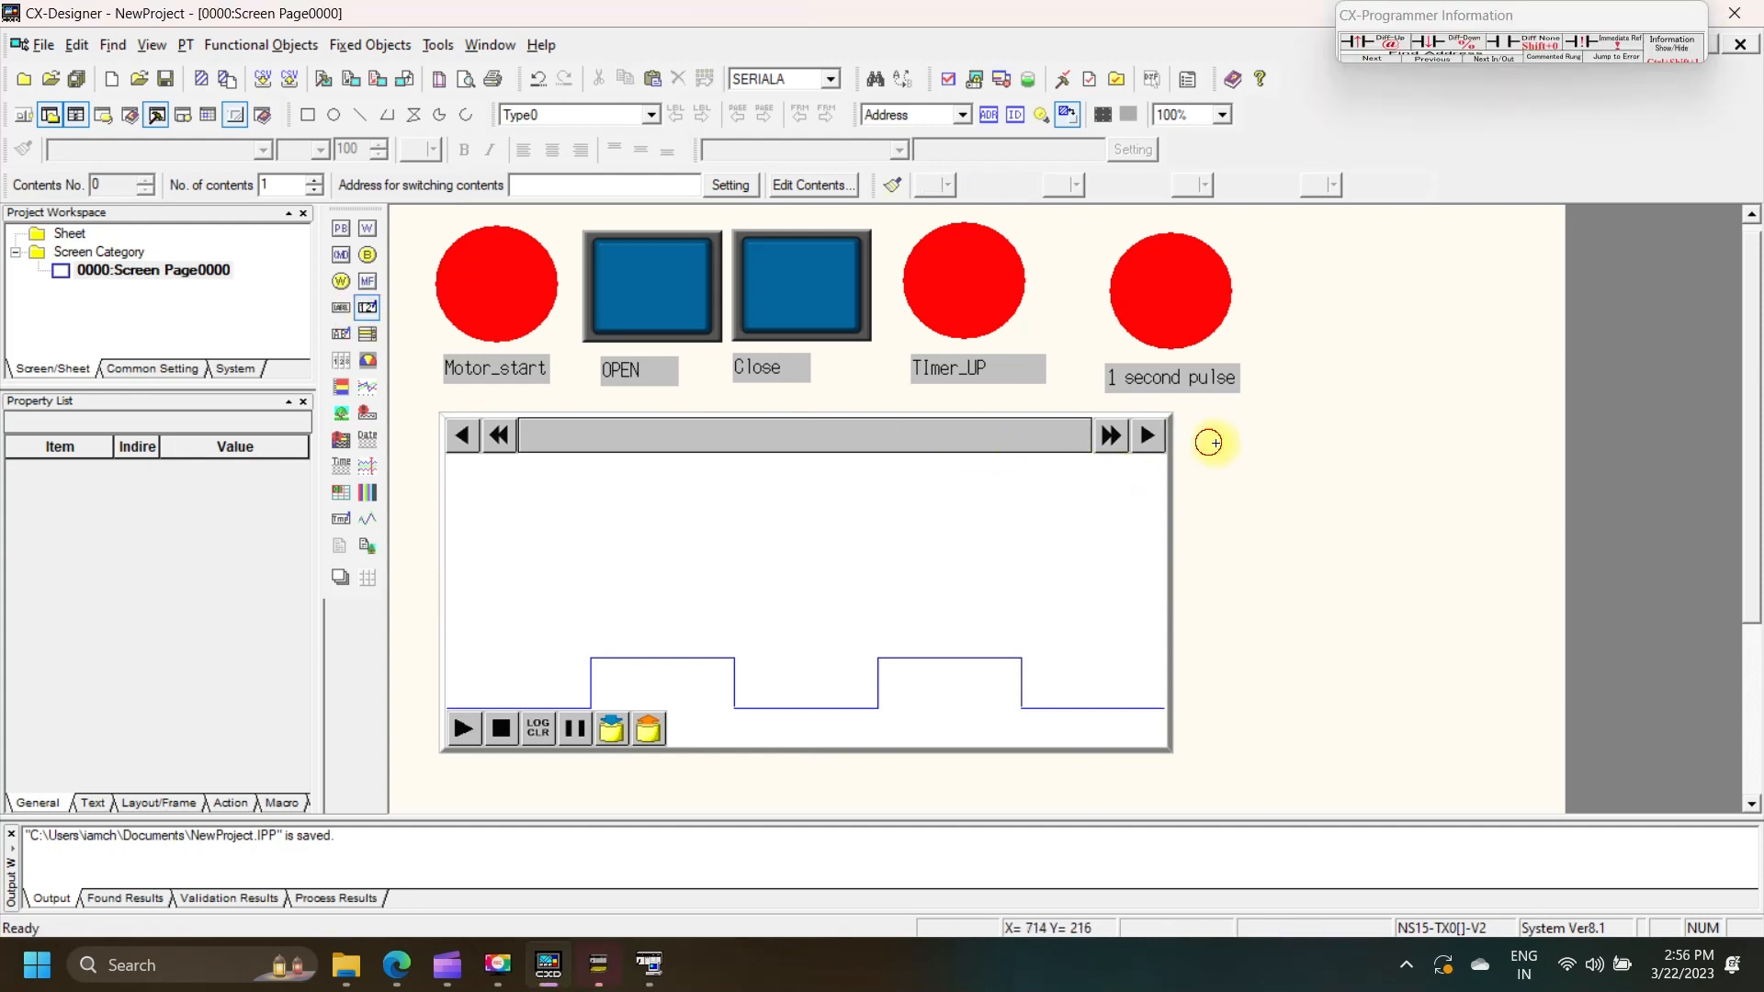
left_click_drag(1209, 443, 1505, 538)
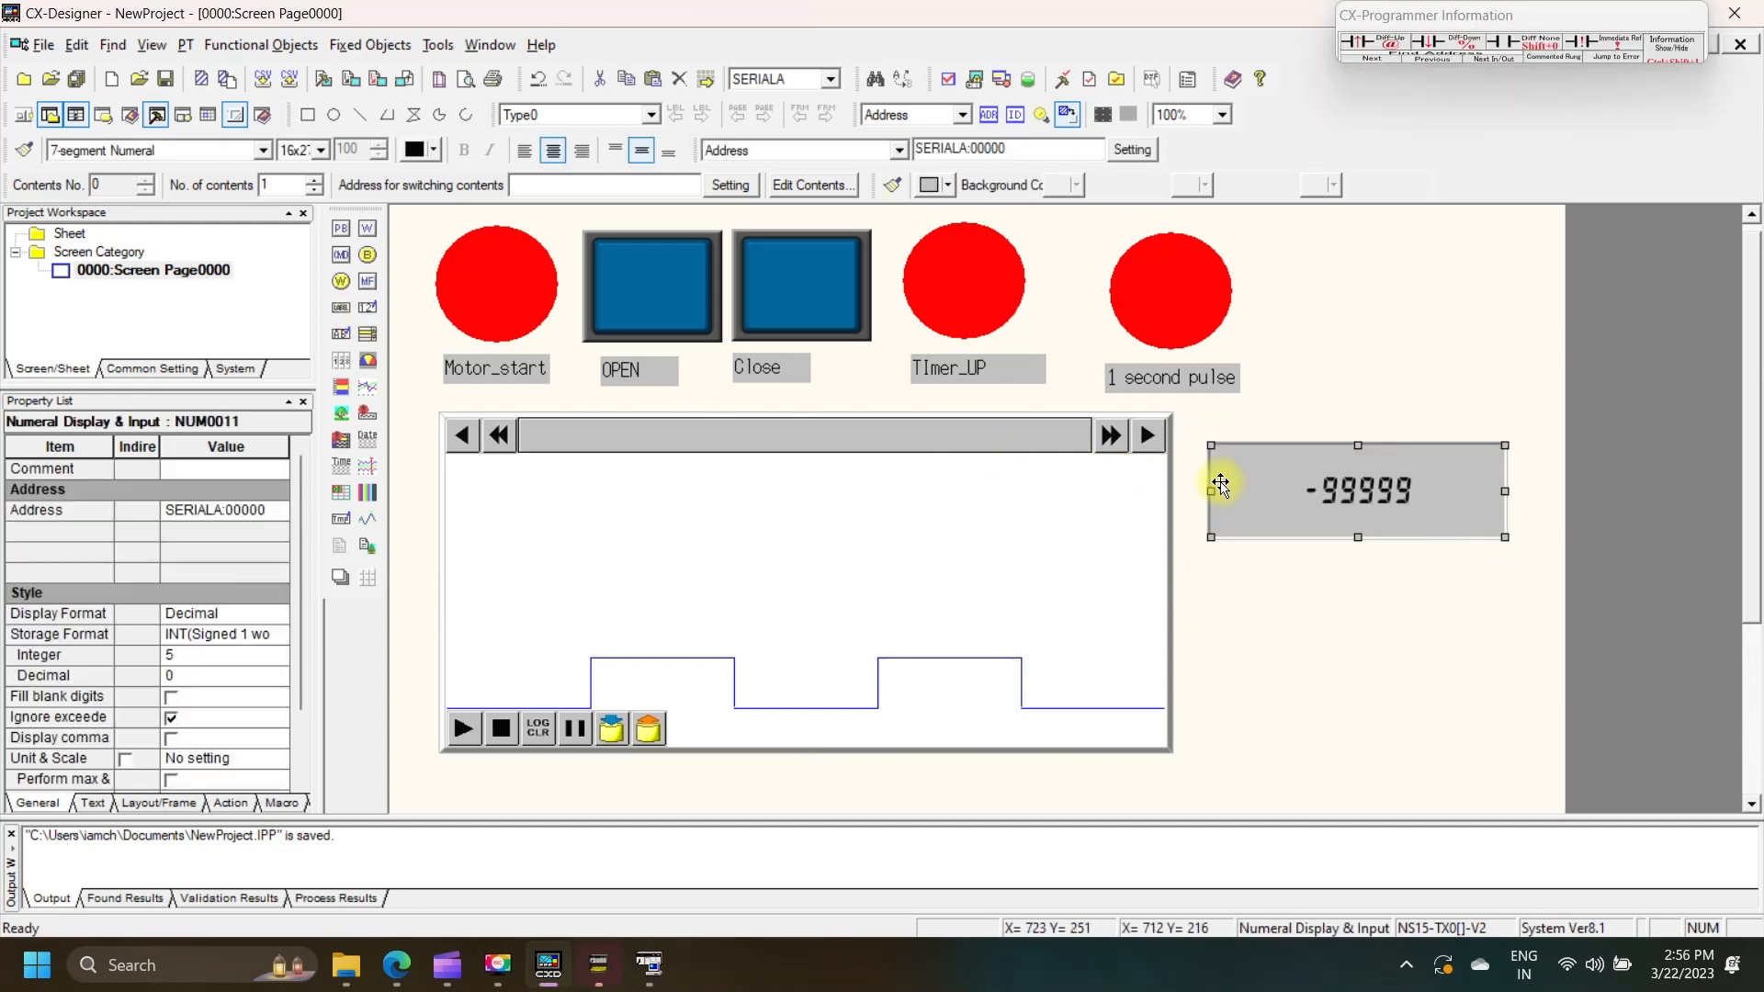
left_click(1138, 378)
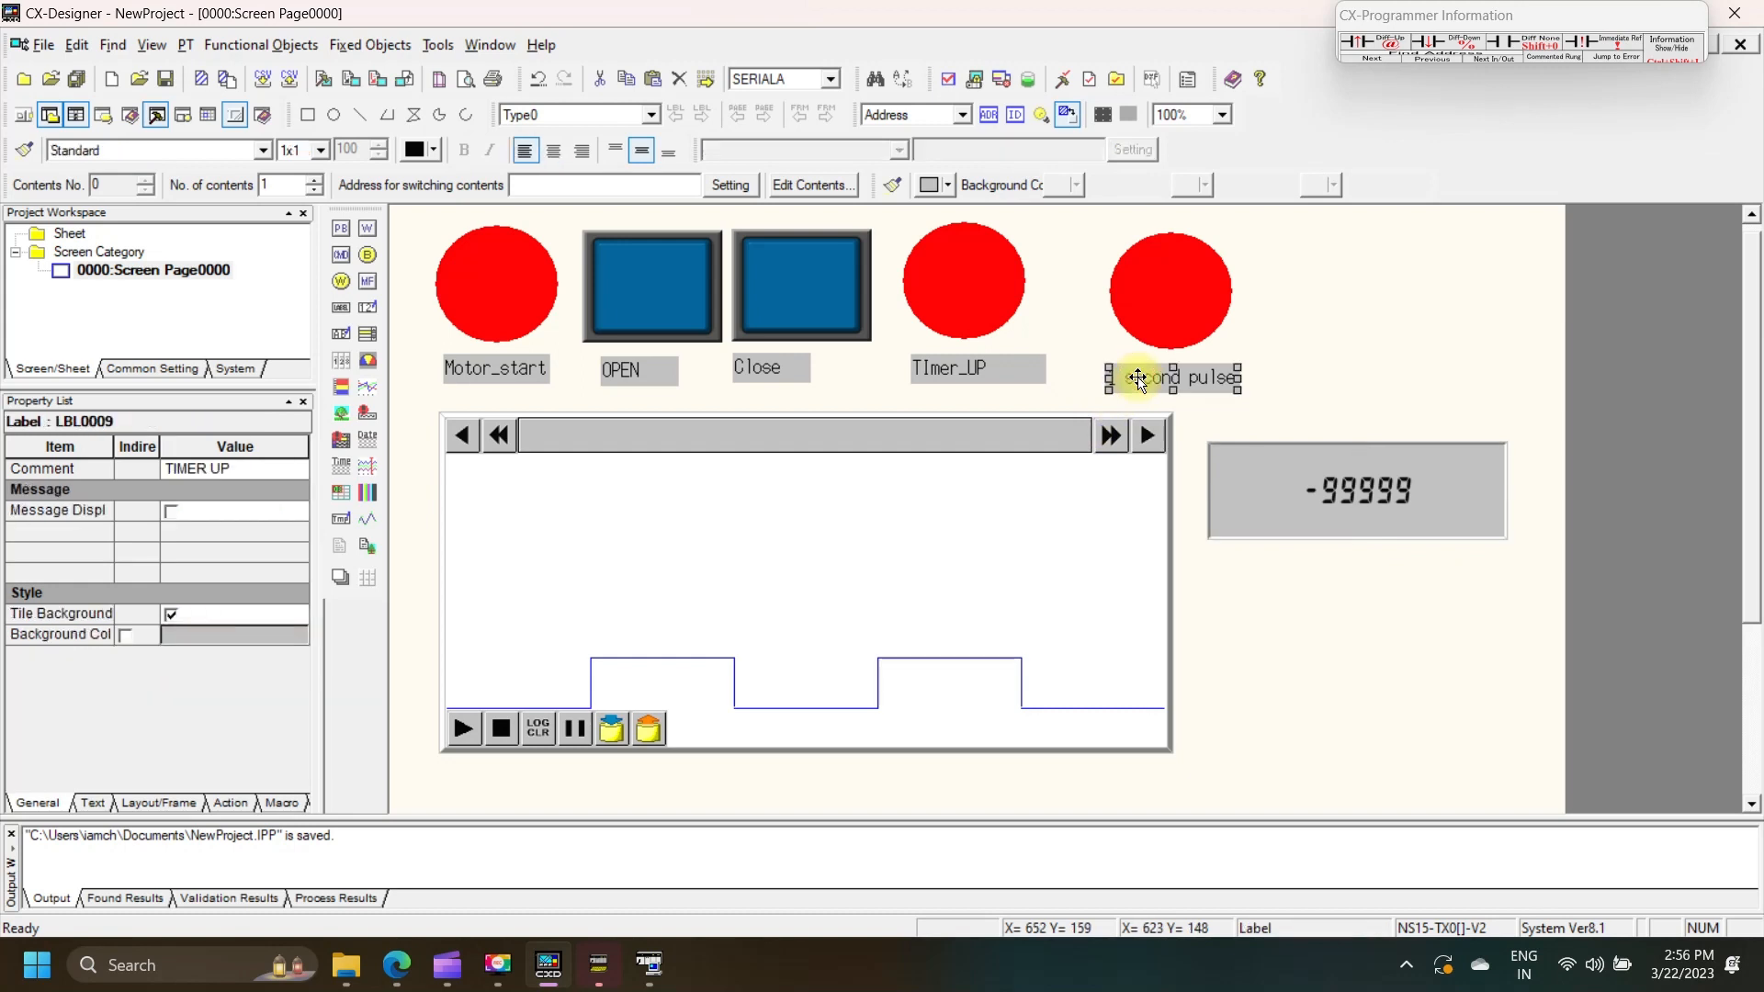
- Duplicate the 1 second pulse label and place the copy beneath the numeral display
left_click(1274, 589)
key("ctrl+v")
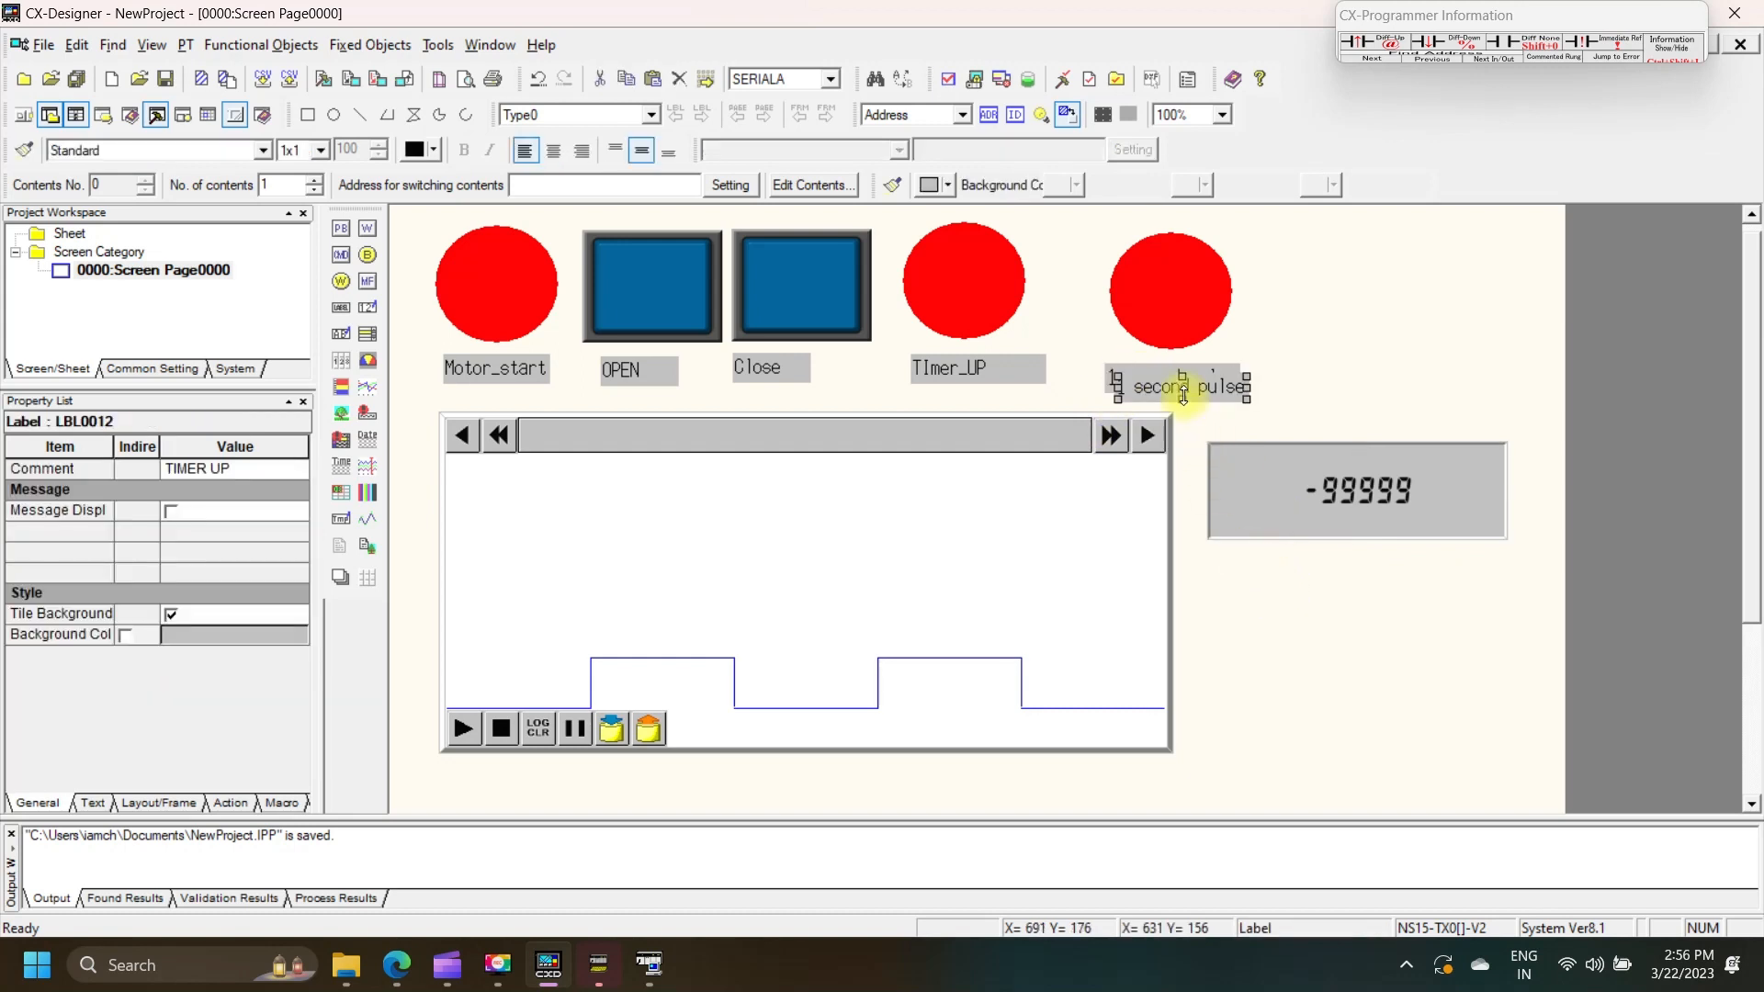
left_click_drag(1183, 395, 1301, 588)
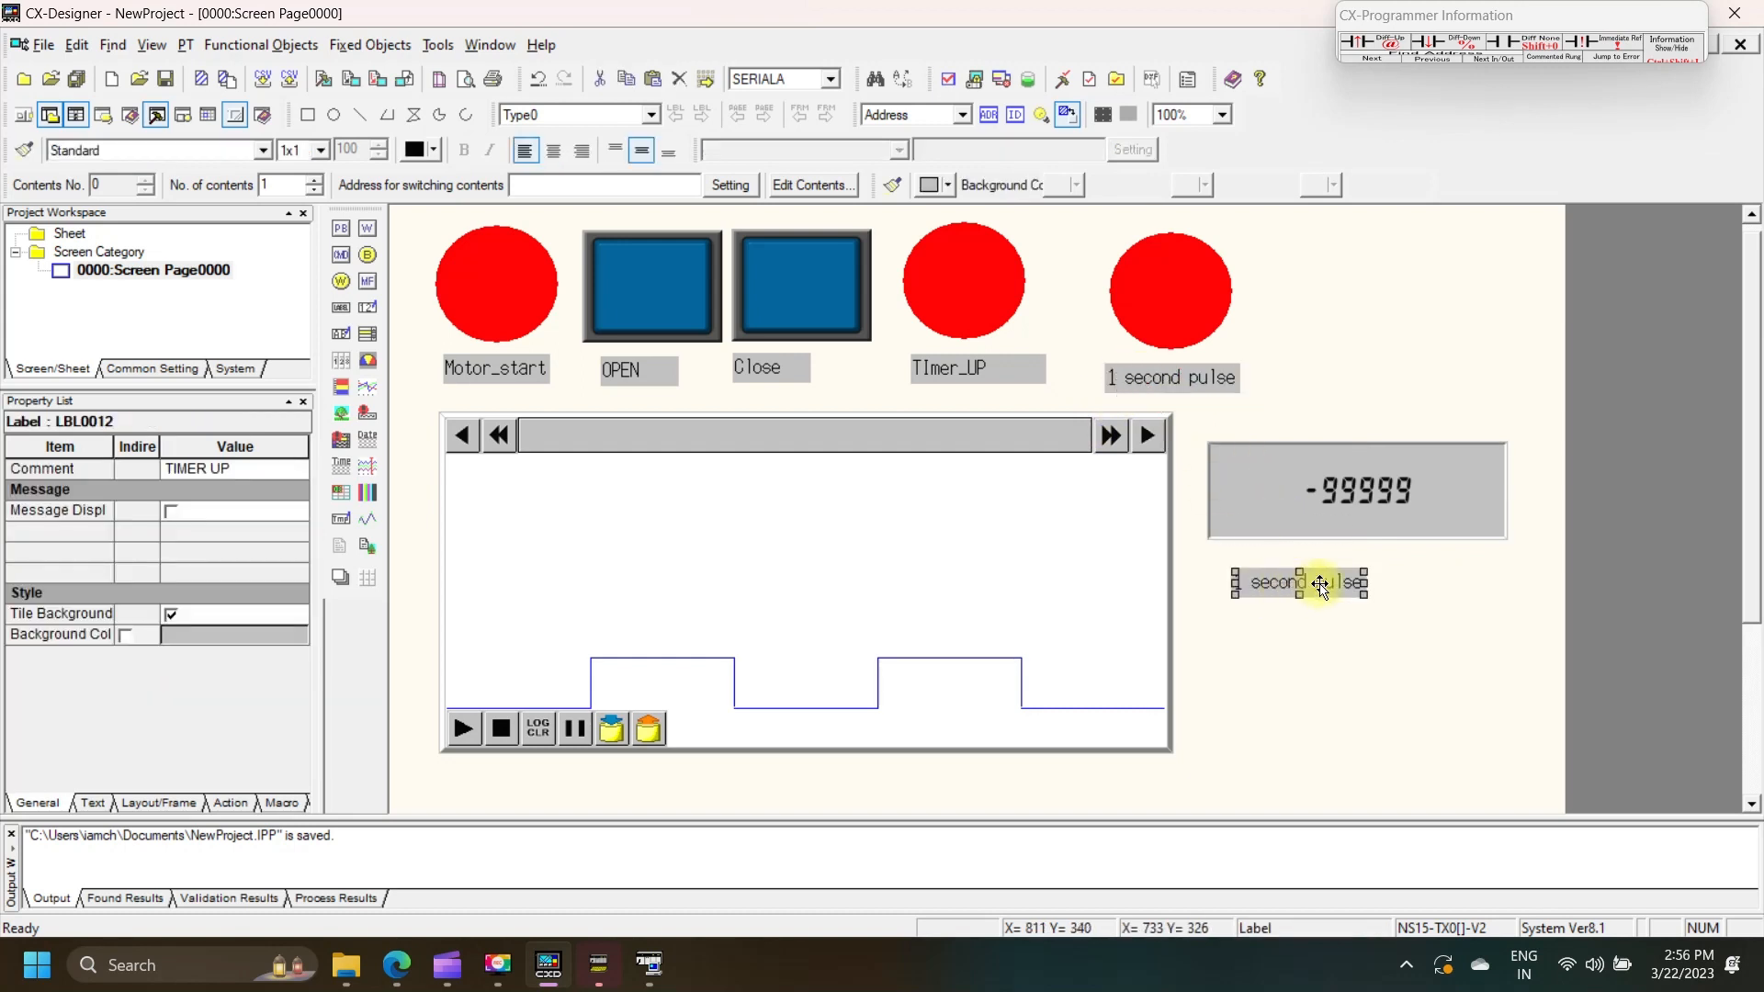
- Set the copied label's comment to INPUT_time and its text to input_time, and widen the label to the right
double_click(1258, 582)
left_click(671, 169)
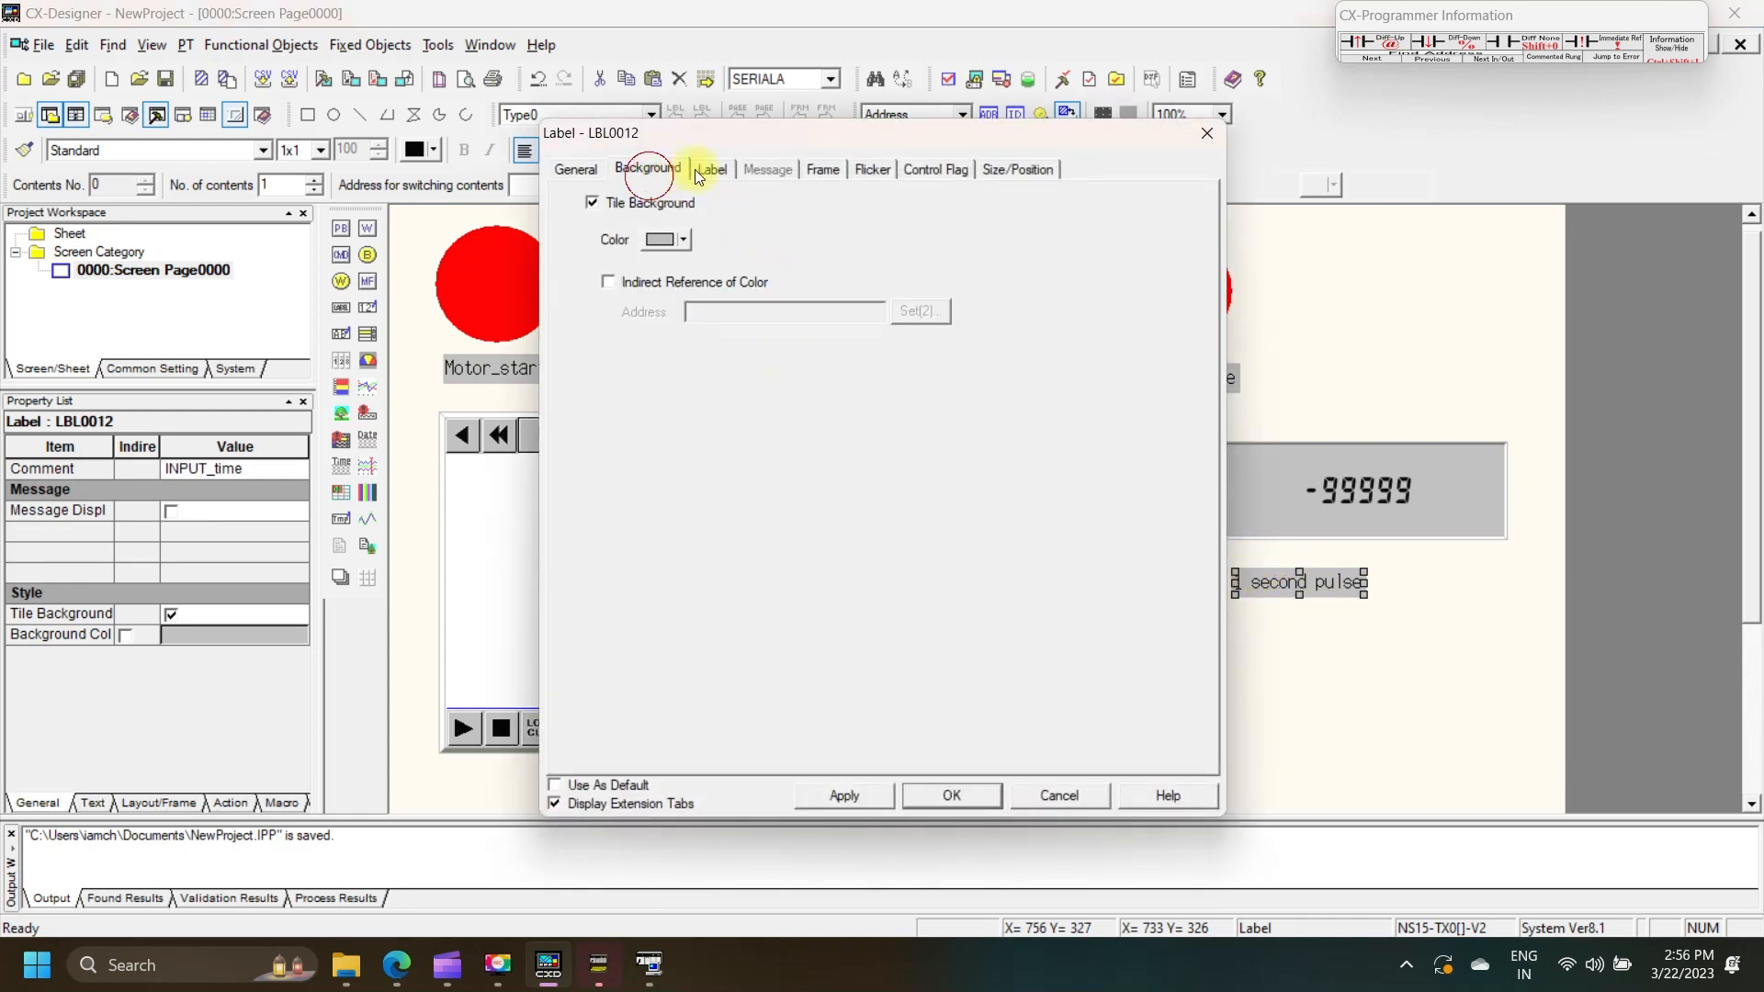
left_click(713, 171)
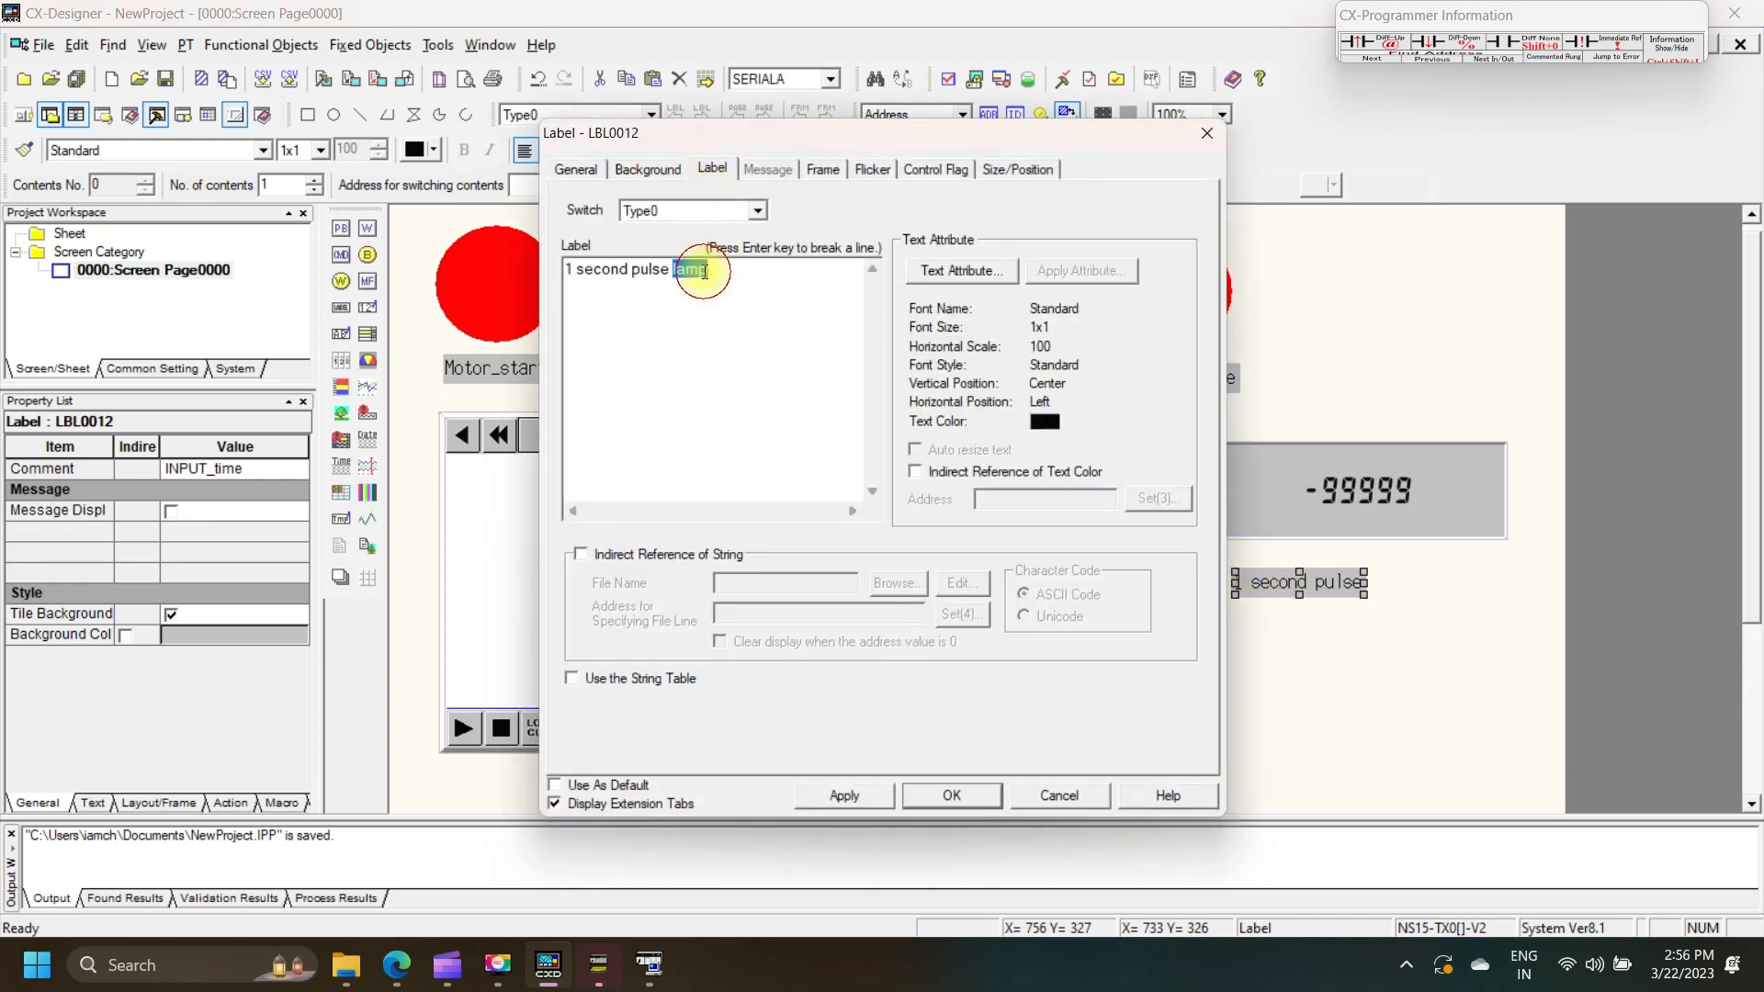
left_click_drag(703, 272, 439, 277)
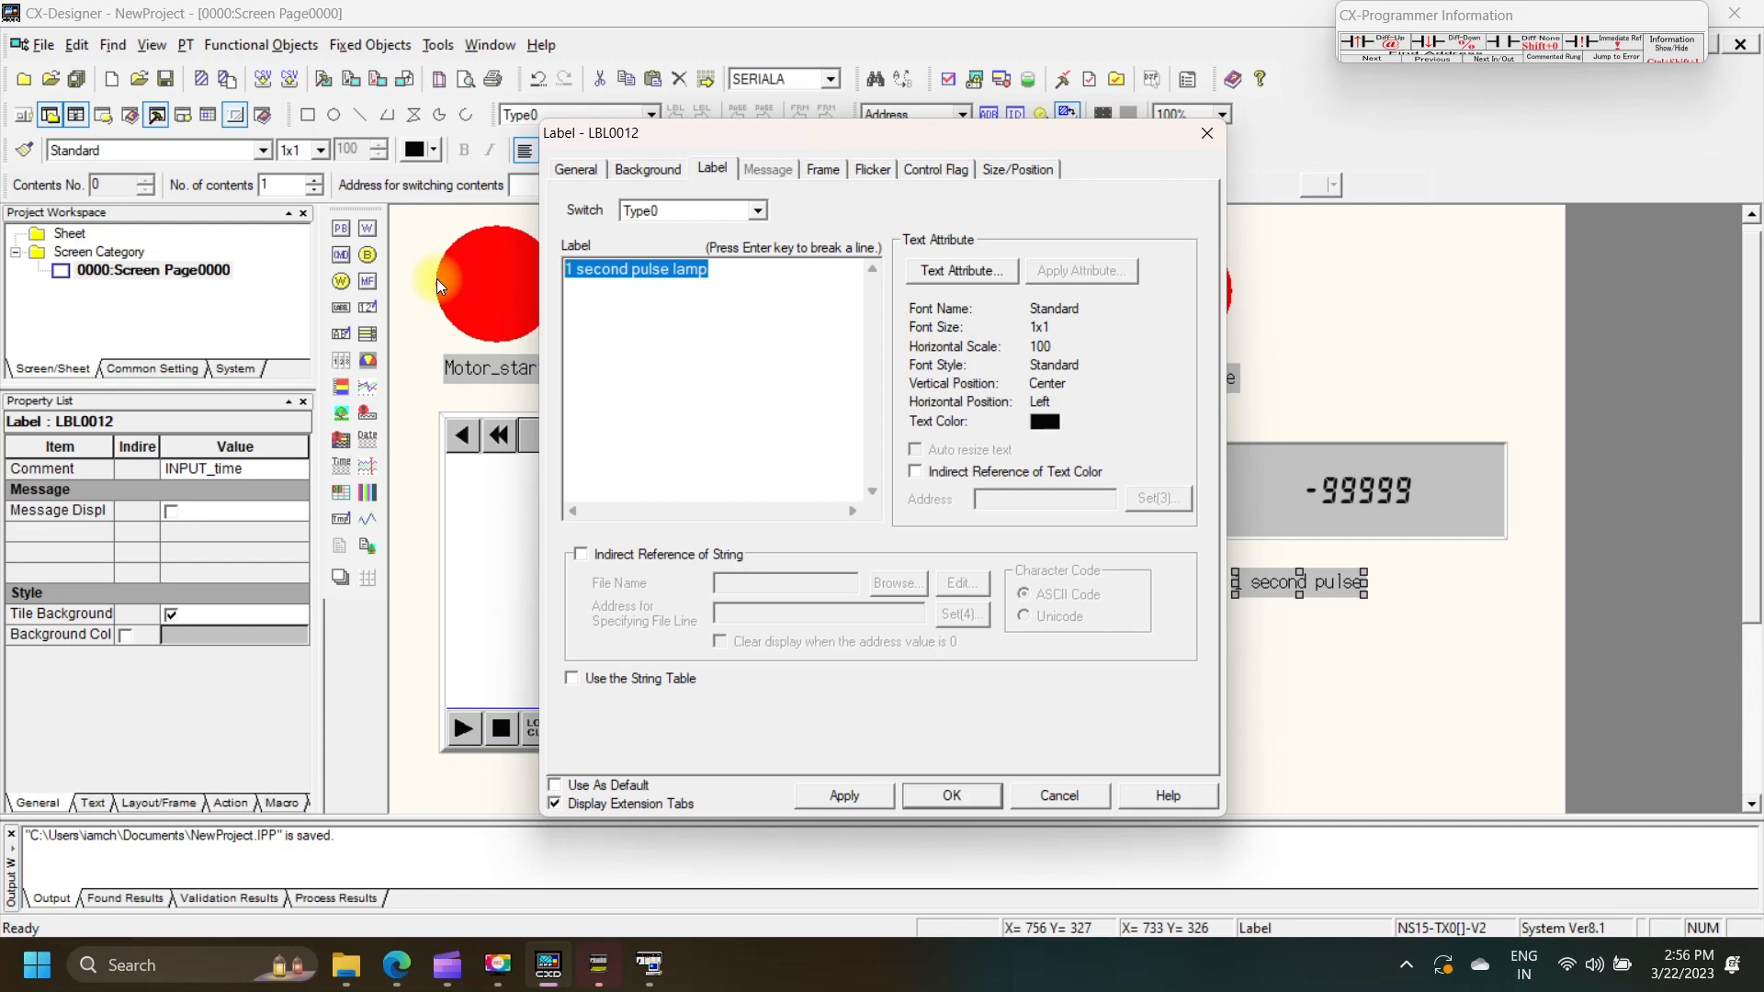
type("input_time")
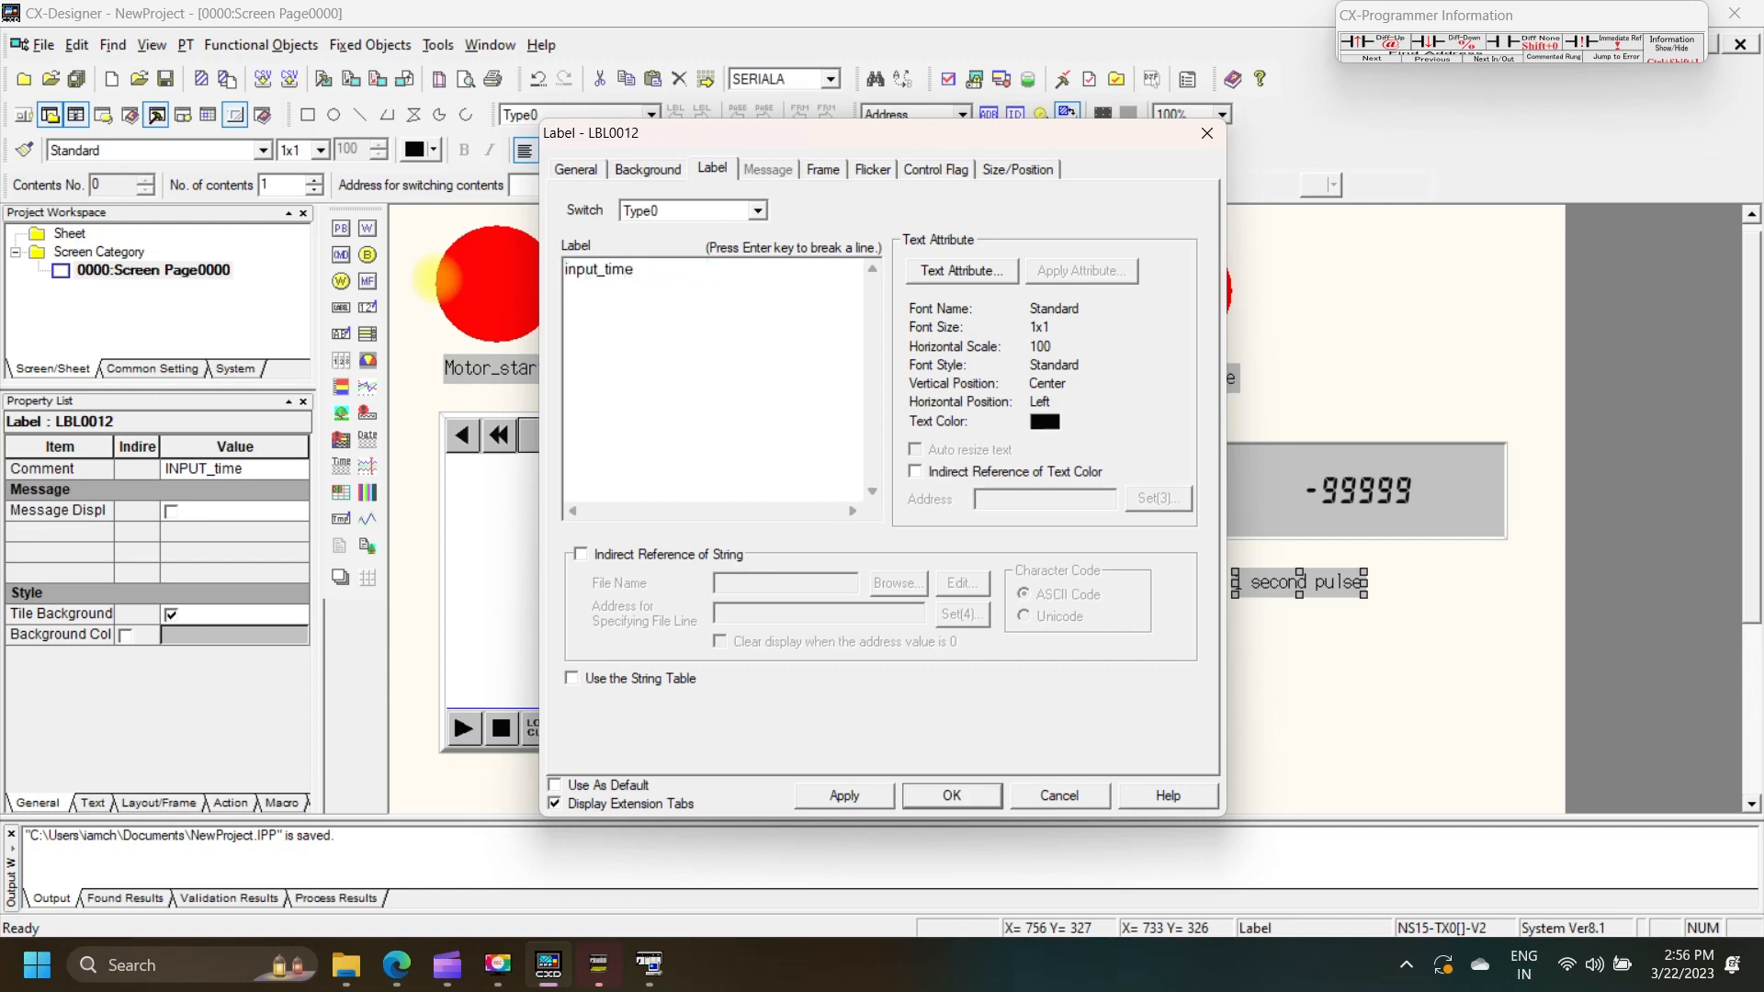
left_click(843, 798)
left_click(988, 797)
left_click(1173, 768)
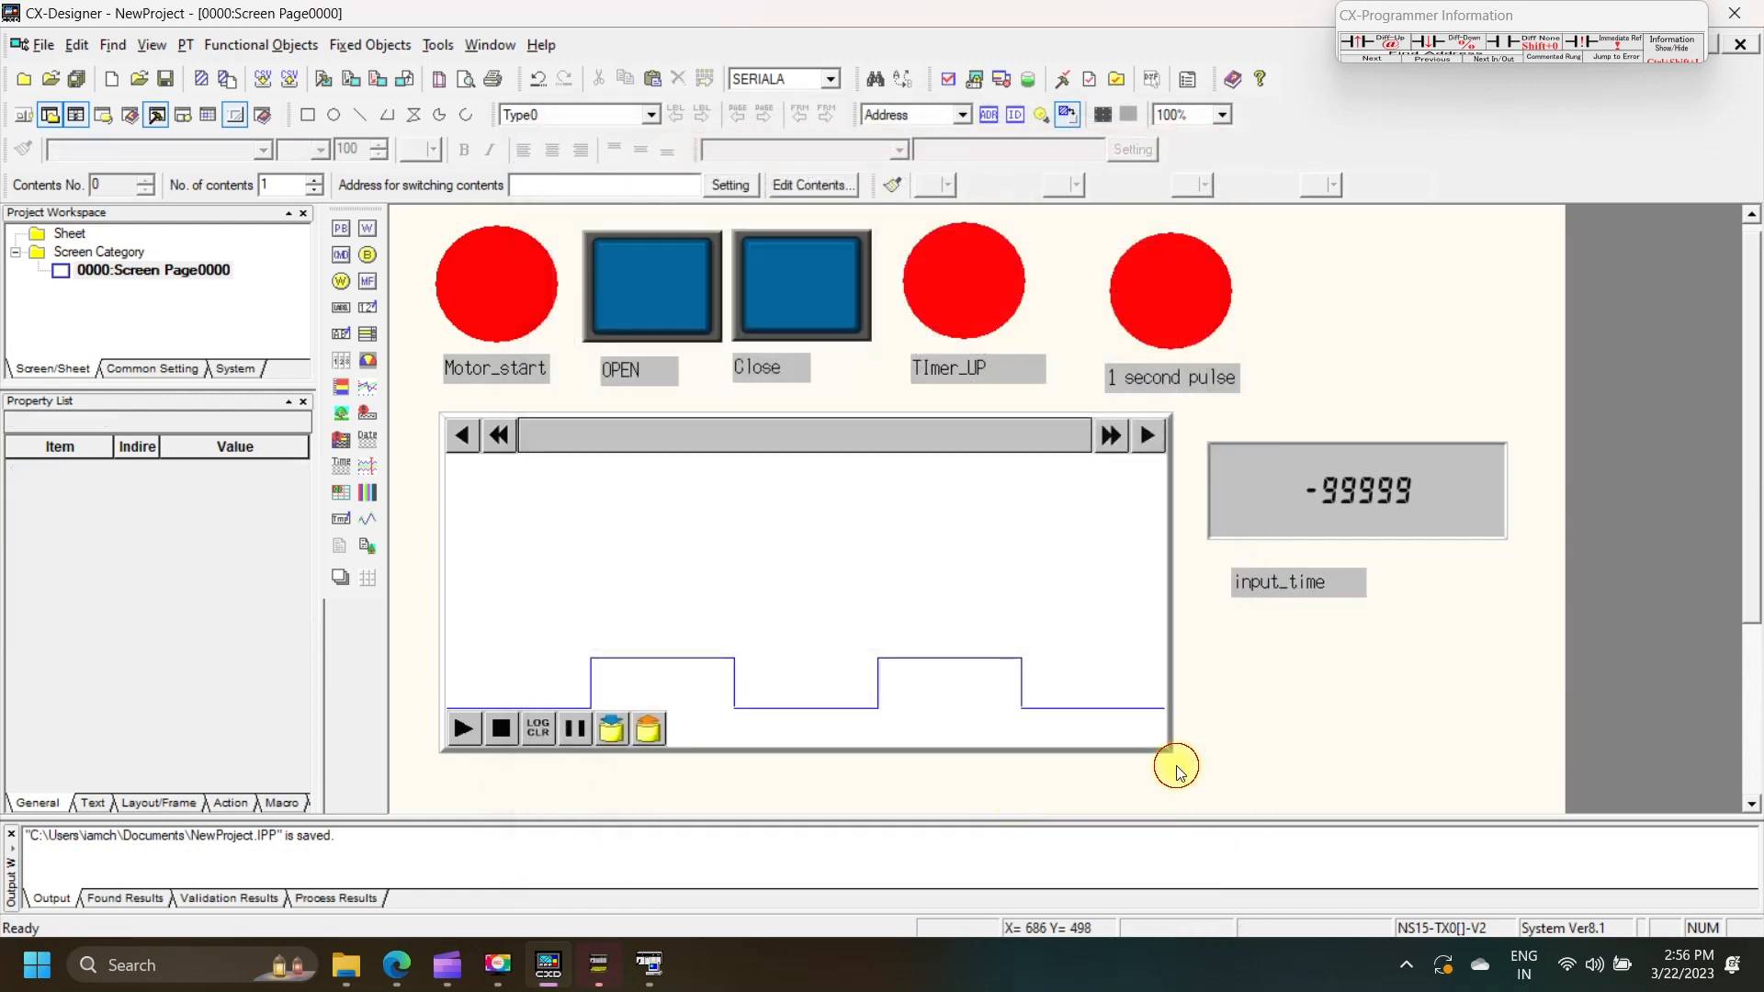
left_click(1286, 588)
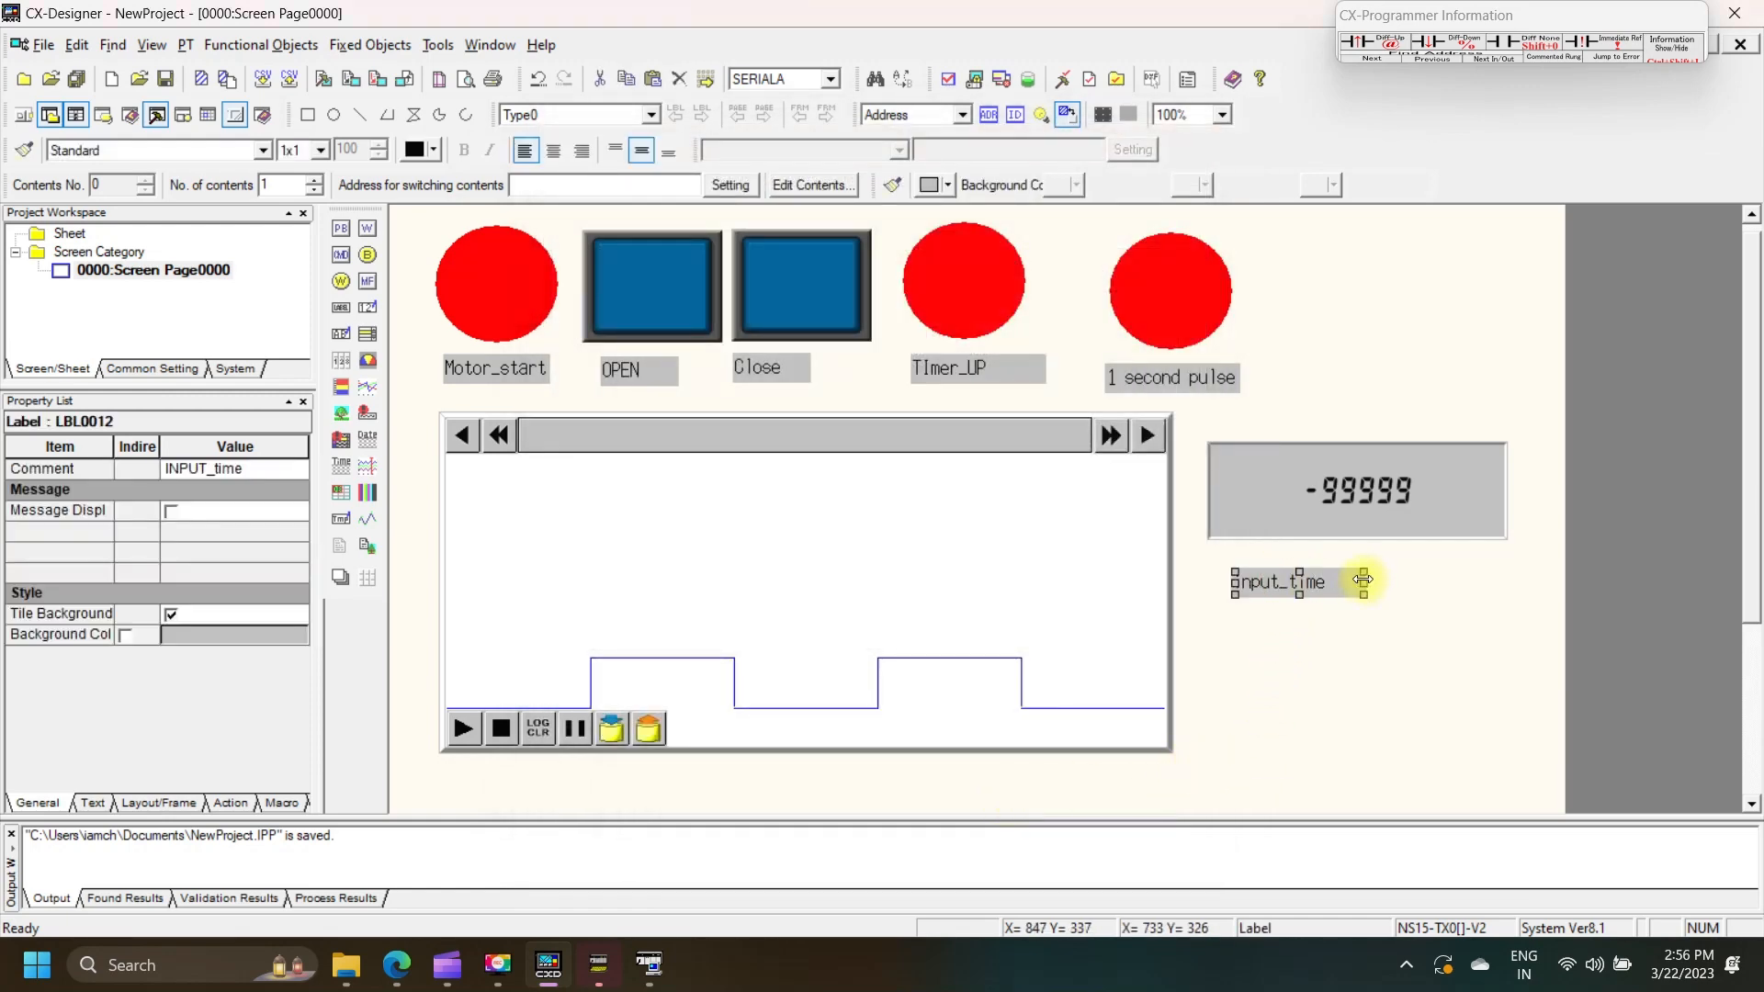
left_click_drag(1362, 581, 1409, 581)
- Set the numeral display's storage type to BCD2(Unsigned 1 word)
double_click(1309, 526)
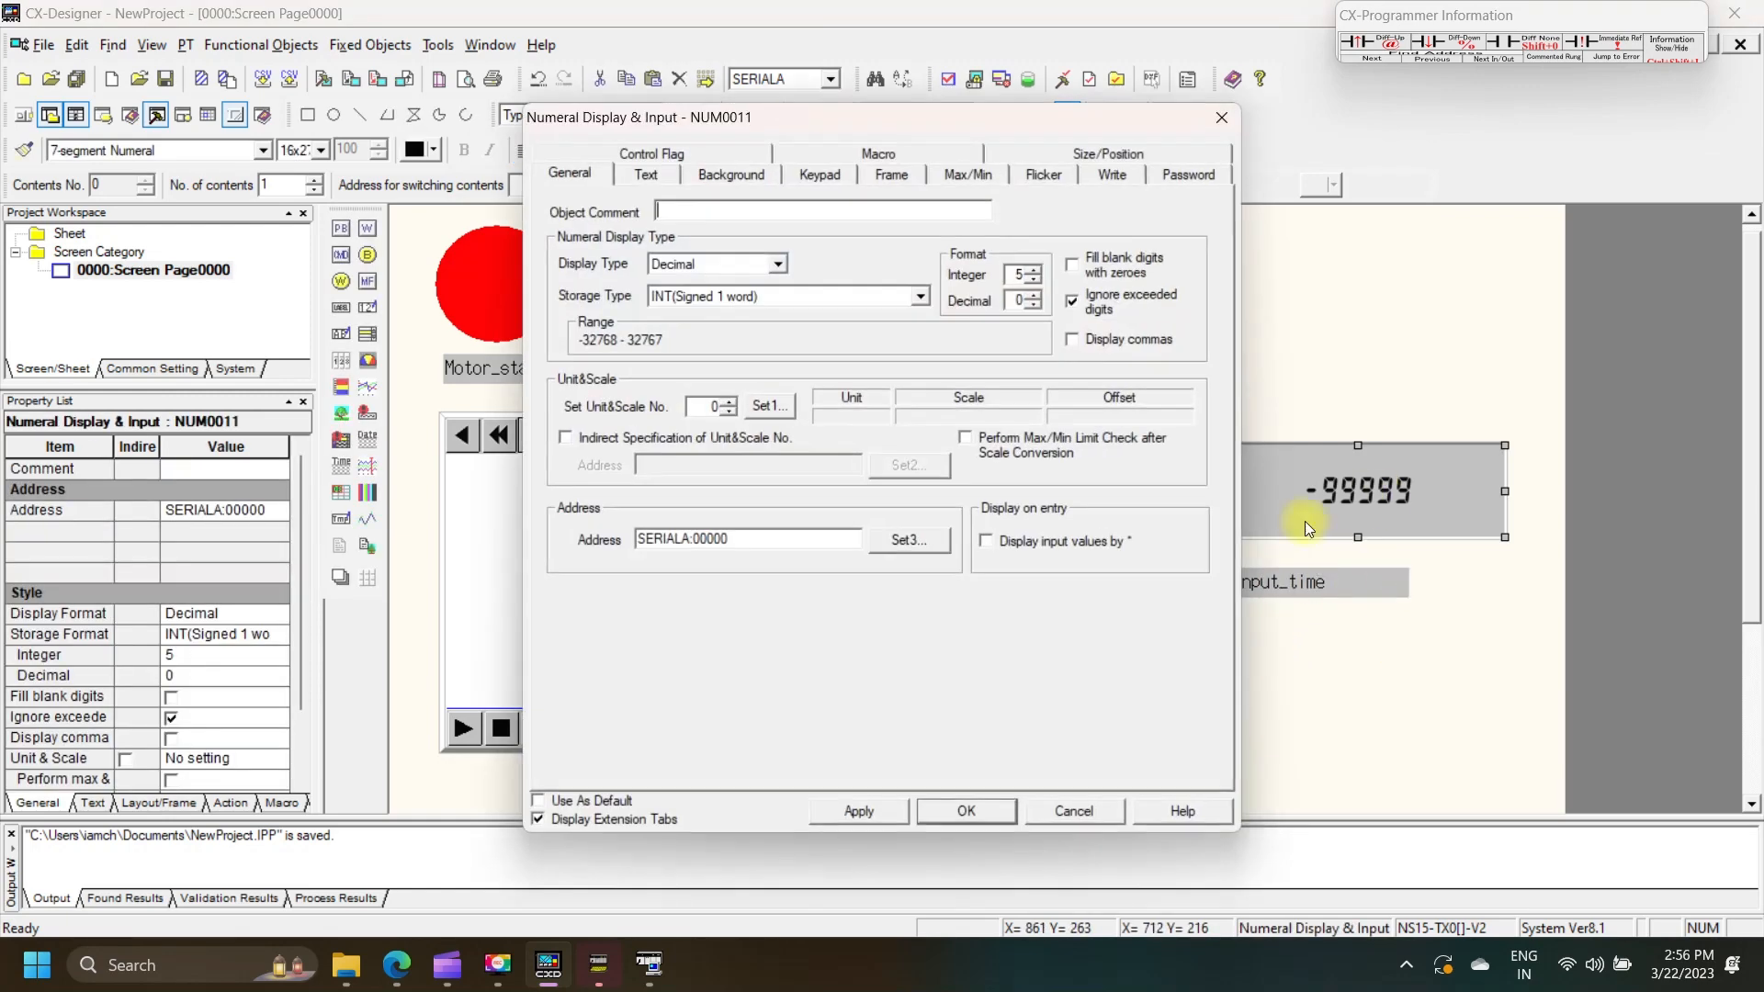
left_click(924, 294)
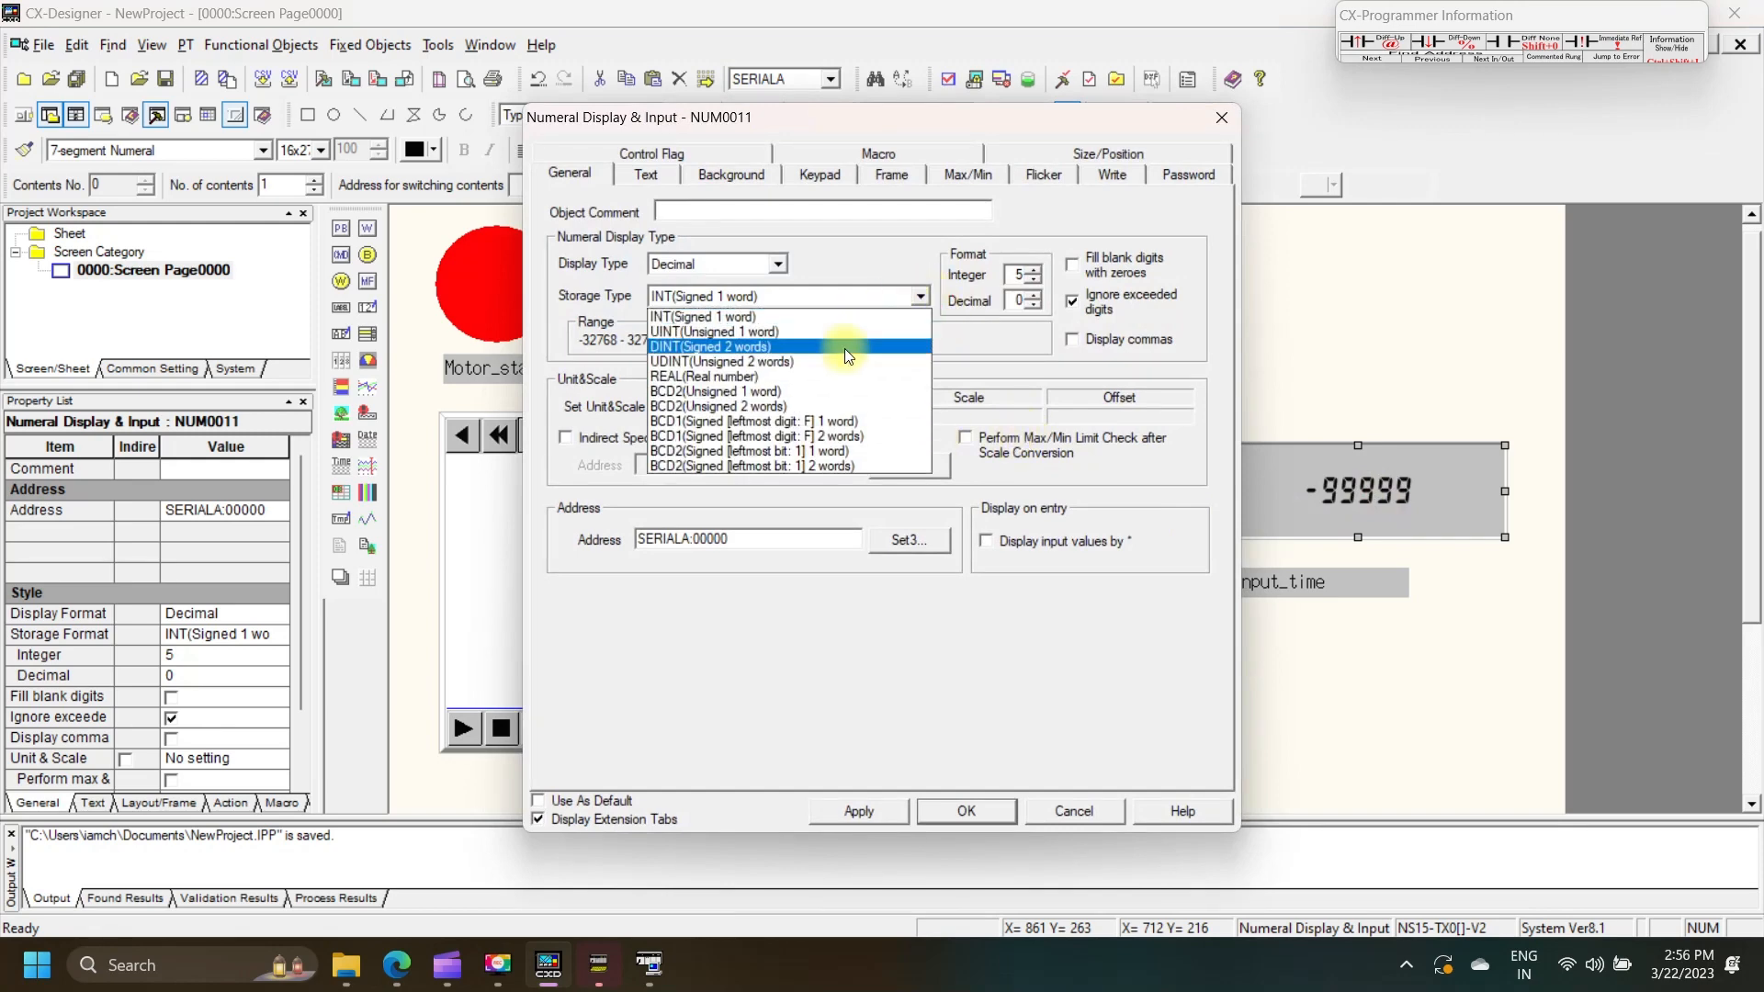
left_click(836, 390)
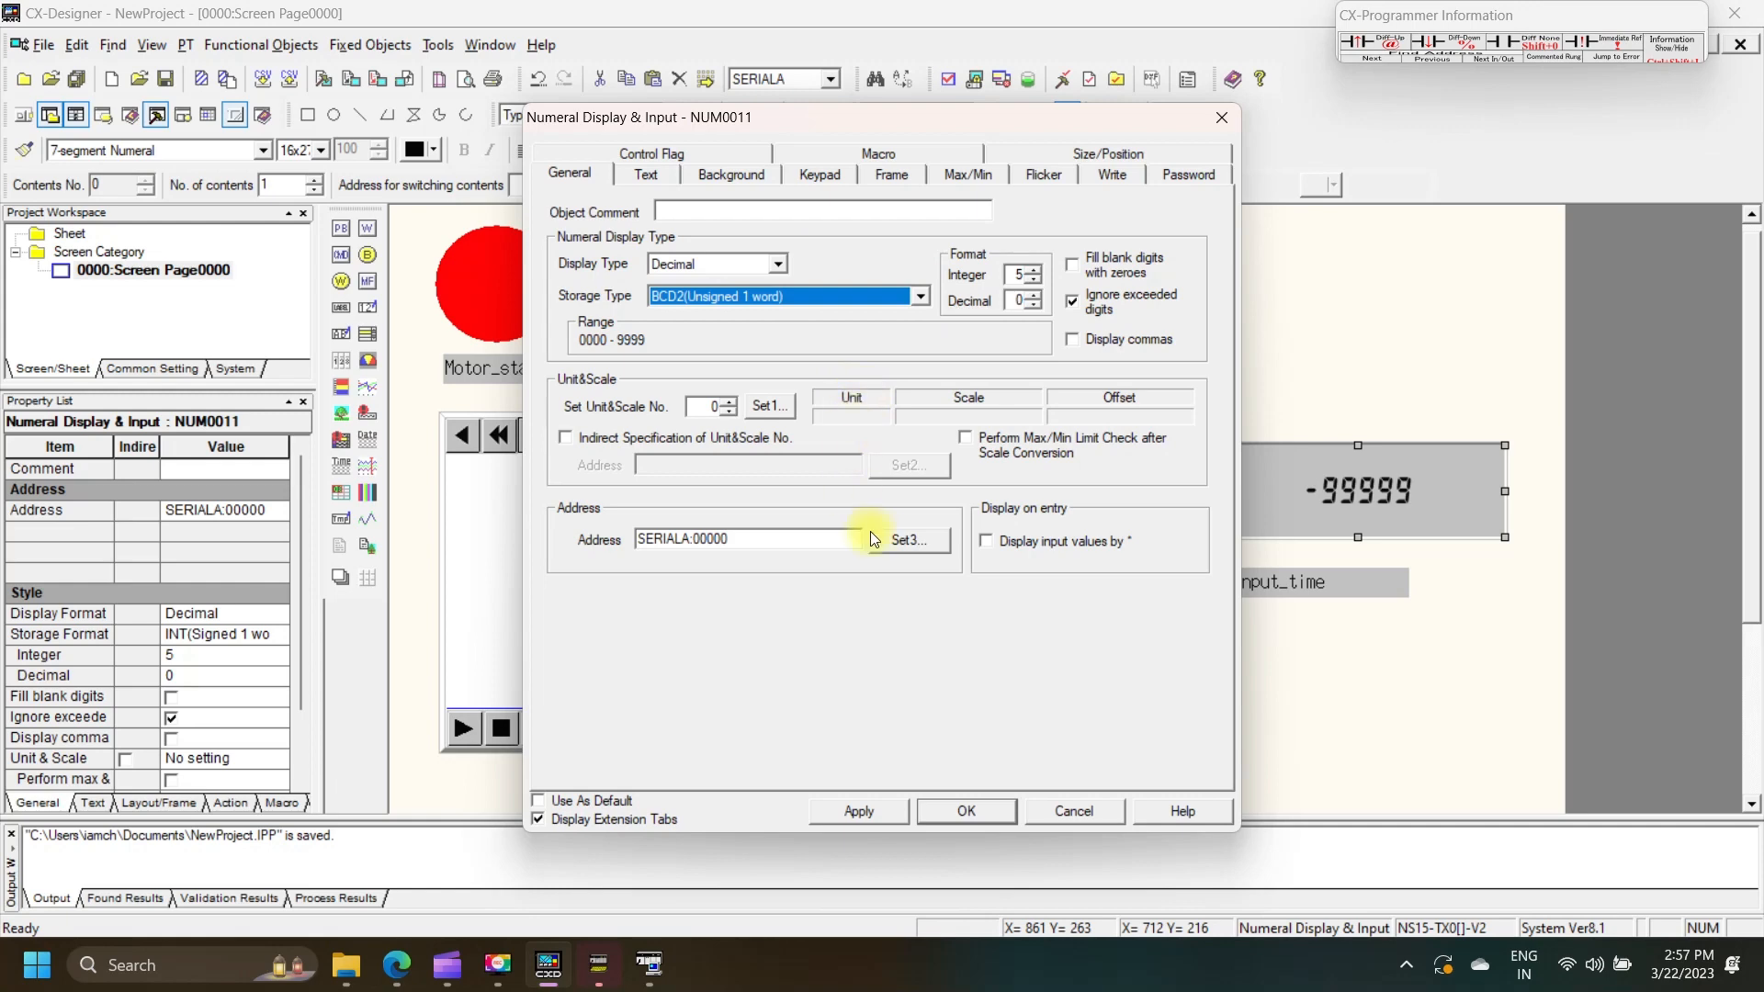
- Set the numeral display's address to TIM:Timer, word 0 on host SERIALA, and apply the object settings
left_click(905, 544)
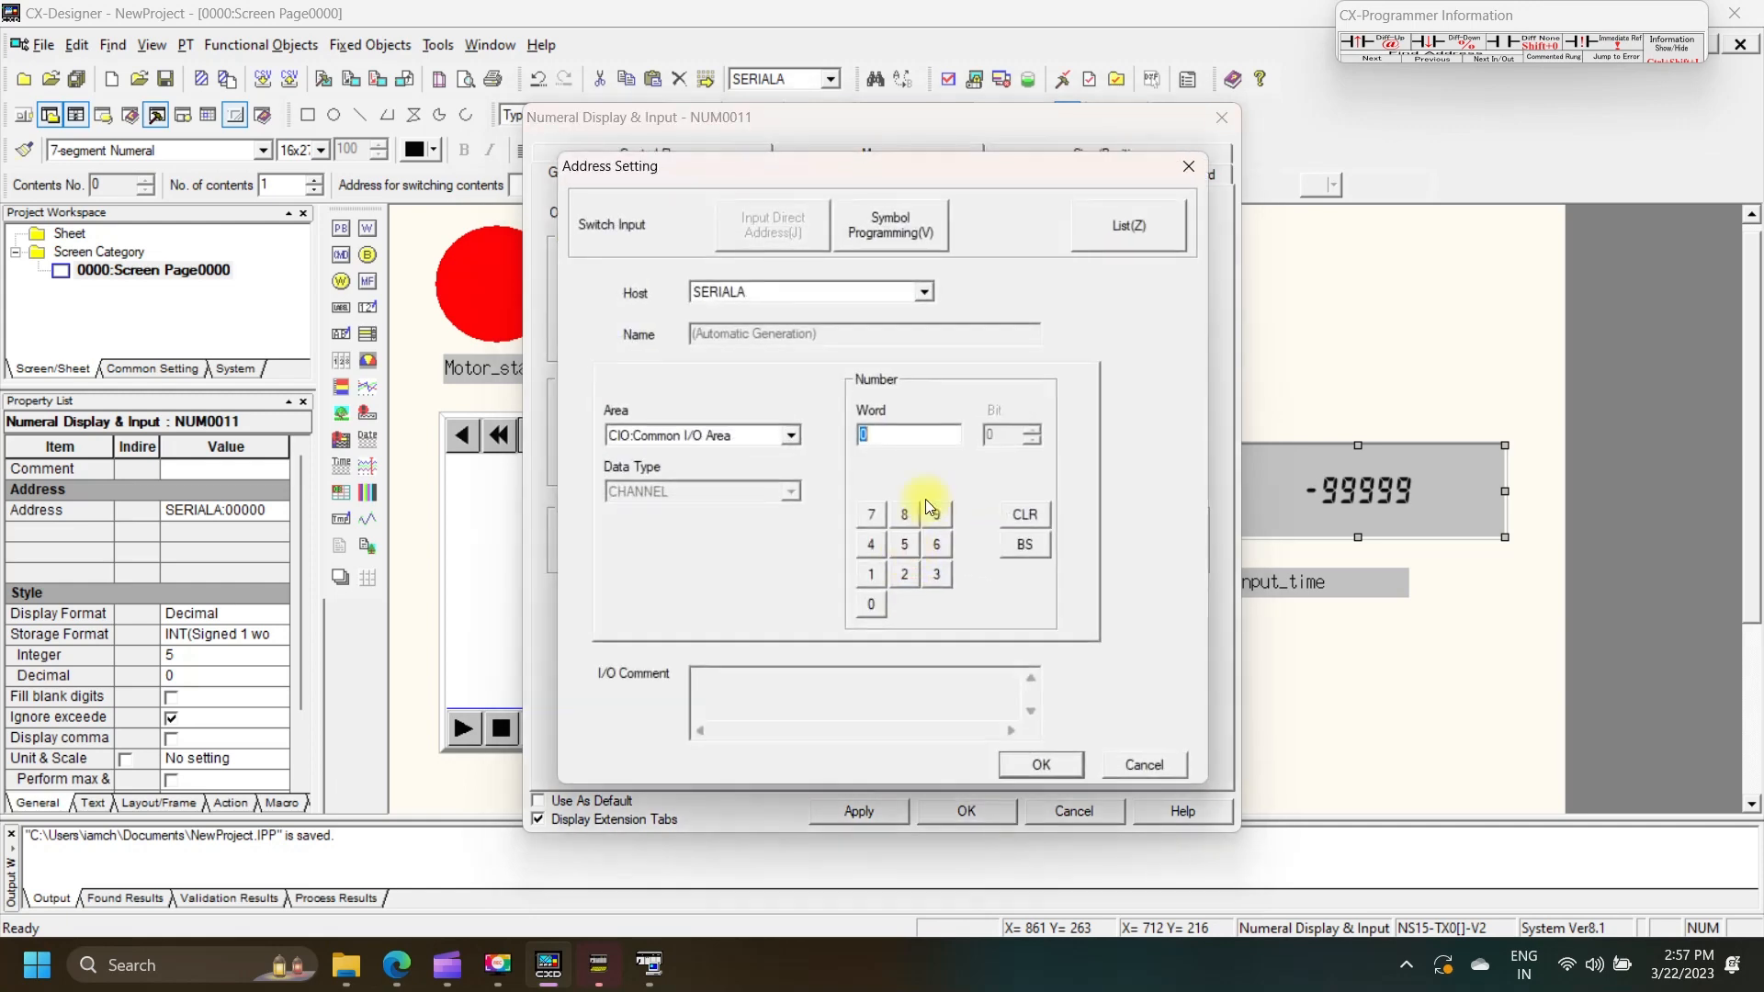
left_click(792, 436)
left_click(741, 508)
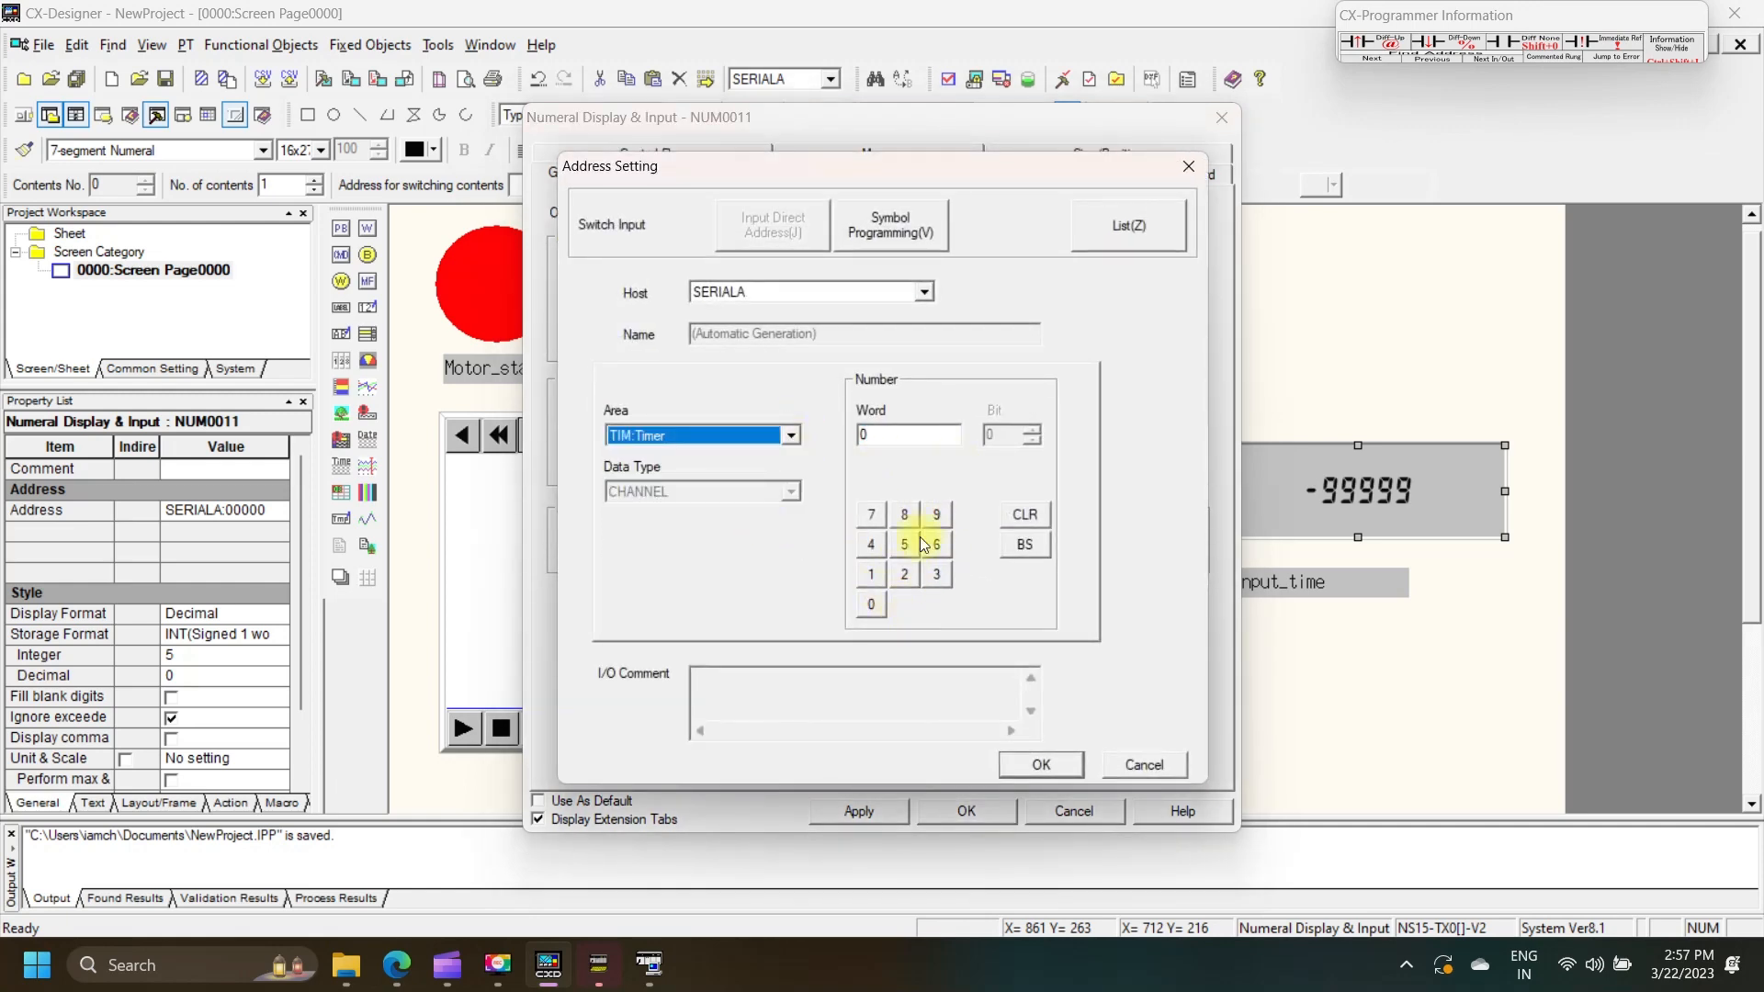
left_click(869, 605)
left_click(1026, 766)
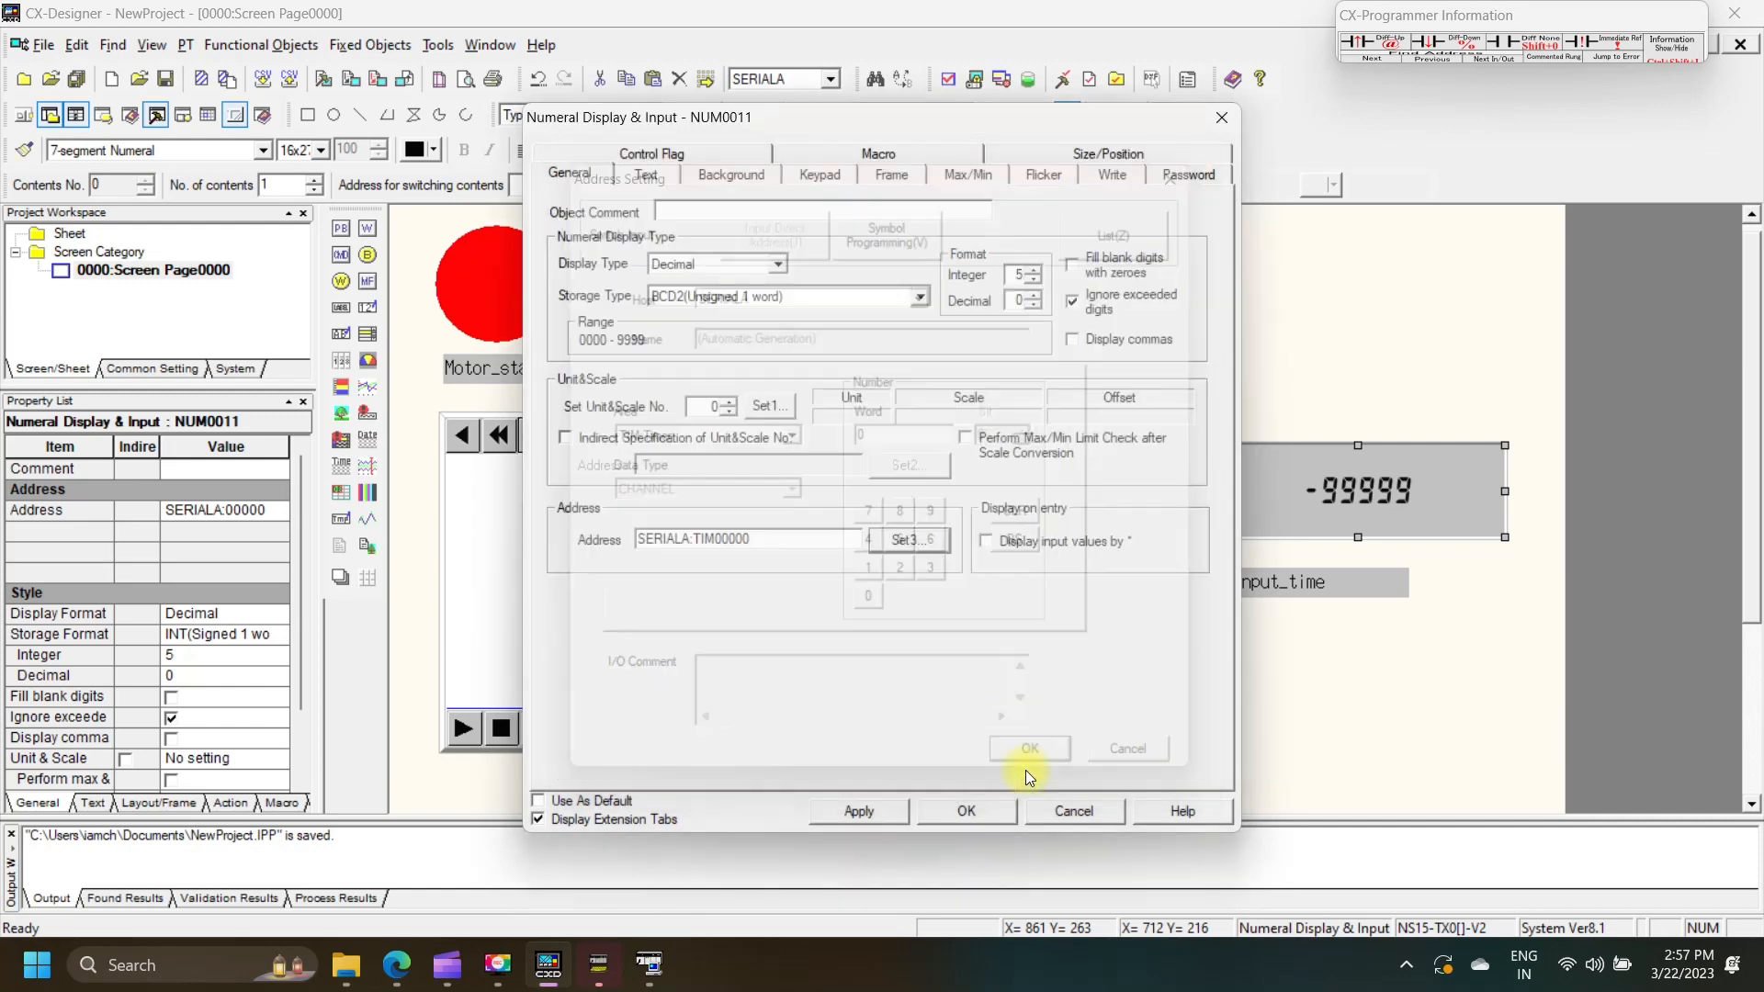
left_click(859, 812)
left_click(965, 810)
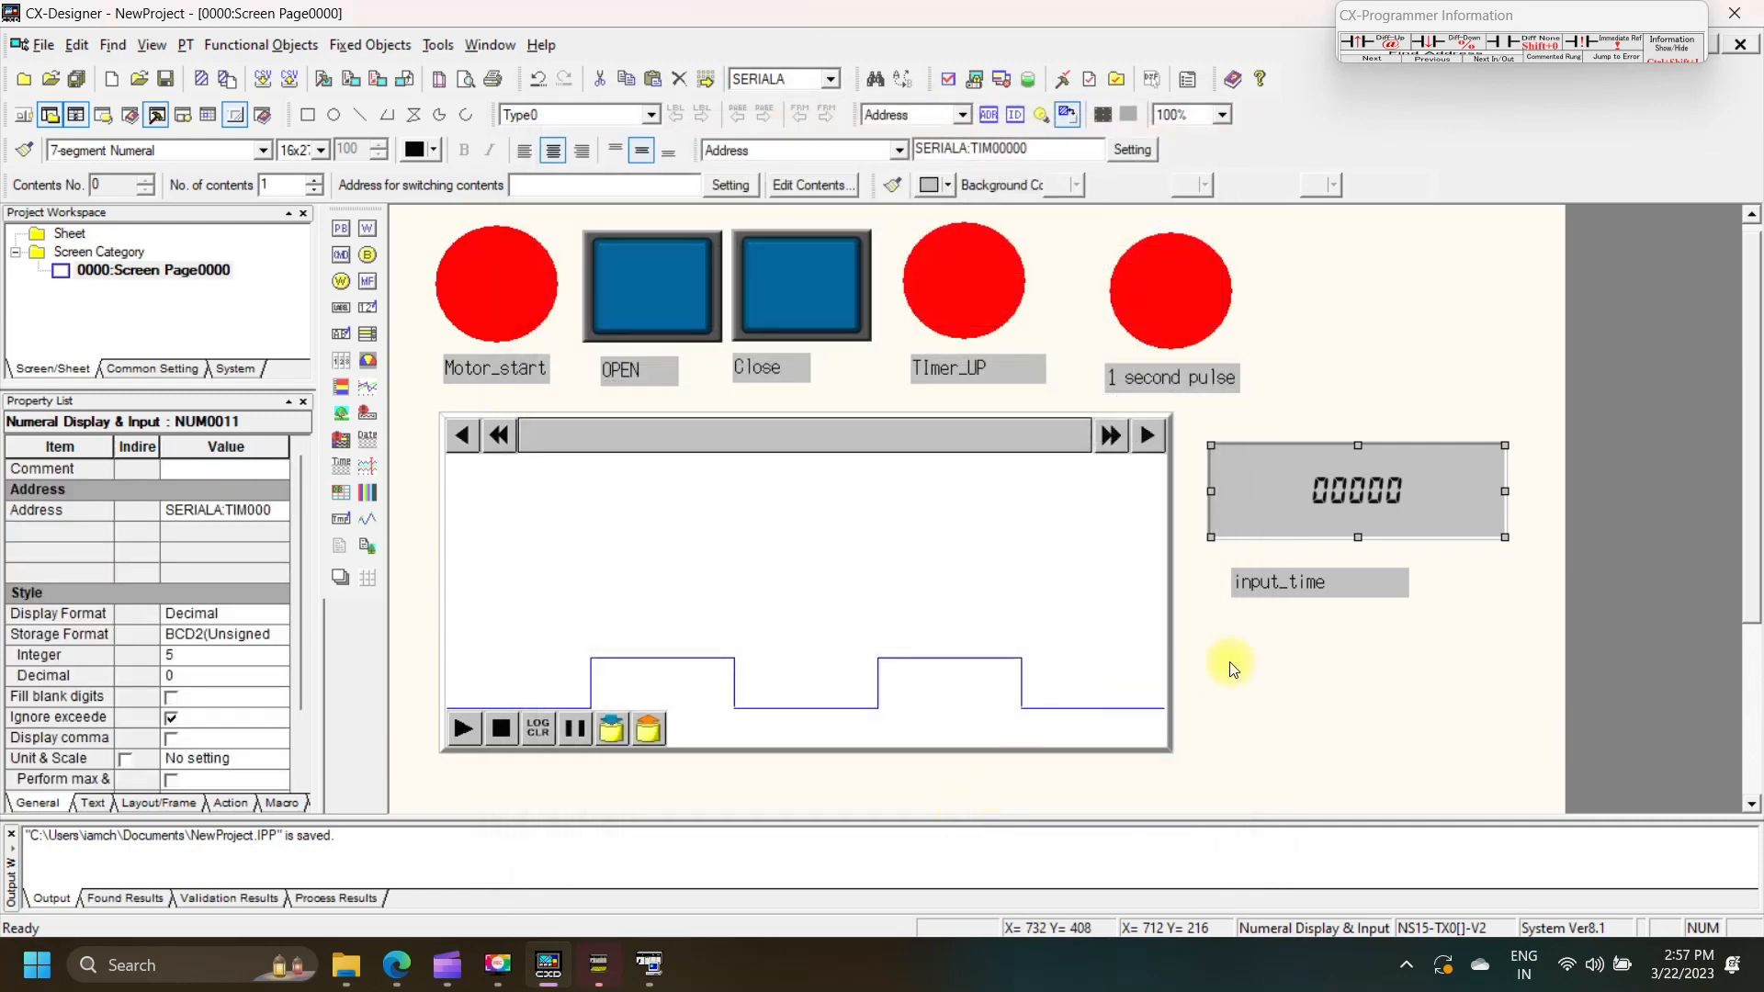
- Switch to CX-Programmer, run the ladder online in the simulator, and review its rungs down to the timer
left_click(599, 967)
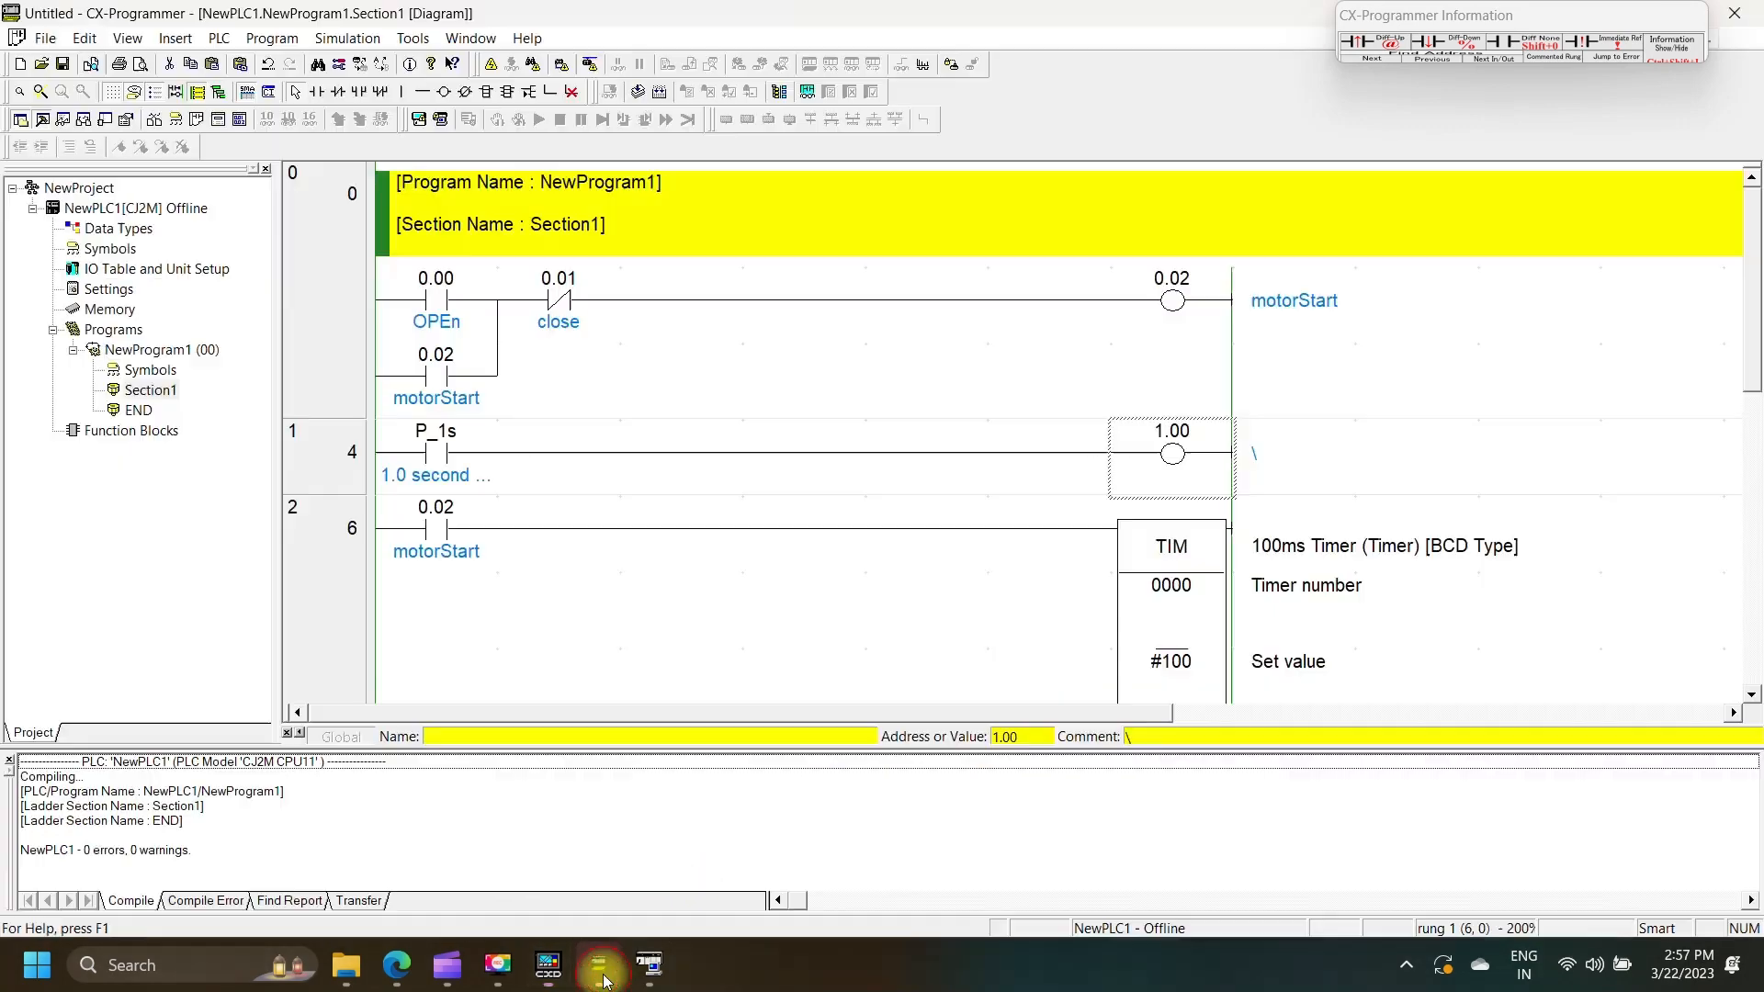
left_click(646, 976)
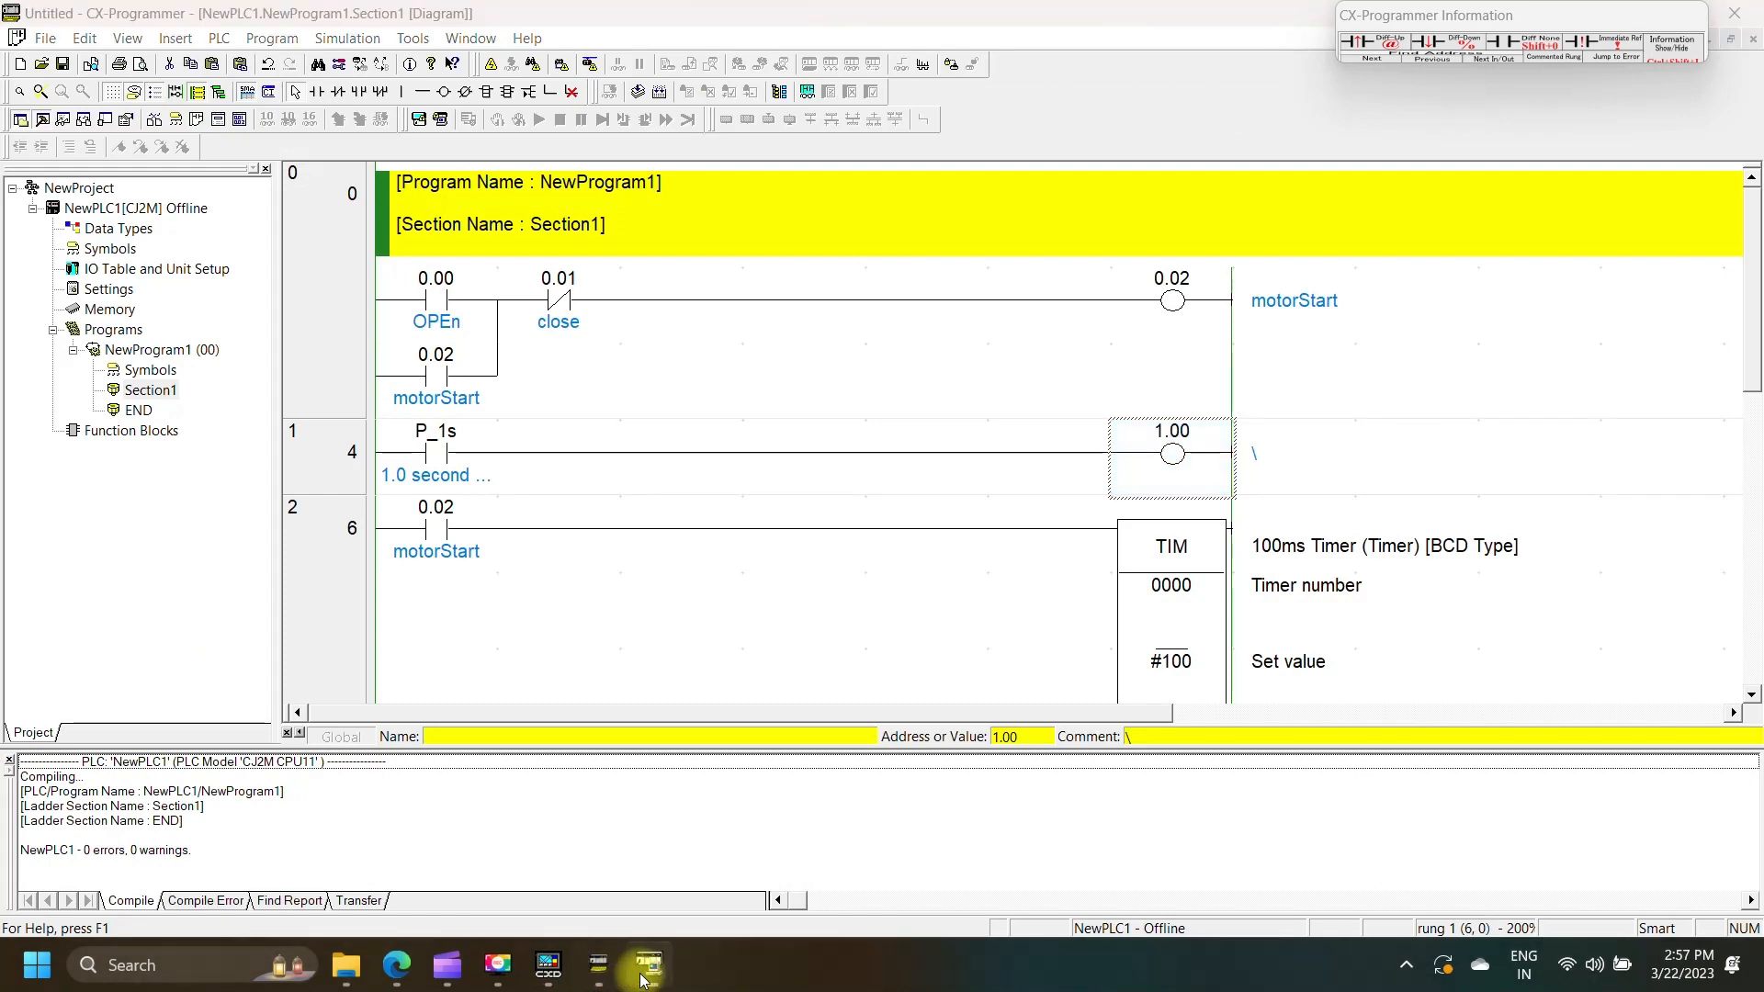
right_click(643, 973)
left_click(445, 121)
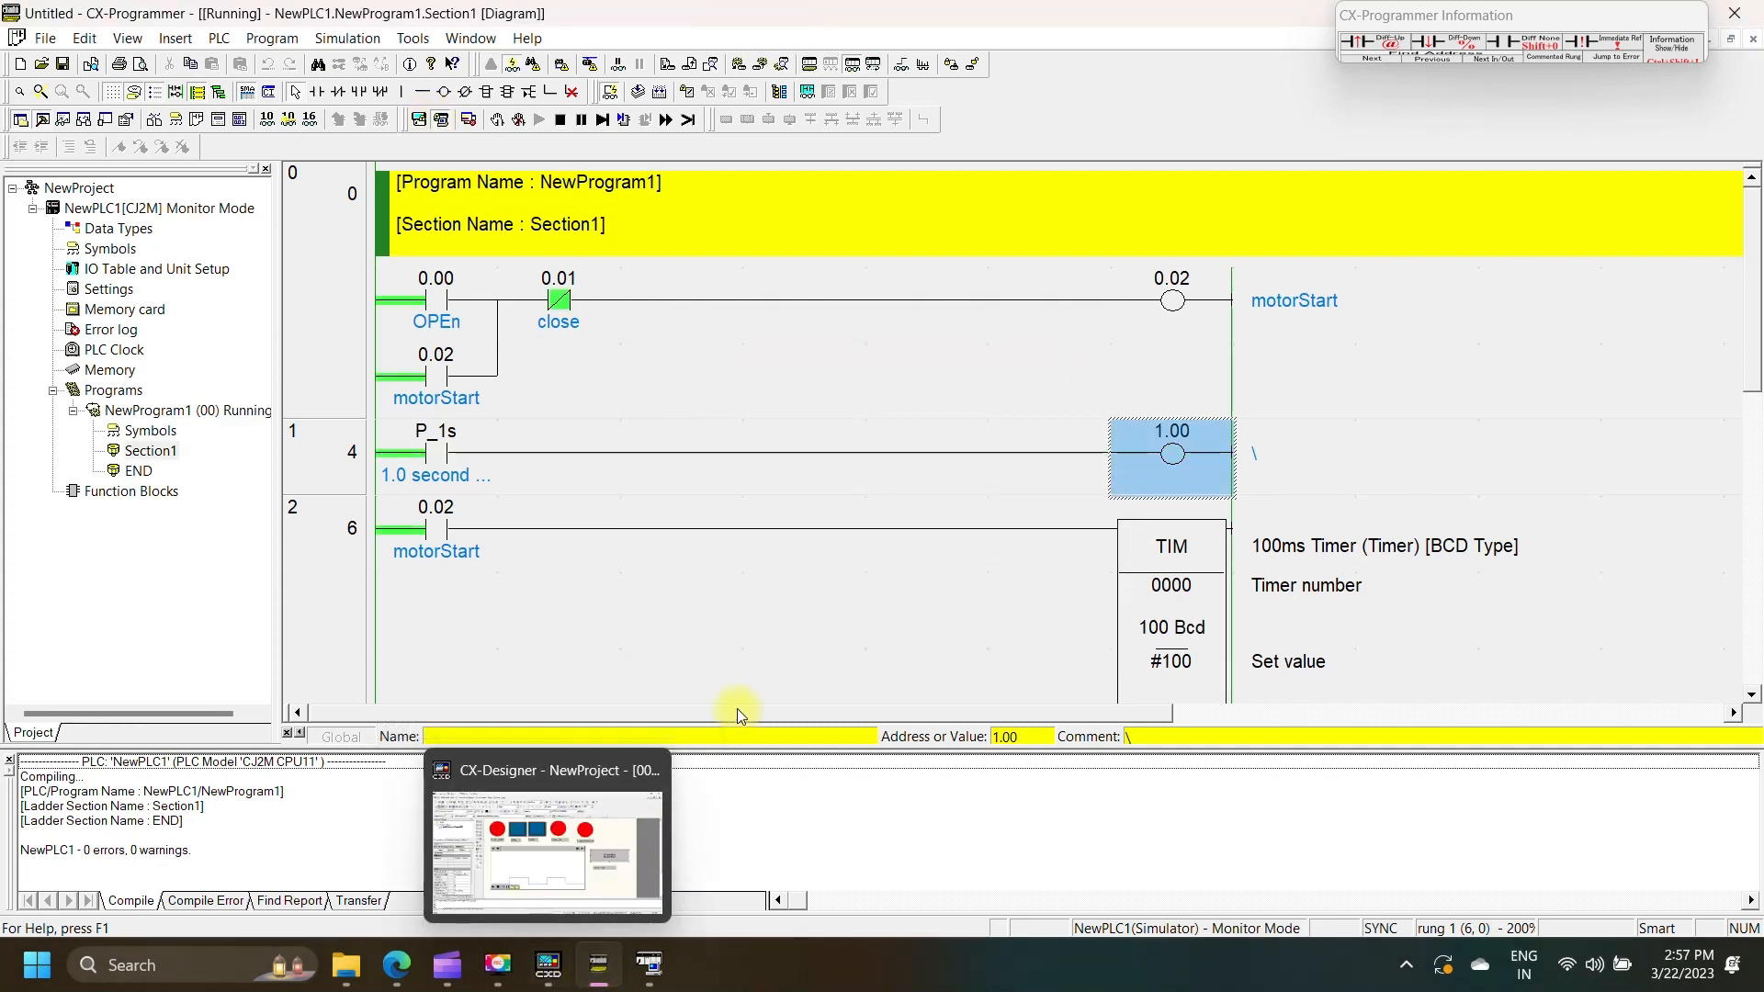
scroll(752, 532, "down", 3)
scroll(602, 546, "up", 3)
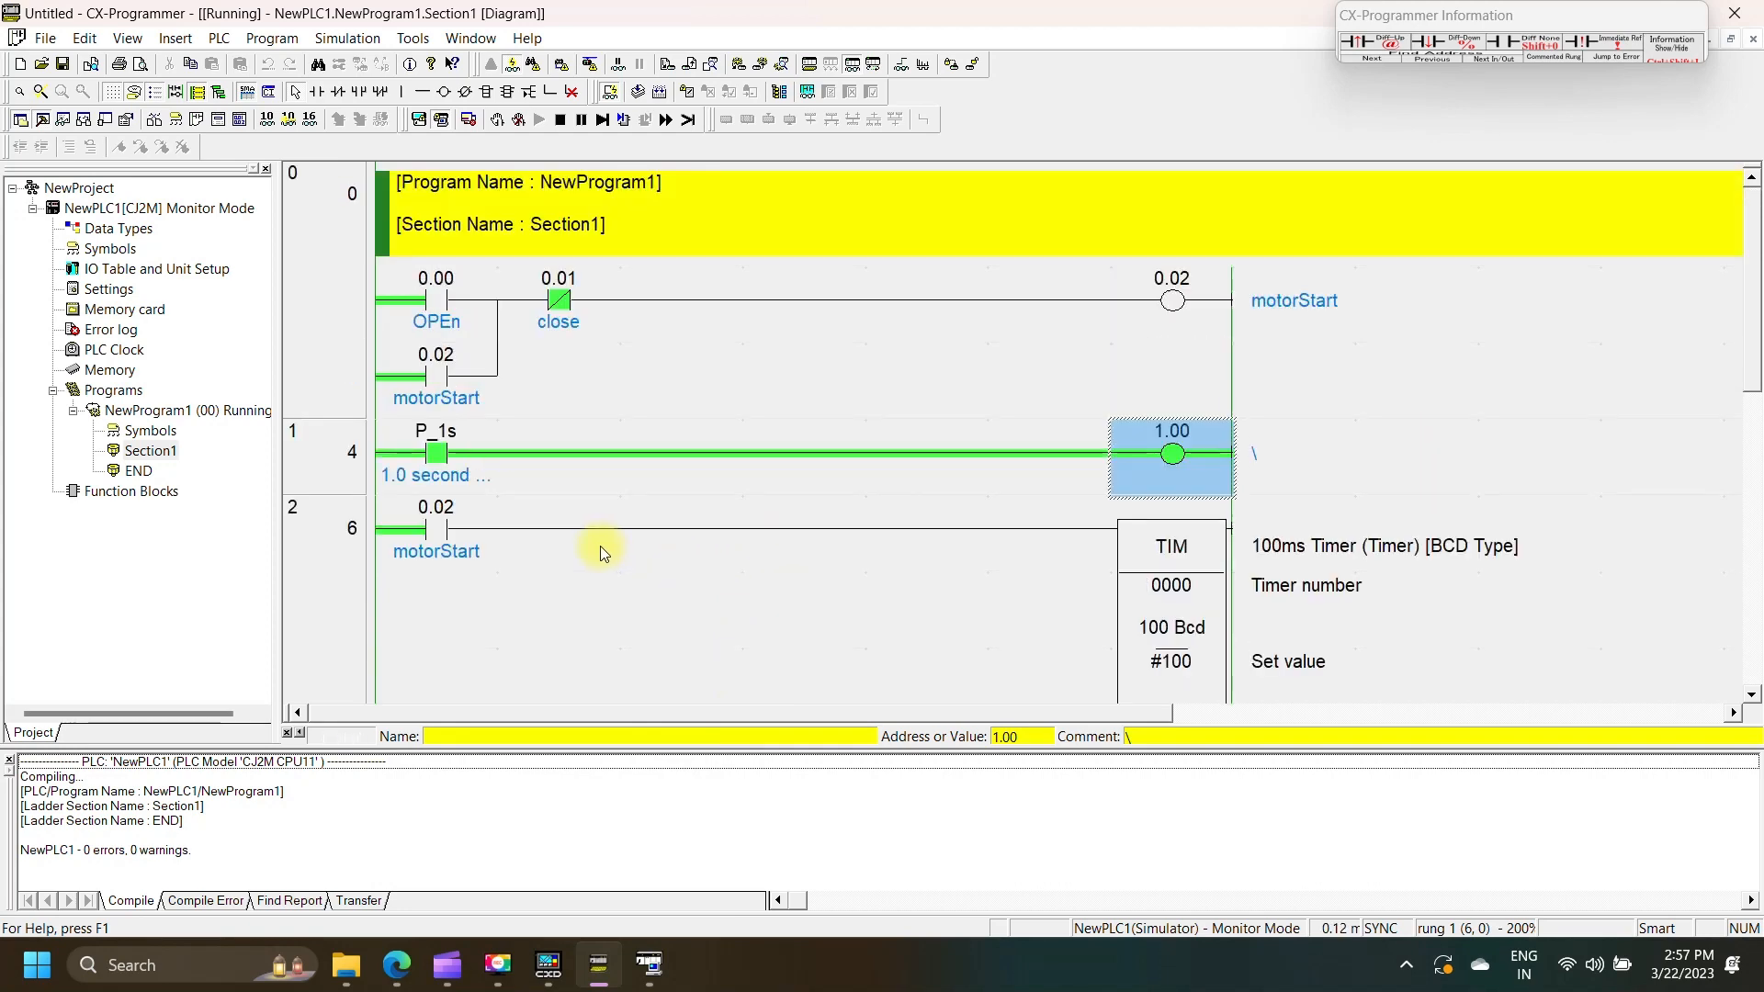
scroll(588, 686, "down", 2)
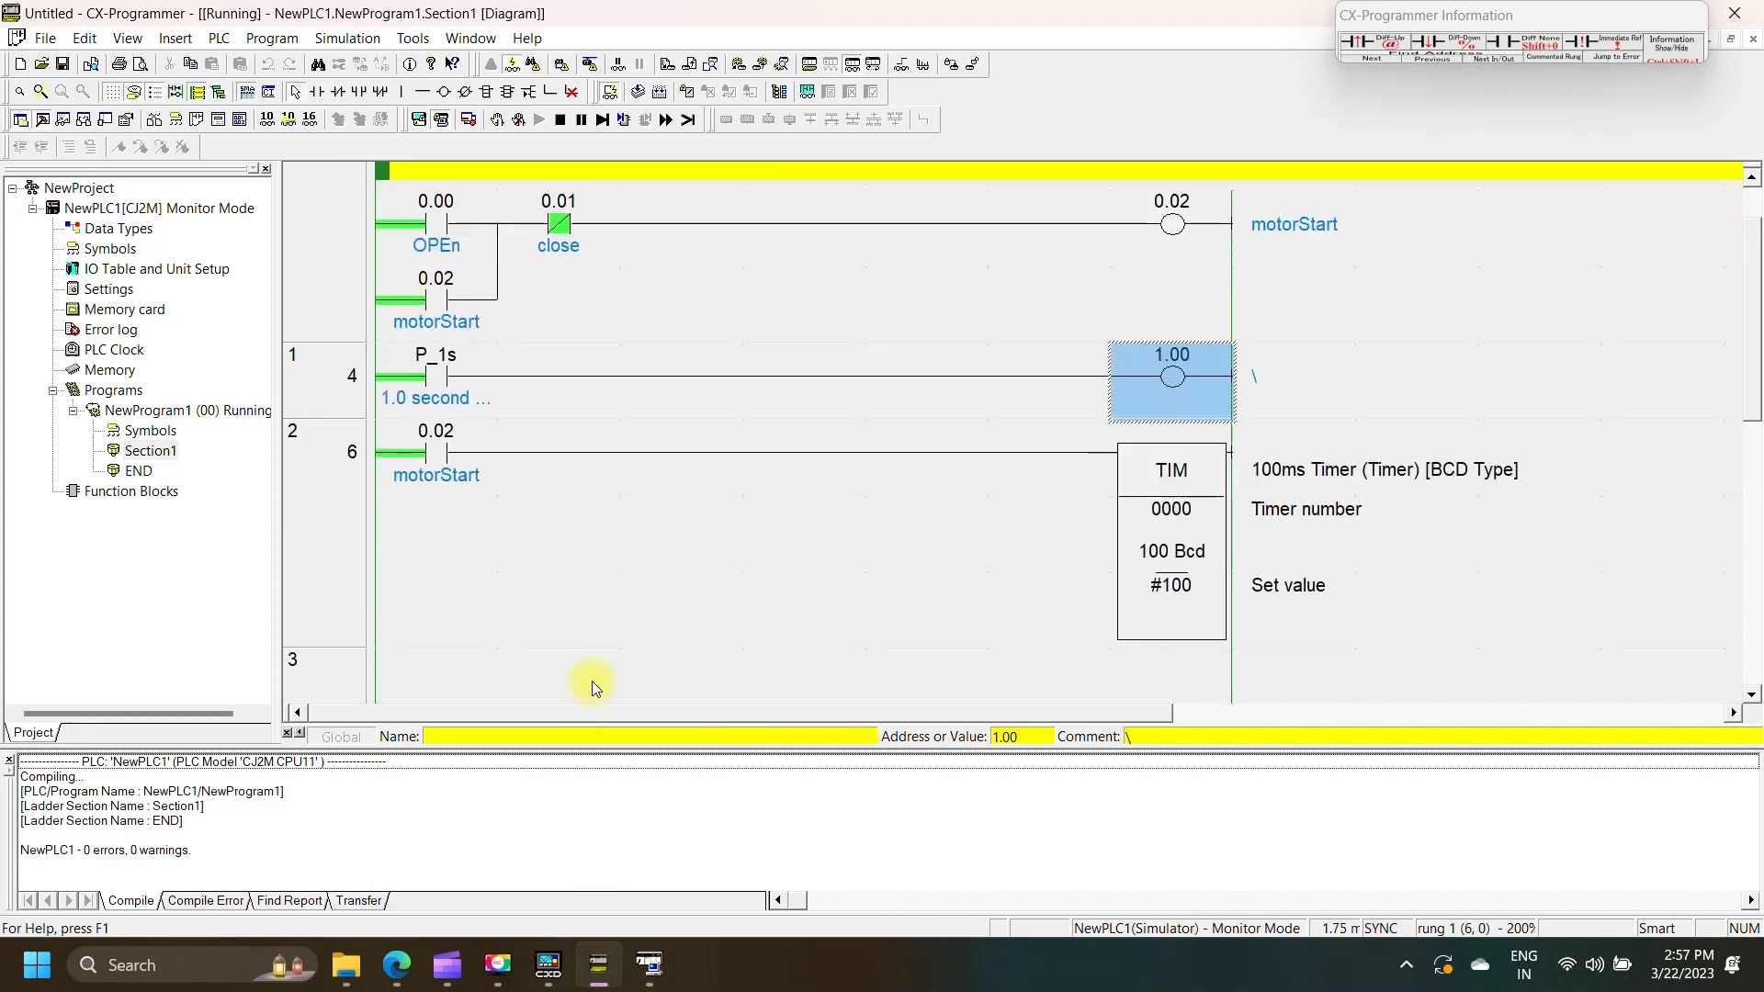
- In CX-Designer, save all changes and start a test connected to CX-Simulator, starting from the current screen with CX-Designer minimized
left_click(557, 972)
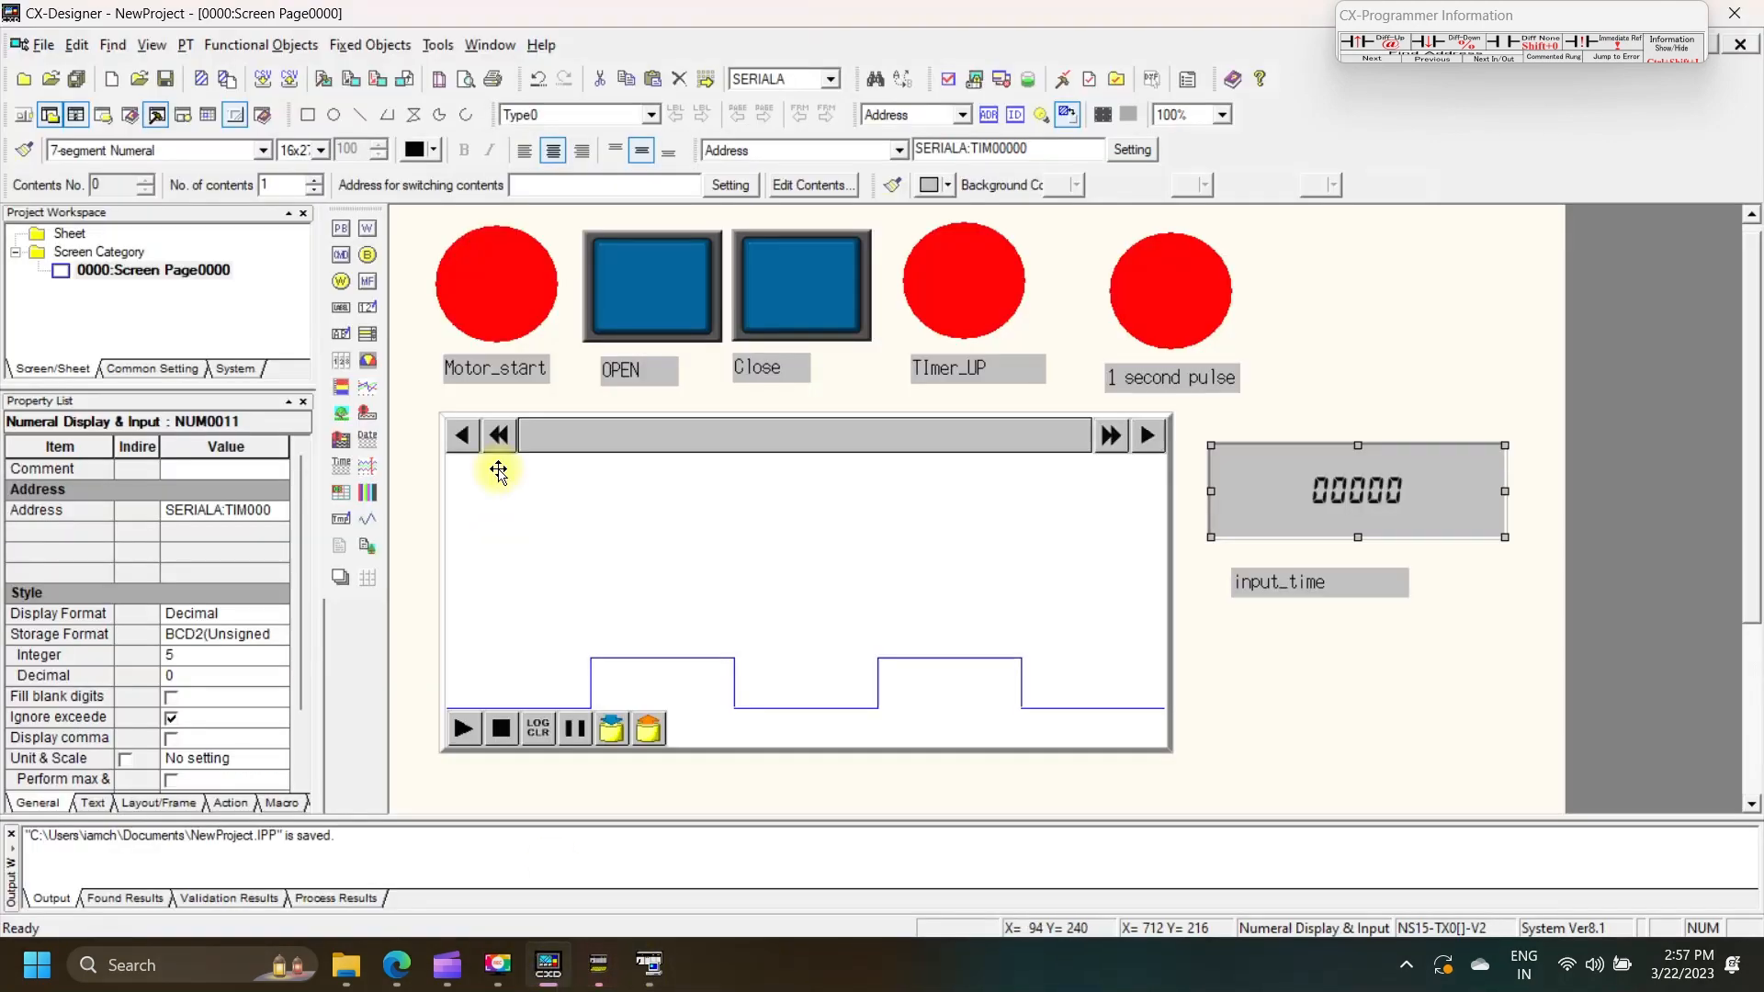
left_click(440, 45)
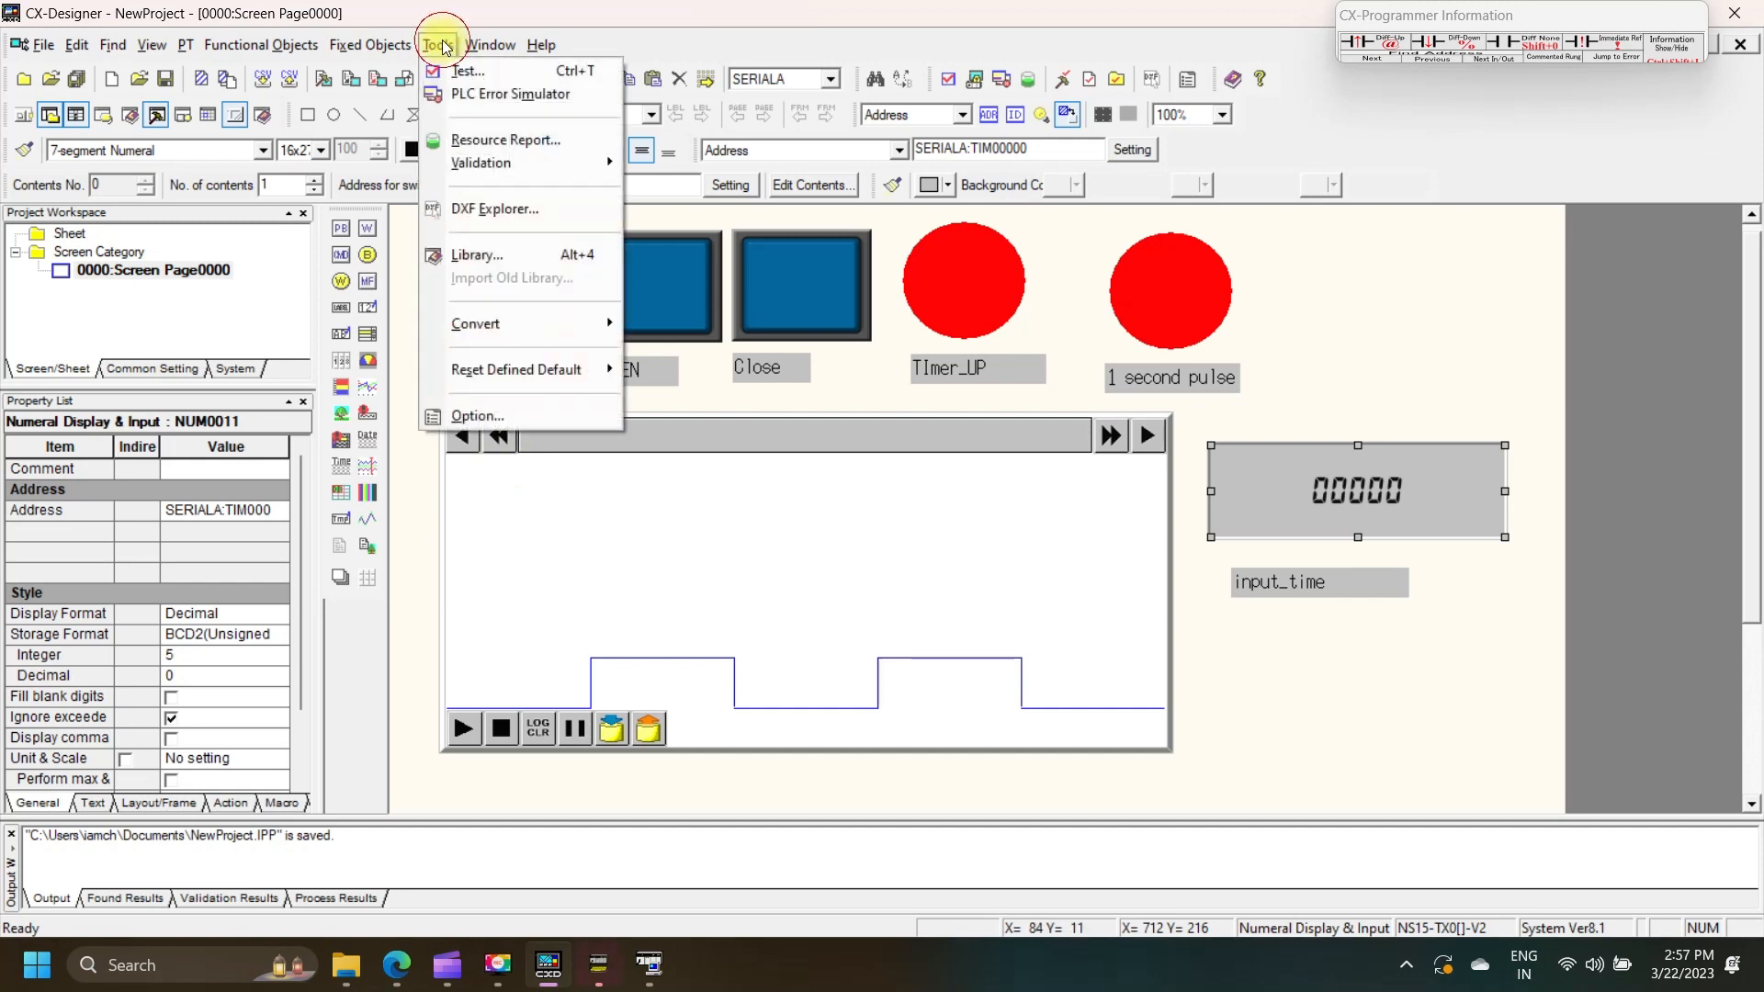
left_click(467, 83)
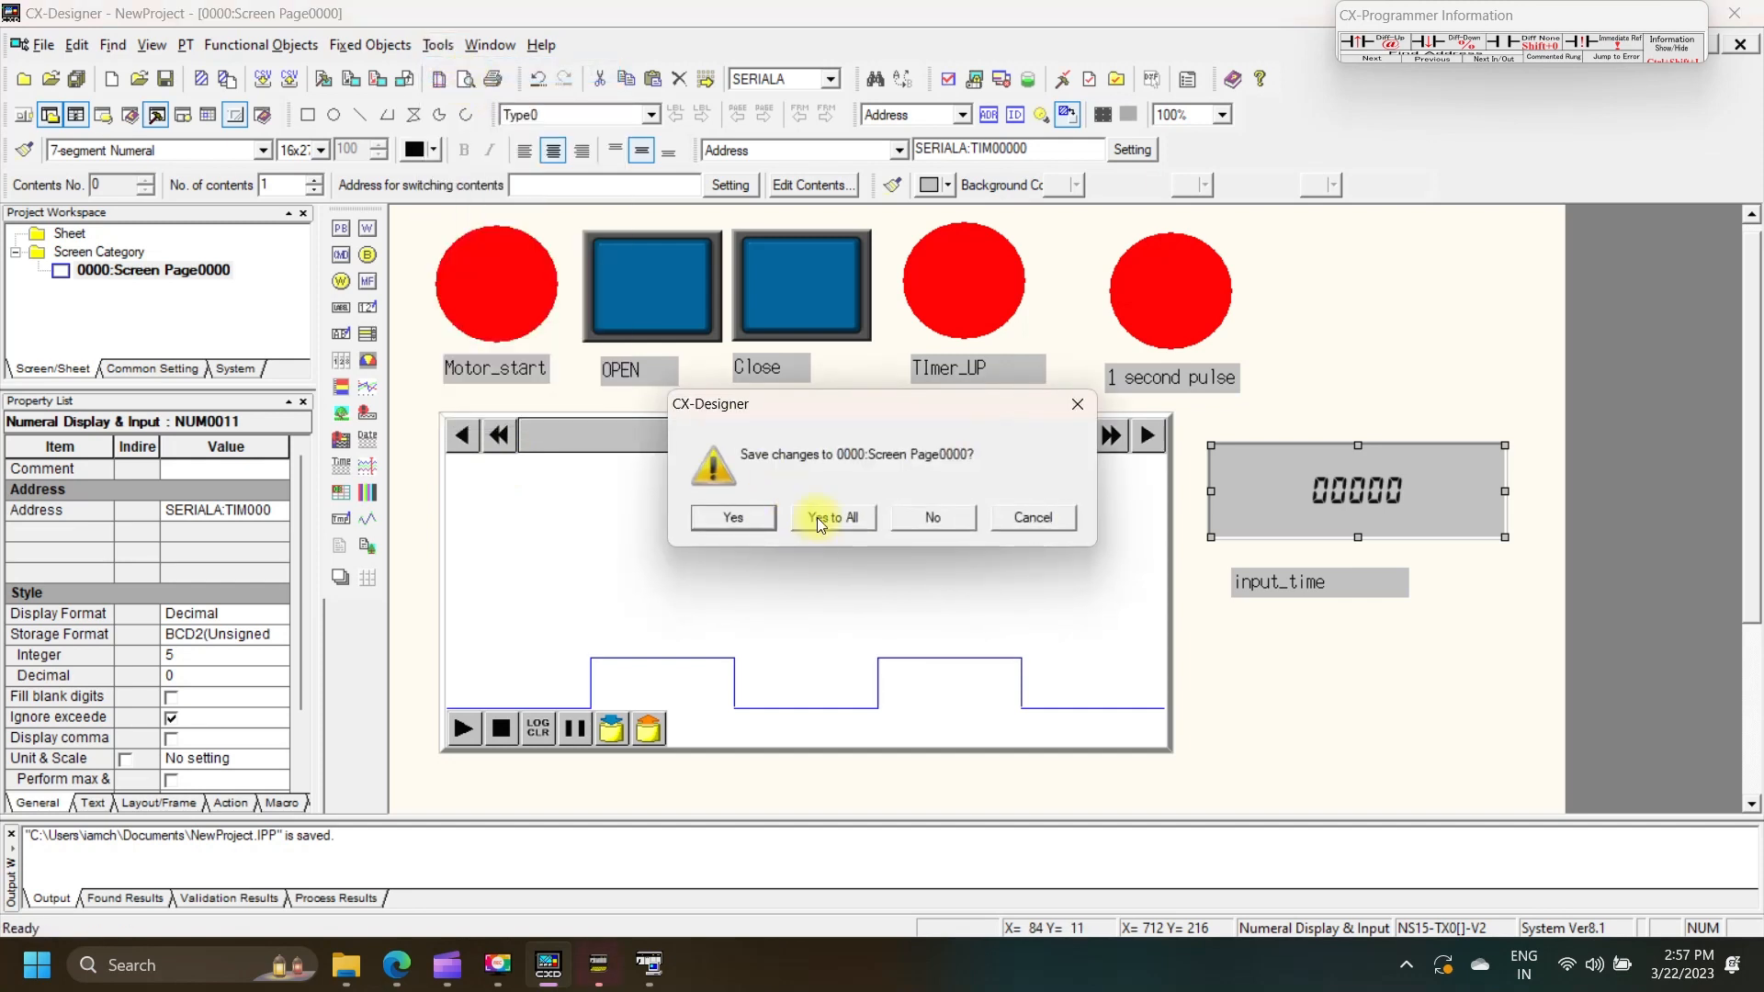
left_click(821, 521)
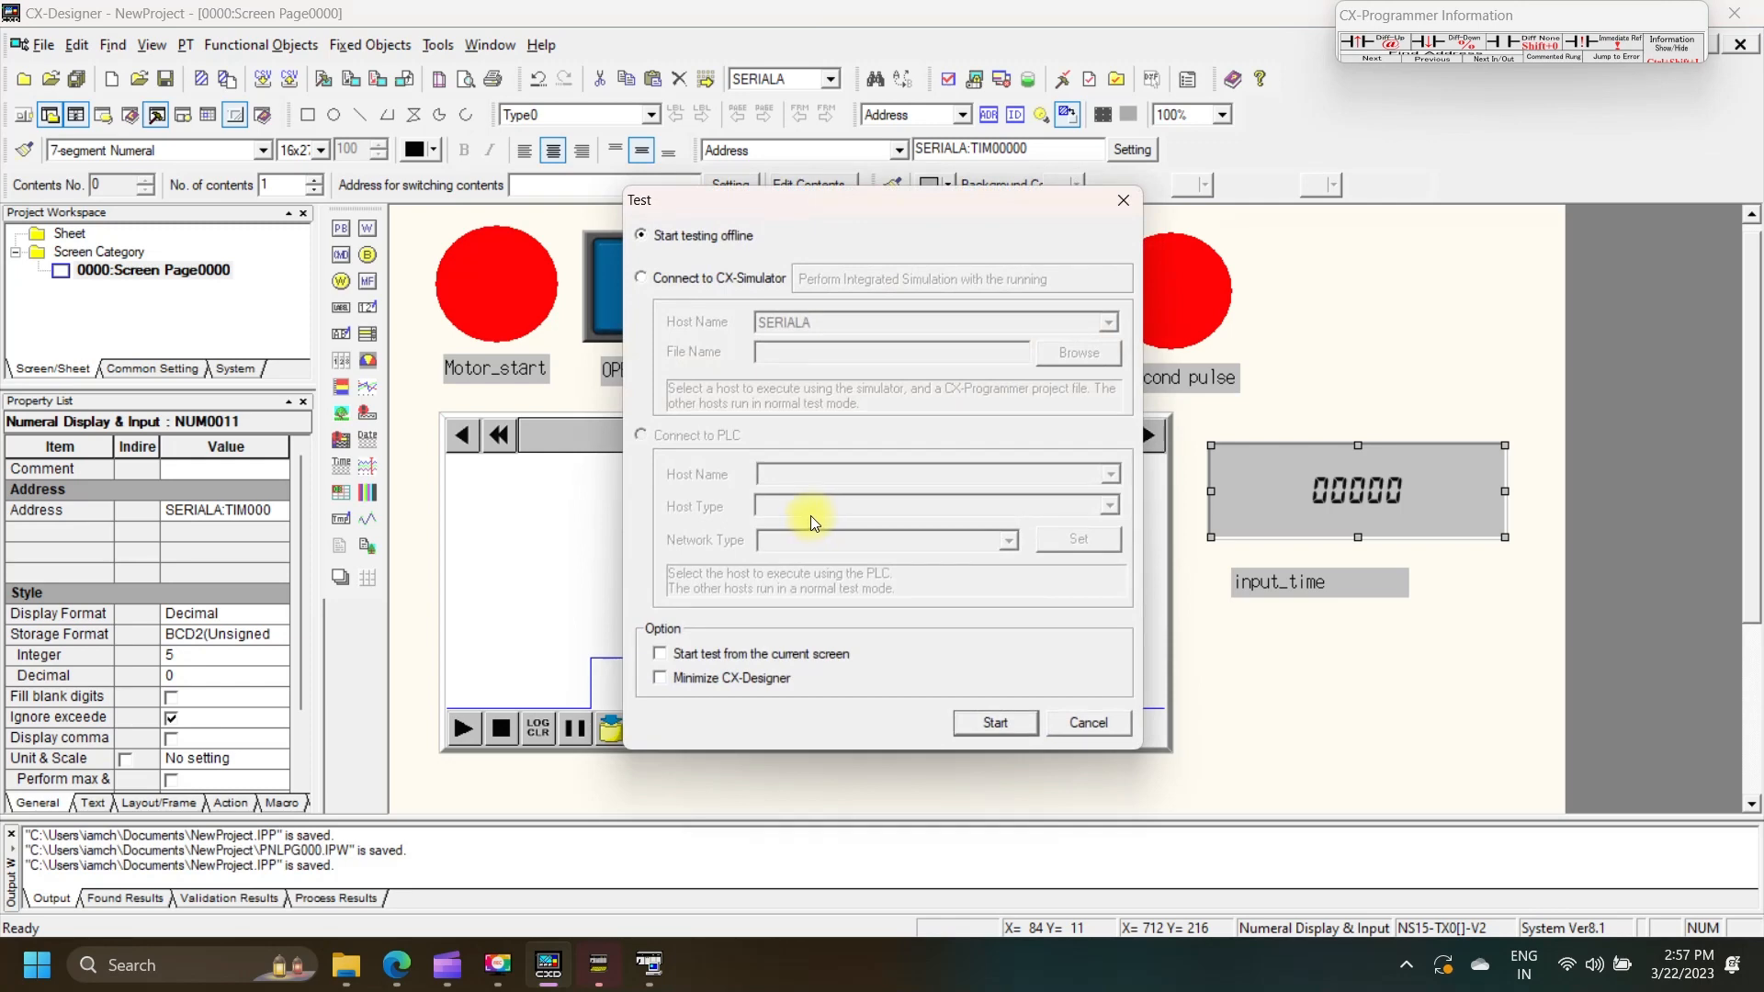
left_click(641, 279)
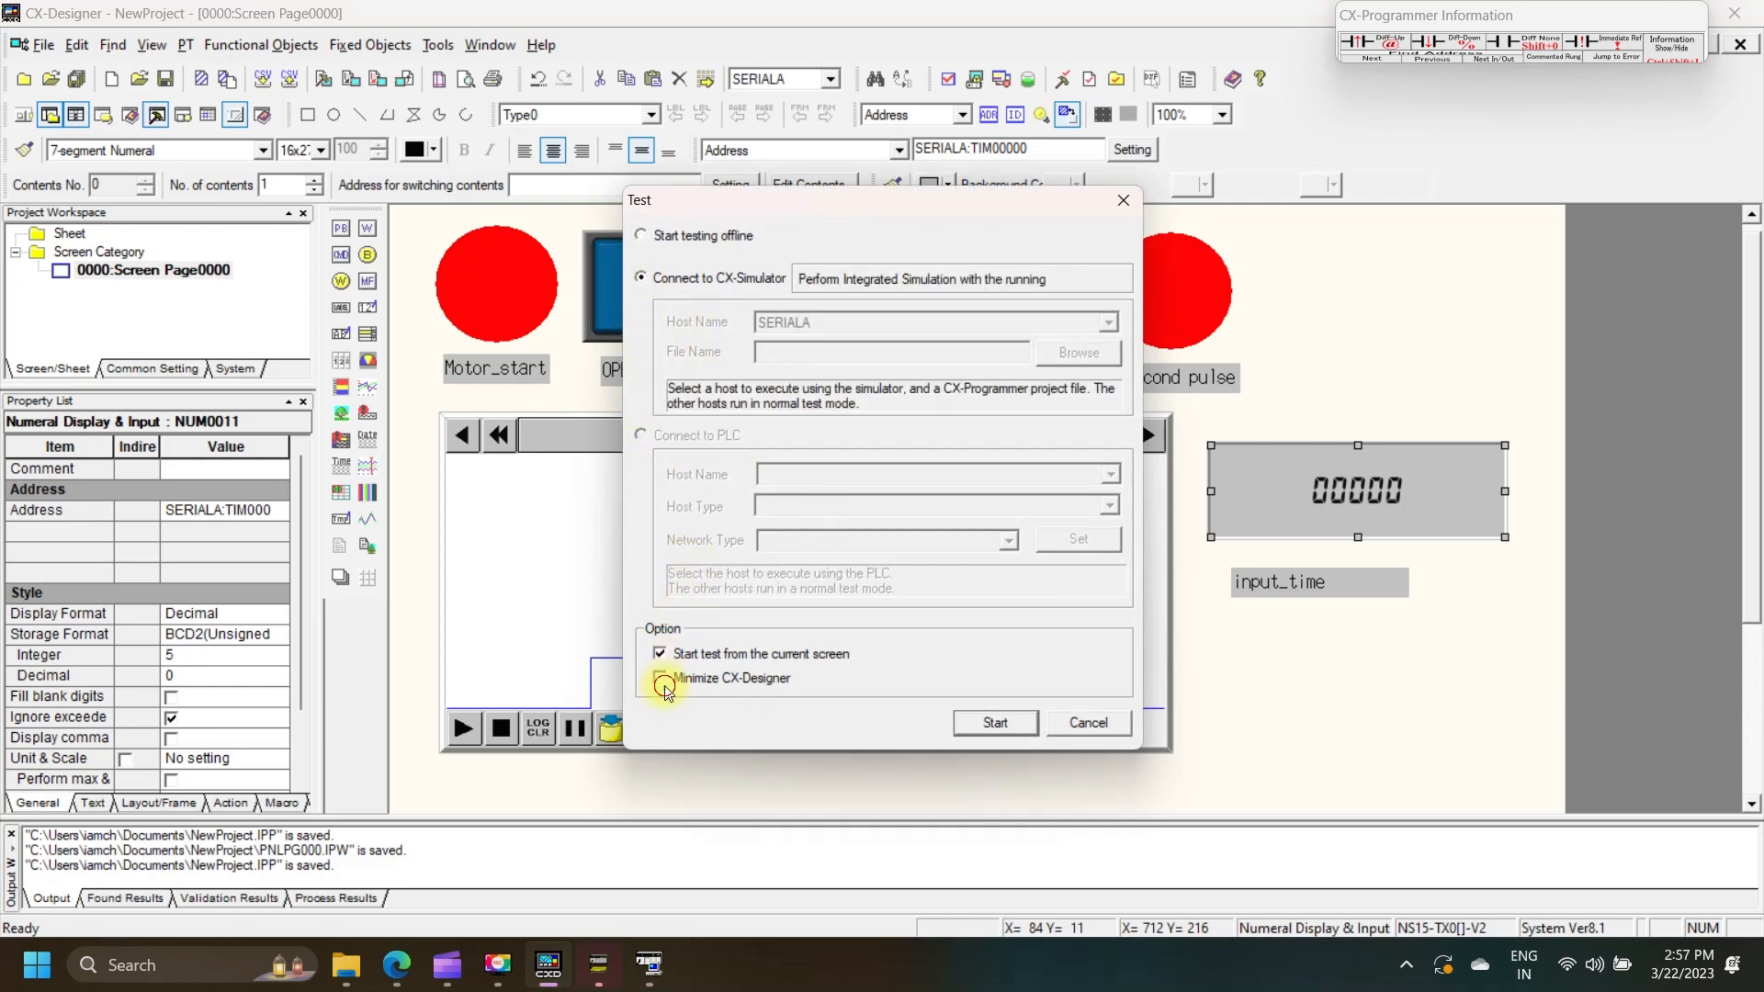
left_click(996, 724)
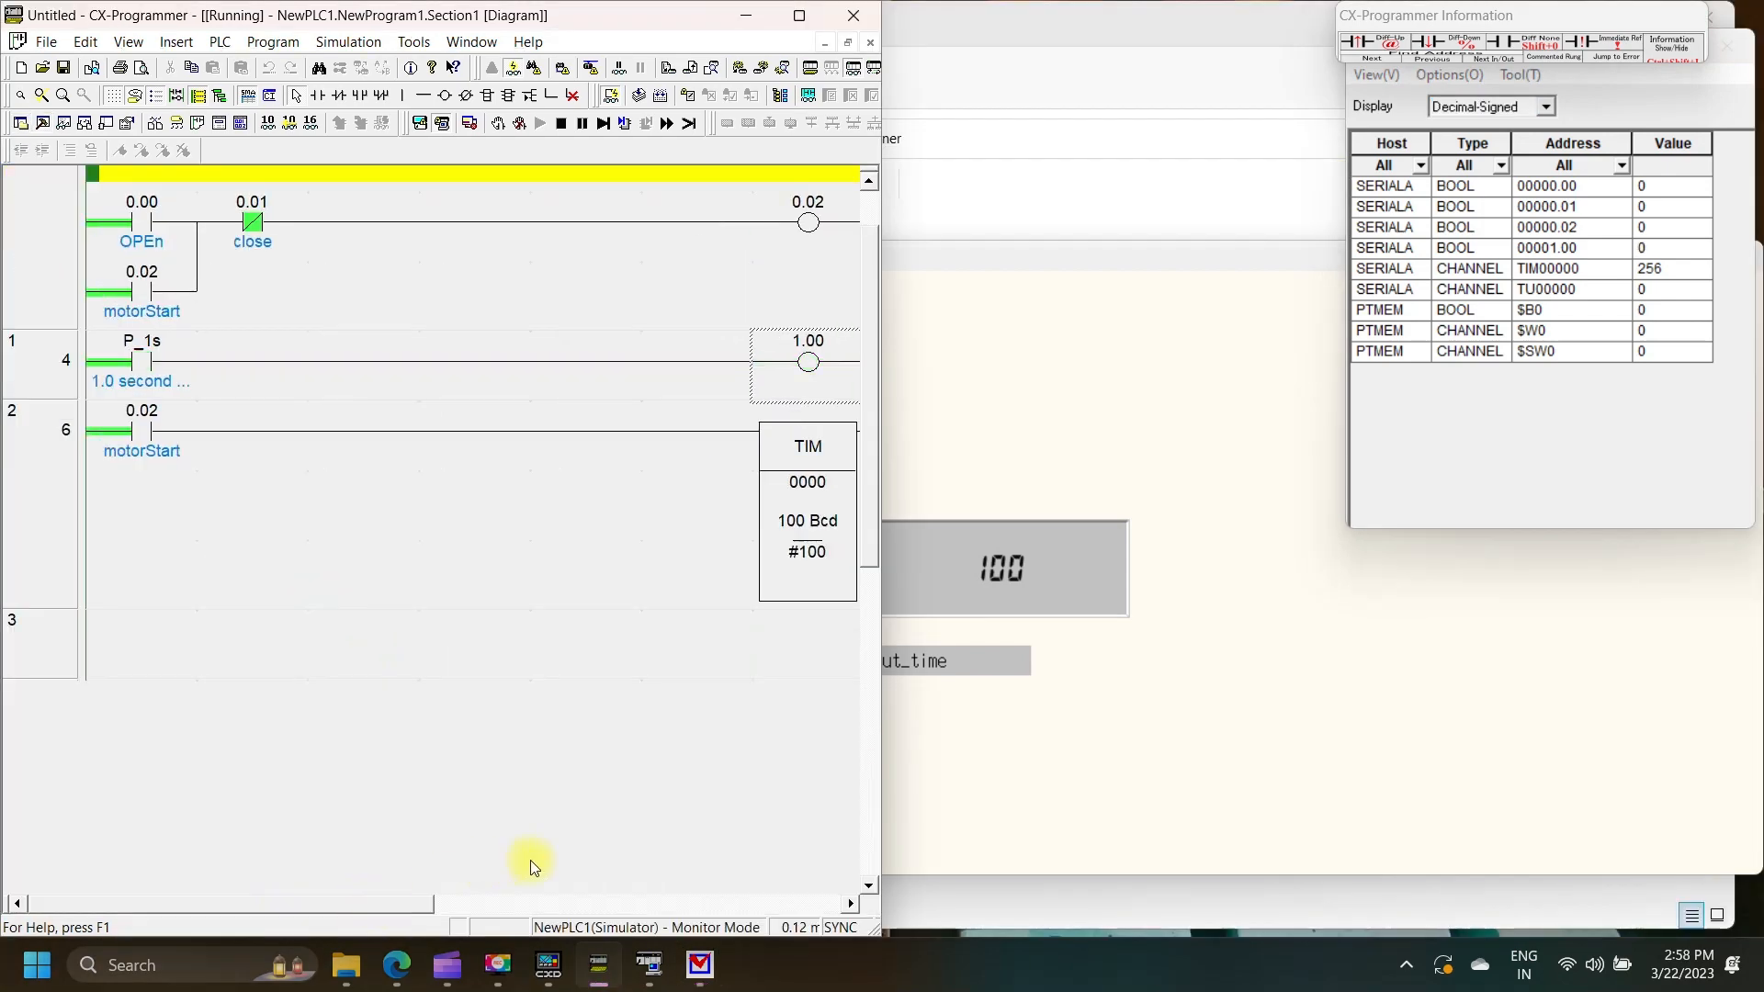
- Move the Test Tool window clear of the HMI test screen, and start and stop the motor twice with OPEN and Close
left_click(1001, 686)
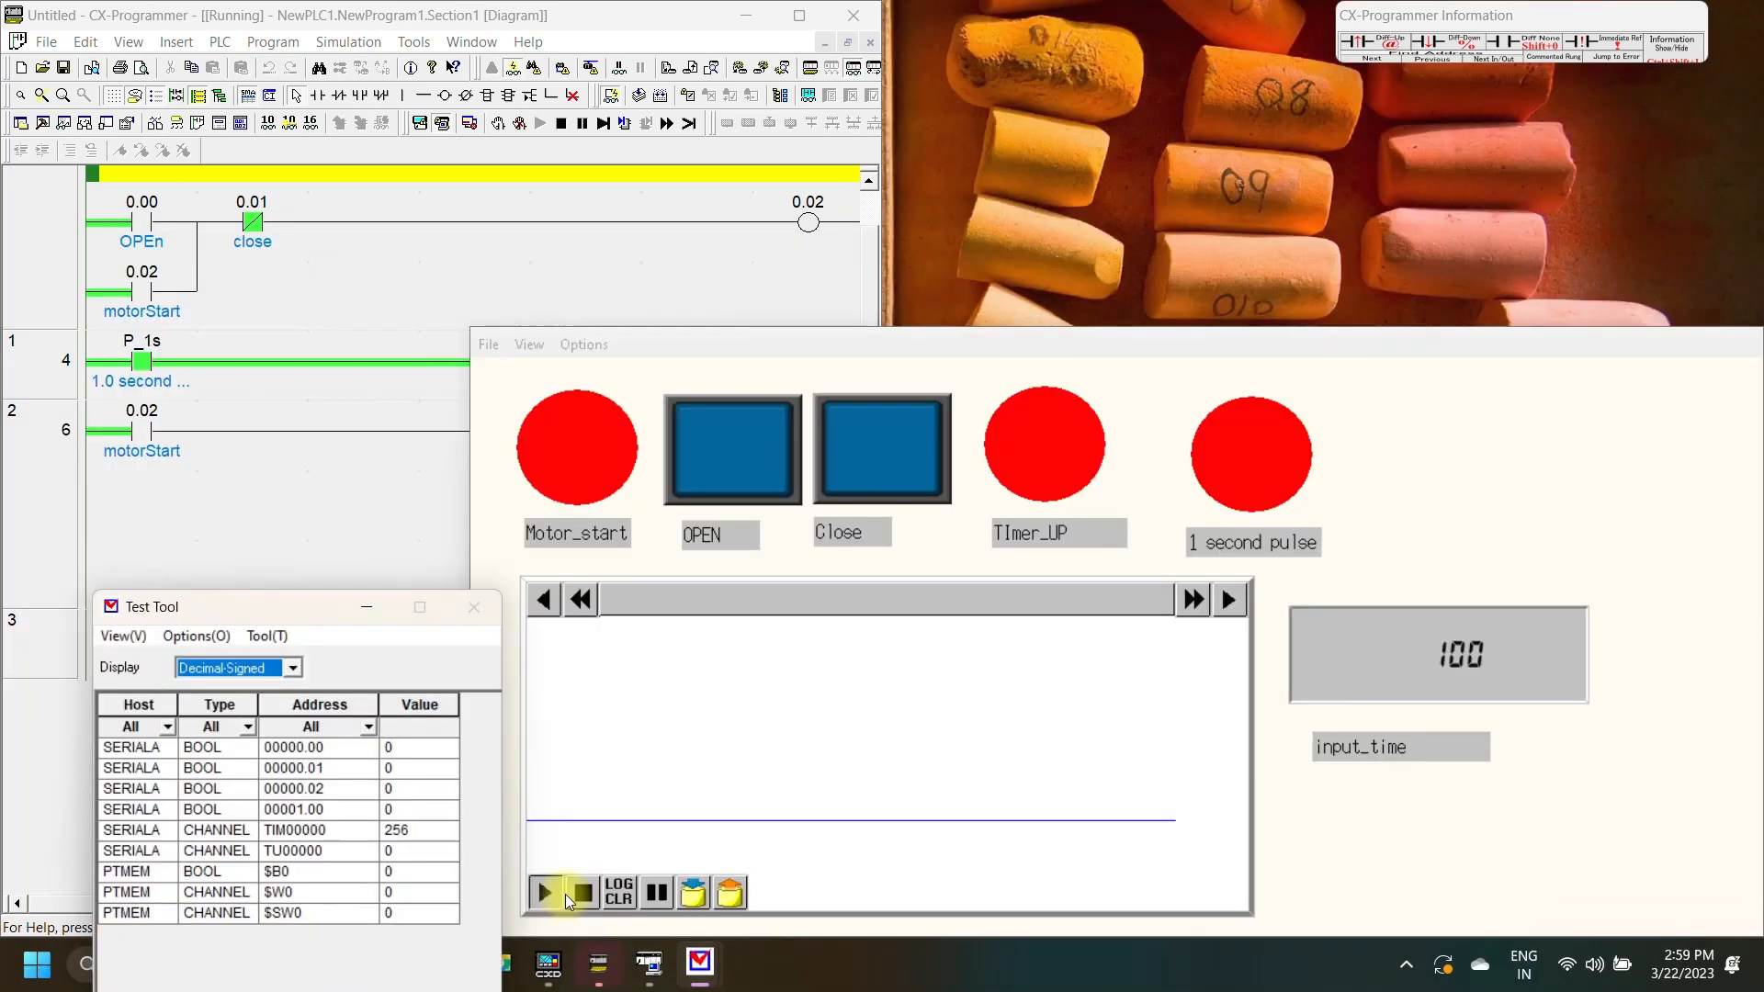
left_click_drag(287, 610, 1604, 11)
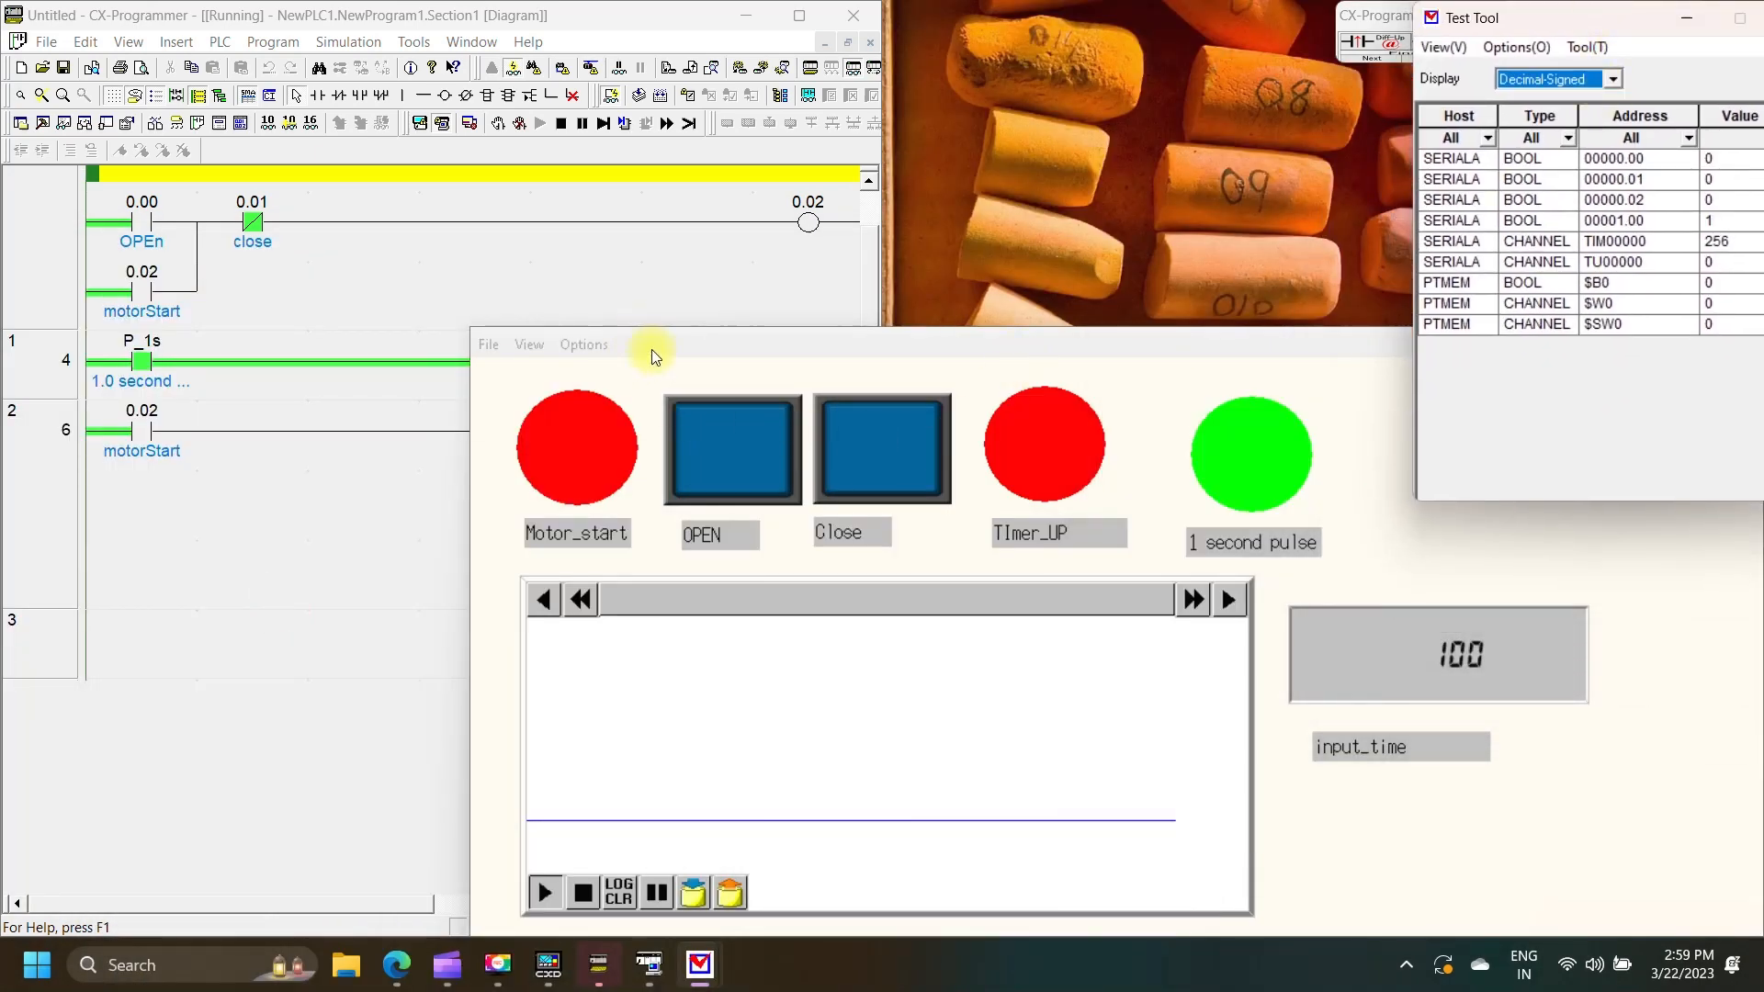
left_click(753, 468)
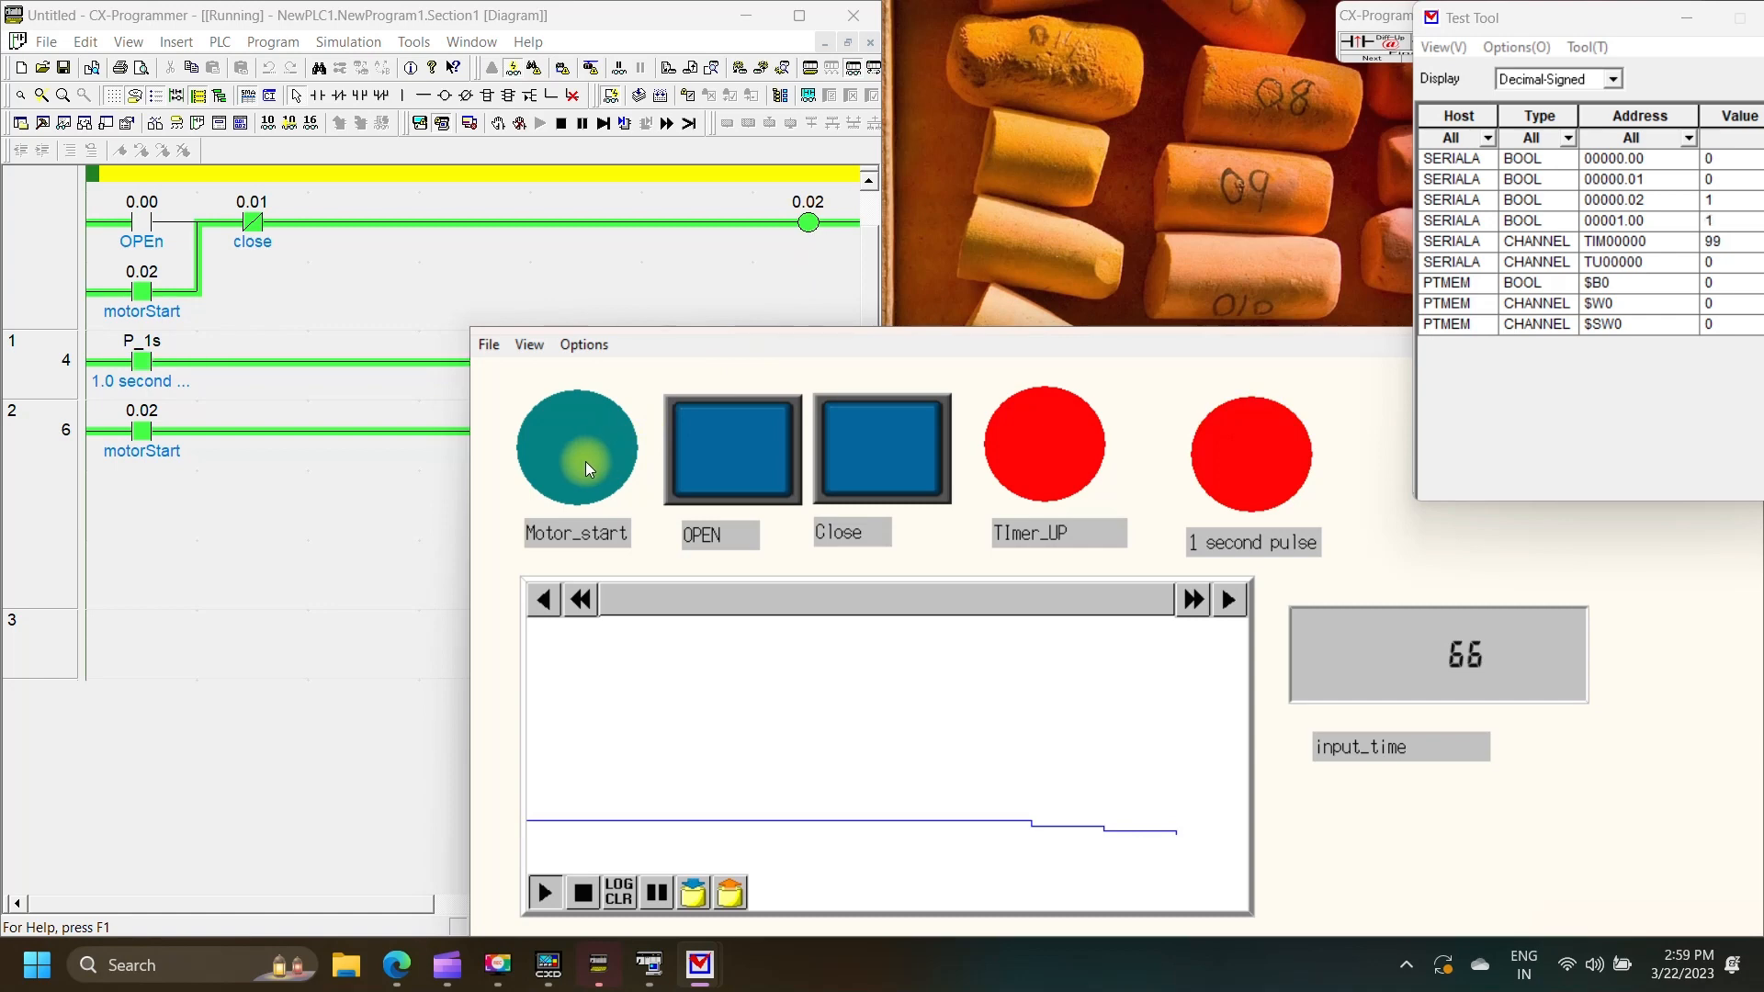
left_click(873, 483)
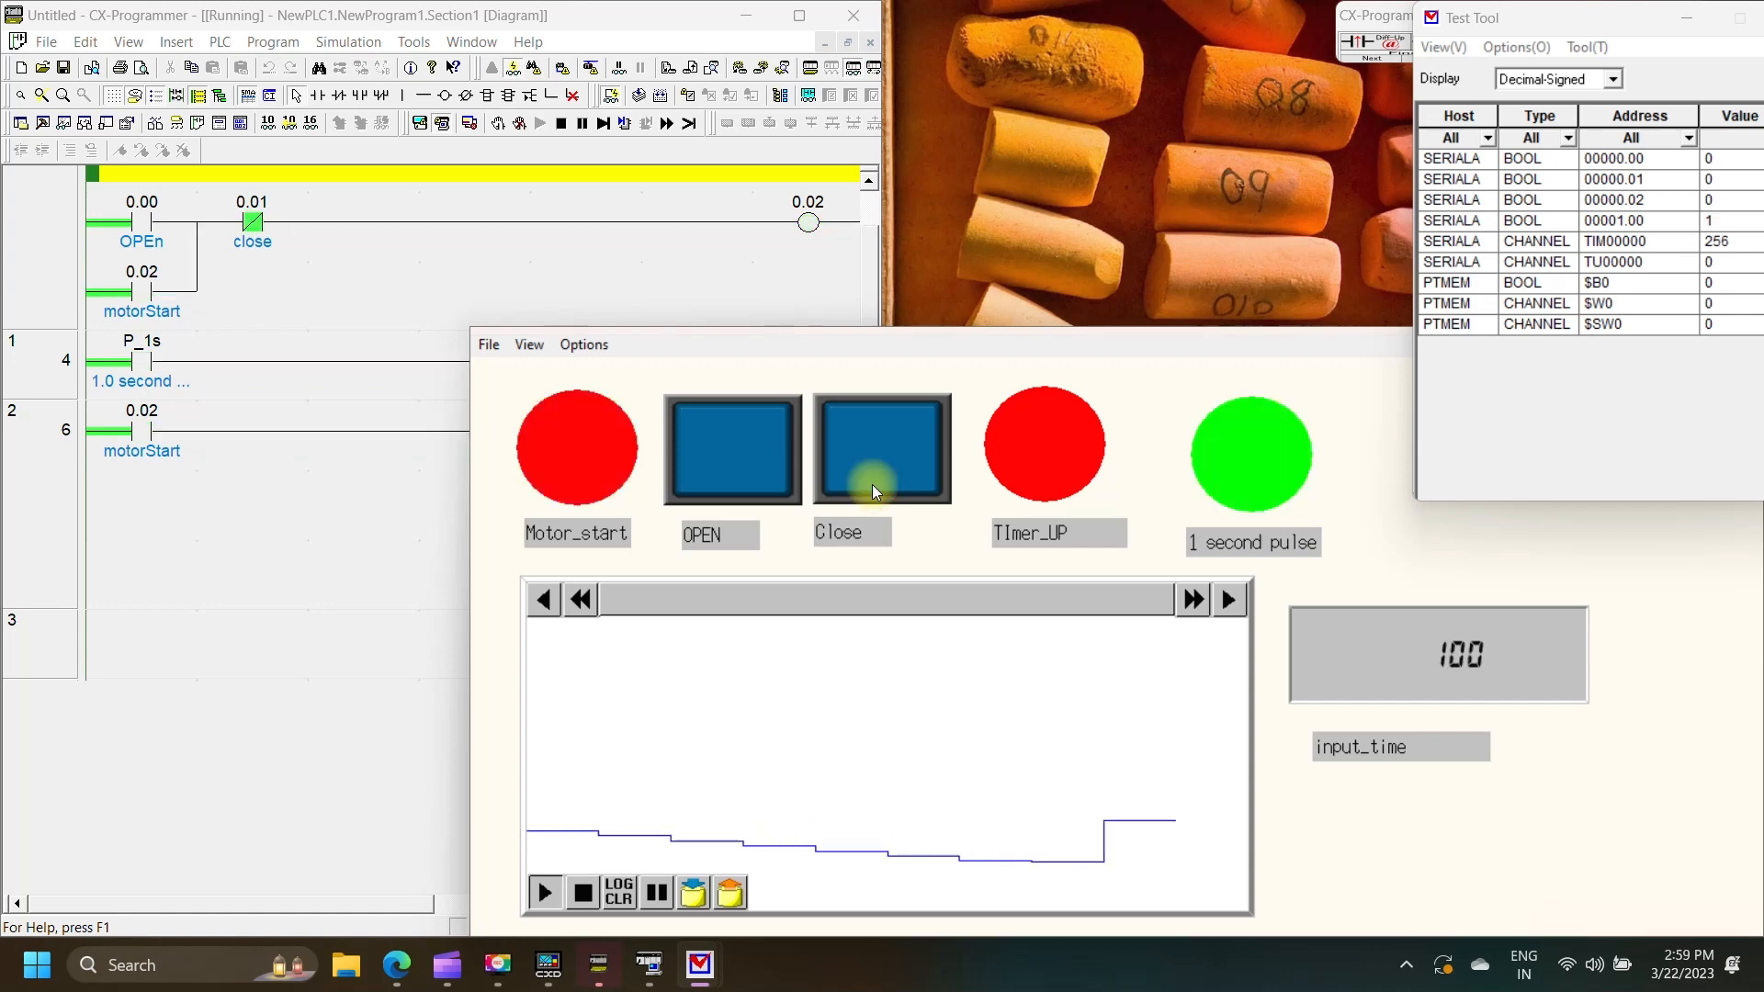
left_click(737, 471)
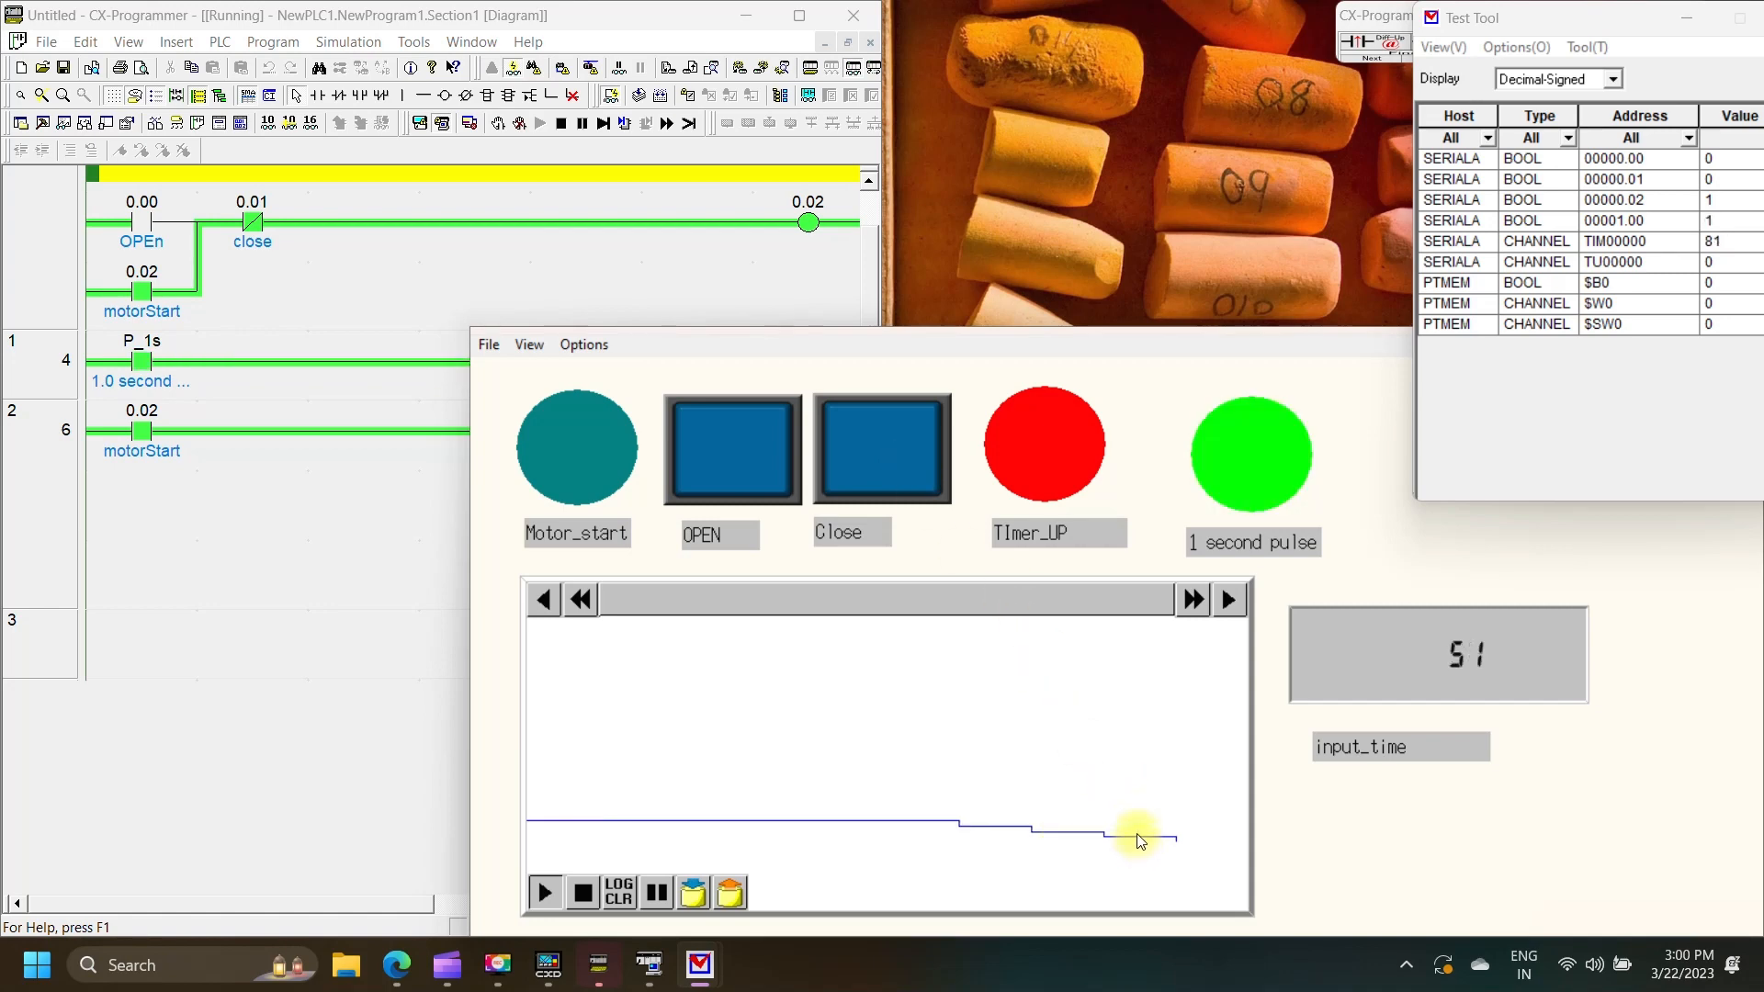
left_click(902, 447)
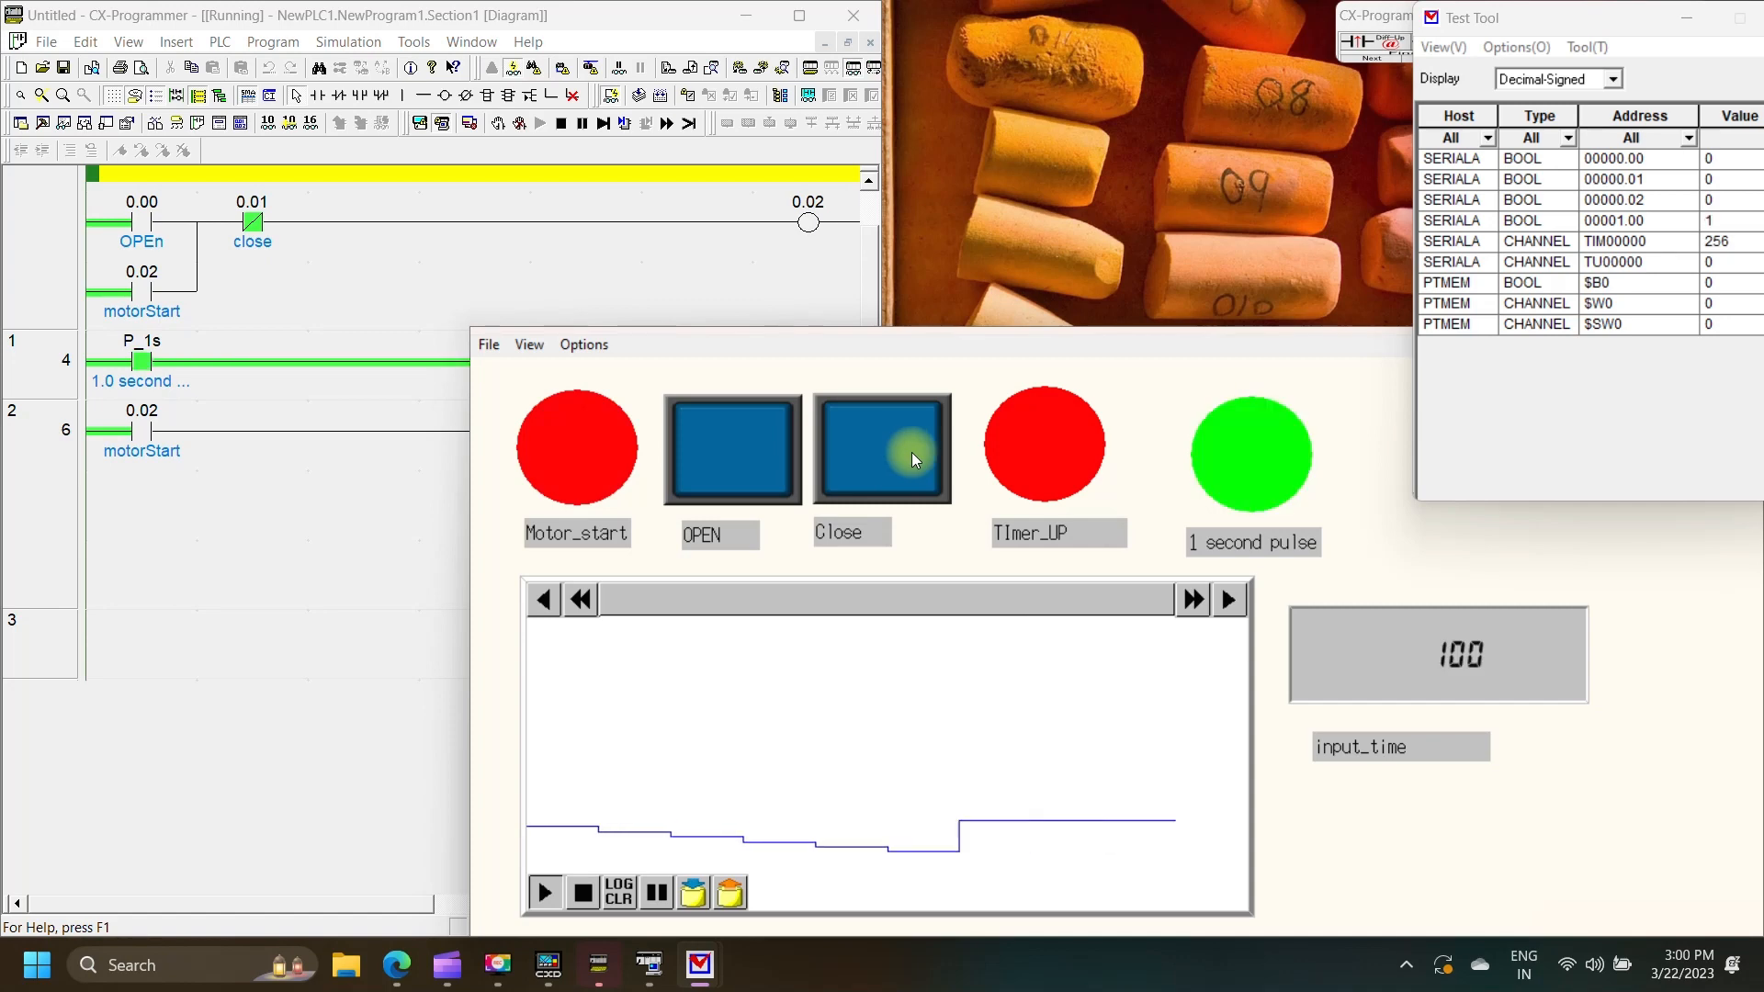
- Start the motor with OPEN, let the timer count down fully, and stop the motor with Close
left_click(753, 469)
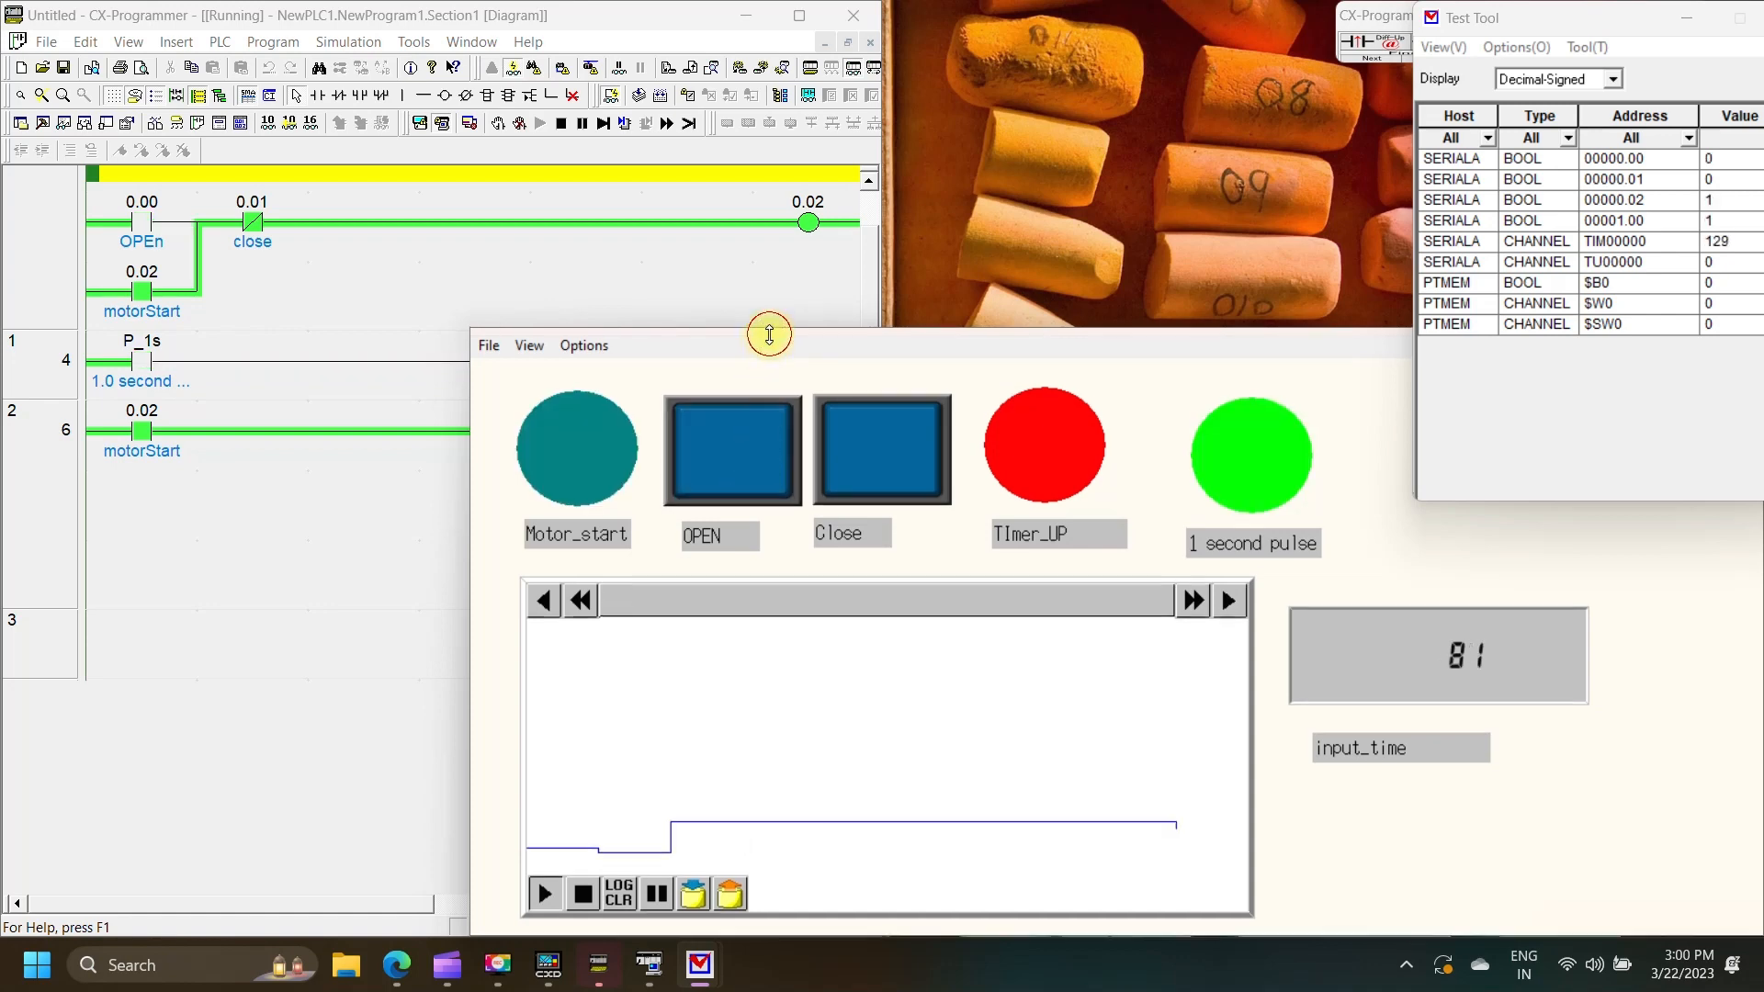
left_click_drag(771, 329, 782, 293)
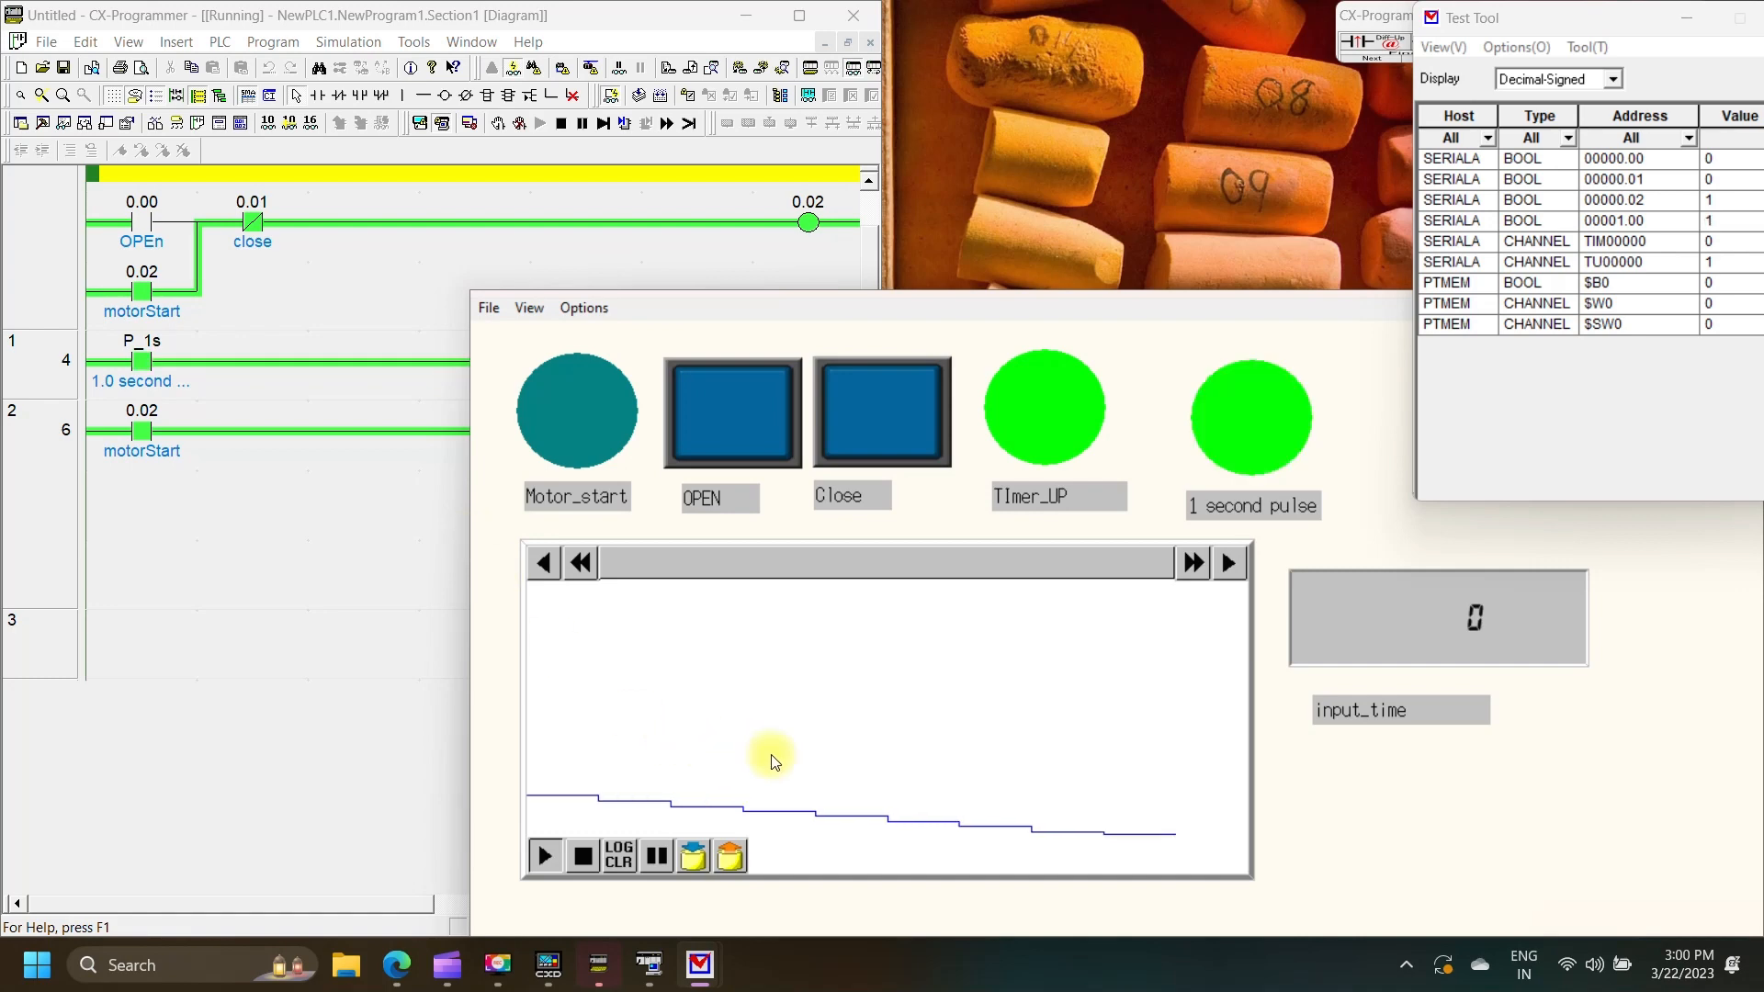
left_click(867, 417)
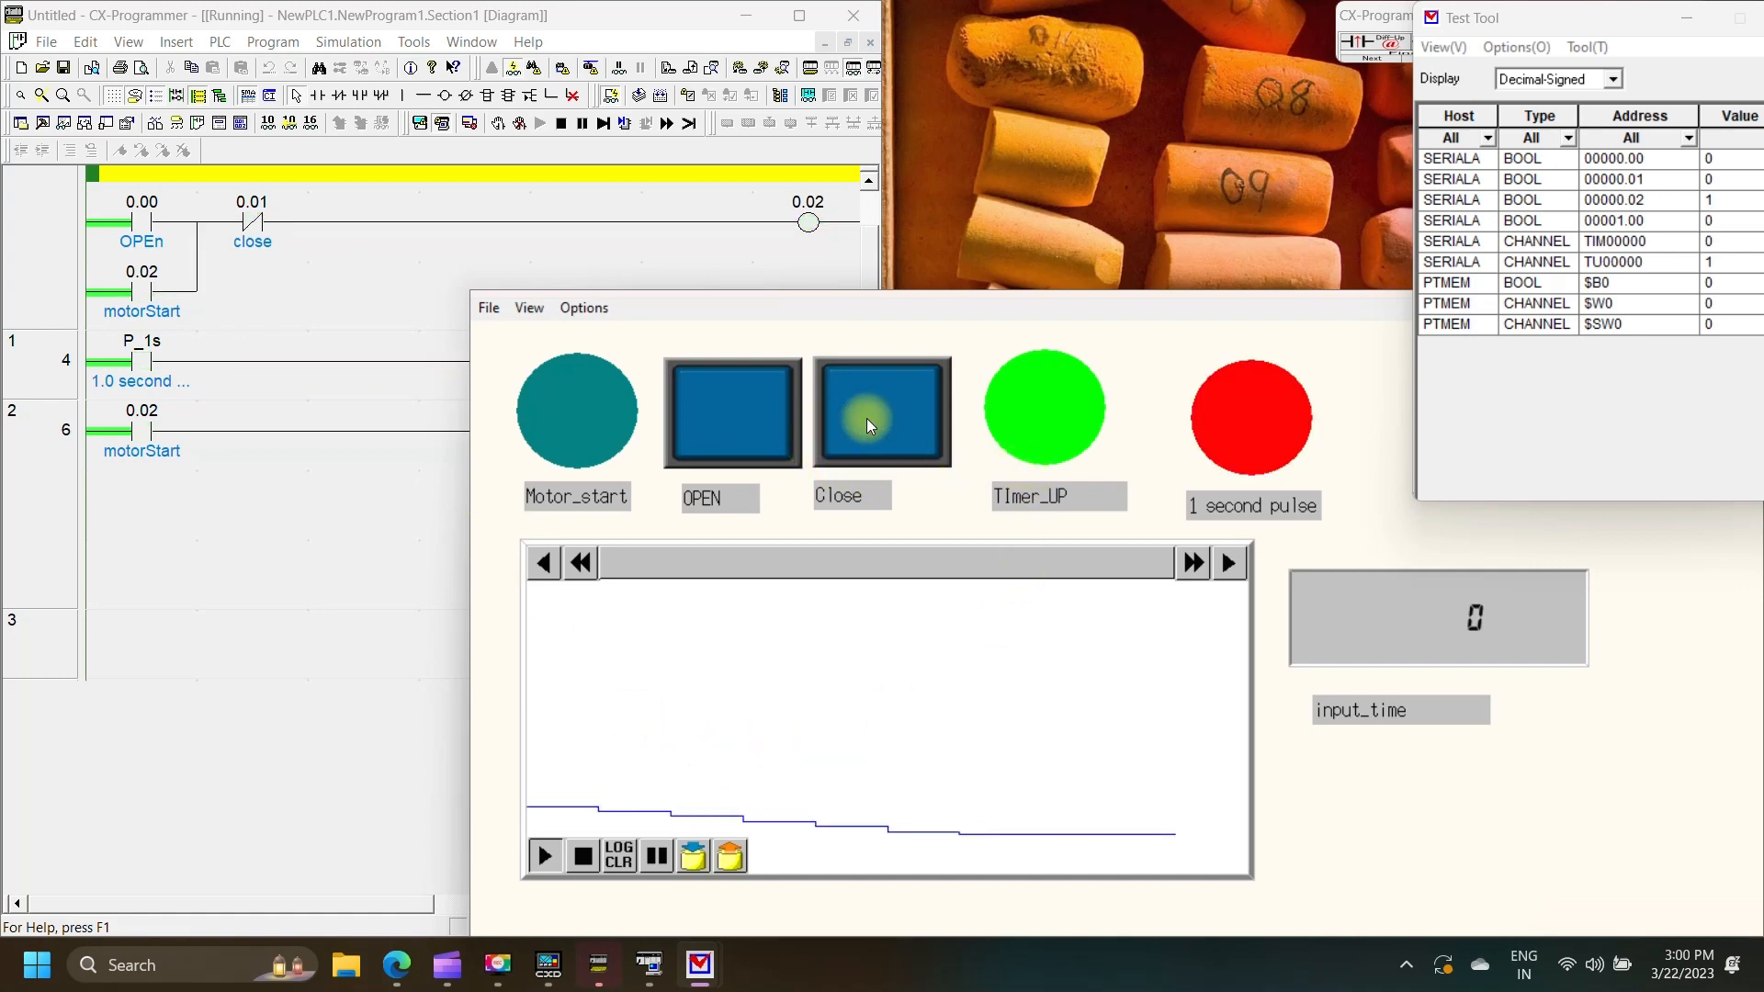
- Start the motor with OPEN and set input_time to 200 while the timer is counting down
left_click(758, 428)
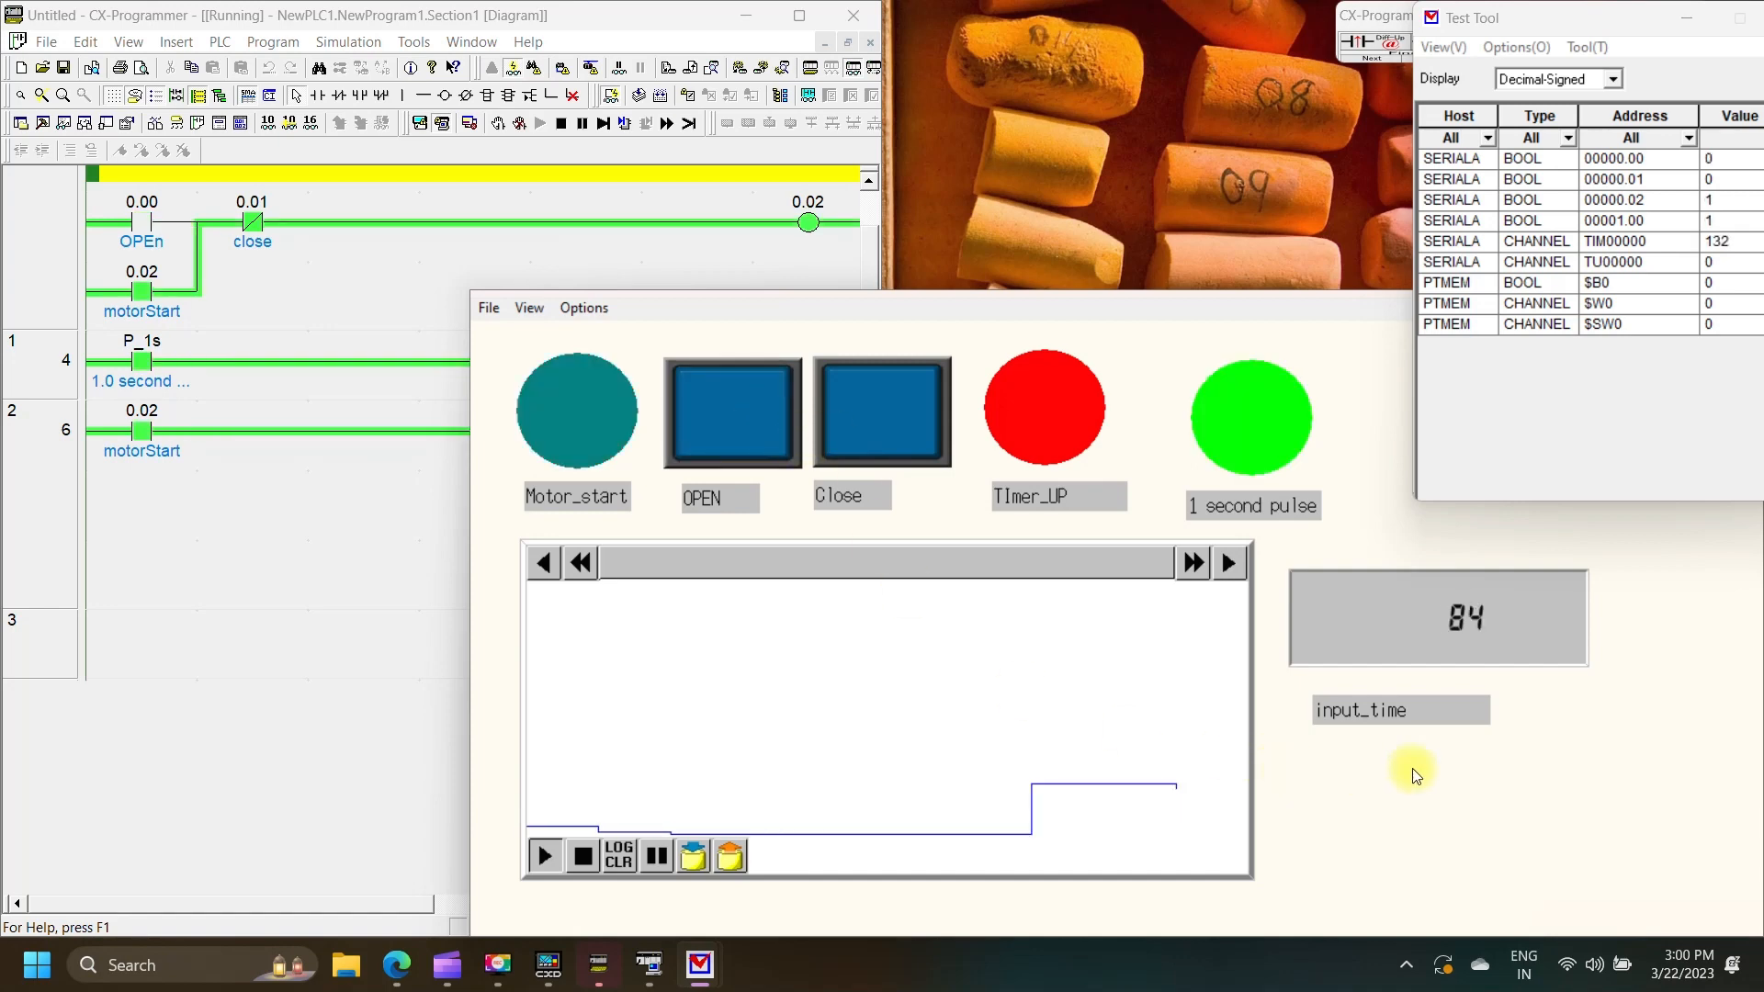
left_click(1468, 619)
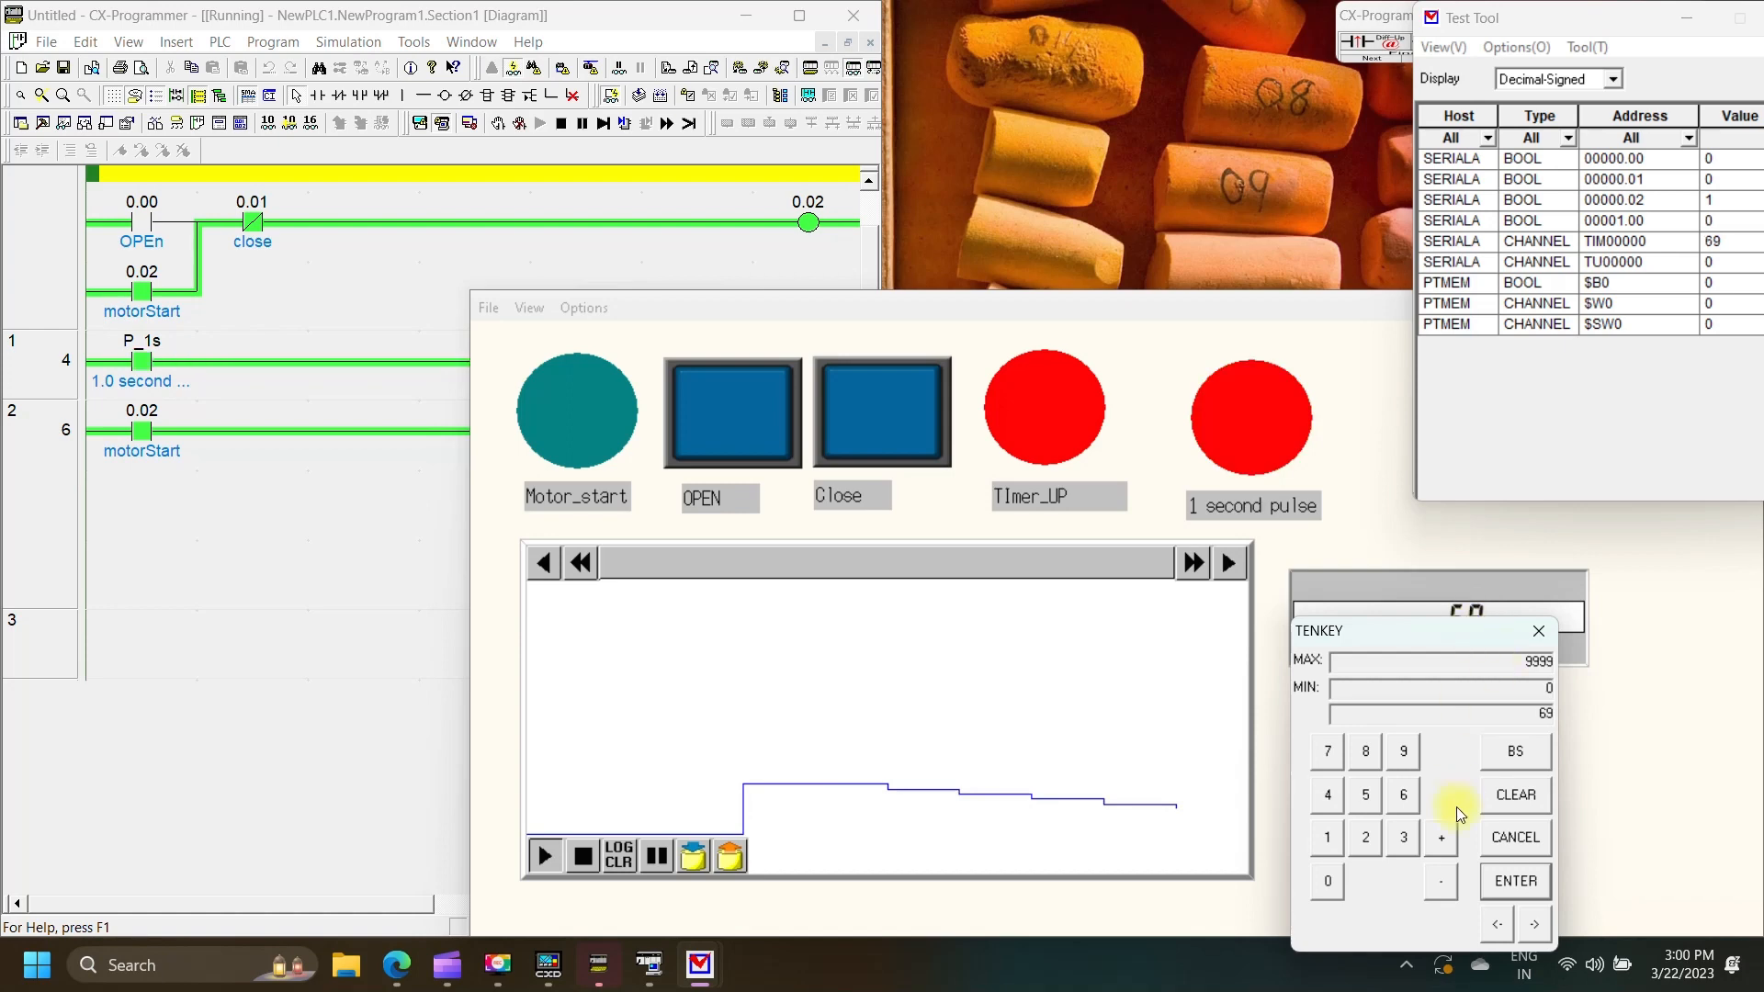
left_click(1365, 837)
left_click(1327, 881)
left_click(1326, 882)
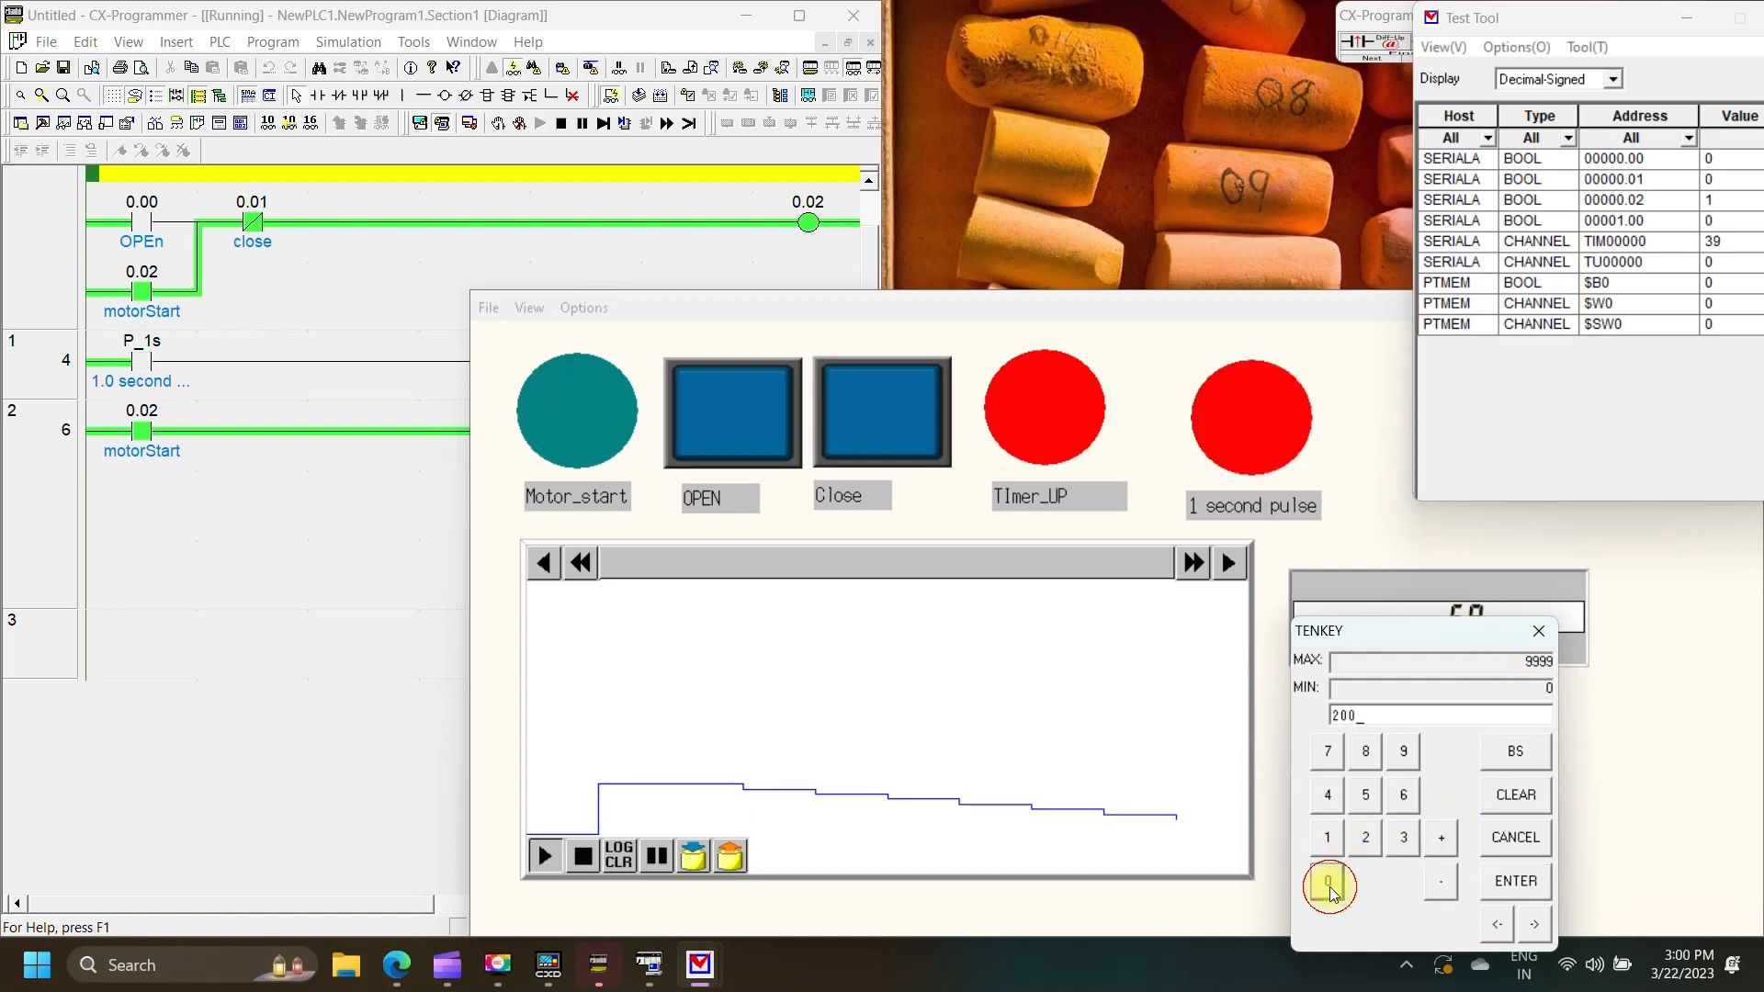
left_click(1516, 882)
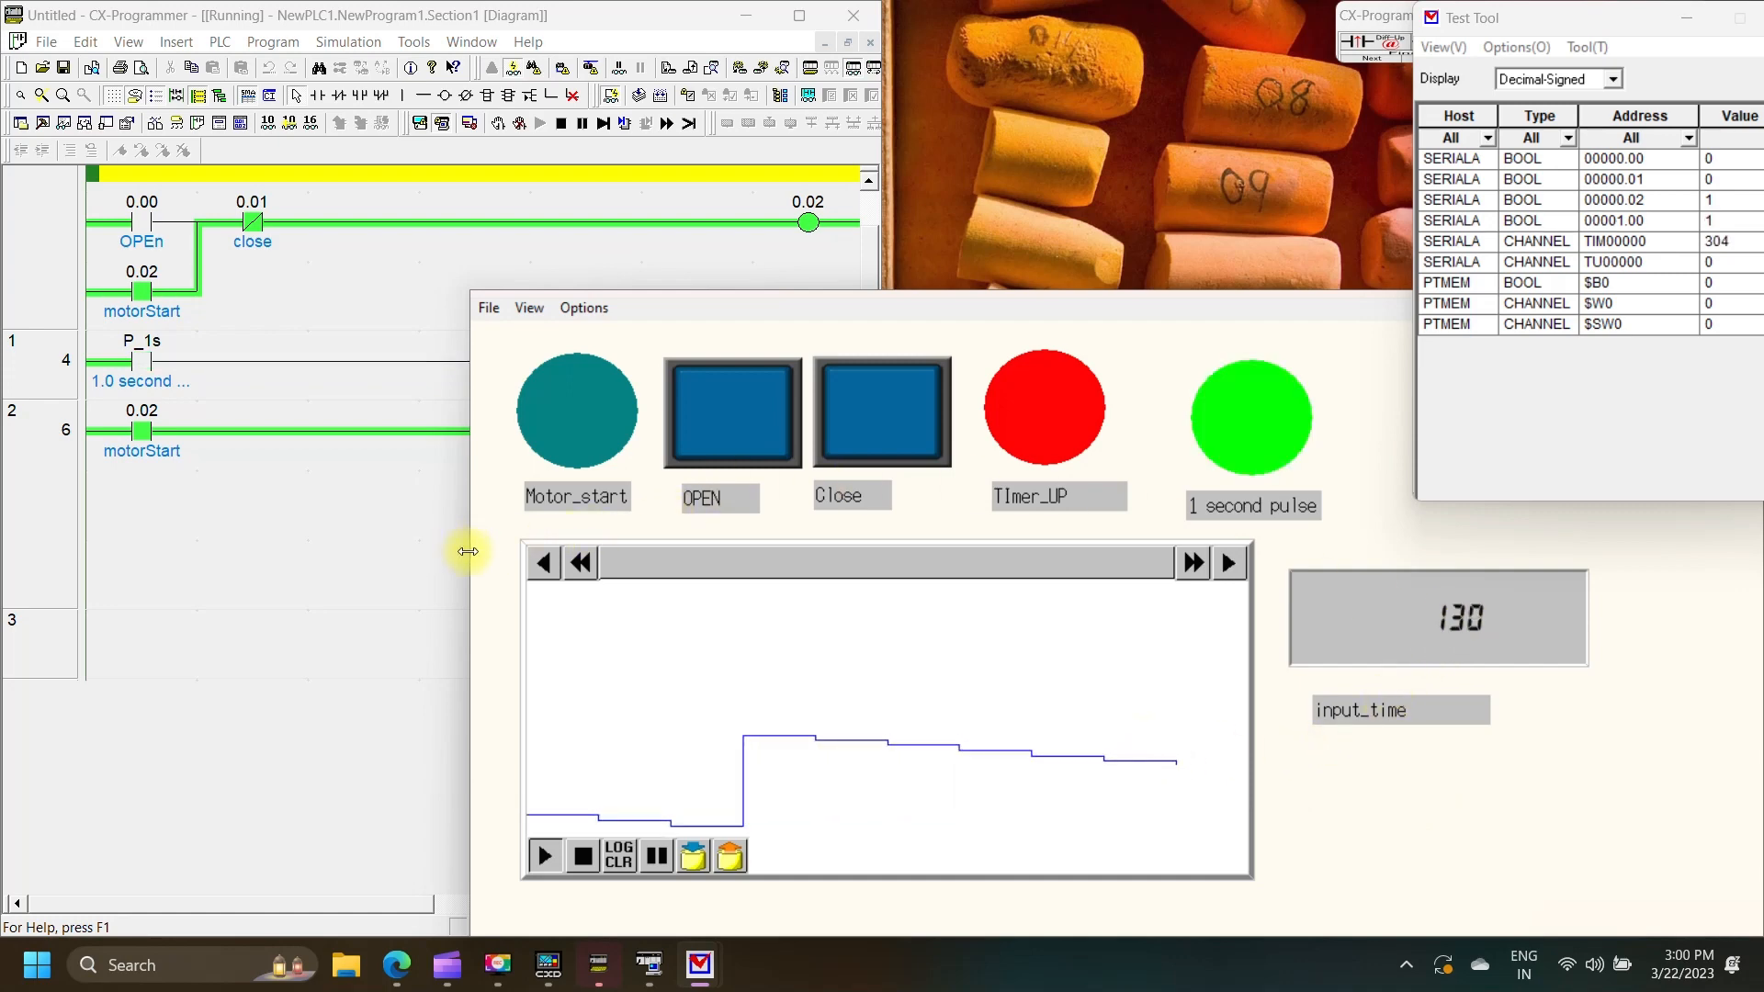
- Move the HMI test screen aside to uncover the ladder's timer block, and enter a new, higher input_time value
left_click_drag(468, 550, 853, 551)
left_click(965, 307)
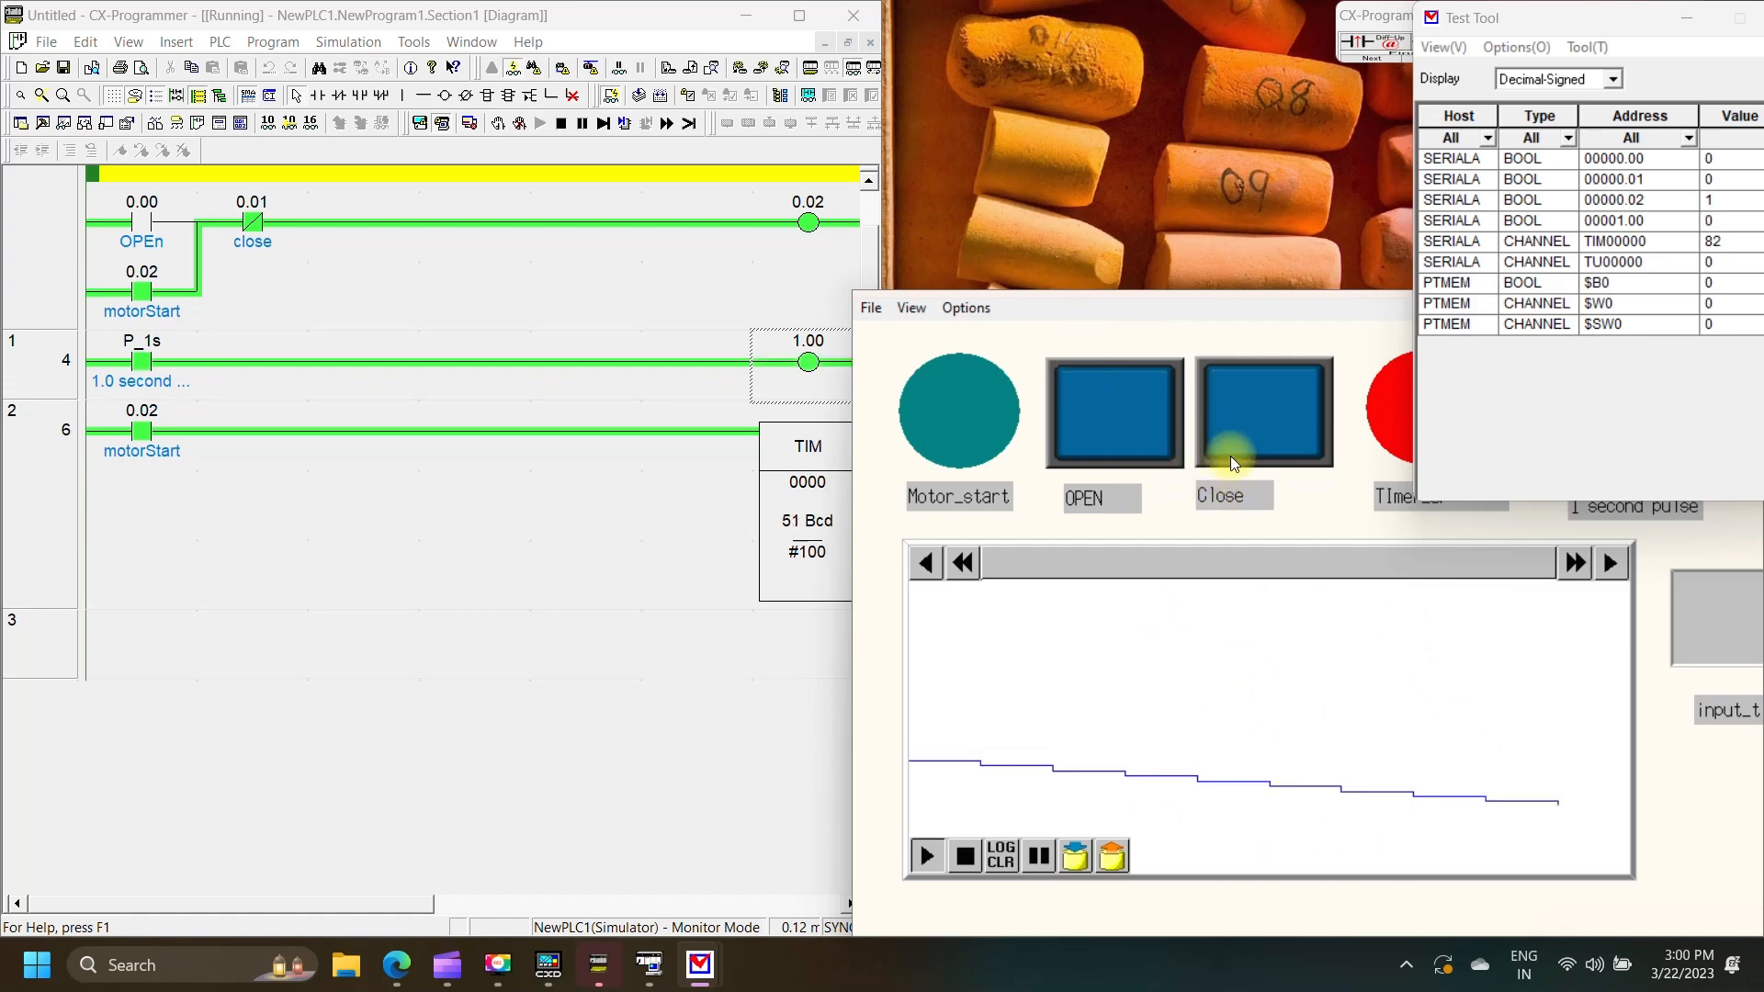
left_click(1740, 615)
left_click(1595, 849)
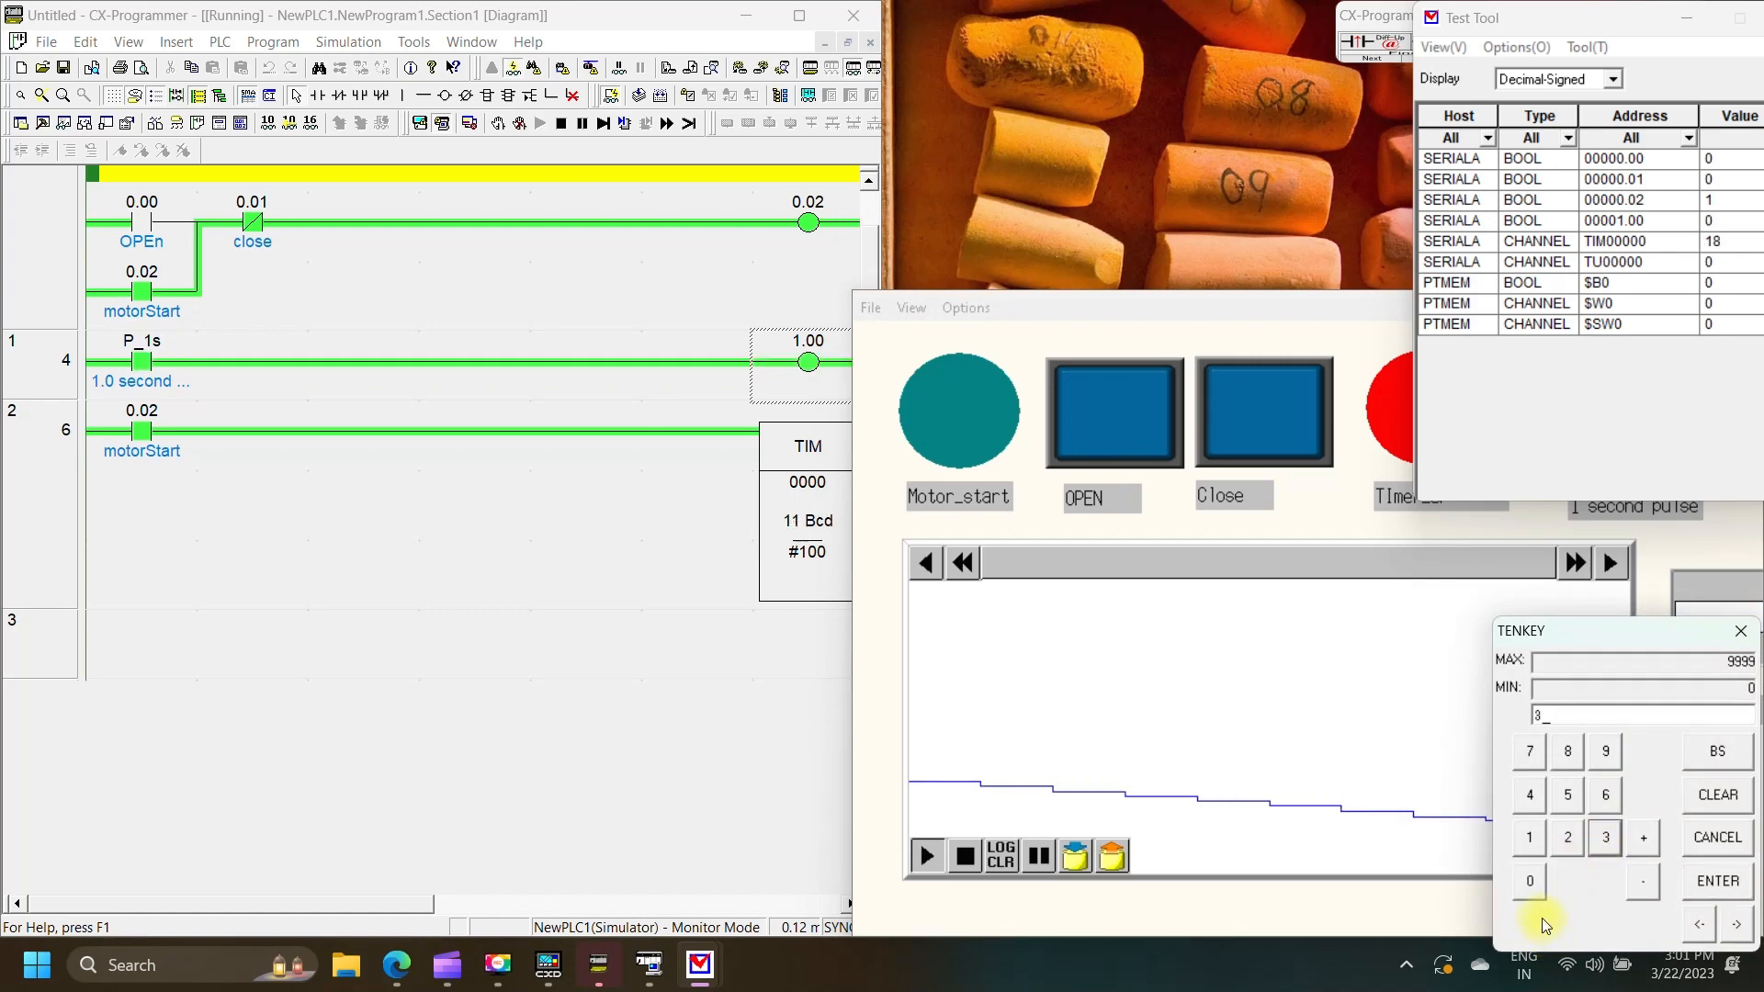
left_click(1716, 881)
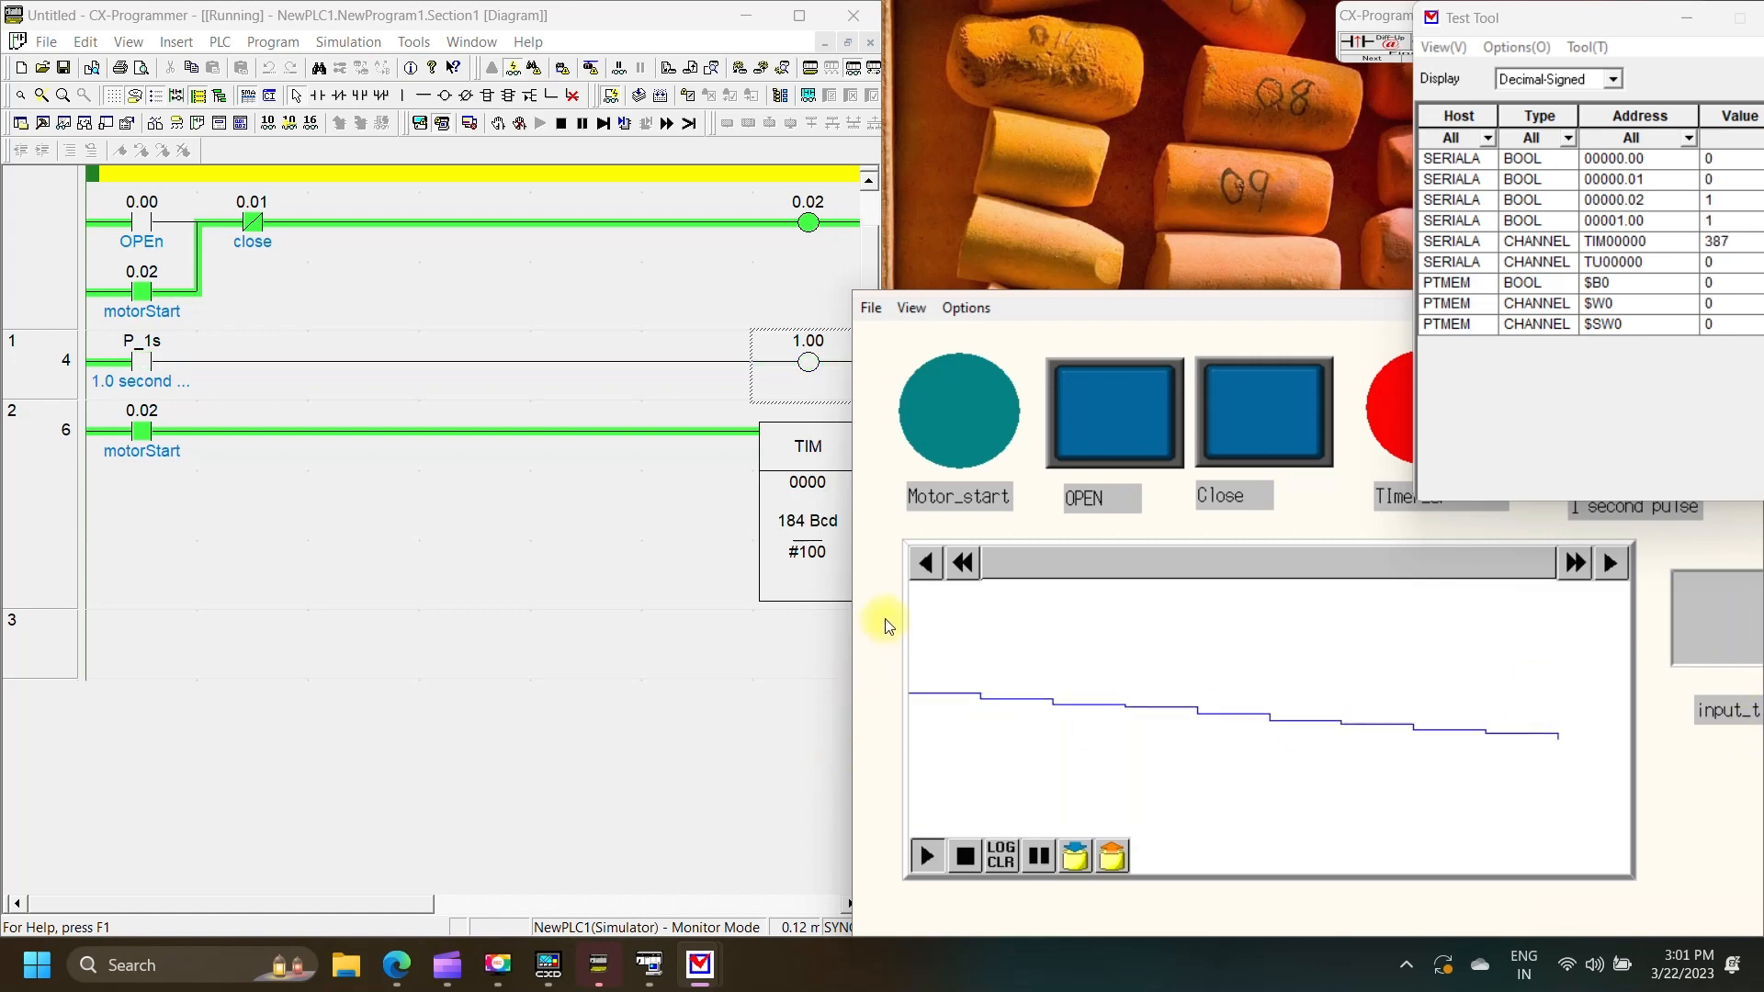
- Stop the motor with Close and stop the HMI test
left_click(1290, 411)
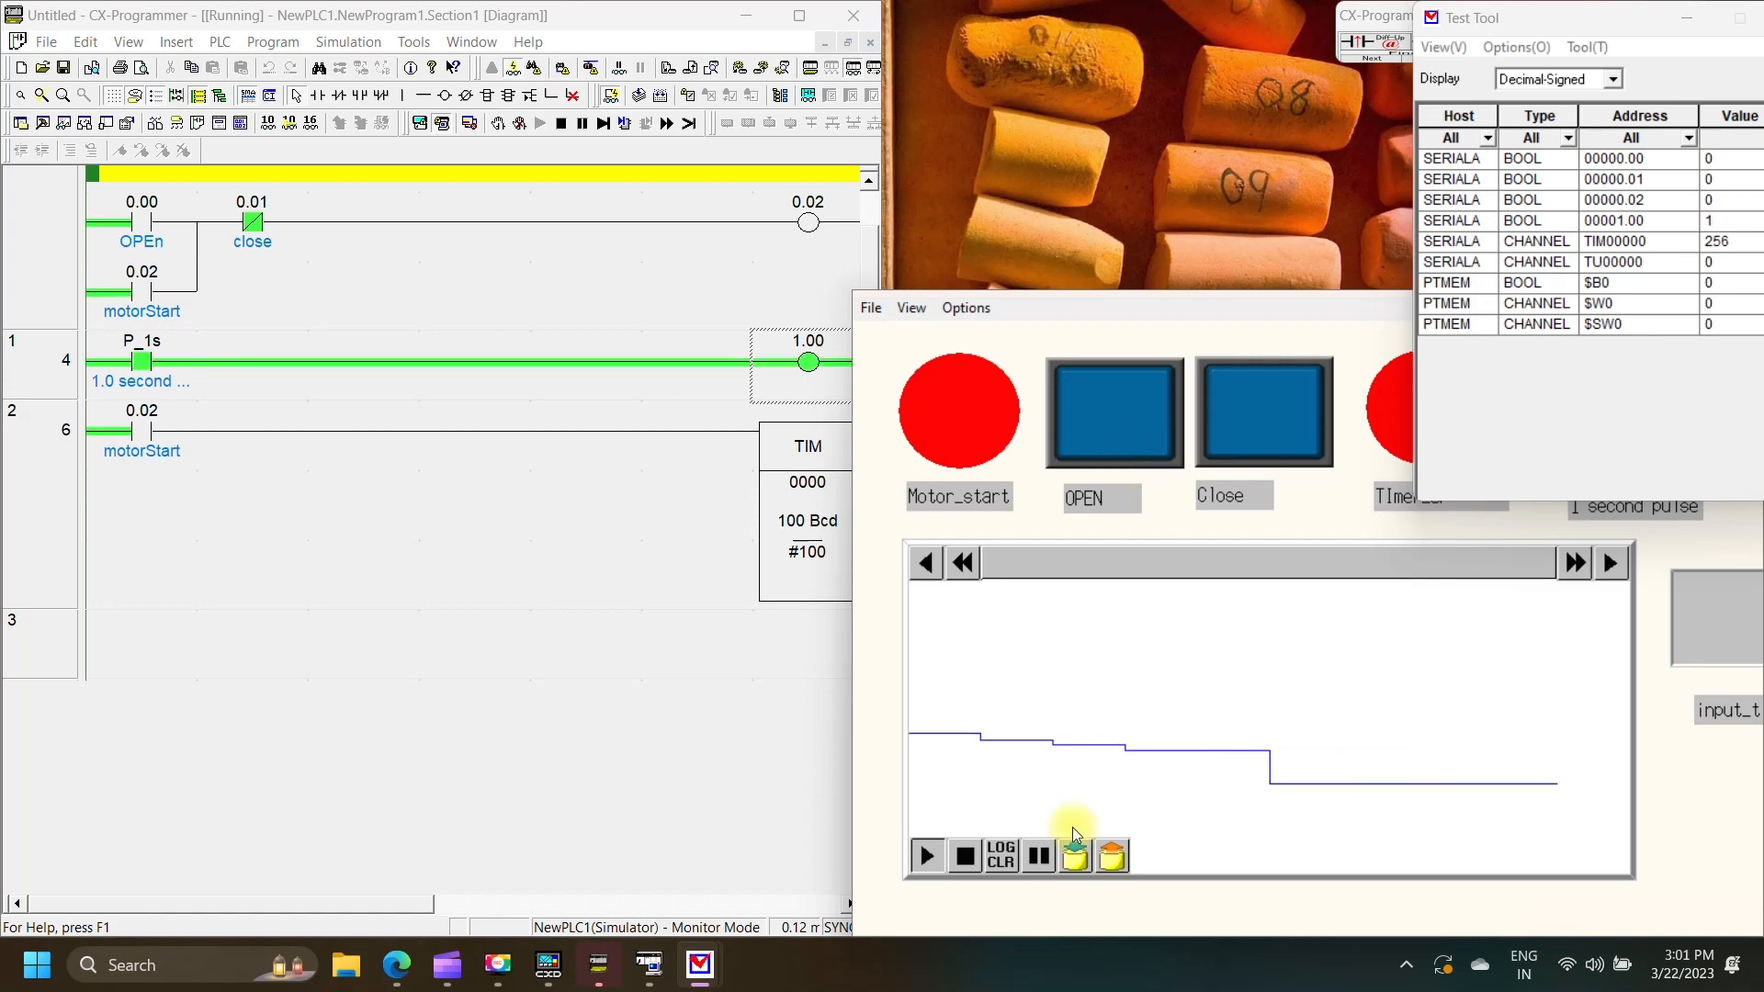
left_click(964, 858)
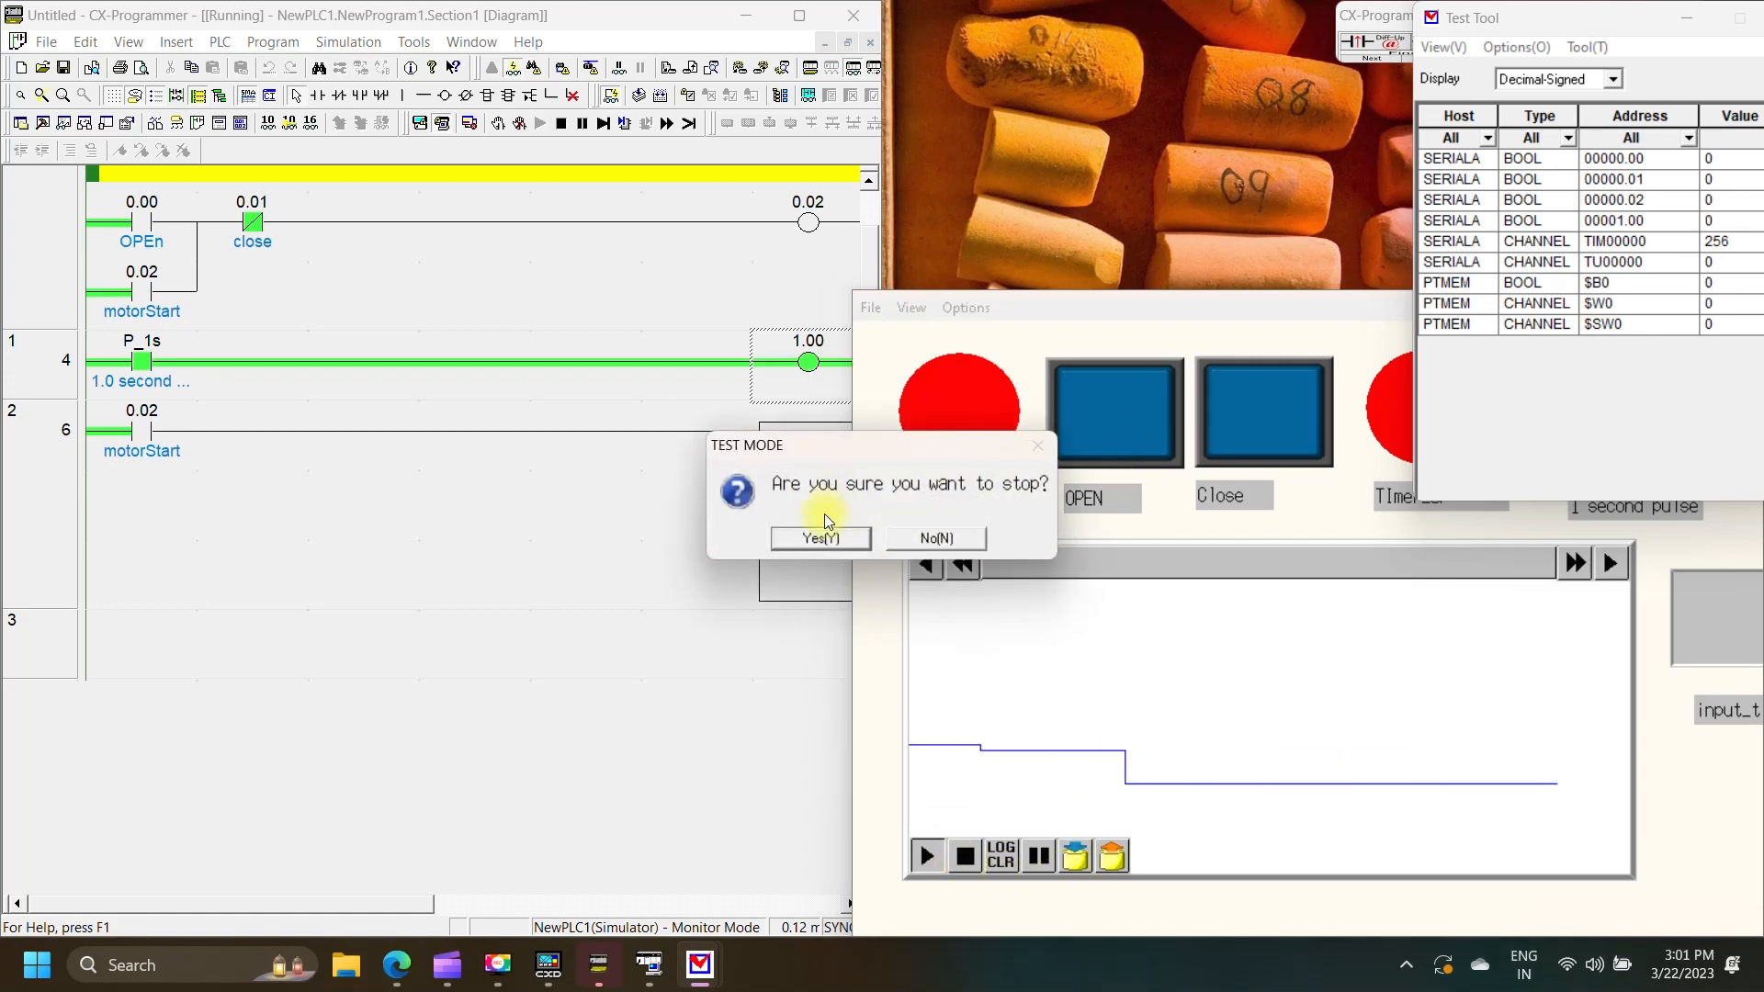